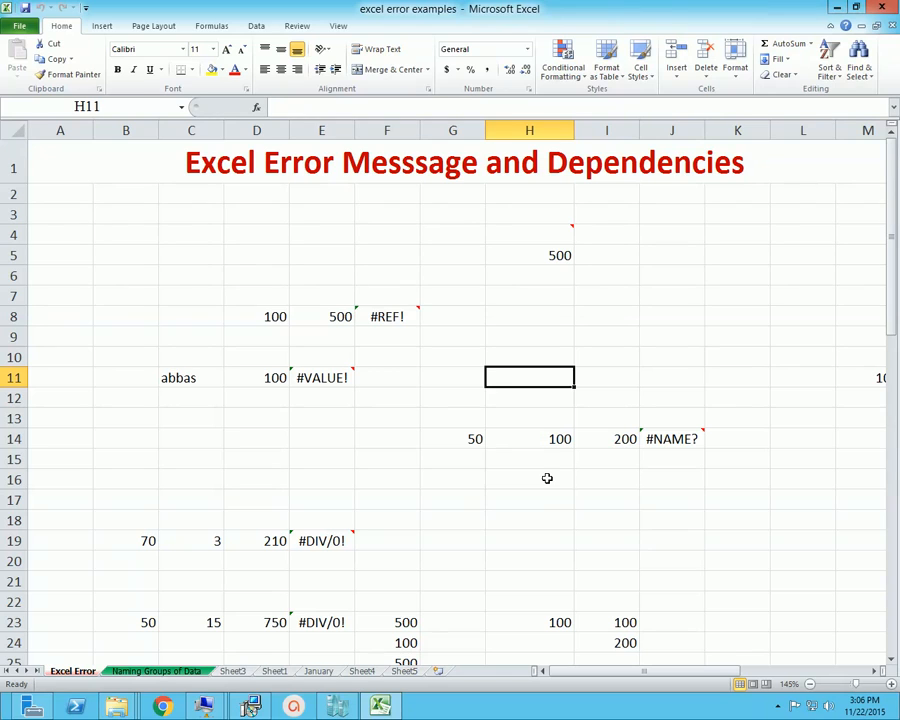
{"action": "left_click", "coordinate": [500, 448]}
{"action": "scroll", "coordinate": [528, 348], "scroll_direction": "down", "scroll_amount": 2}
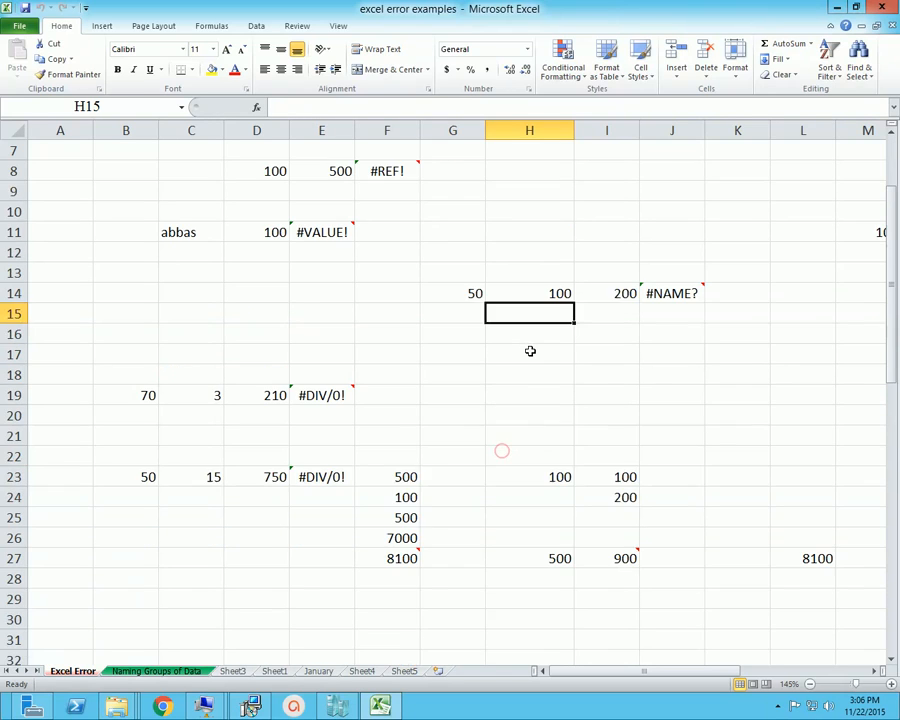
{"action": "scroll", "coordinate": [516, 348], "scroll_direction": "up", "scroll_amount": 2}
{"action": "left_click", "coordinate": [468, 336]}
{"action": "left_click", "coordinate": [347, 251]}
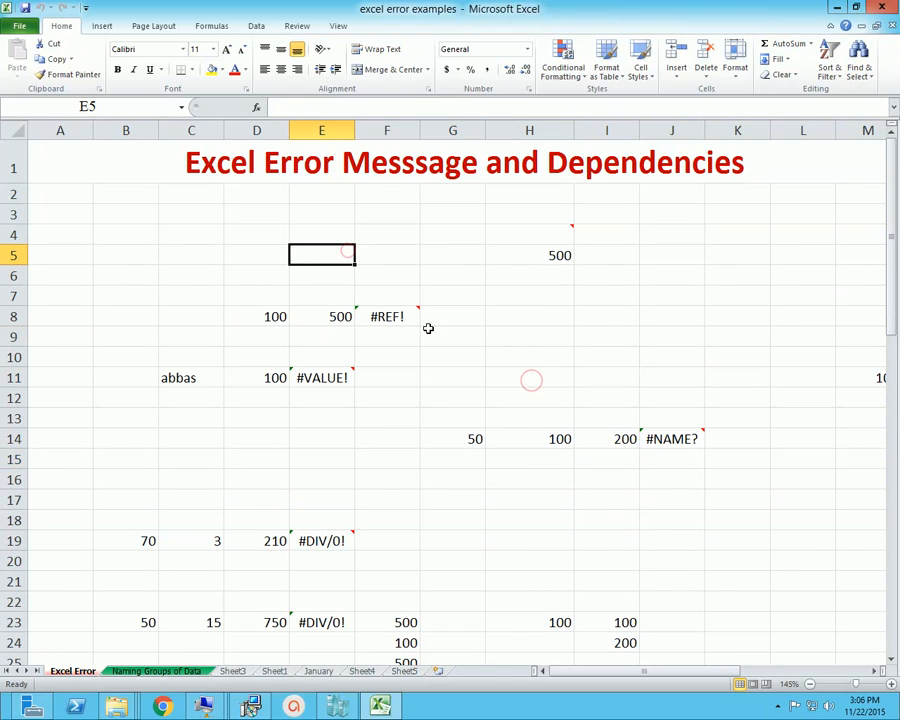
{"action": "left_click", "coordinate": [318, 332]}
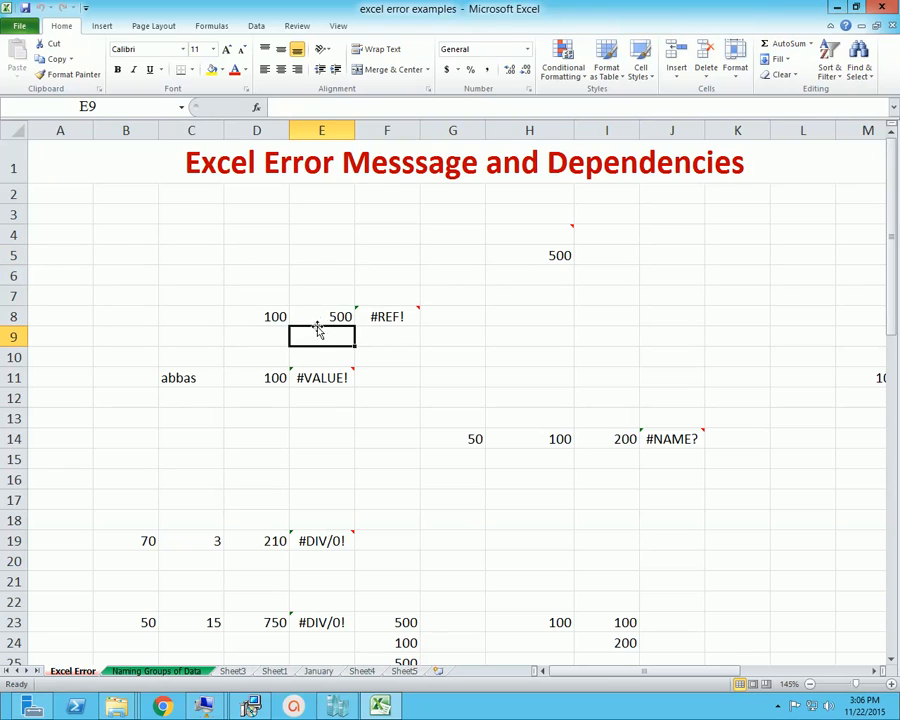
Bring up the formula auditing commands and examine what Trace Dependents does
{"action": "left_click", "coordinate": [146, 27]}
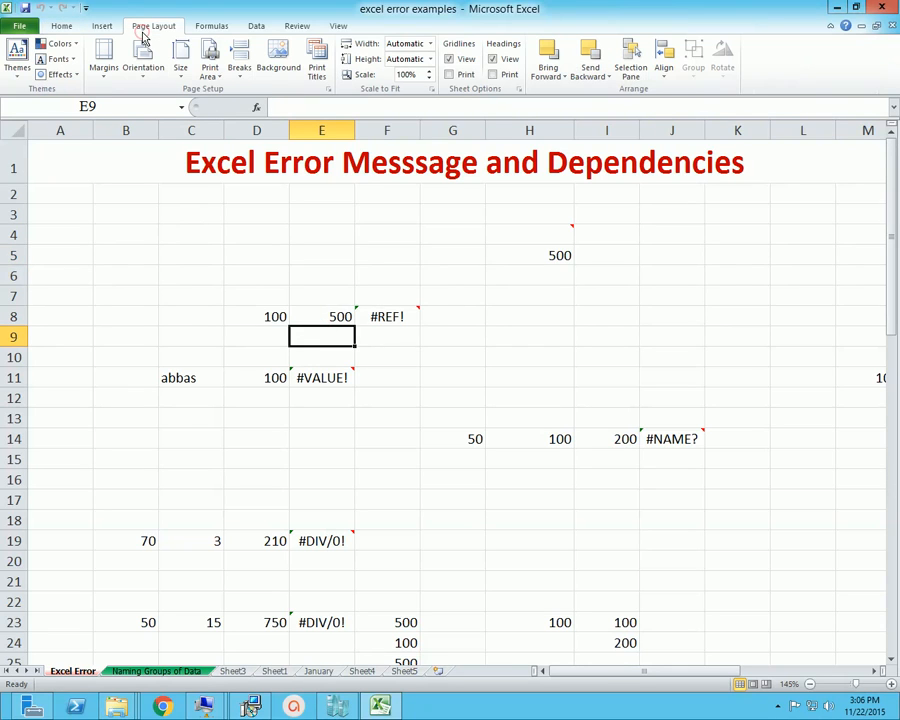
{"action": "left_click", "coordinate": [101, 26]}
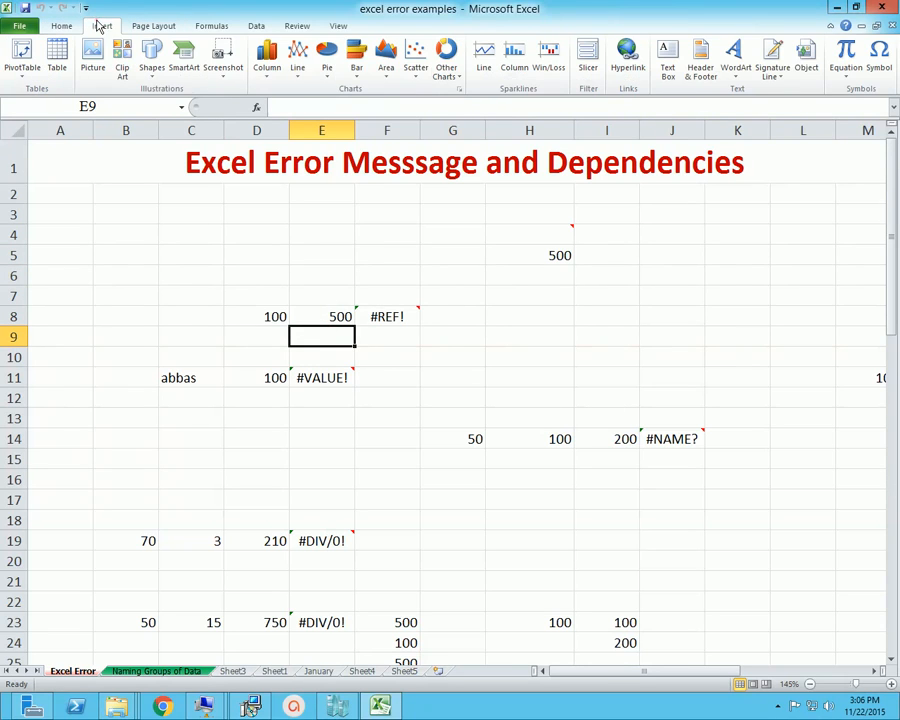
{"action": "left_click", "coordinate": [285, 27]}
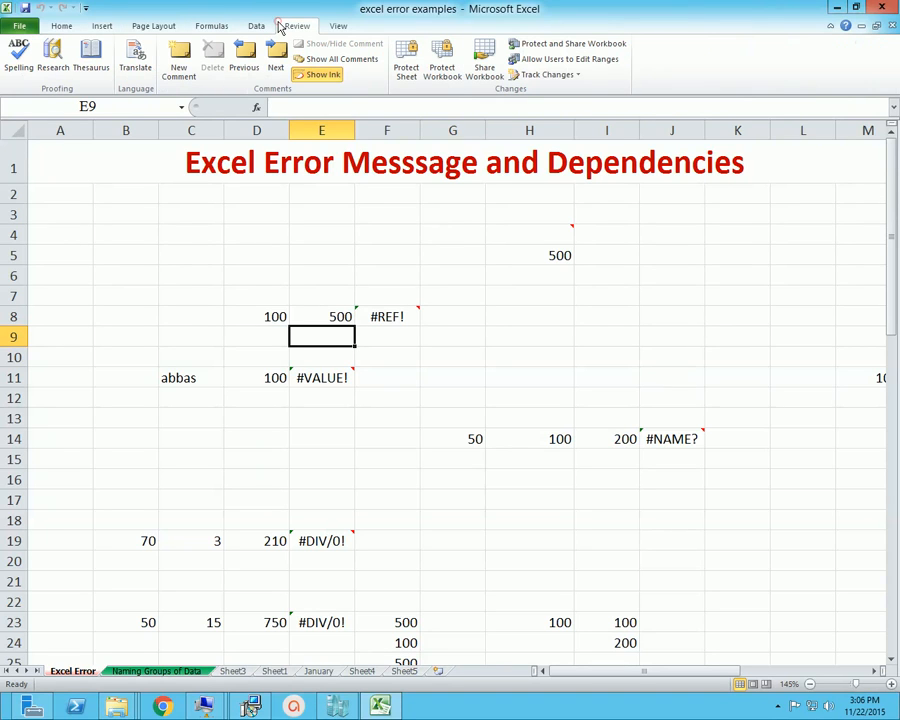
{"action": "left_click", "coordinate": [339, 28]}
{"action": "left_click", "coordinate": [213, 27]}
{"action": "left_click", "coordinate": [408, 418]}
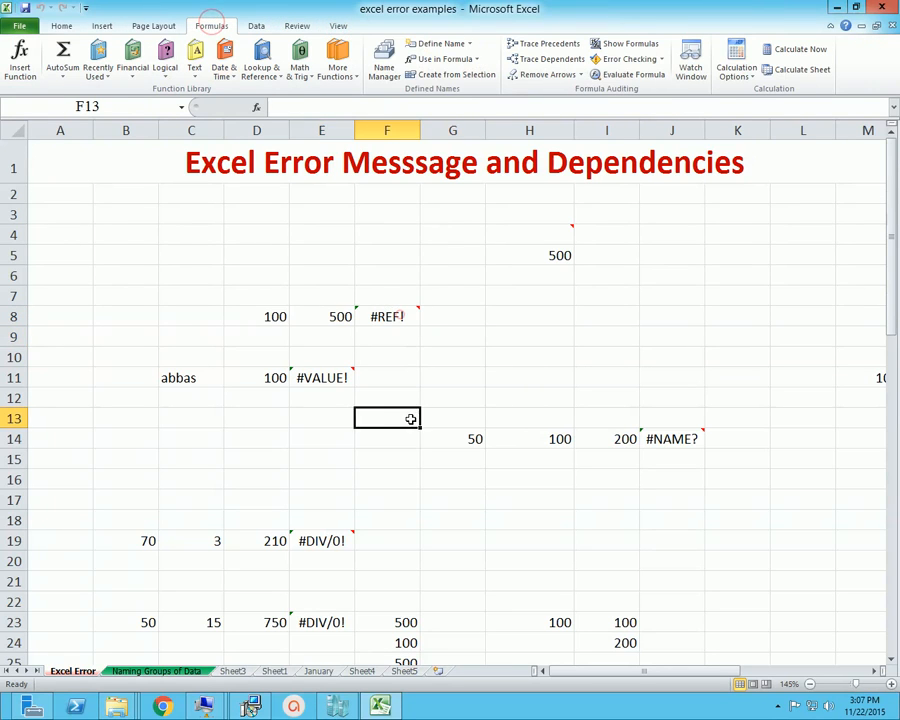
{"action": "left_click", "coordinate": [305, 336]}
{"action": "left_click", "coordinate": [426, 351]}
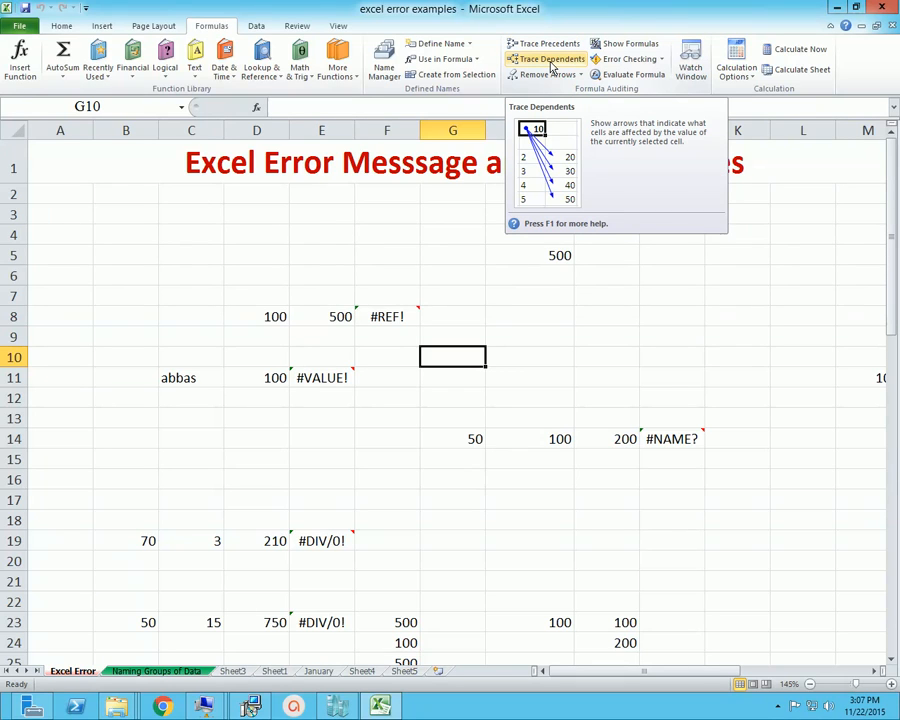
{"action": "left_click", "coordinate": [562, 356]}
{"action": "left_click", "coordinate": [681, 309]}
{"action": "left_click", "coordinate": [675, 274]}
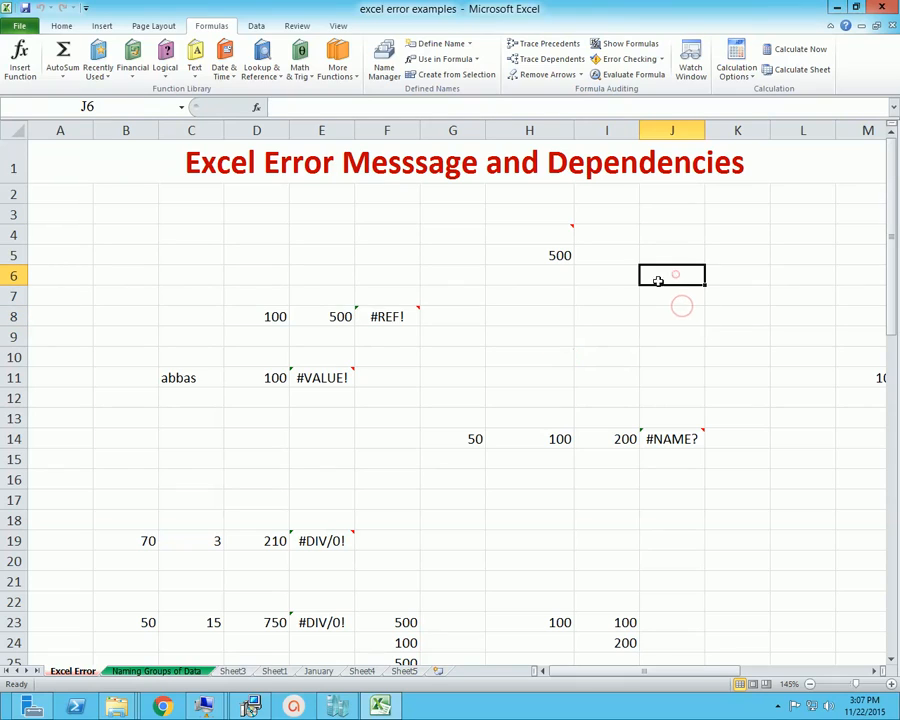
{"action": "left_click", "coordinate": [493, 340]}
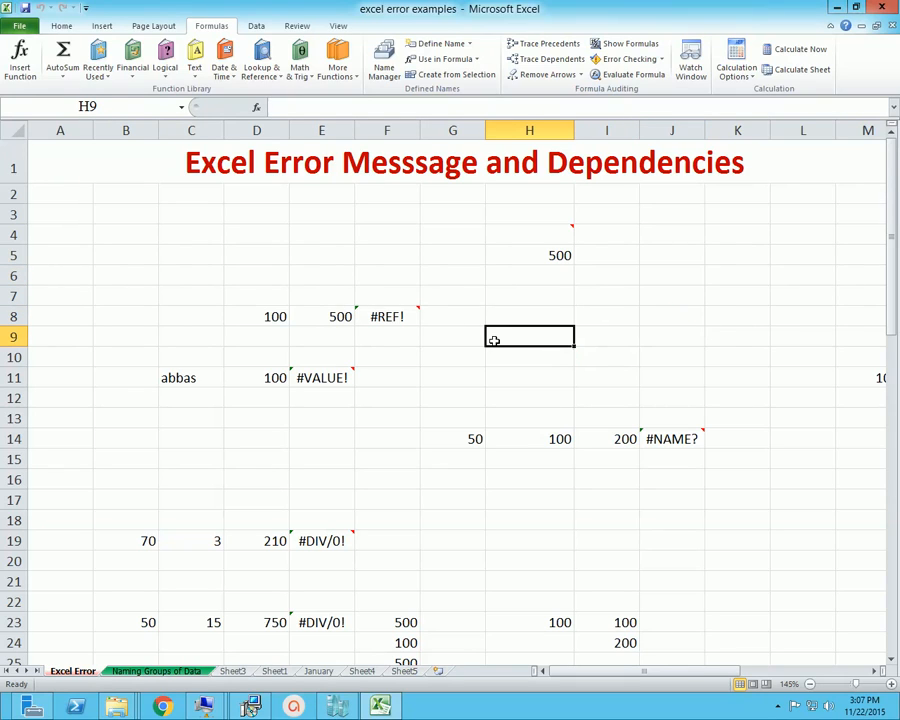
{"action": "left_click", "coordinate": [493, 340]}
Add a new blank worksheet to the workbook
{"action": "left_click", "coordinate": [435, 671]}
{"action": "left_click", "coordinate": [278, 264]}
{"action": "scroll", "coordinate": [281, 276], "scroll_direction": "up", "scroll_amount": 3}
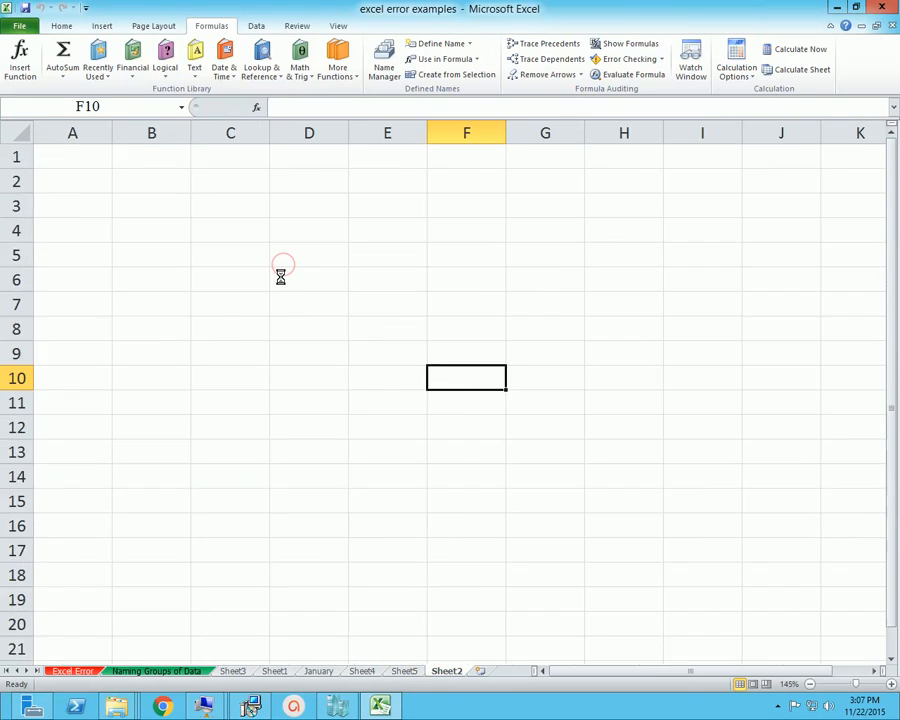
{"action": "scroll", "coordinate": [279, 282], "scroll_direction": "up", "scroll_amount": 8}
Enter 50 in cell B4 and 100 in cell B5 of the new worksheet
{"action": "left_click", "coordinate": [268, 283]}
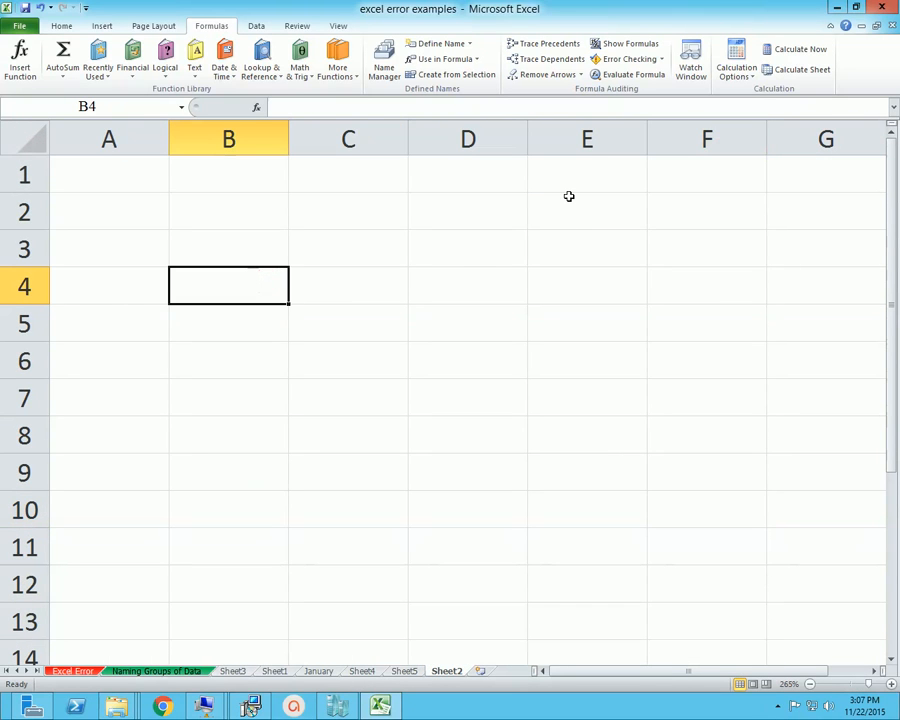
{"action": "key", "text": "alt"}
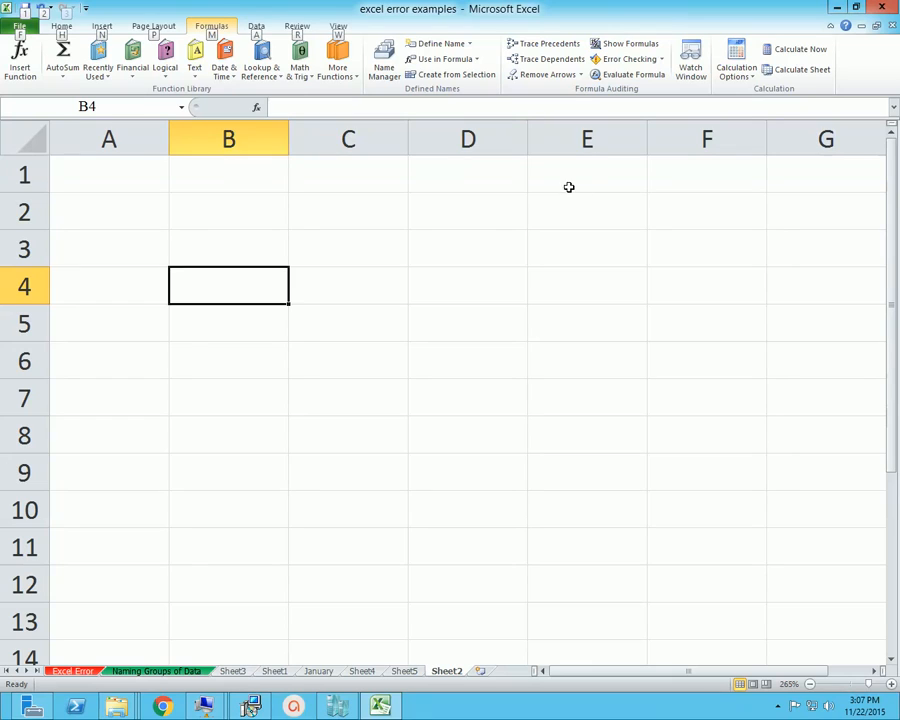
{"action": "type", "text": "50"}
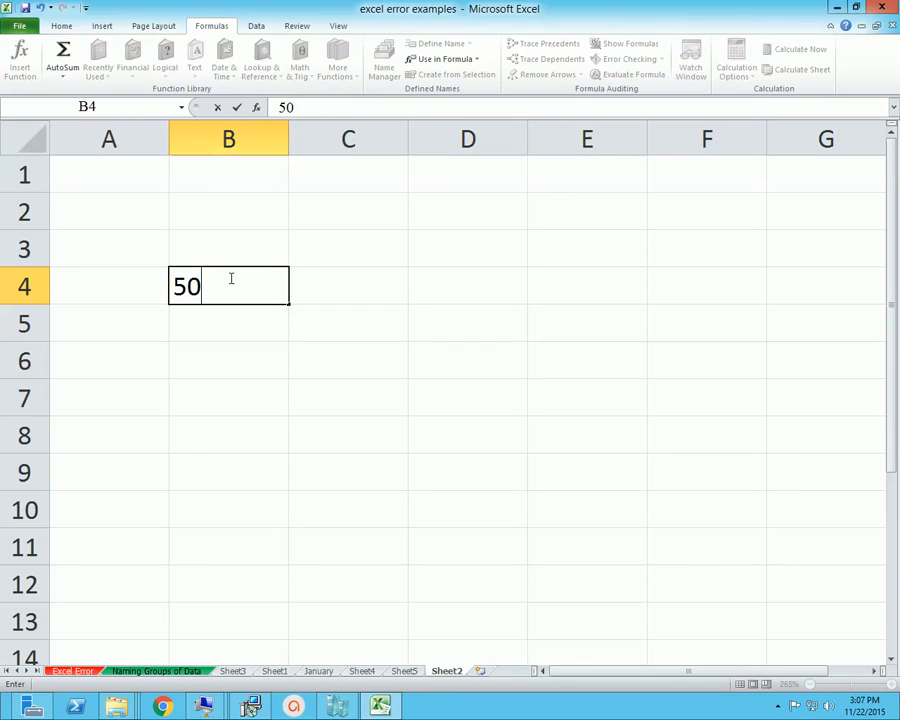
{"action": "key", "text": "Return"}
{"action": "key", "text": "Right"}
{"action": "key", "text": "Left"}
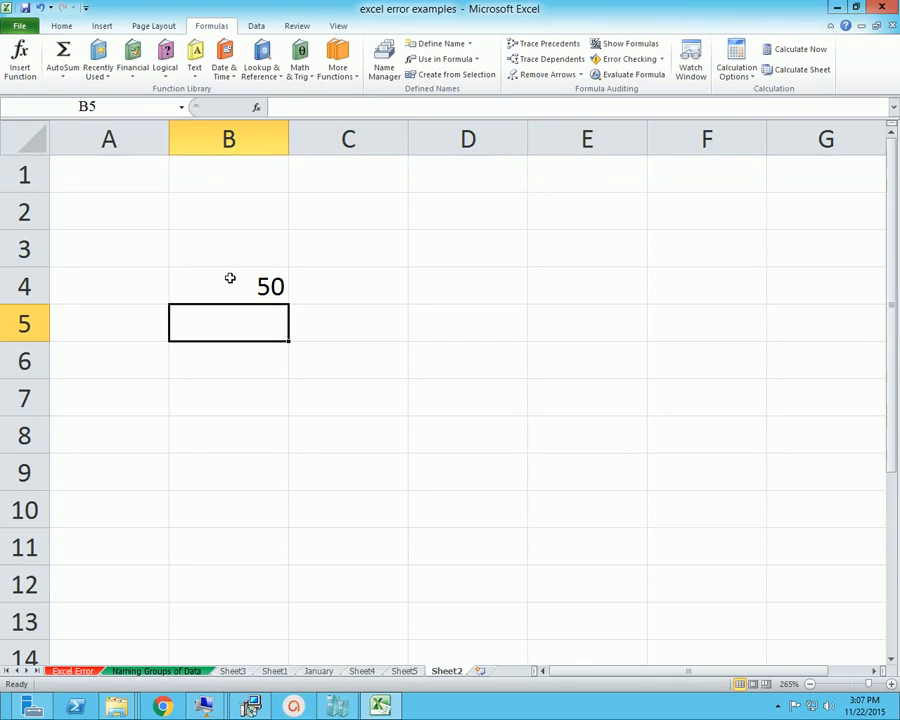
{"action": "type", "text": "100"}
{"action": "key", "text": "Right"}
{"action": "key", "text": "Right"}
{"action": "key", "text": "Right"}
Enter 500 in cell E4 and 500 in cell D6
{"action": "key", "text": "Up"}
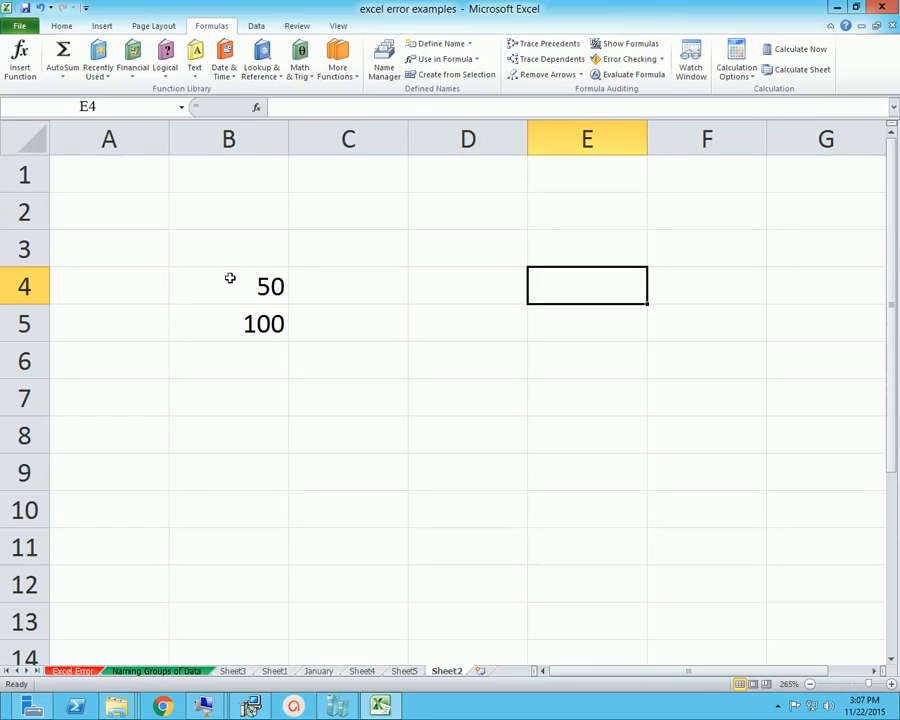
{"action": "type", "text": "500"}
{"action": "key", "text": "Return"}
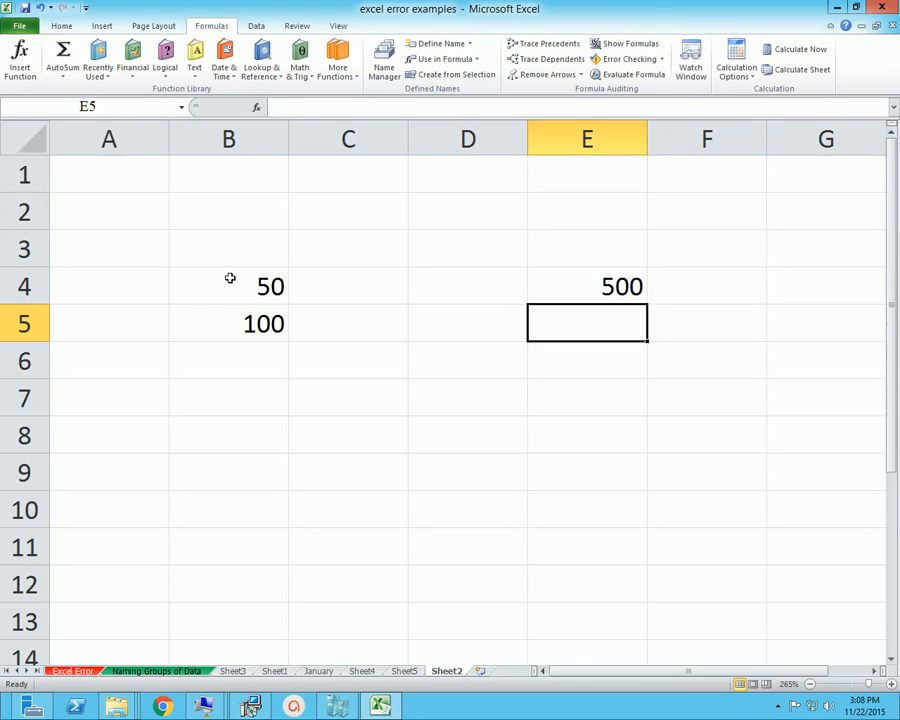
{"action": "key", "text": "Down"}
{"action": "key", "text": "Left"}
{"action": "type", "text": "500"}
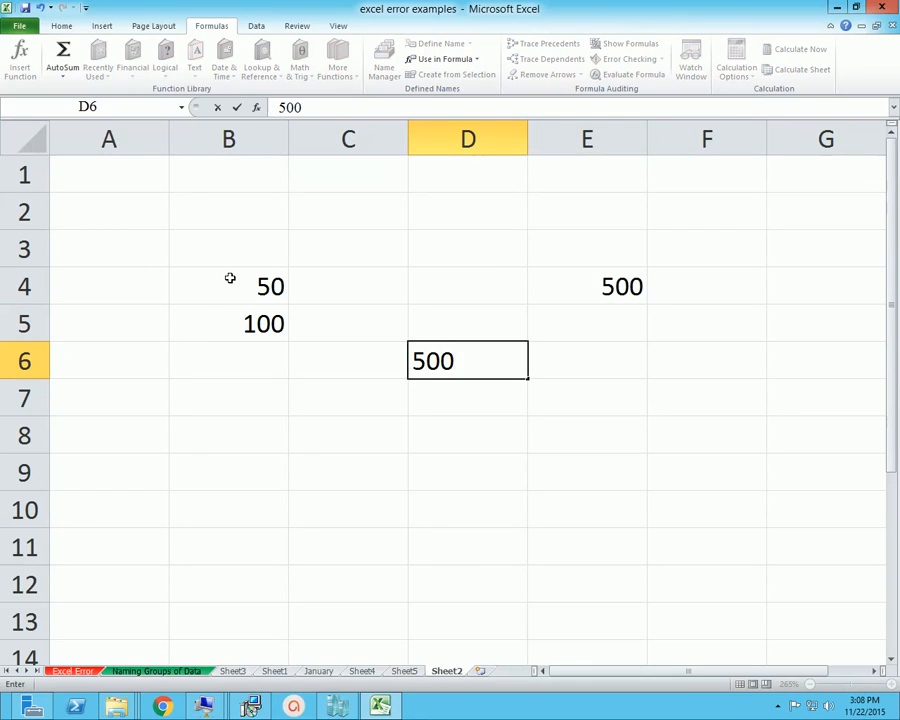
{"action": "key", "text": "Return"}
Enter the formula =B4+E4+D6+B5 in cell D9 to add the four numbers
{"action": "key", "text": "Down"}
{"action": "key", "text": "Down"}
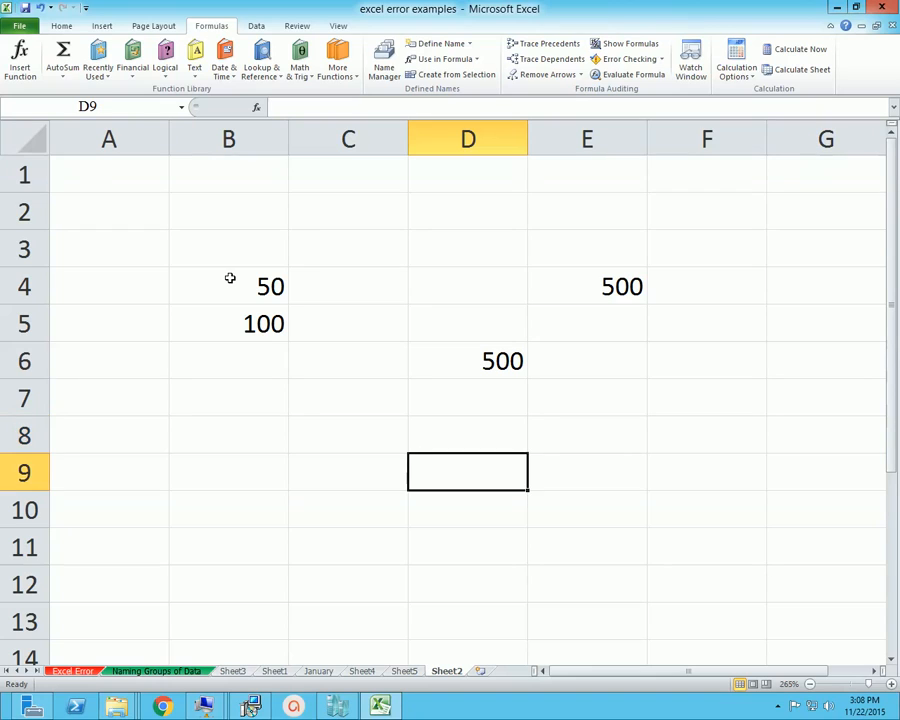
{"action": "type", "text": "="}
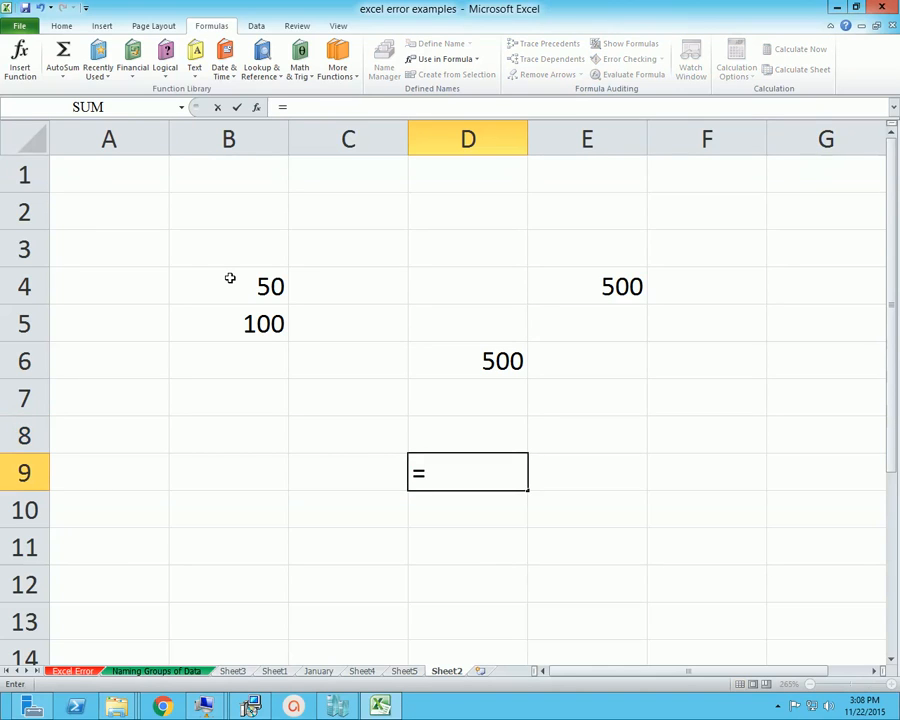
{"action": "left_click", "coordinate": [243, 287]}
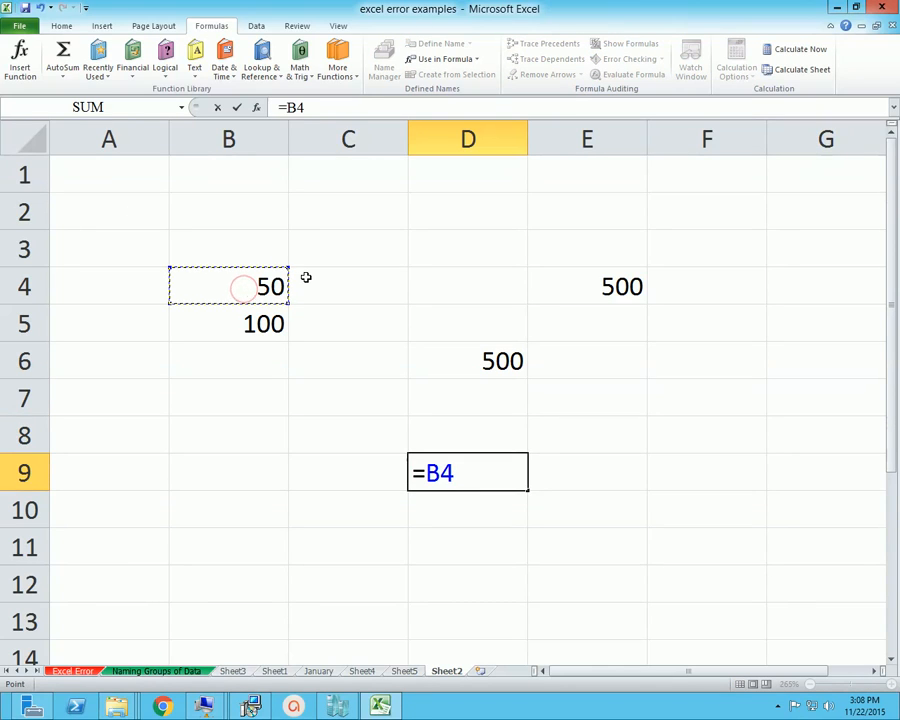
{"action": "type", "text": "+"}
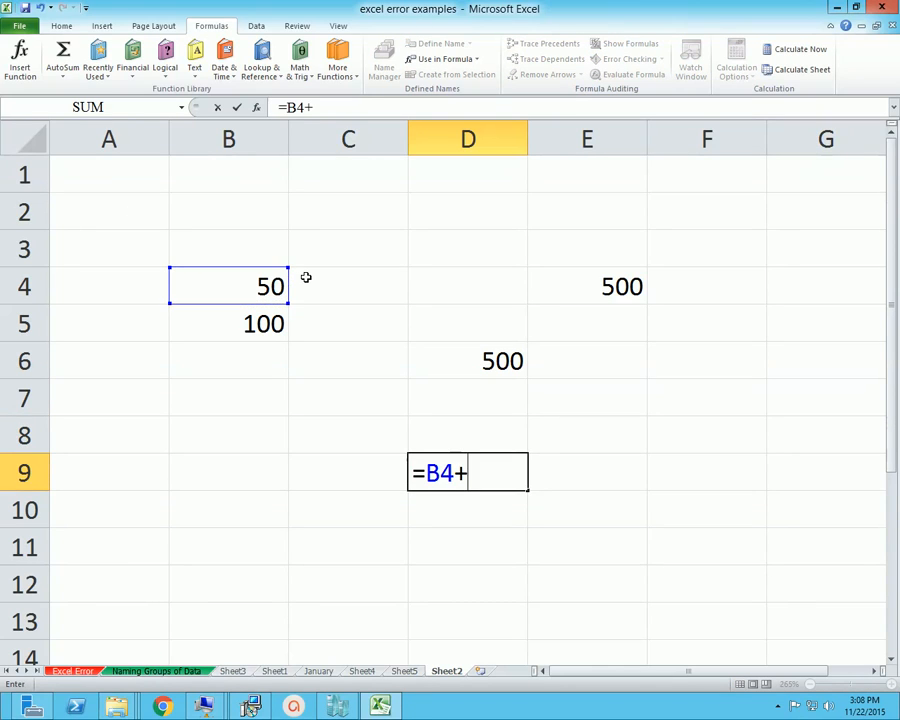
{"action": "left_click", "coordinate": [595, 288]}
{"action": "type", "text": "+"}
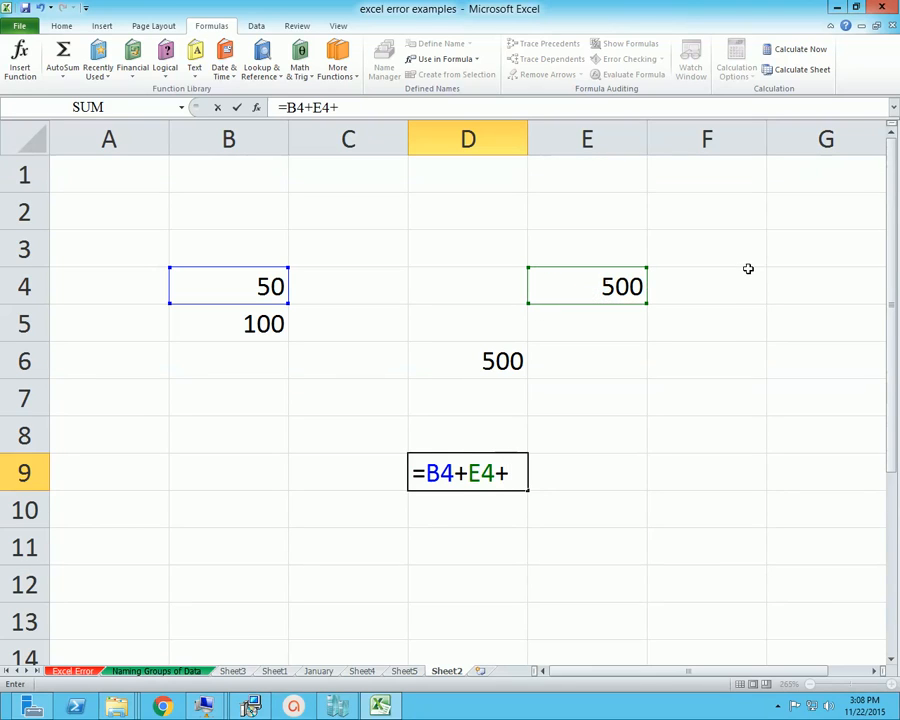
{"action": "left_click", "coordinate": [508, 358]}
{"action": "type", "text": "+"}
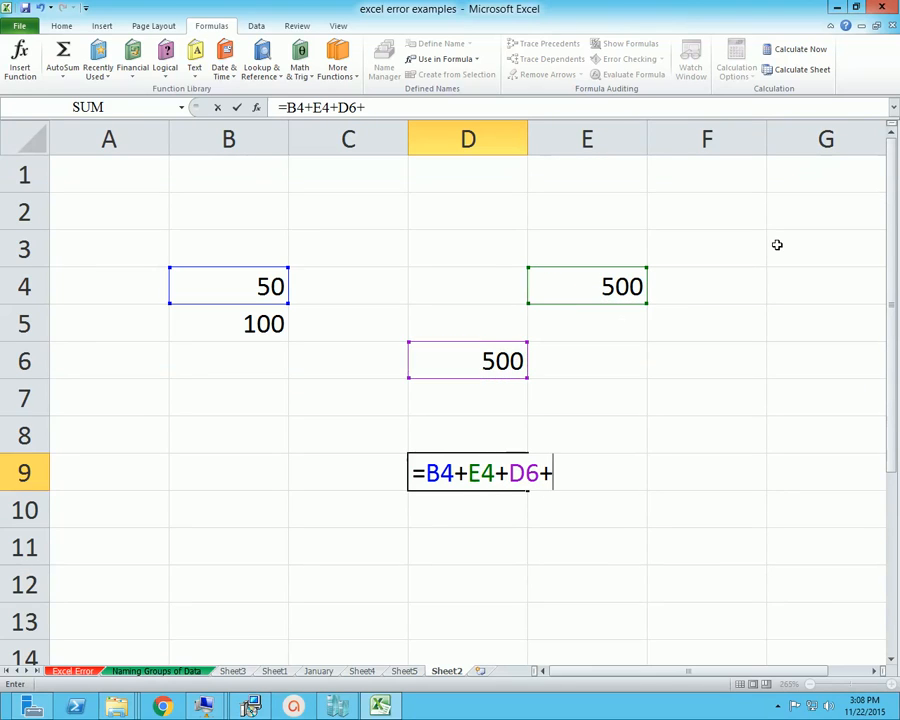
{"action": "left_click", "coordinate": [240, 323]}
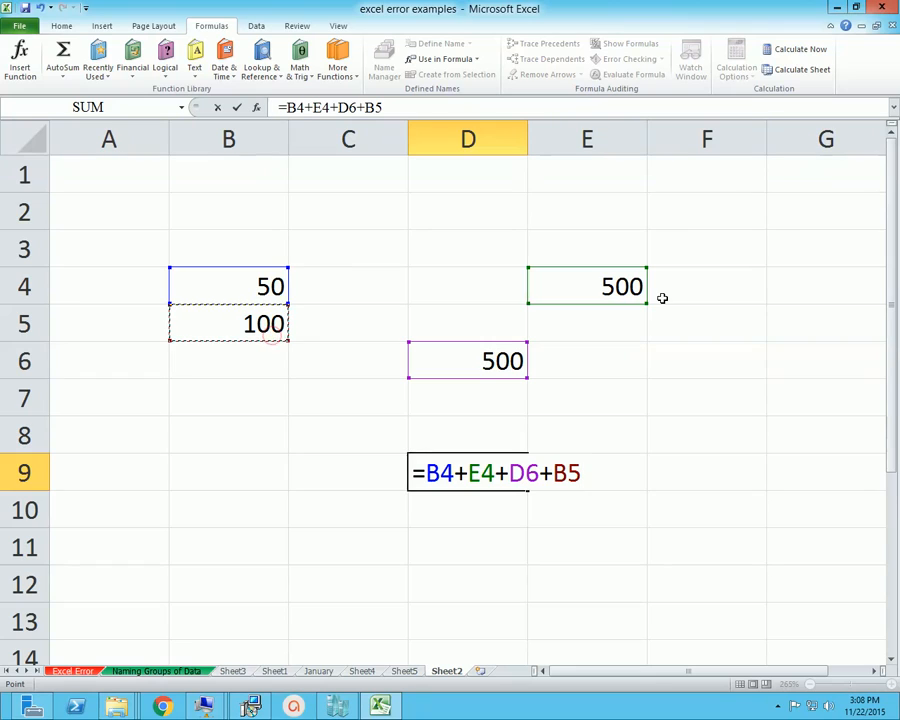
{"action": "key", "text": "Return"}
Trace the precedents of the addition formula in cell D9
{"action": "key", "text": "Up"}
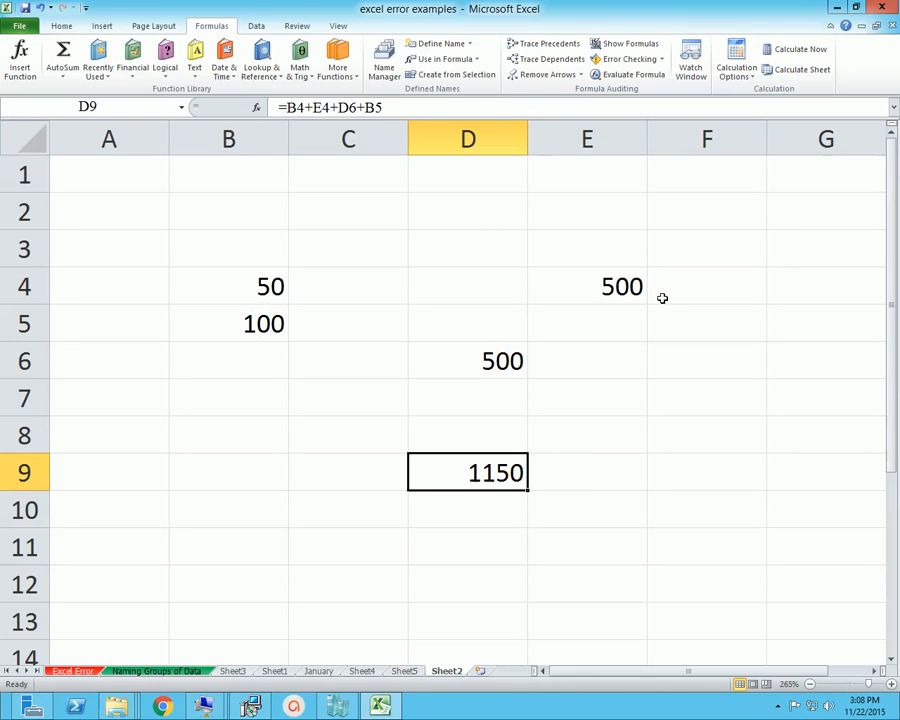
{"action": "left_click", "coordinate": [533, 45]}
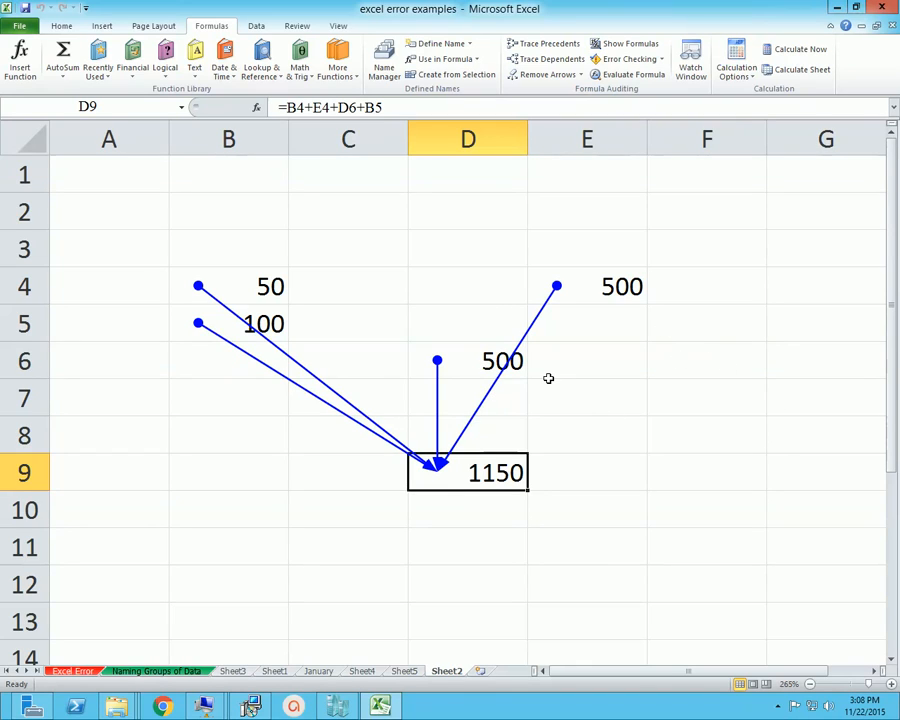
Enter the text Hello in cell B12, below the traced formula
{"action": "scroll", "coordinate": [675, 456], "scroll_direction": "down", "scroll_amount": 2}
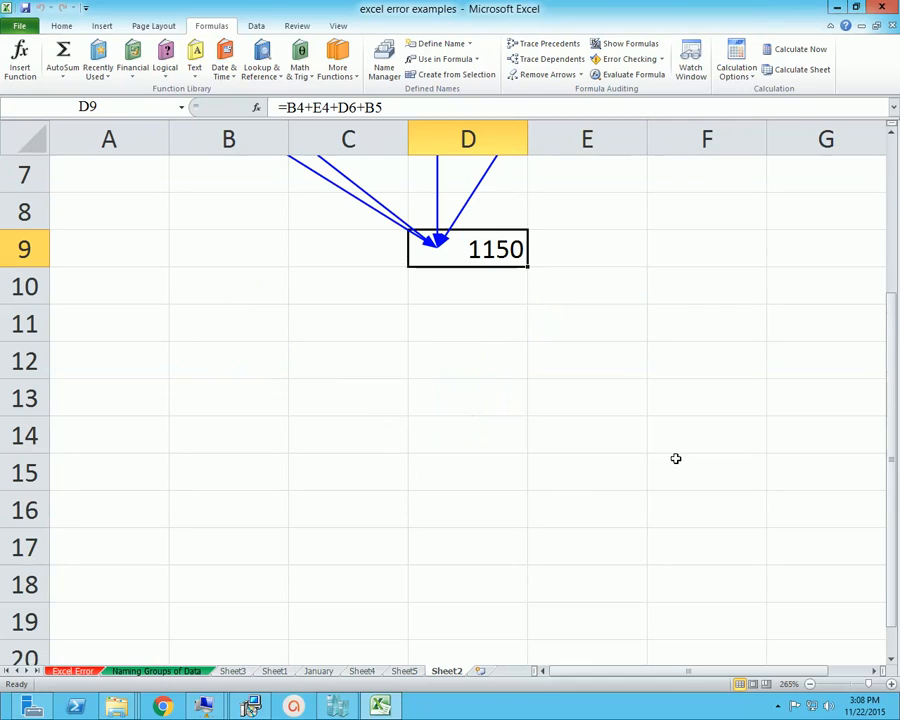
{"action": "left_click", "coordinate": [256, 354]}
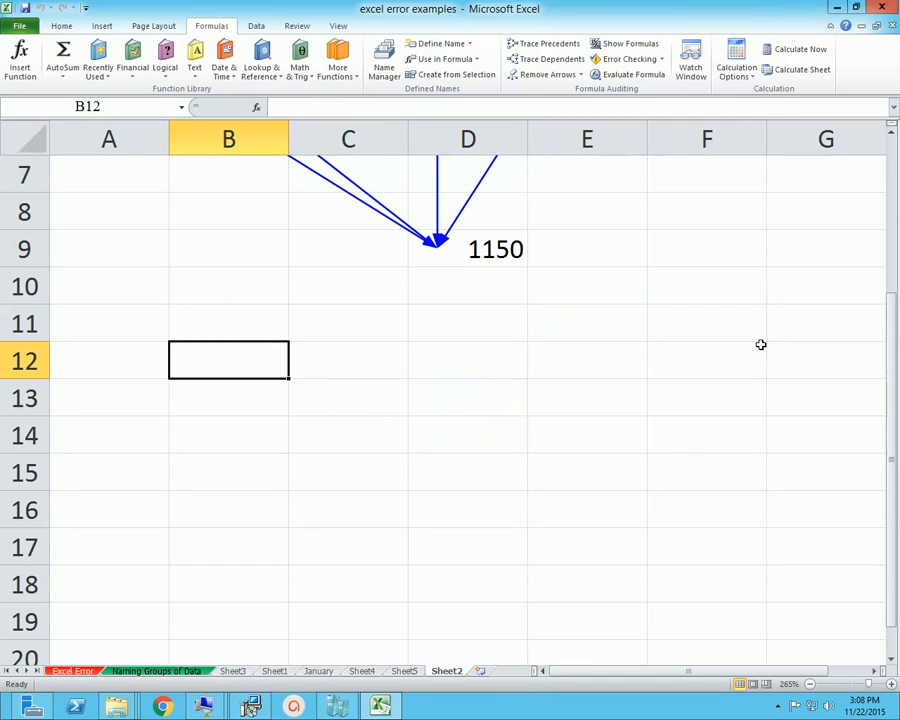
{"action": "type", "text": "Hello"}
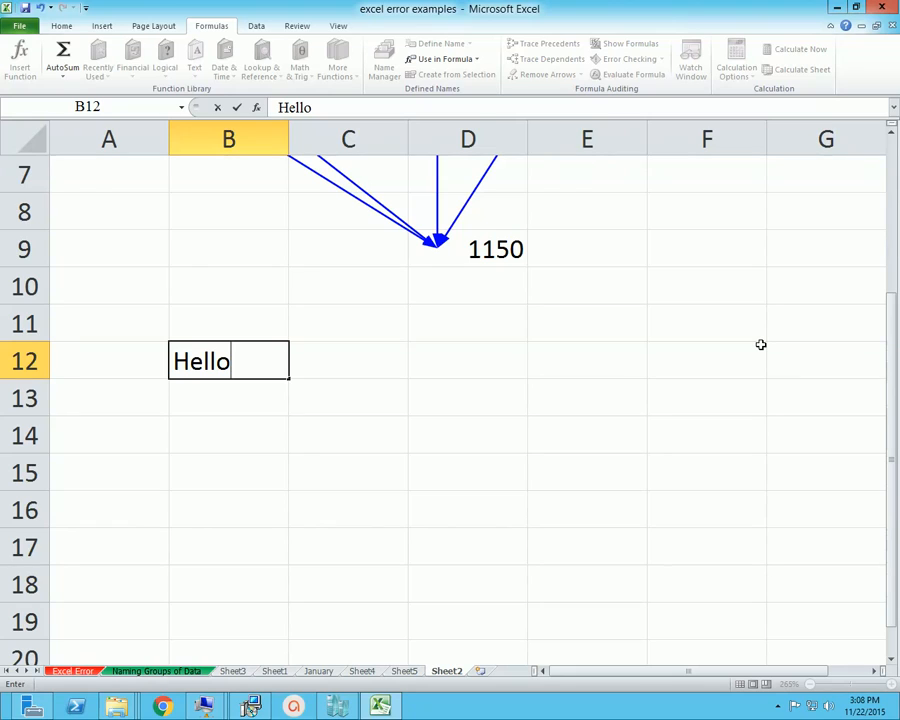
{"action": "key", "text": "Return"}
{"action": "key", "text": "Up"}
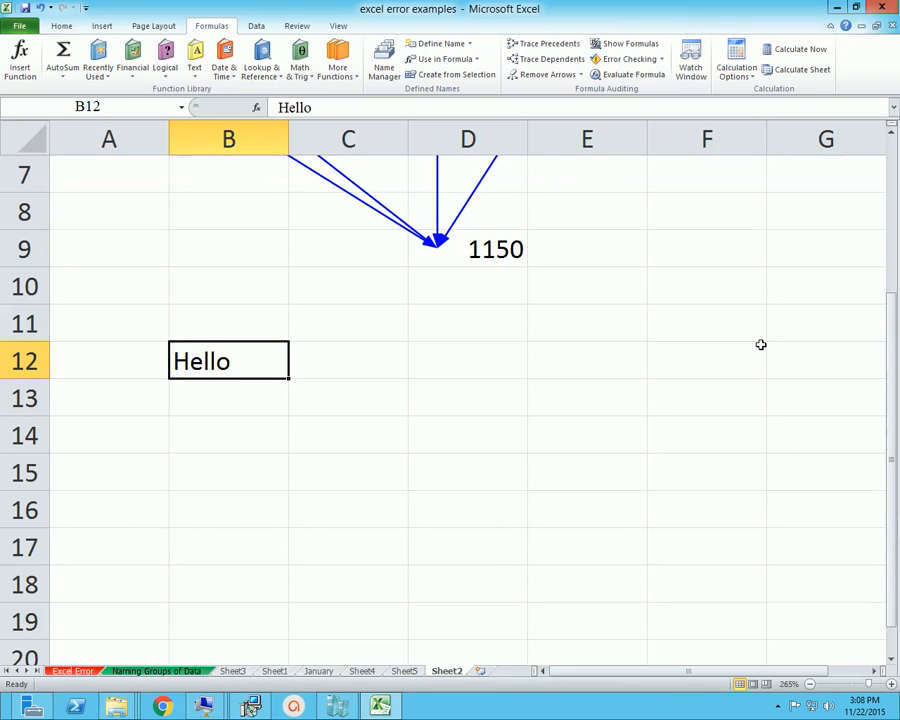
Enter the formula =b12 in cell B17 to reference the Hello text
{"action": "key", "text": "Down"}
{"action": "key", "text": "Down"}
{"action": "key", "text": "Down"}
{"action": "key", "text": "Down"}
{"action": "key", "text": "Down"}
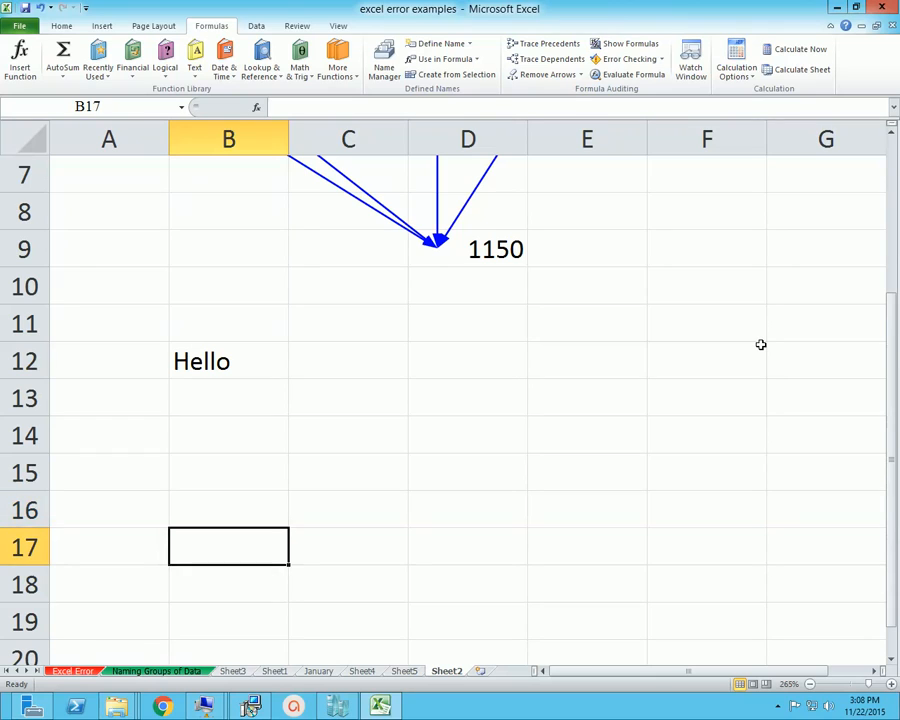
{"action": "type", "text": "=b12"}
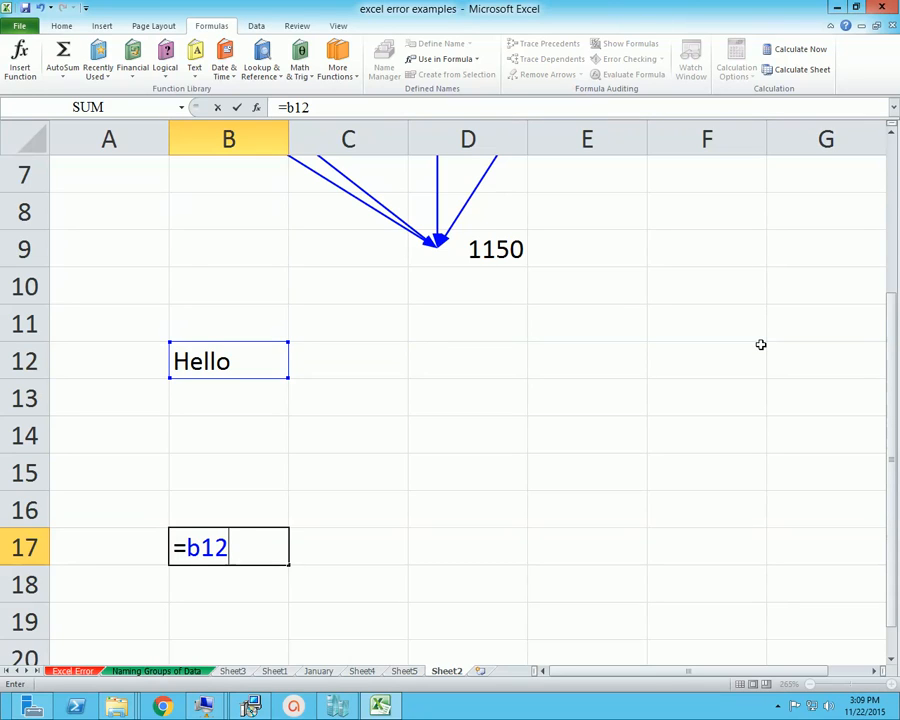
{"action": "key", "text": "Return"}
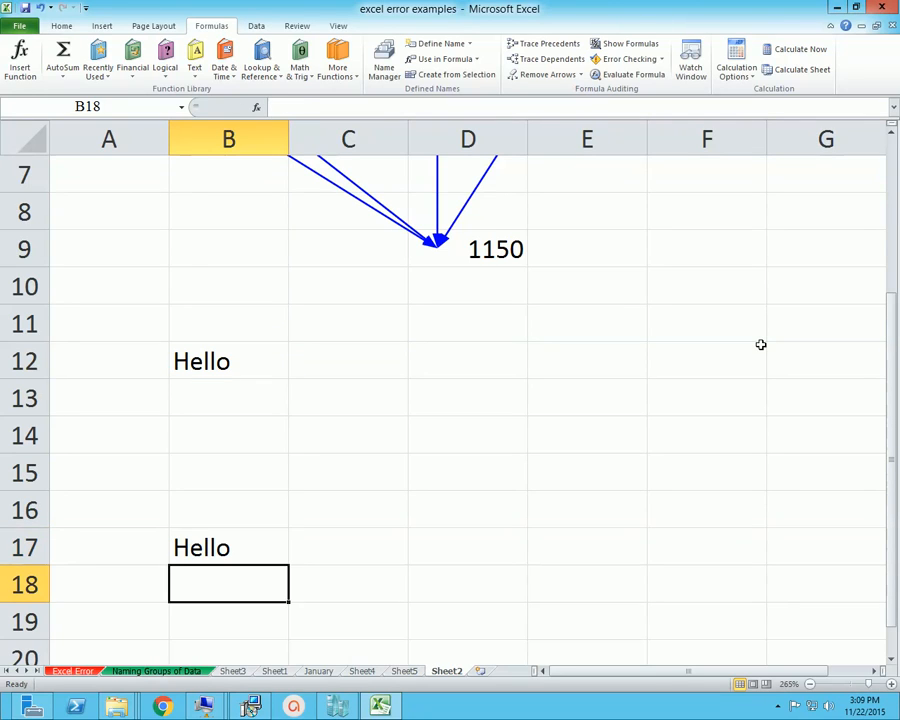
Replace the text in cell B12 with Dhaka
{"action": "key", "text": "Up"}
{"action": "key", "text": "Up"}
{"action": "key", "text": "Up"}
{"action": "key", "text": "Up"}
{"action": "key", "text": "Up"}
{"action": "key", "text": "Up"}
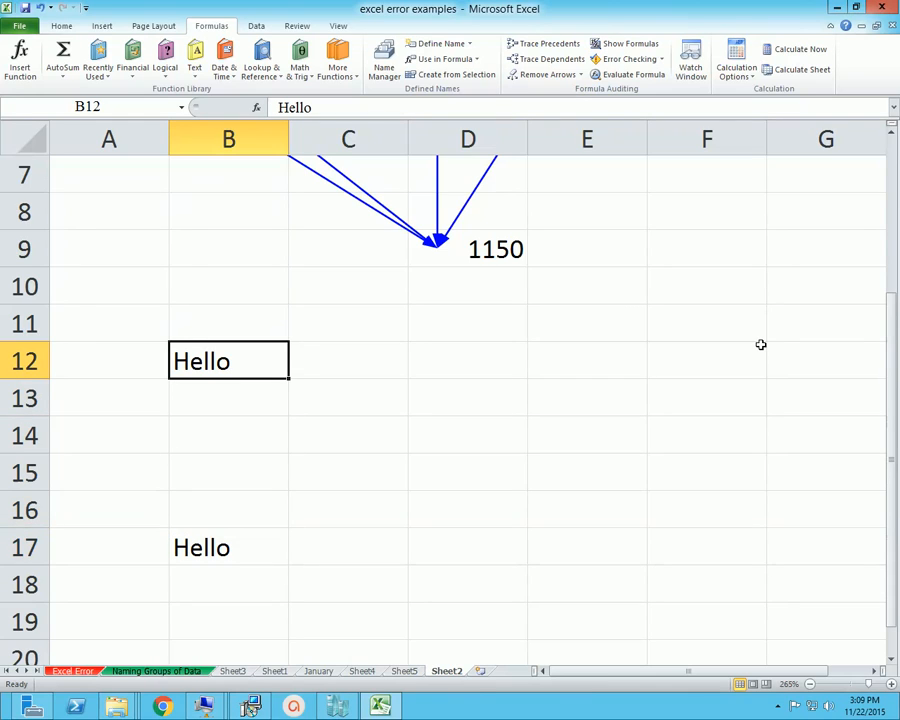
{"action": "type", "text": "Dhaka"}
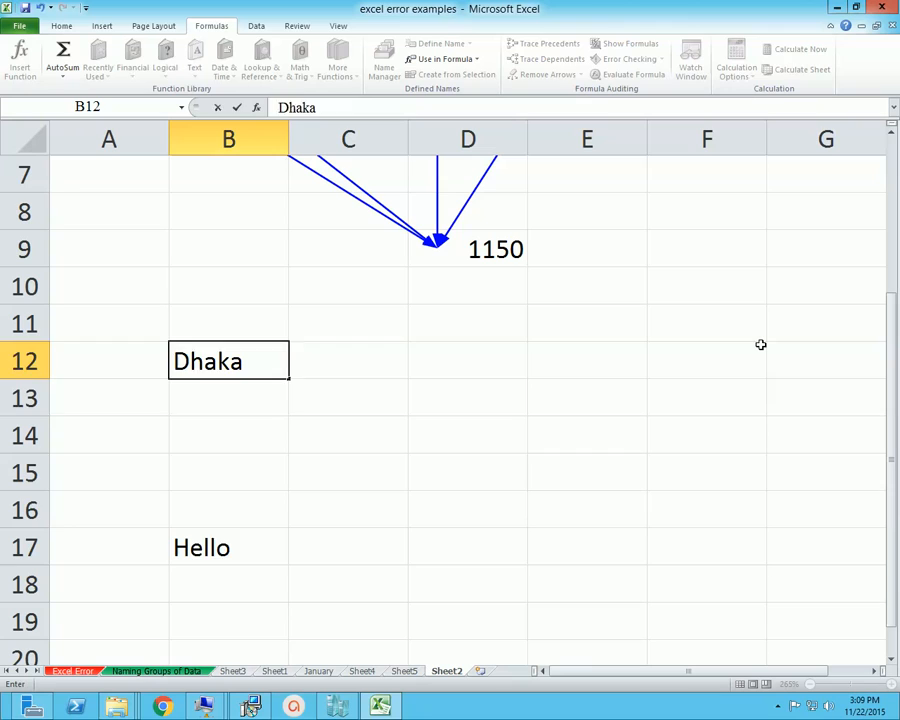
{"action": "key", "text": "Return"}
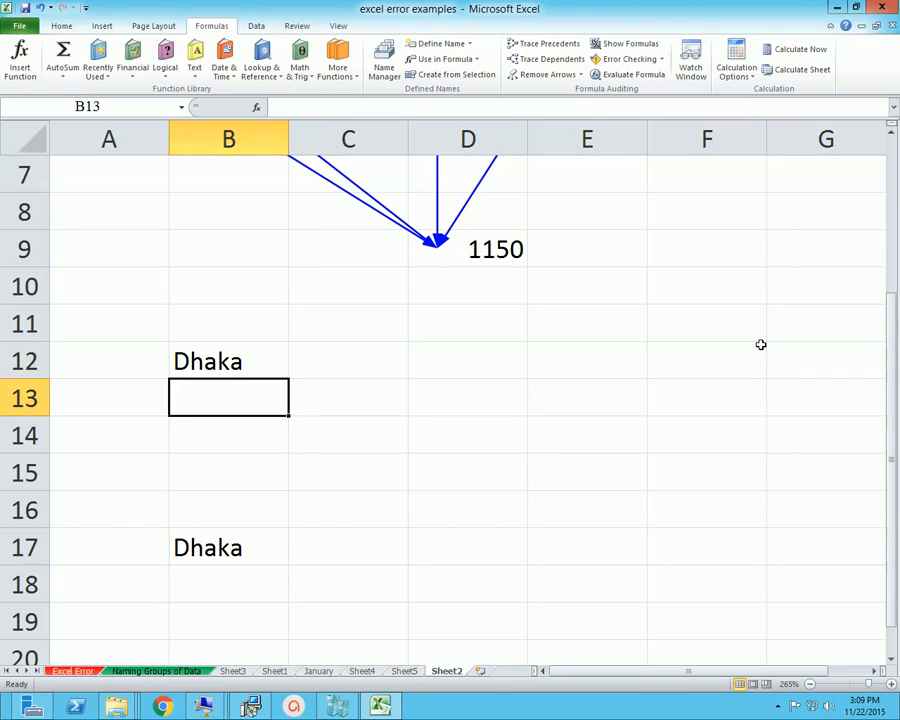
Check the linked formula in cell B17 and trace the dependents of cell B12
{"action": "key", "text": "Down"}
{"action": "key", "text": "Down"}
{"action": "key", "text": "Down"}
{"action": "key", "text": "Down"}
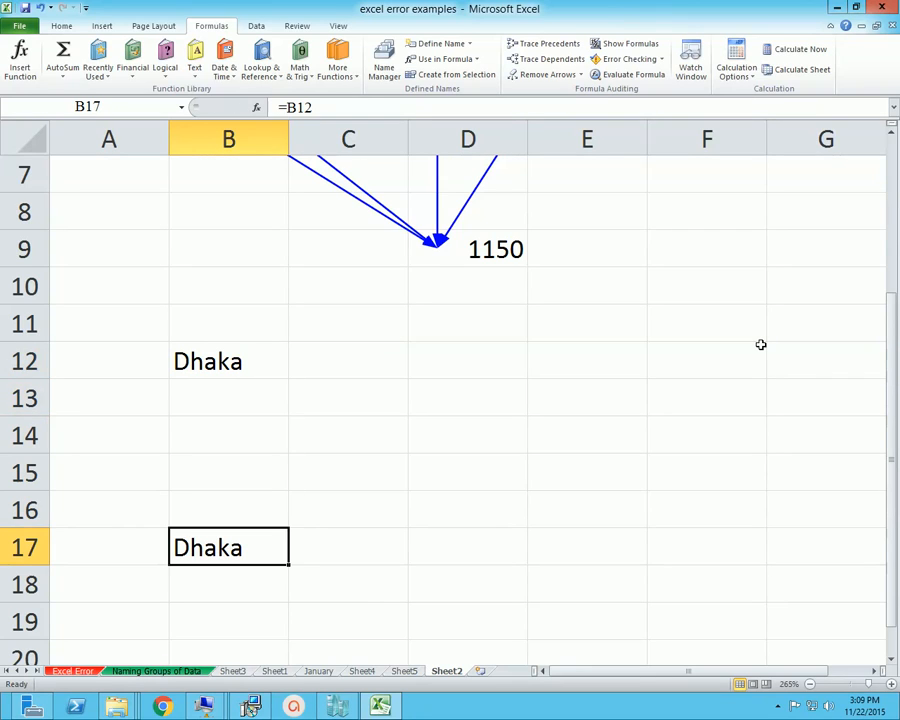
{"action": "key", "text": "Up"}
{"action": "key", "text": "Up"}
{"action": "key", "text": "Up"}
{"action": "key", "text": "Up"}
{"action": "key", "text": "Up"}
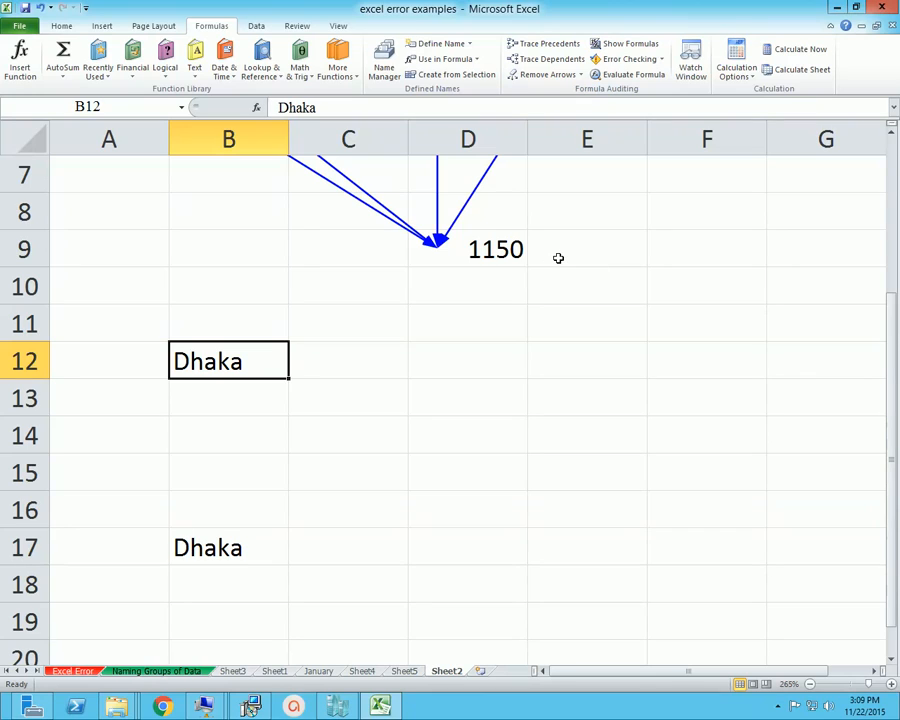
{"action": "left_click", "coordinate": [547, 60]}
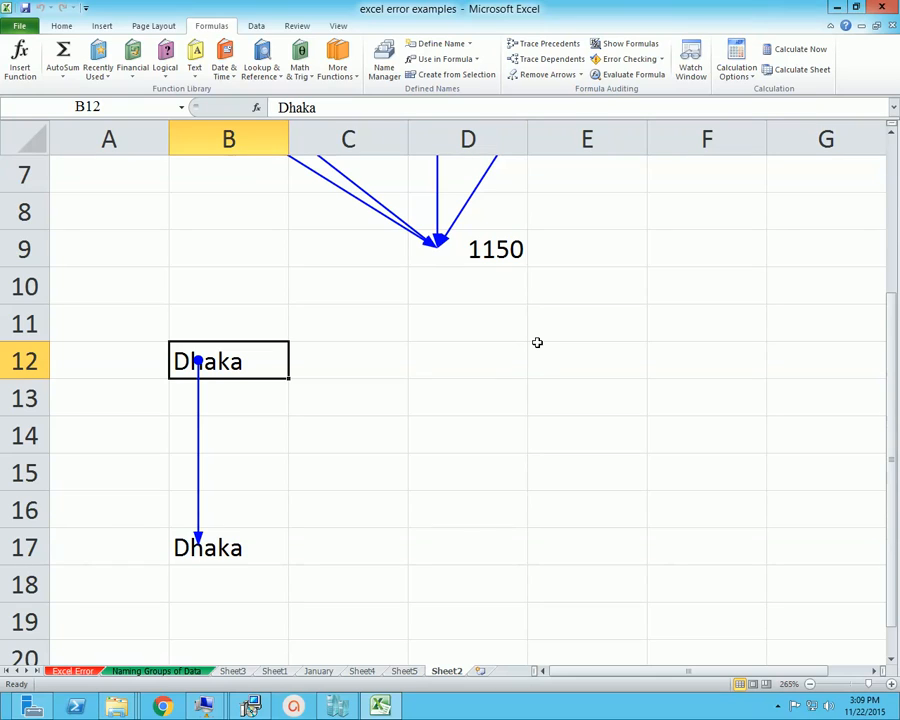
{"action": "scroll", "coordinate": [472, 535], "scroll_direction": "up", "scroll_amount": 2}
{"action": "scroll", "coordinate": [568, 430], "scroll_direction": "down", "scroll_amount": 2}
Enter the numbers 50, 100 and 500 in cells D12, E12 and F12
{"action": "left_click", "coordinate": [517, 347]}
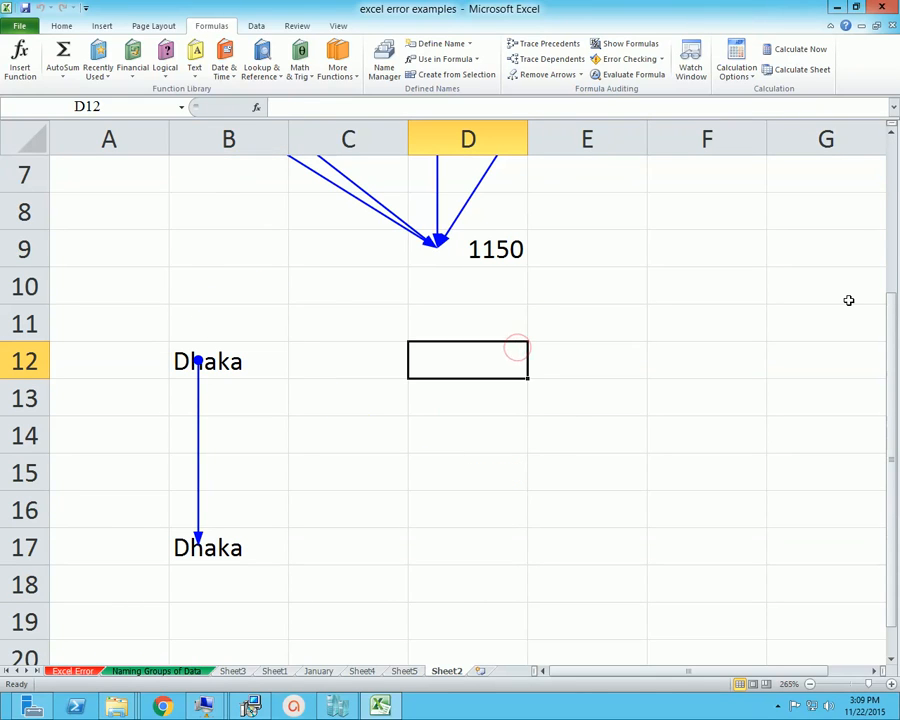
{"action": "type", "text": "50"}
{"action": "key", "text": "Tab"}
{"action": "type", "text": "100"}
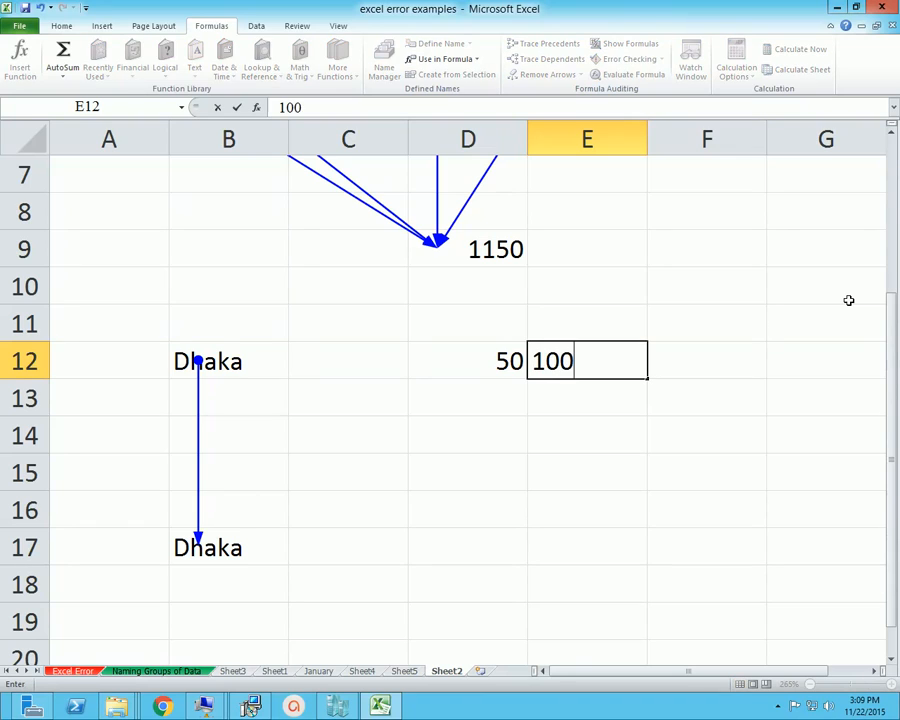
{"action": "key", "text": "Tab"}
{"action": "type", "text": "500"}
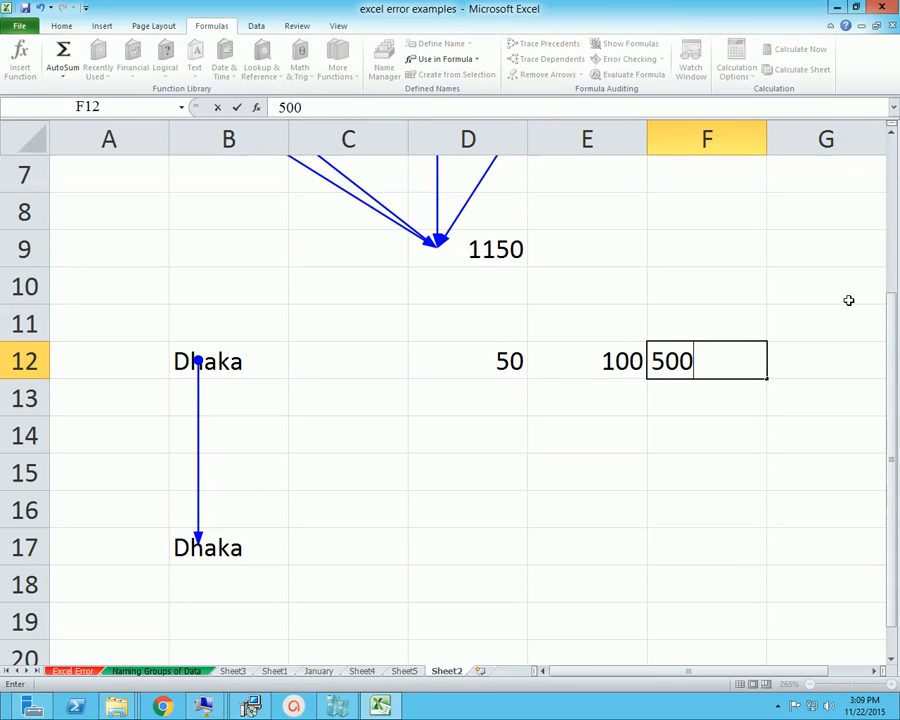
{"action": "key", "text": "Tab"}
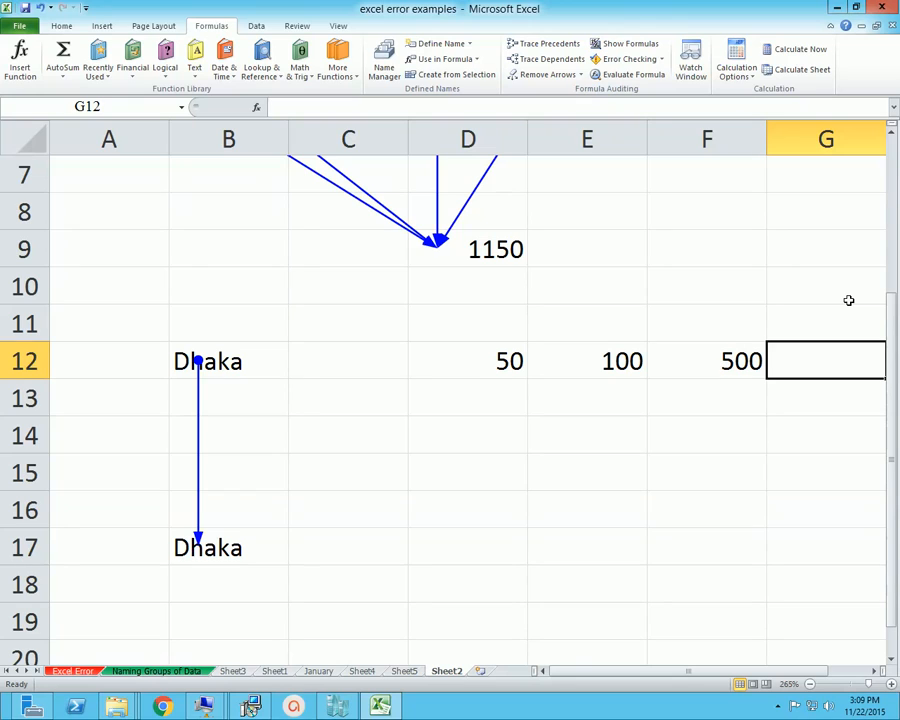
Enter the formula =sum(D12:F12) in cell G12 to total the three numbers in row 12
{"action": "type", "text": "=s"}
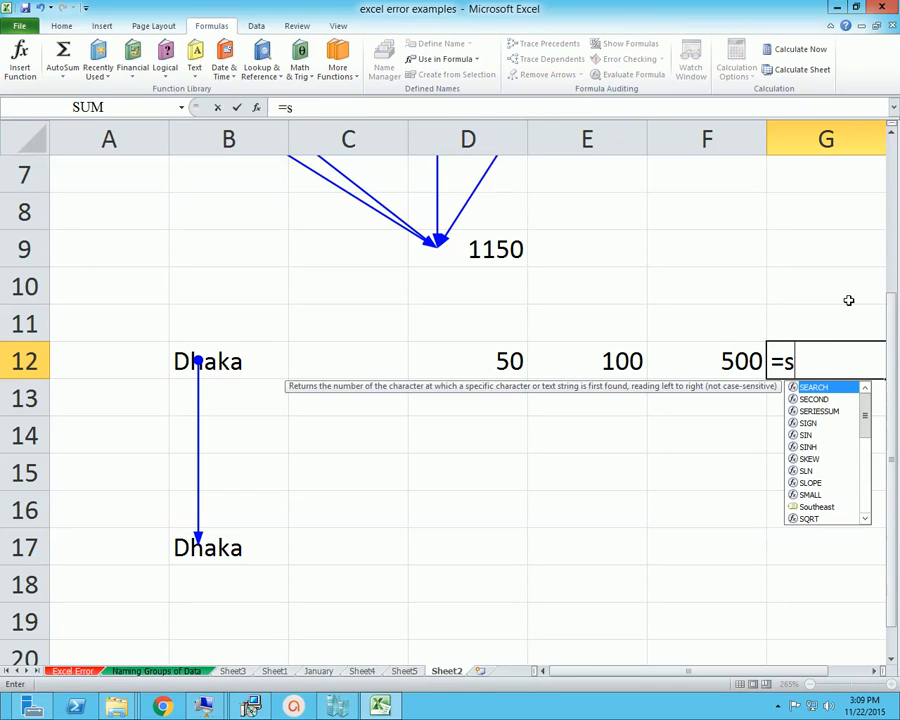
{"action": "type", "text": "um("}
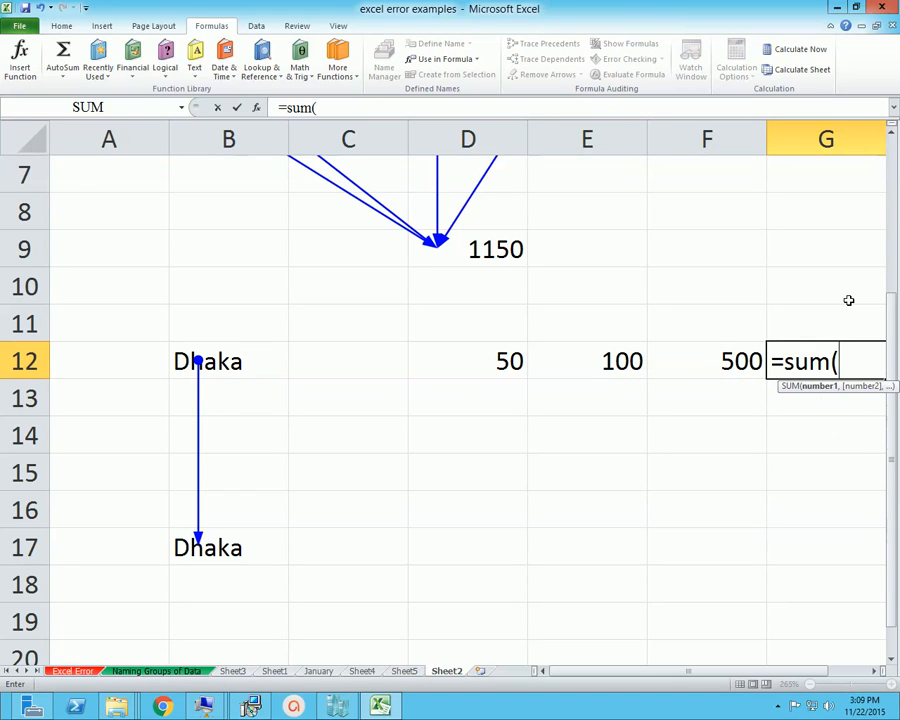
{"action": "left_click", "coordinate": [498, 358]}
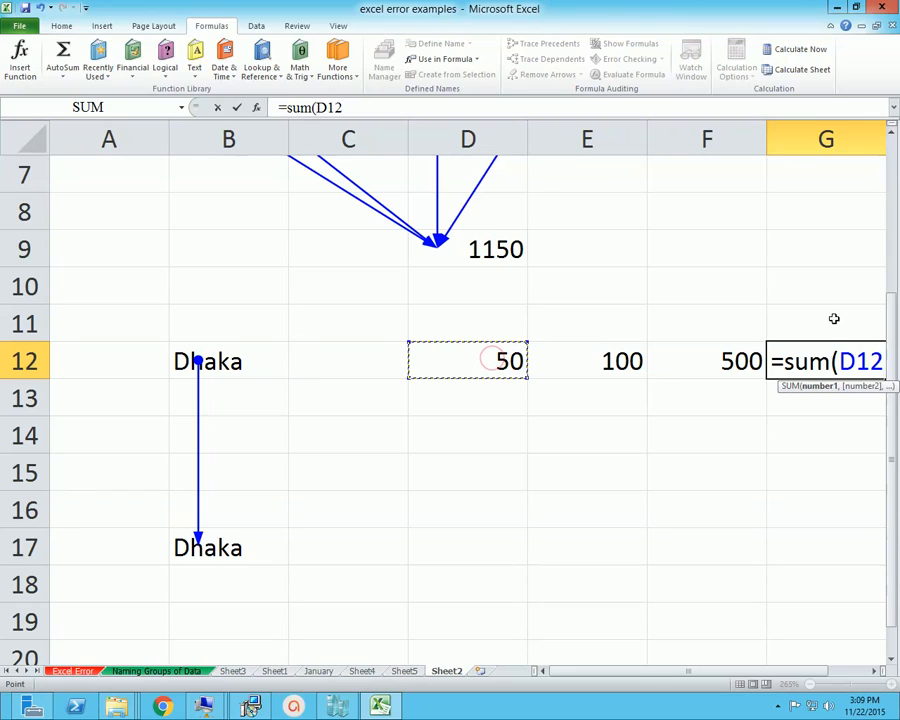
{"action": "key", "text": "F8"}
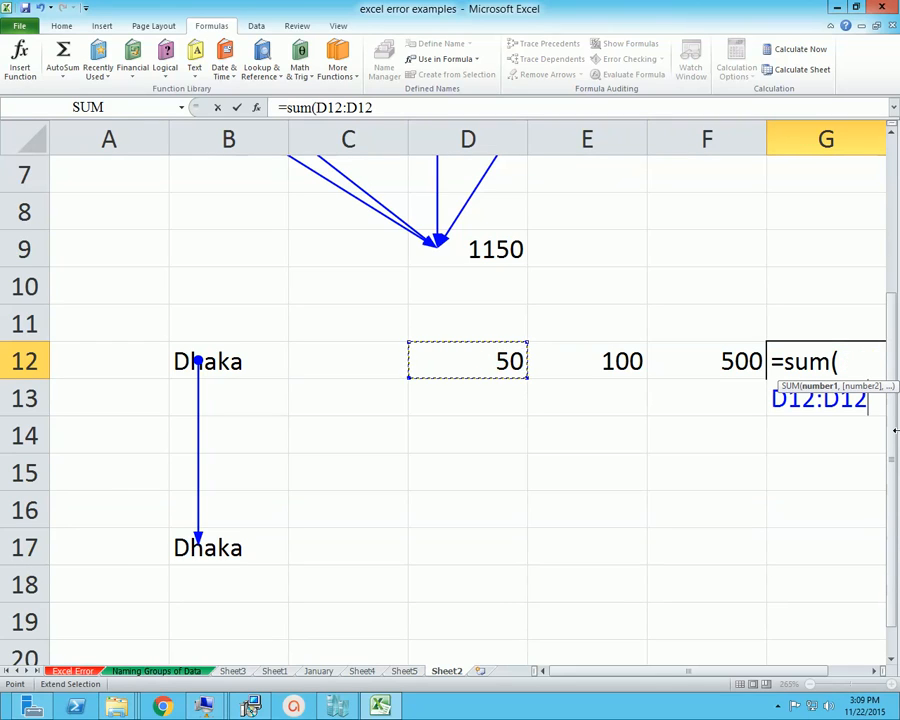
{"action": "key", "text": "BackSpace"}
{"action": "key", "text": "BackSpace"}
{"action": "key", "text": "BackSpace"}
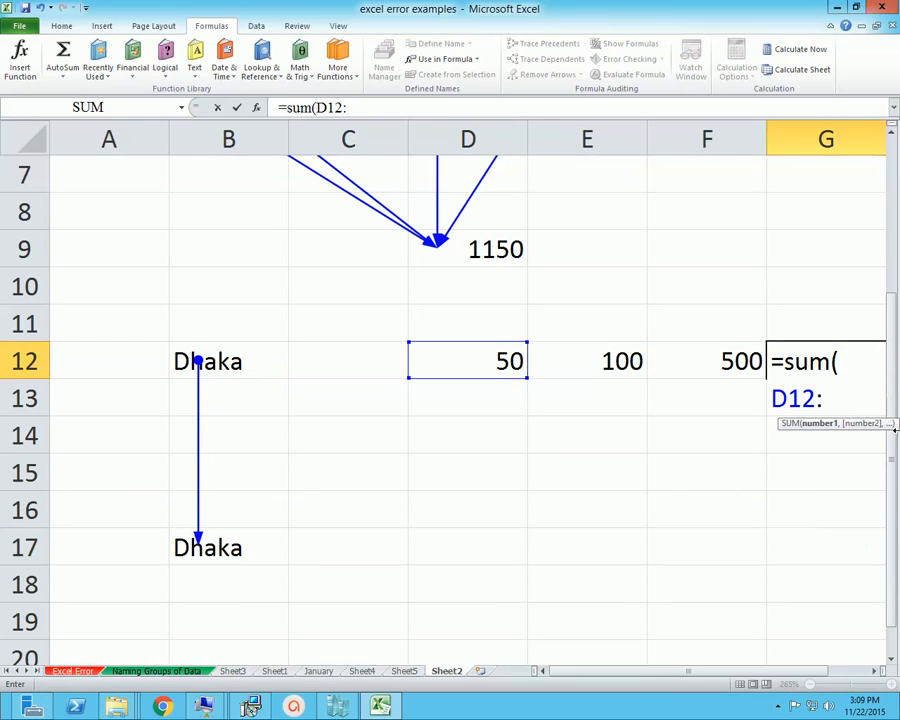
{"action": "left_click", "coordinate": [717, 361]}
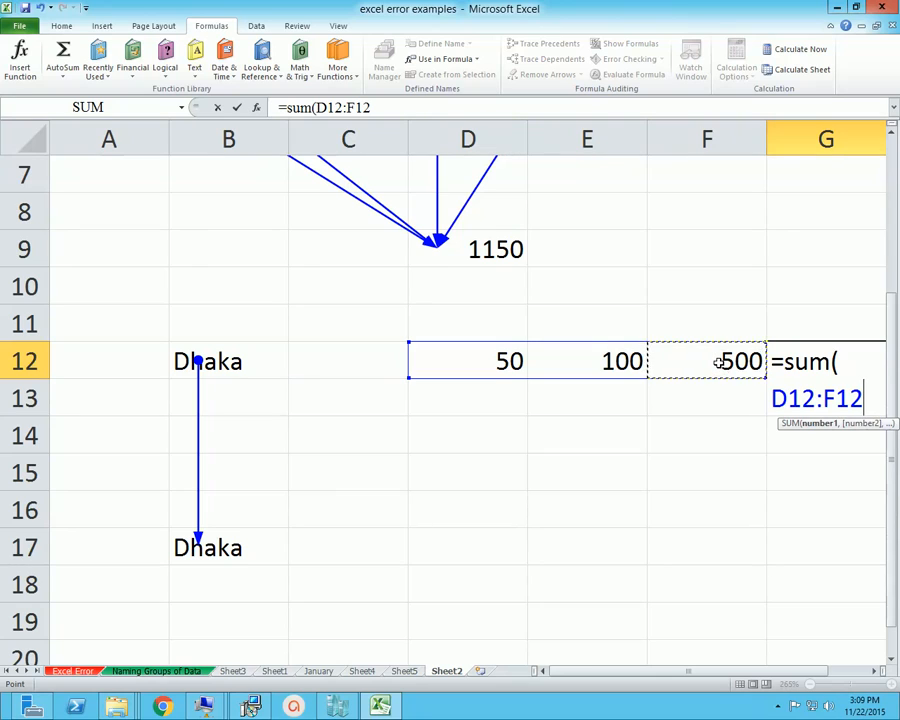
{"action": "type", "text": ")"}
{"action": "key", "text": "Return"}
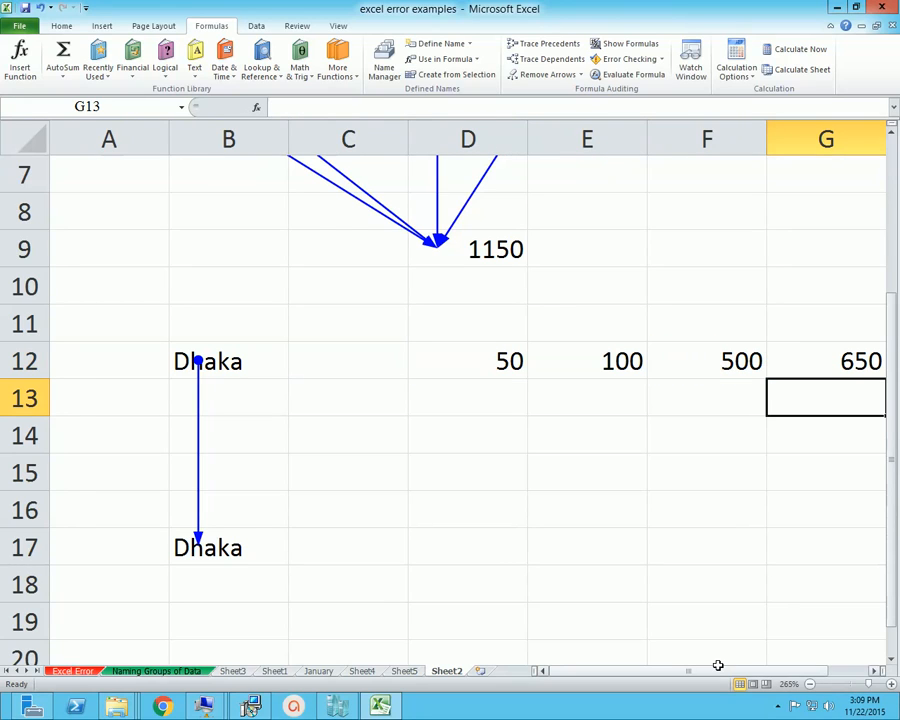
Misspell the function name in cell G12 so that the formula reads =SaM(D12:F12)
{"action": "left_click_drag", "start_coordinate": [717, 665], "coordinate": [727, 665]}
{"action": "key", "text": "Up"}
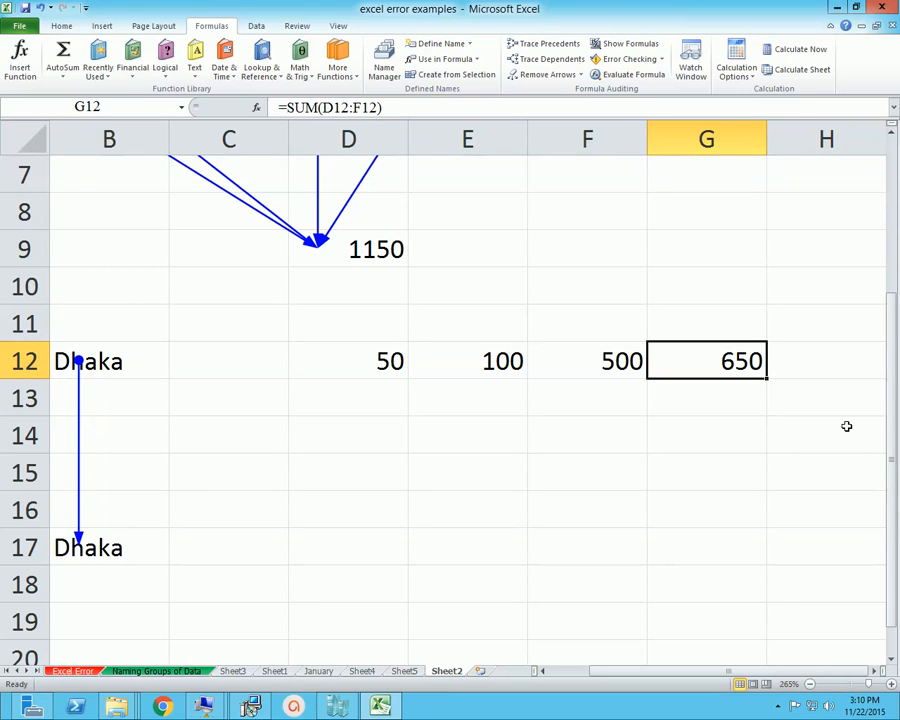
{"action": "left_click", "coordinate": [306, 108]}
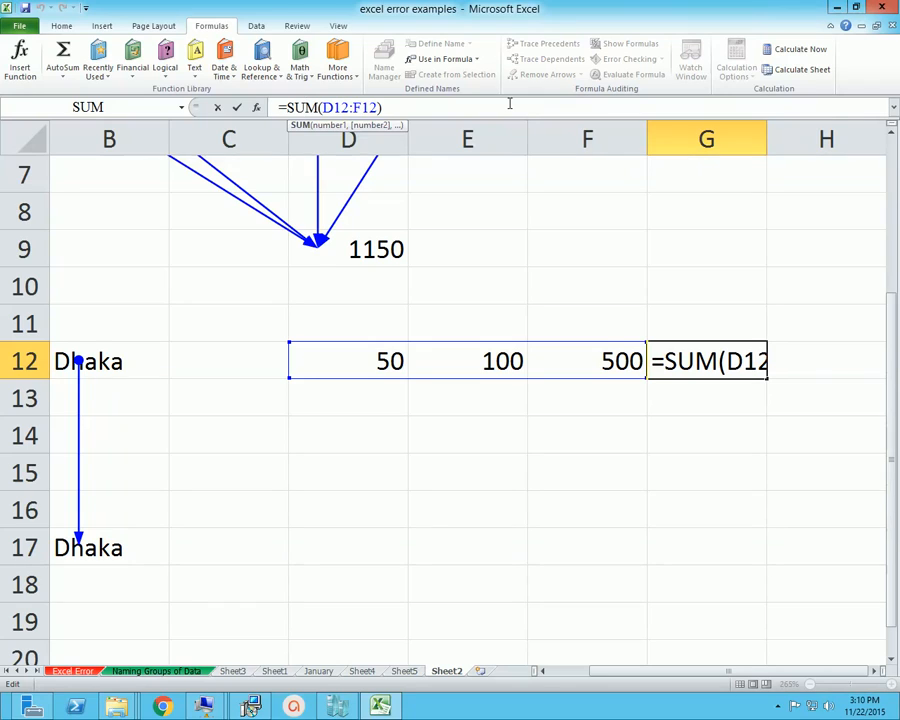
{"action": "key", "text": "BackSpace"}
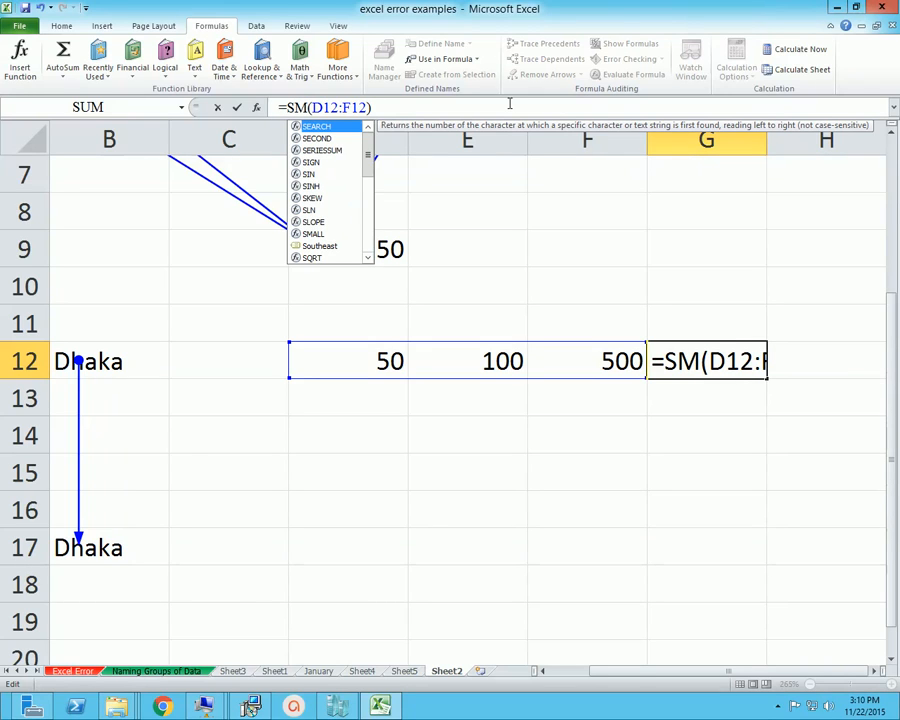
{"action": "type", "text": "a"}
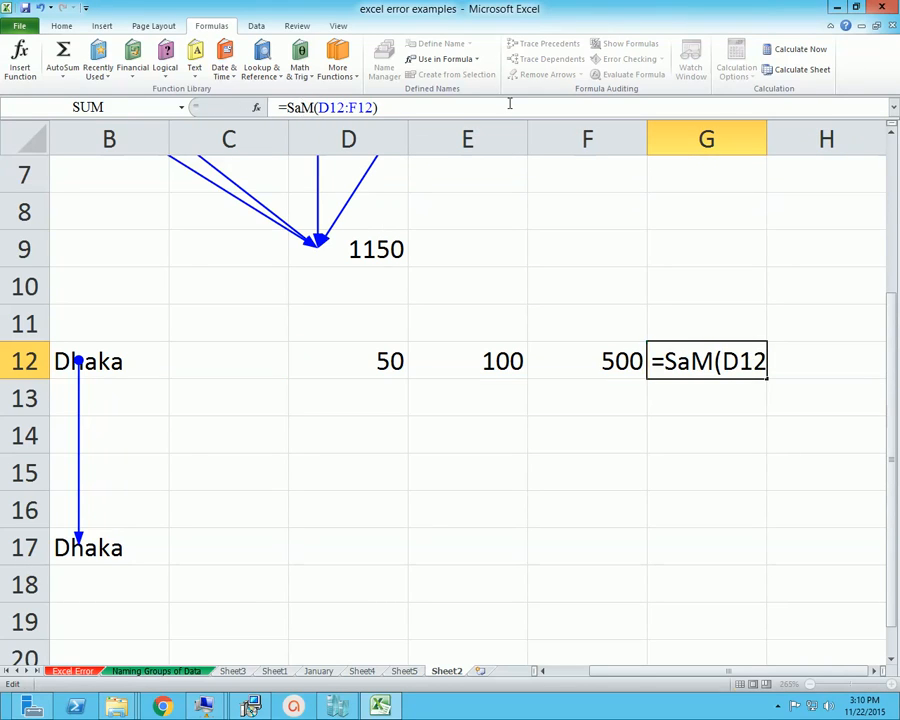
{"action": "key", "text": "Return"}
{"action": "key", "text": "Up"}
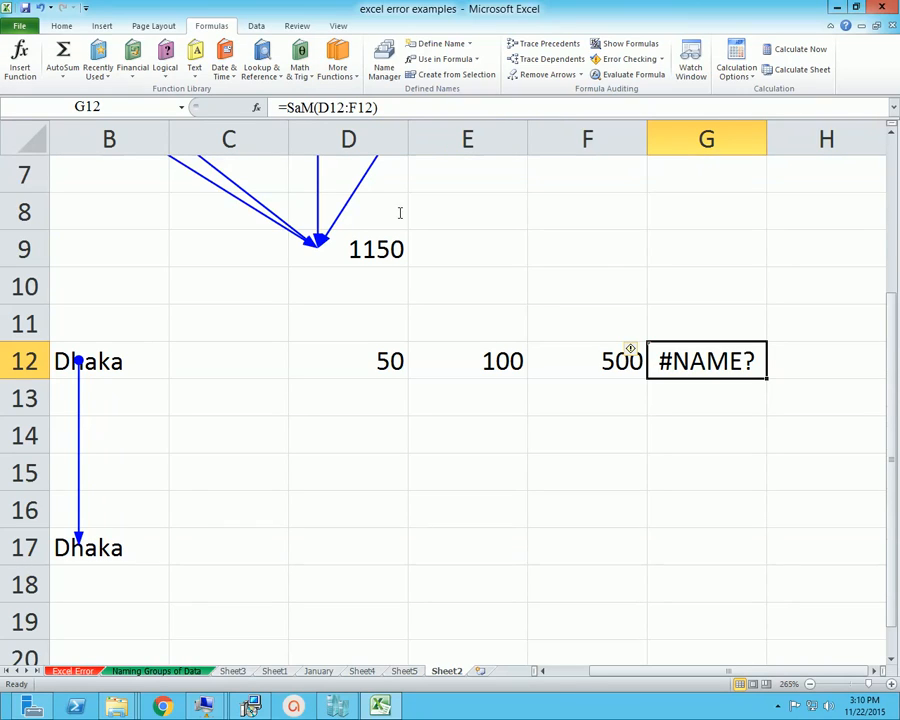
Run Error Checking on the worksheet, read the entry for cell G12 and complete the check
{"action": "left_click", "coordinate": [664, 60]}
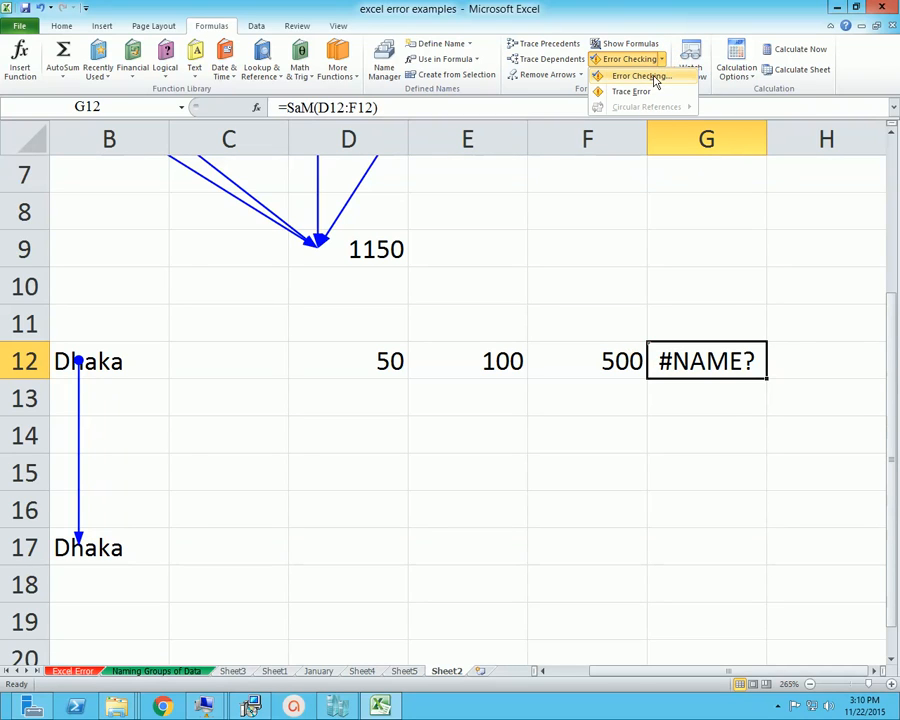
{"action": "left_click", "coordinate": [668, 75]}
{"action": "left_click_drag", "start_coordinate": [571, 297], "coordinate": [410, 248]}
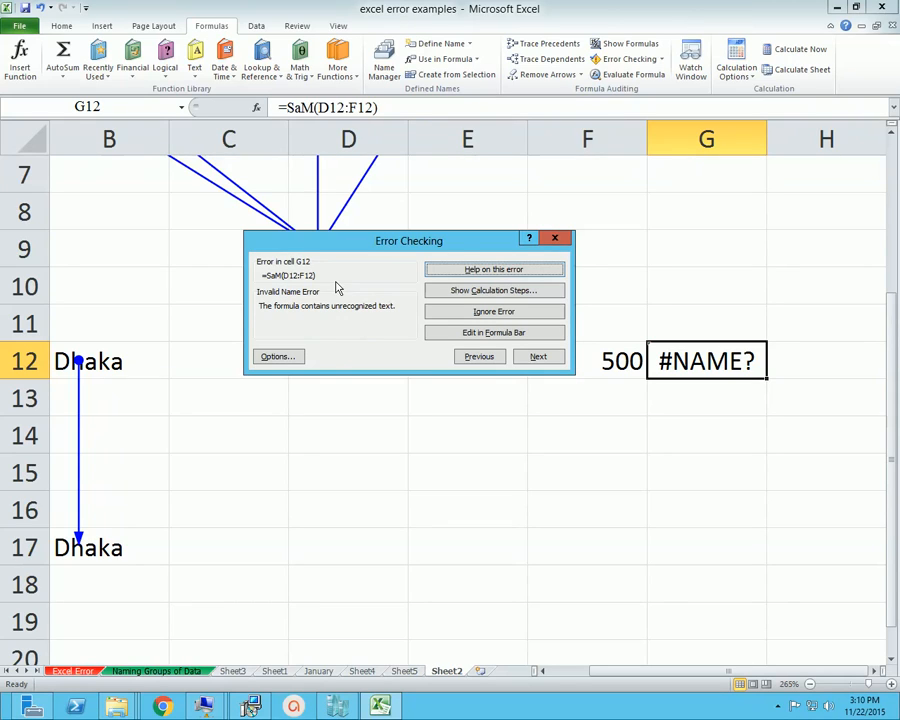
{"action": "left_click_drag", "start_coordinate": [457, 246], "coordinate": [462, 254]}
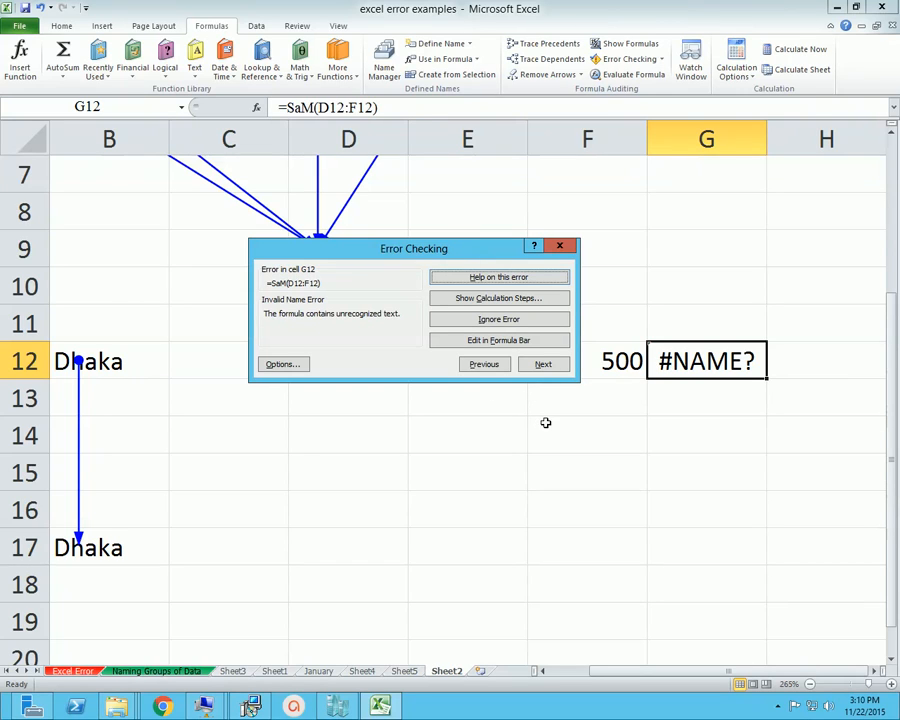
{"action": "left_click", "coordinate": [563, 368]}
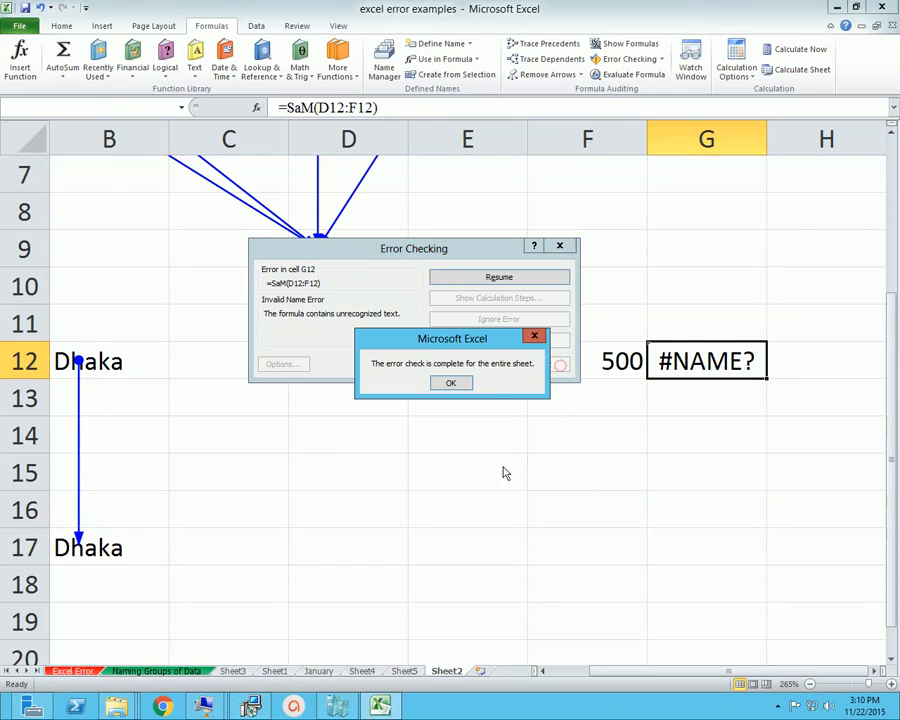
{"action": "left_click", "coordinate": [452, 380]}
Enter the numbers 100, 200 and 300 in cells D15, E15 and F15
{"action": "left_click", "coordinate": [436, 544]}
{"action": "left_click", "coordinate": [393, 469]}
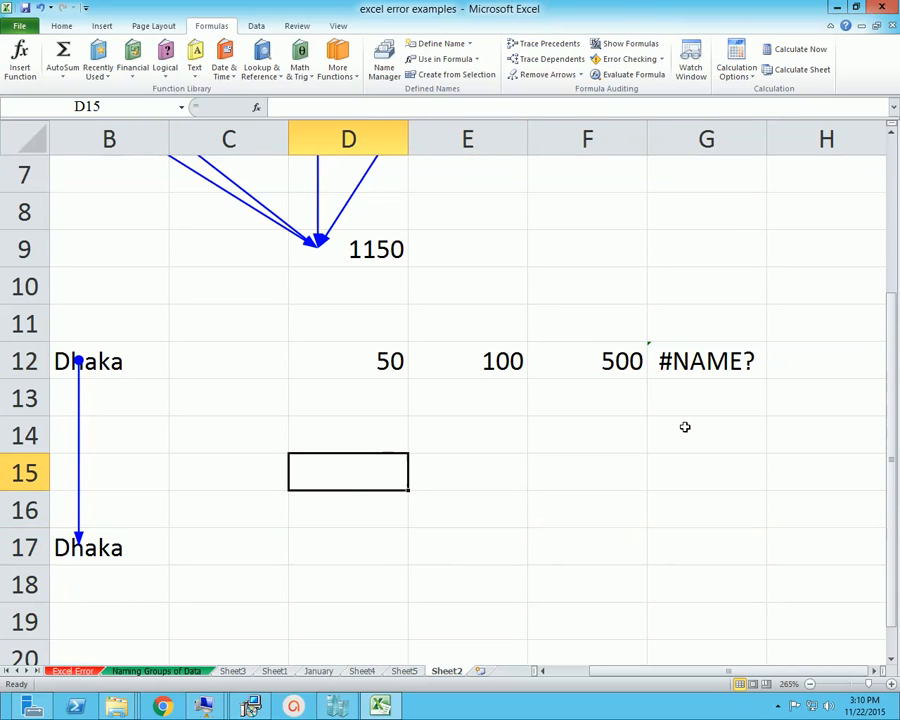
{"action": "type", "text": "100"}
{"action": "key", "text": "Tab"}
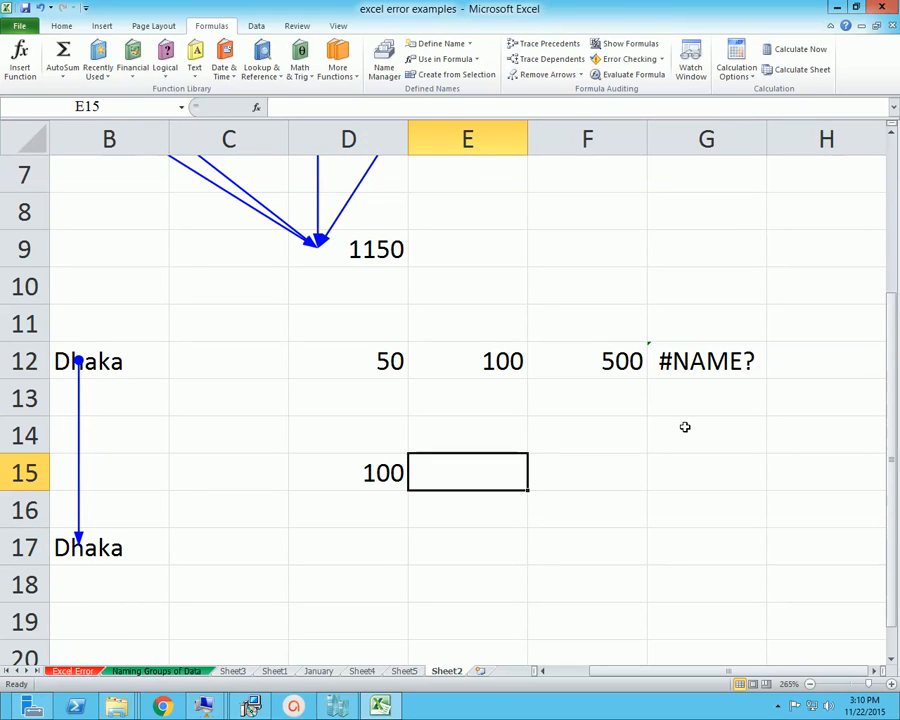
{"action": "type", "text": "200"}
{"action": "key", "text": "Tab"}
{"action": "type", "text": "30"}
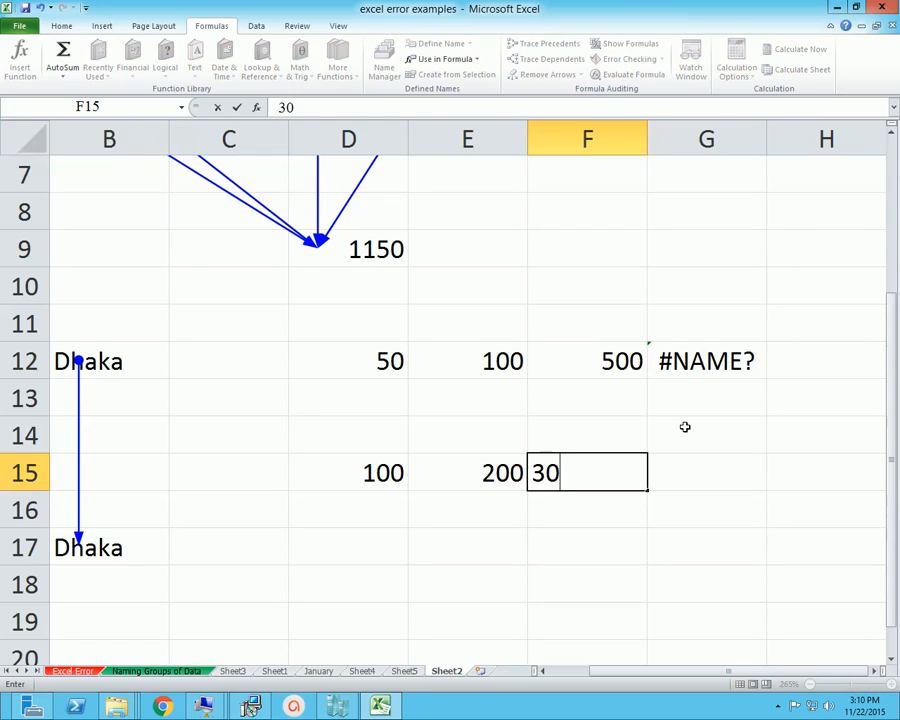
{"action": "type", "text": "0"}
{"action": "key", "text": "Tab"}
Enter the formula =D15+E15+F15 in cell G15 to add the three numbers in row 15
{"action": "type", "text": "="}
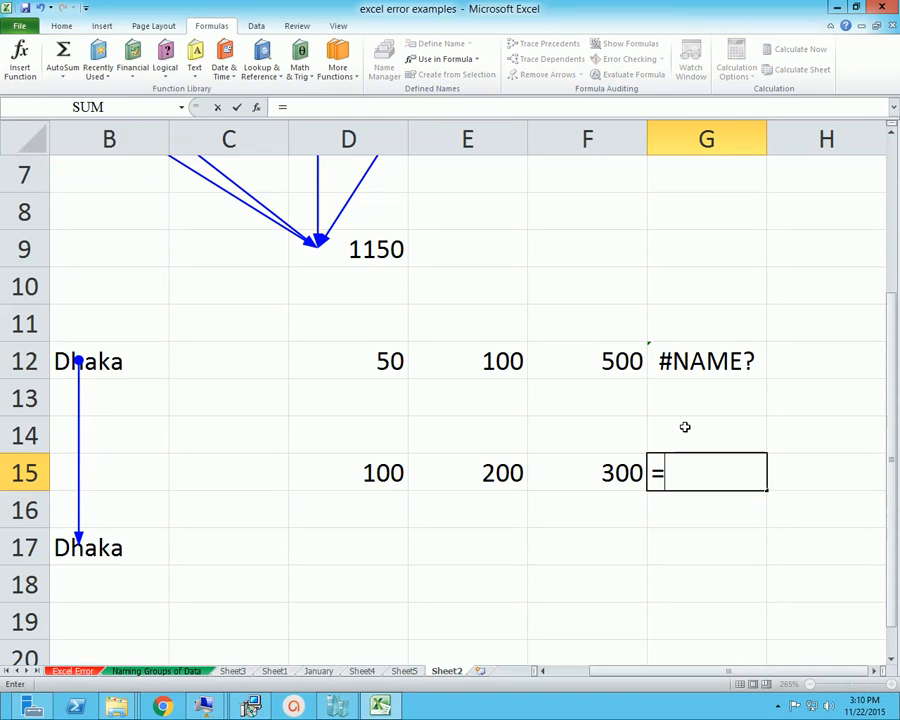
{"action": "left_click", "coordinate": [394, 472]}
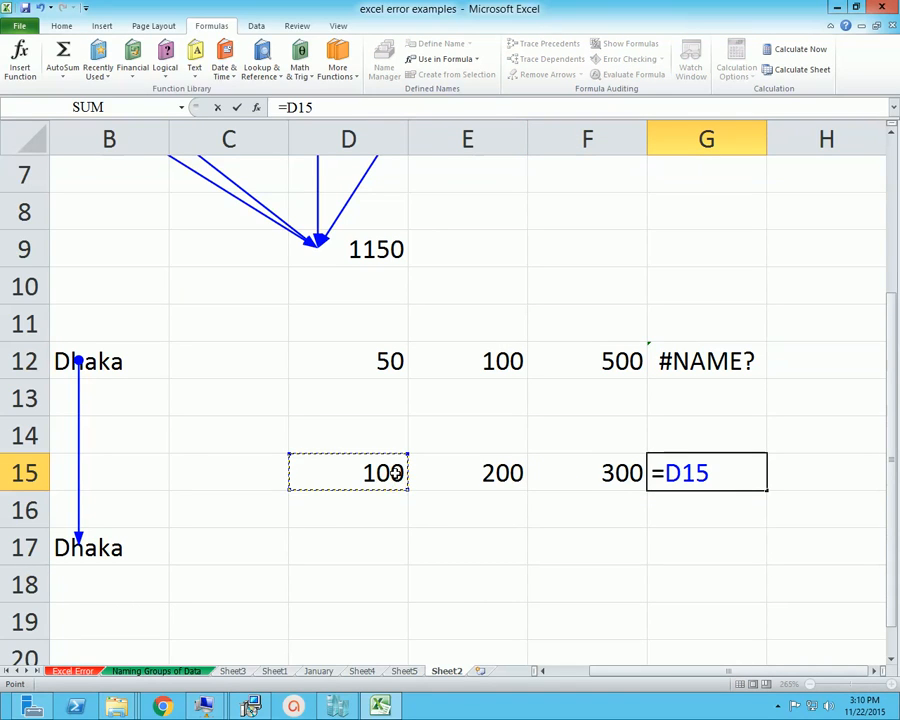
{"action": "type", "text": "+"}
{"action": "left_click", "coordinate": [454, 477]}
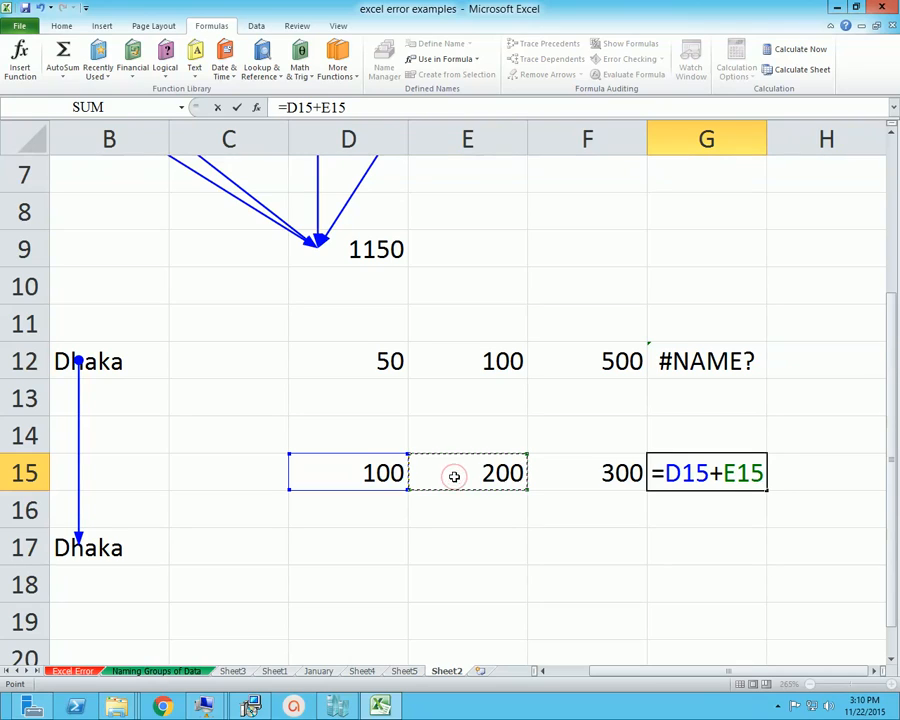
{"action": "type", "text": "+"}
{"action": "left_click", "coordinate": [633, 480]}
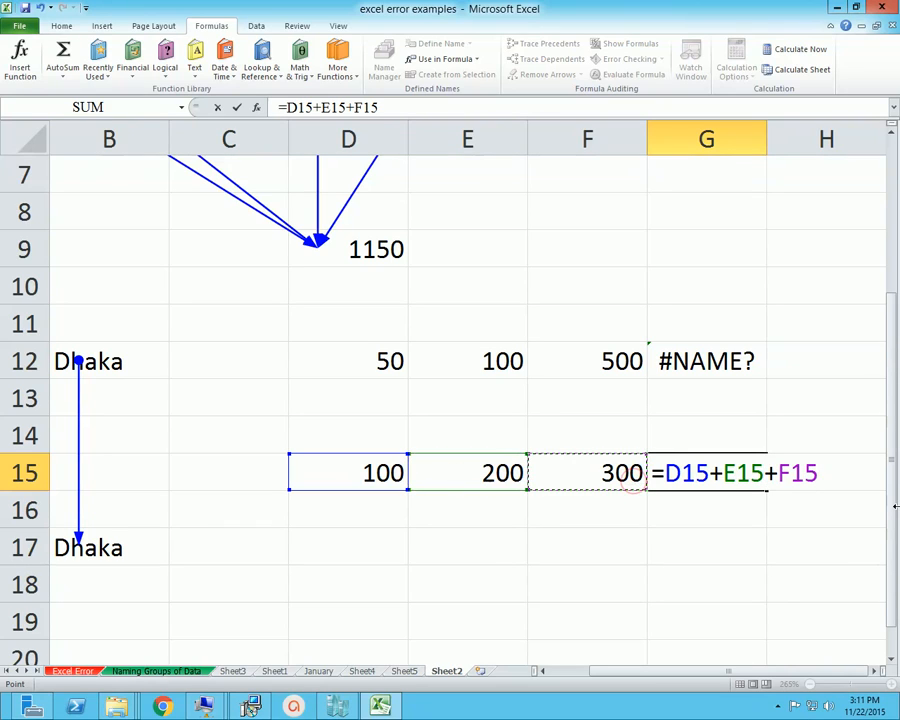
{"action": "key", "text": "Return"}
Examine the three numbers in D15:F15 that the formula in cell G15 adds
{"action": "key", "text": "Up"}
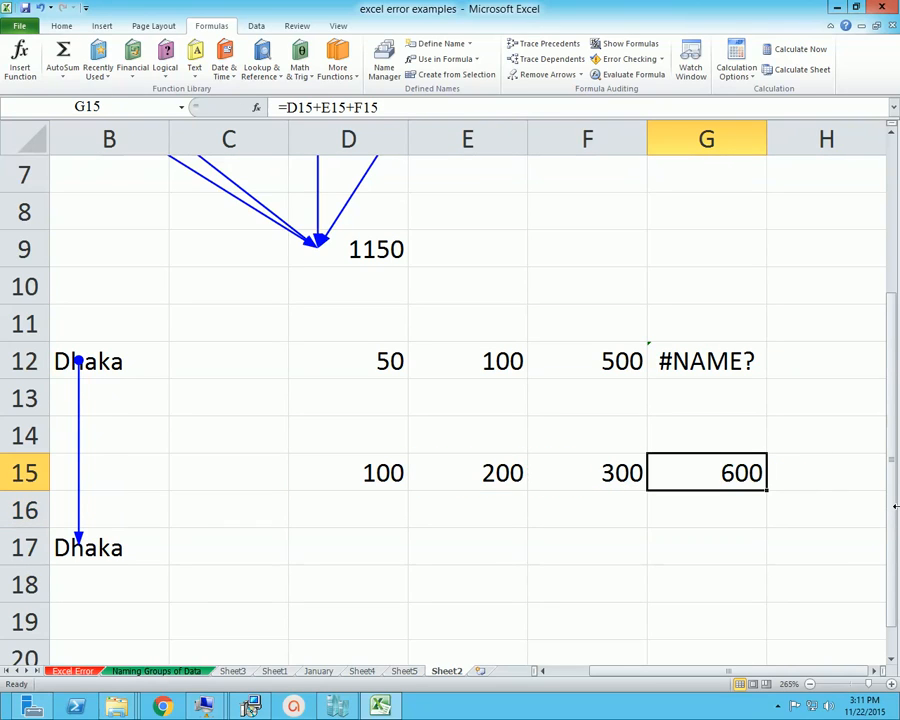
{"action": "key", "text": "Left"}
{"action": "key", "text": "Left"}
{"action": "key", "text": "Left"}
{"action": "key", "text": "shift+Right"}
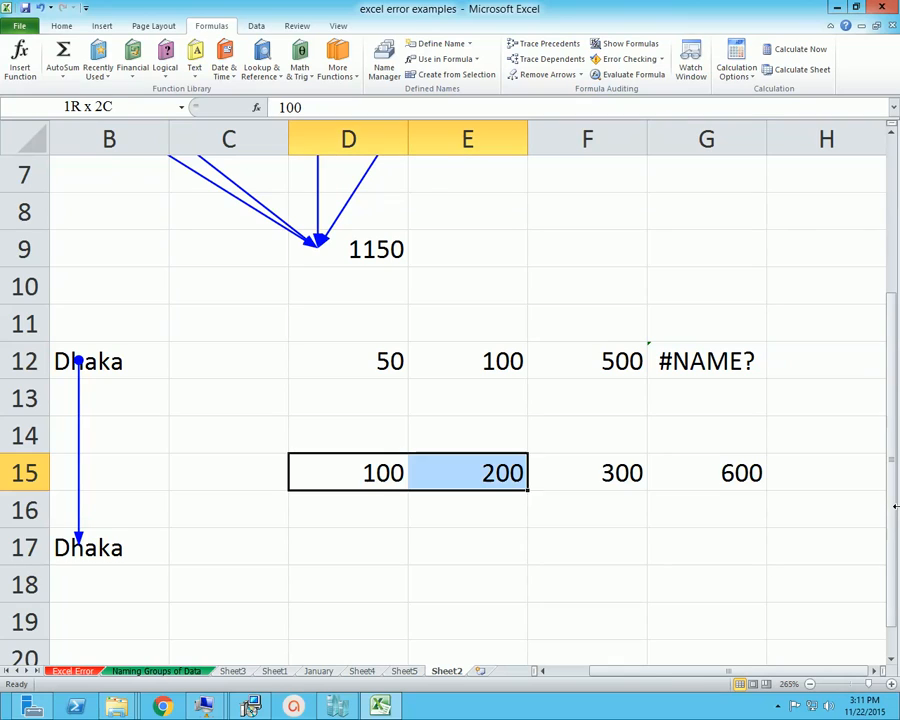
{"action": "key", "text": "shift+Right"}
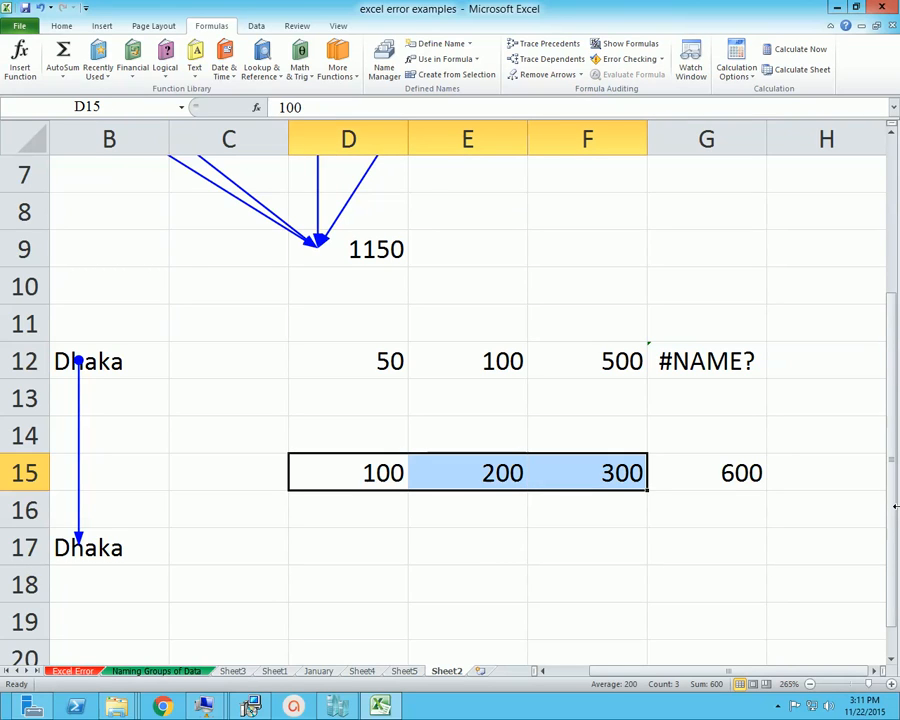
{"action": "key", "text": "Right"}
{"action": "key", "text": "Left"}
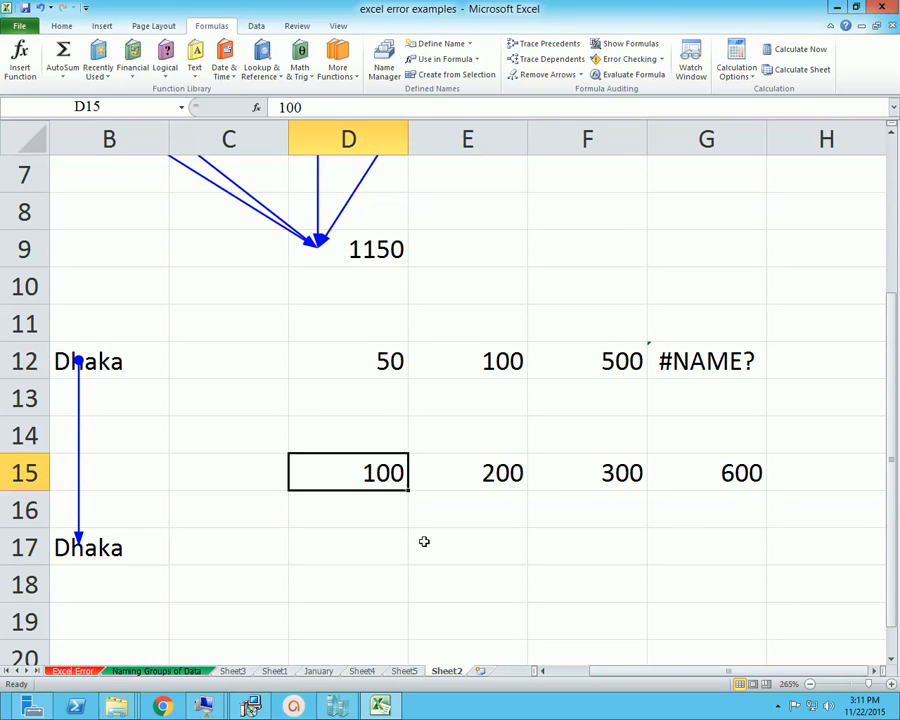
Delete cell D15 and shift the remaining cells in row 15 left
{"action": "right_click", "coordinate": [363, 471]}
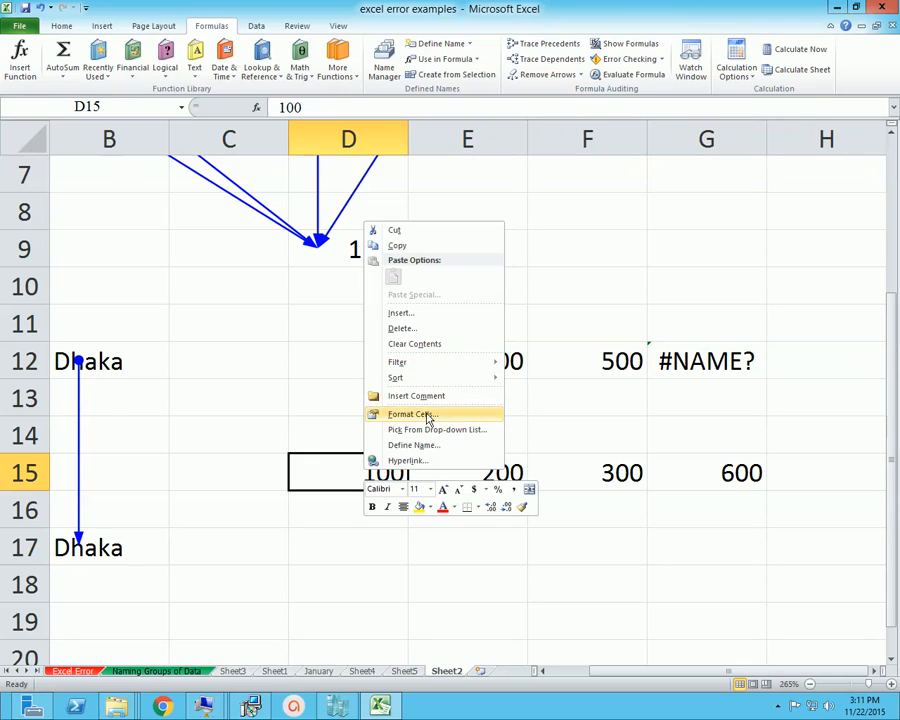
{"action": "left_click", "coordinate": [416, 328]}
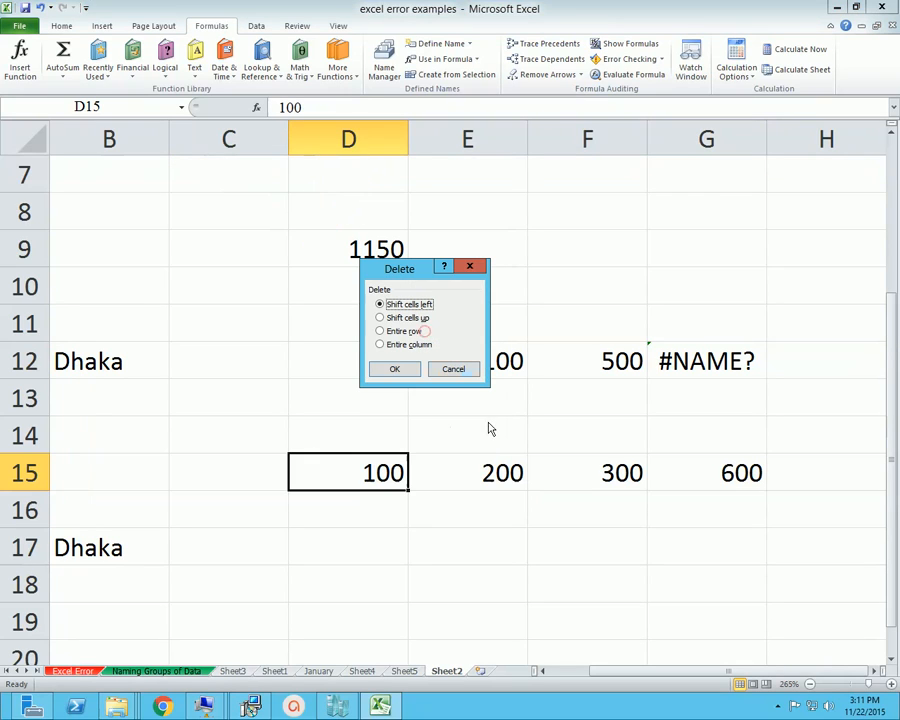
{"action": "left_click", "coordinate": [414, 370]}
Examine the remaining numbers in row 15 and the shifted sum formula in cell F15
{"action": "key", "text": "Right"}
{"action": "key", "text": "Right"}
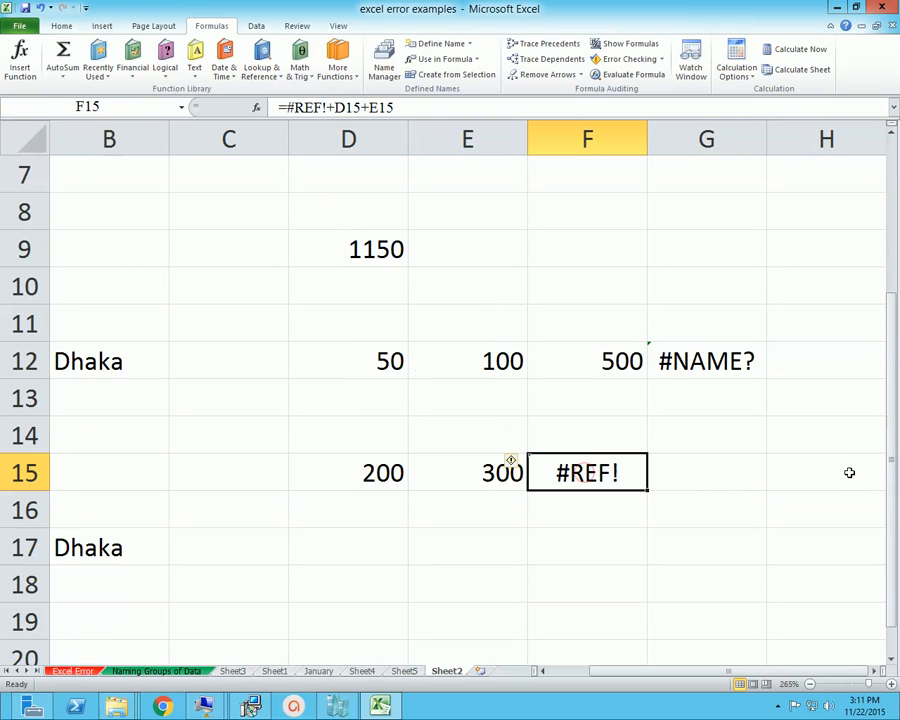
{"action": "key", "text": "Left"}
{"action": "key", "text": "Left"}
{"action": "key", "text": "Left"}
{"action": "key", "text": "Left"}
{"action": "key", "text": "Right"}
{"action": "key", "text": "Right"}
{"action": "key", "text": "Right"}
{"action": "key", "text": "Right"}
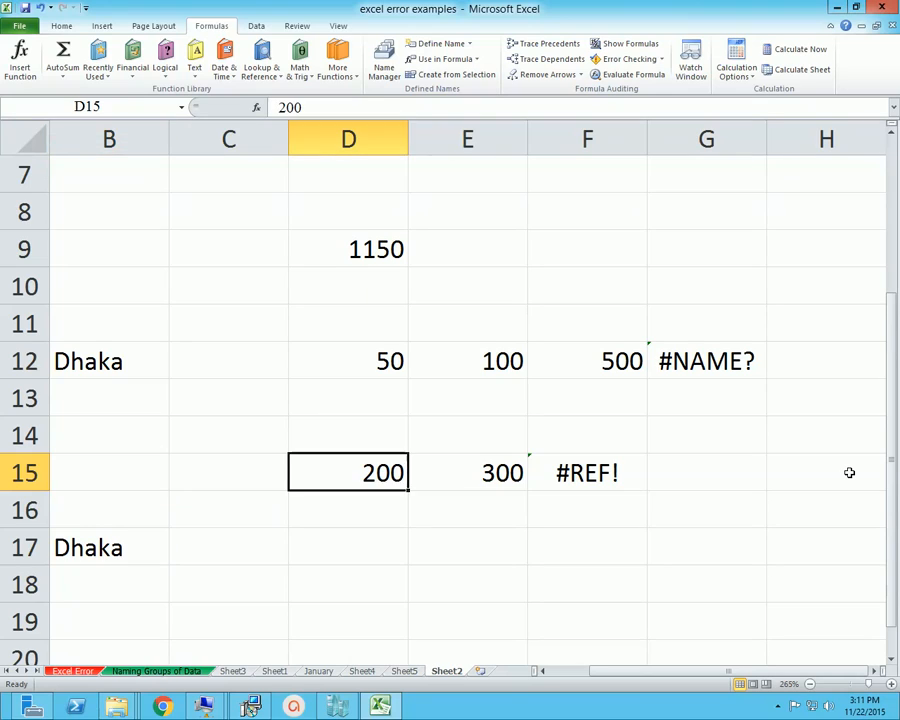
{"action": "key", "text": "Left"}
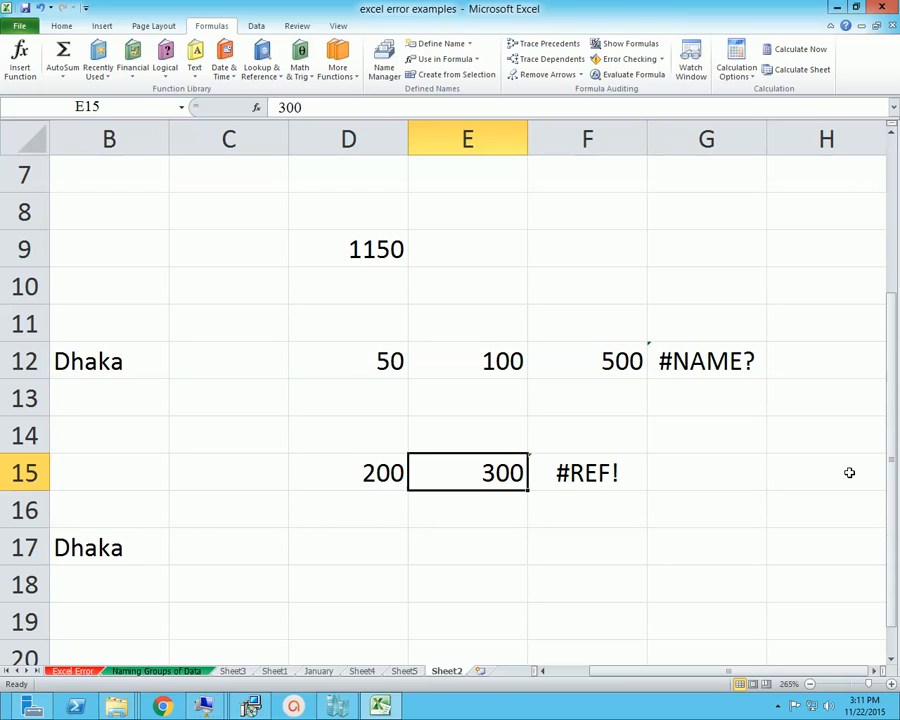
{"action": "key", "text": "Right"}
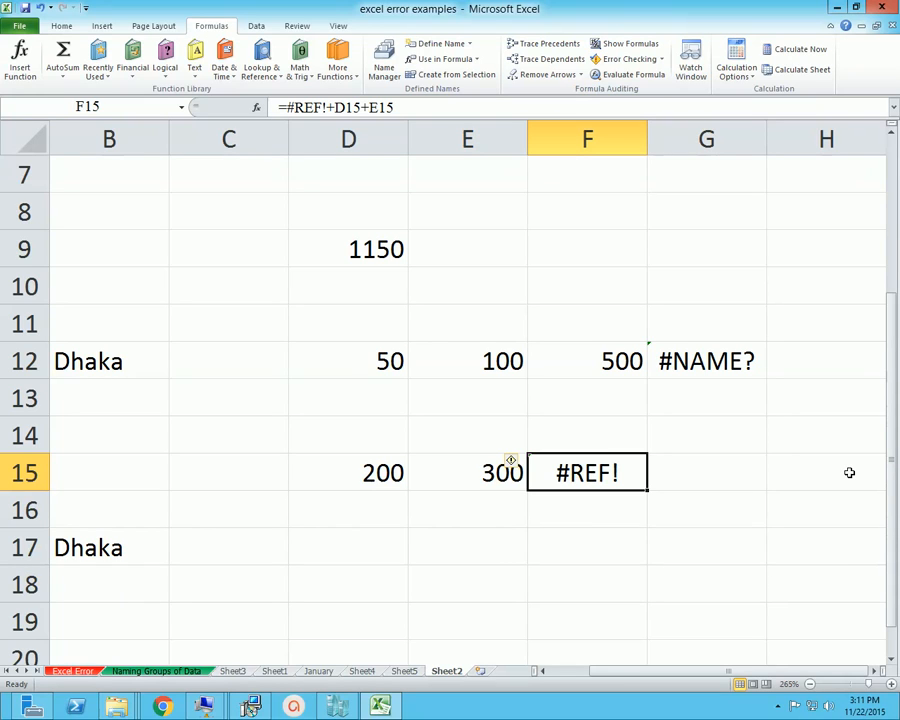
Run Error Checking on the worksheet, read the entries for cells G12 and F15, and close the check
{"action": "scroll", "coordinate": [653, 378], "scroll_direction": "up", "scroll_amount": 2}
{"action": "scroll", "coordinate": [653, 380], "scroll_direction": "down", "scroll_amount": 2}
{"action": "left_click", "coordinate": [699, 295]}
{"action": "left_click", "coordinate": [624, 58]}
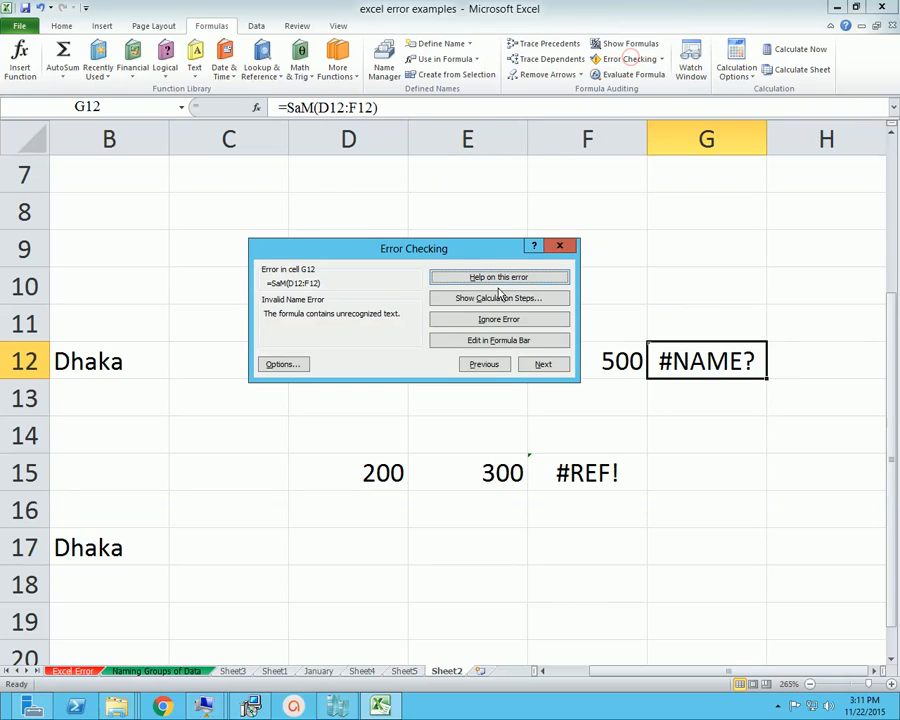
{"action": "left_click_drag", "start_coordinate": [460, 250], "coordinate": [493, 238]}
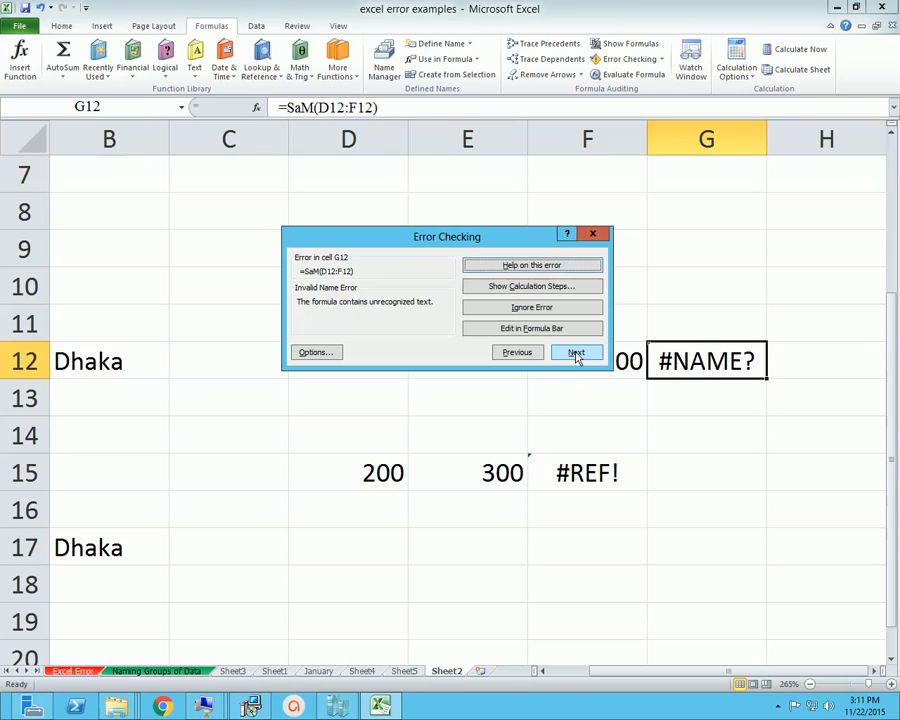
{"action": "left_click", "coordinate": [576, 353]}
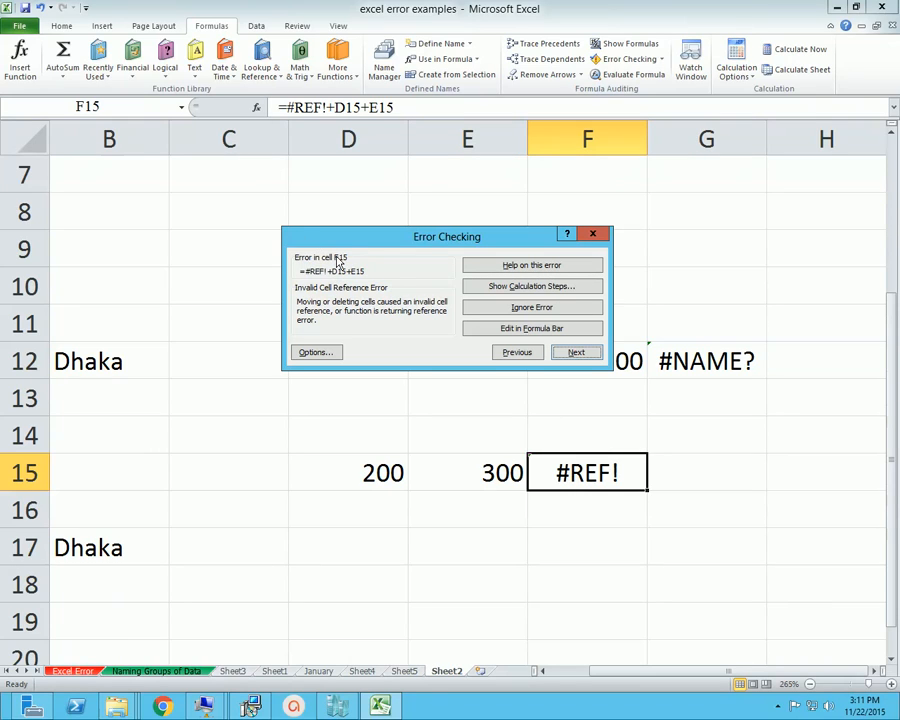
{"action": "left_click", "coordinate": [593, 236]}
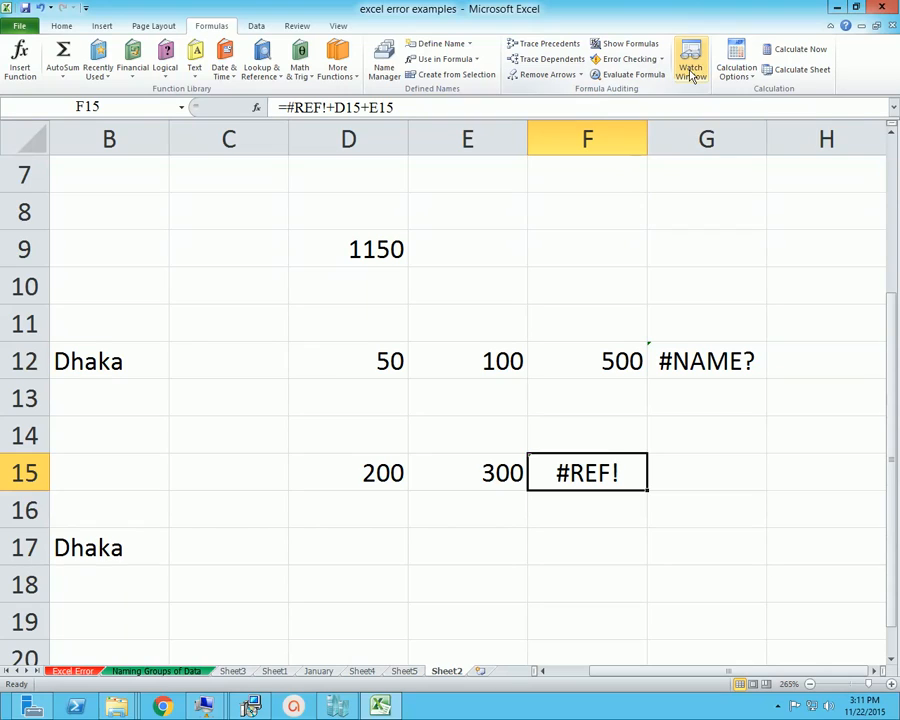
{"action": "left_click", "coordinate": [642, 250]}
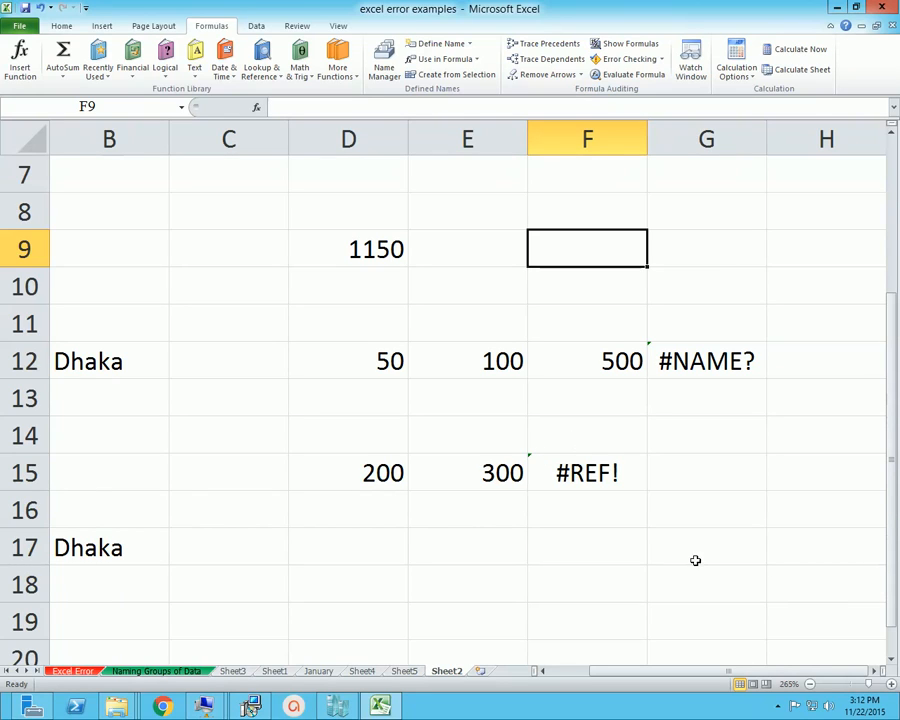
{"action": "left_click", "coordinate": [690, 60]}
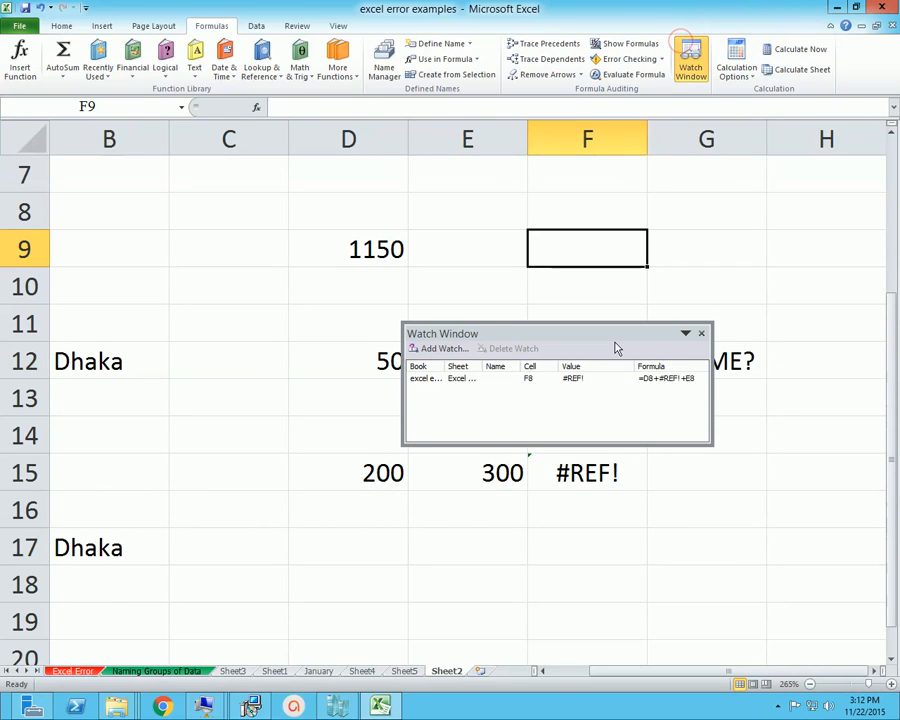
{"action": "left_click_drag", "start_coordinate": [526, 336], "coordinate": [644, 284]}
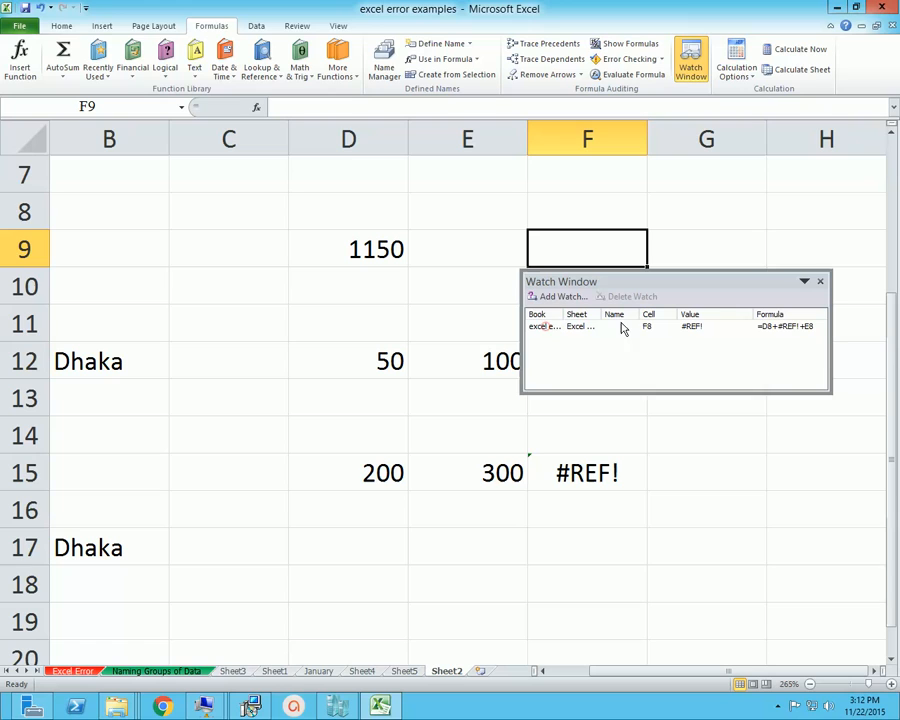
{"action": "left_click", "coordinate": [558, 296]}
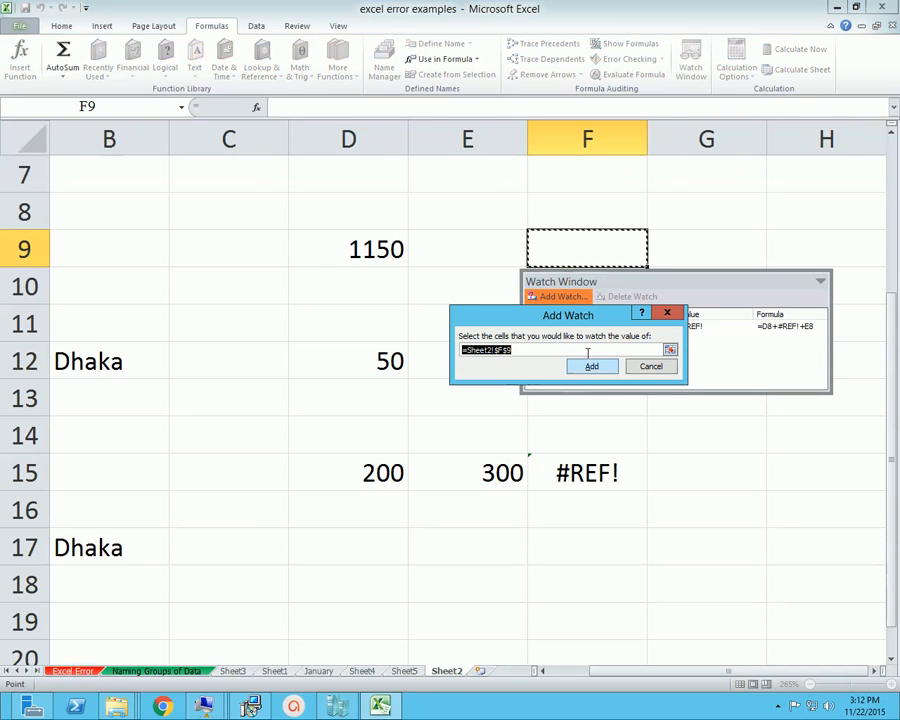
{"action": "left_click", "coordinate": [651, 366]}
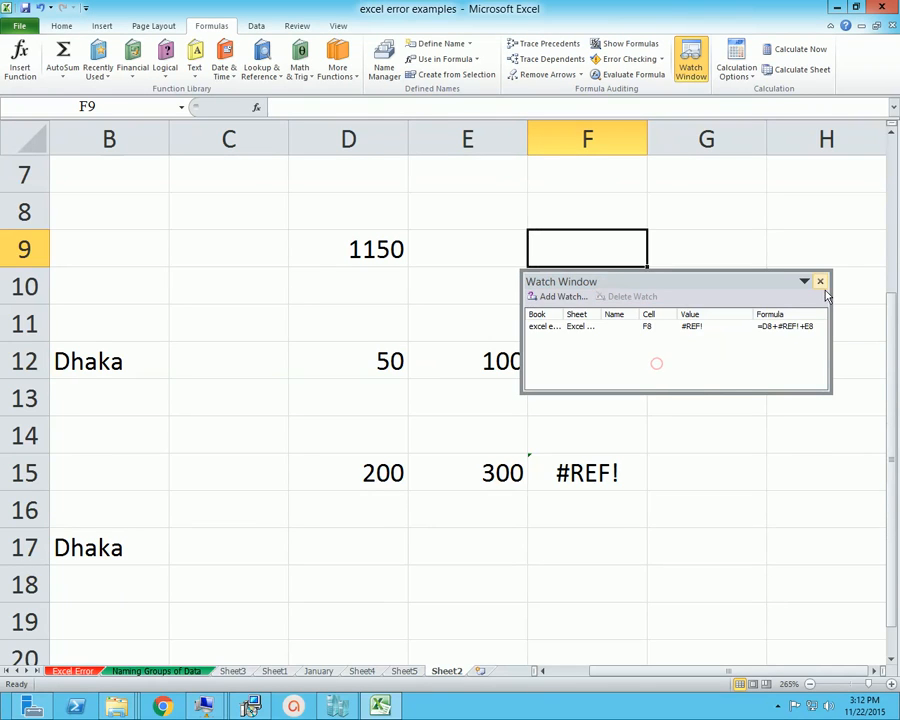
{"action": "left_click", "coordinate": [821, 282]}
Add cell G12 of Sheet2 to the Watch Window, review the watched cells and close the window
{"action": "left_click", "coordinate": [715, 376]}
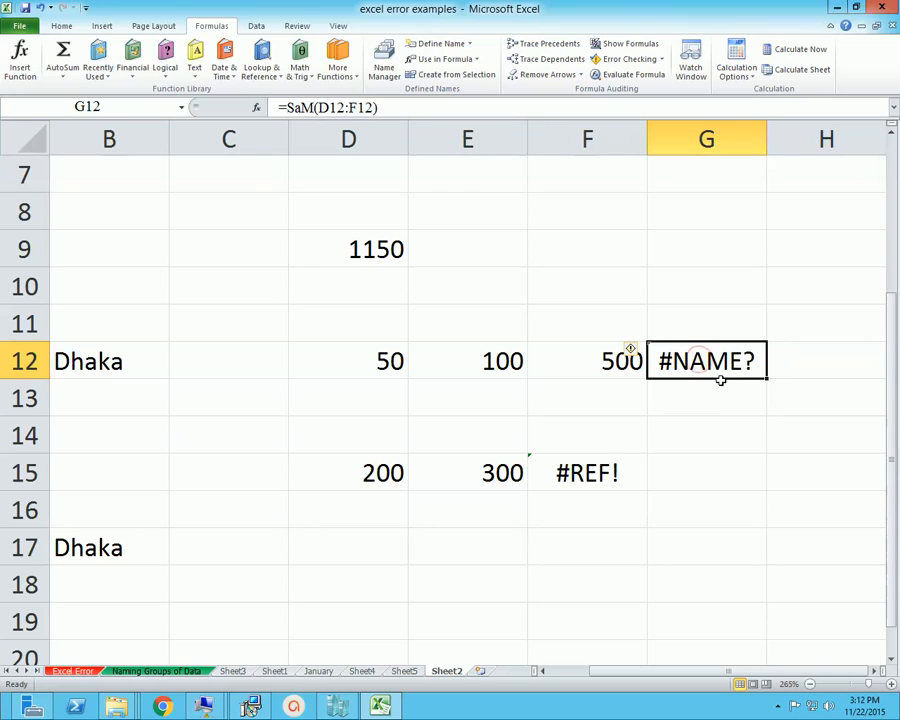
{"action": "left_click", "coordinate": [690, 62]}
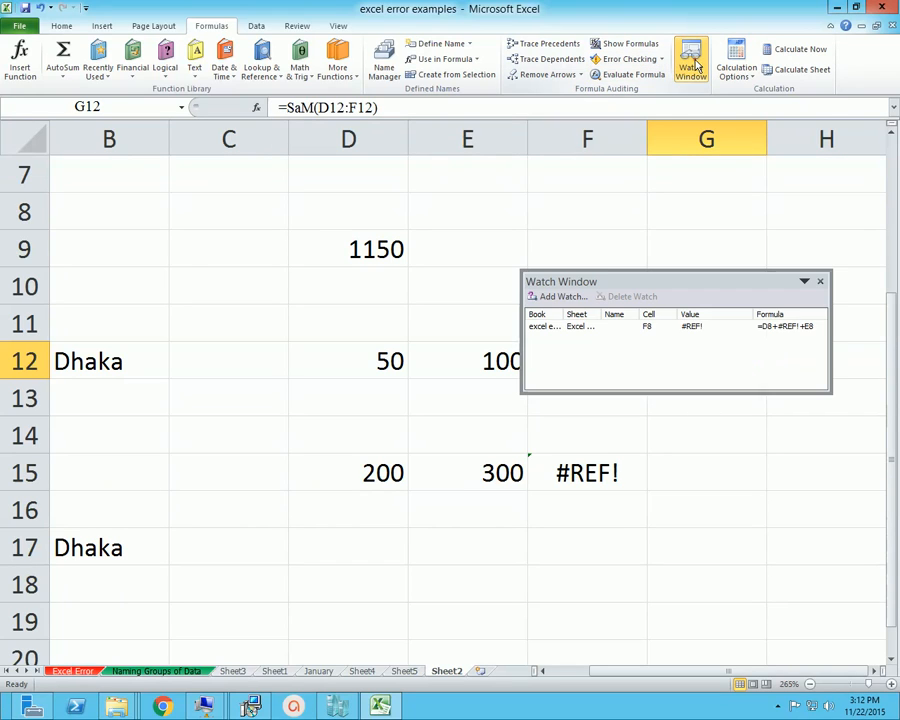
{"action": "left_click", "coordinate": [545, 310]}
{"action": "left_click", "coordinate": [596, 367]}
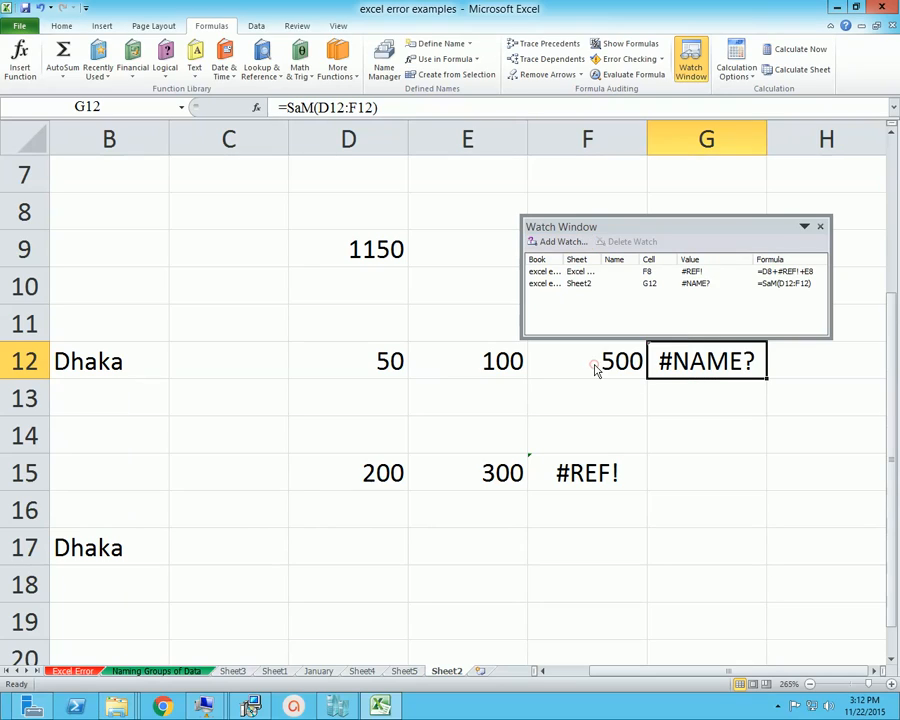
{"action": "left_click_drag", "start_coordinate": [657, 228], "coordinate": [533, 193]}
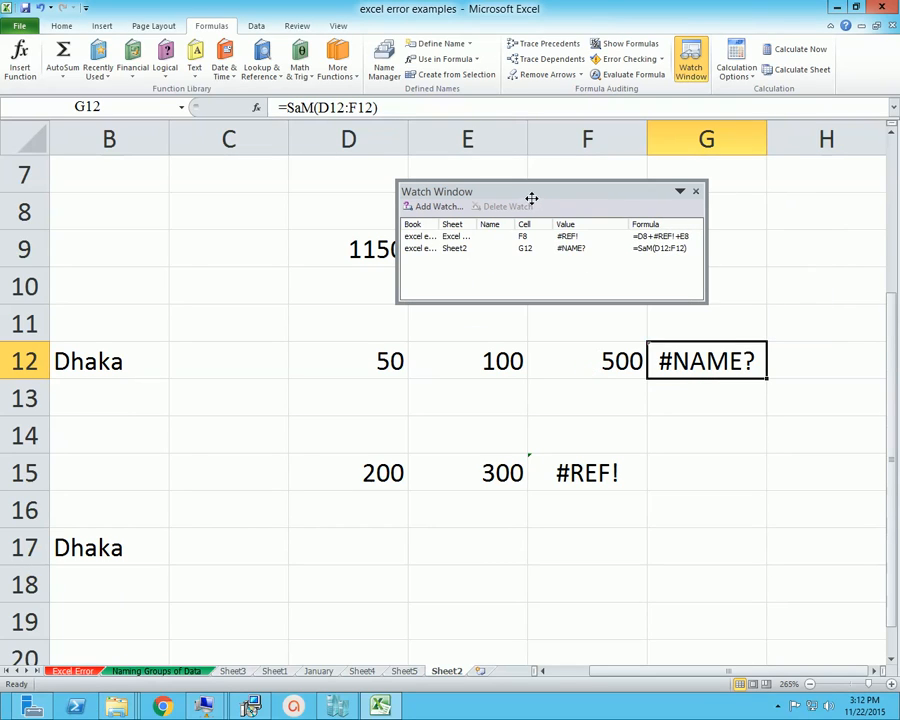
{"action": "left_click", "coordinate": [552, 237]}
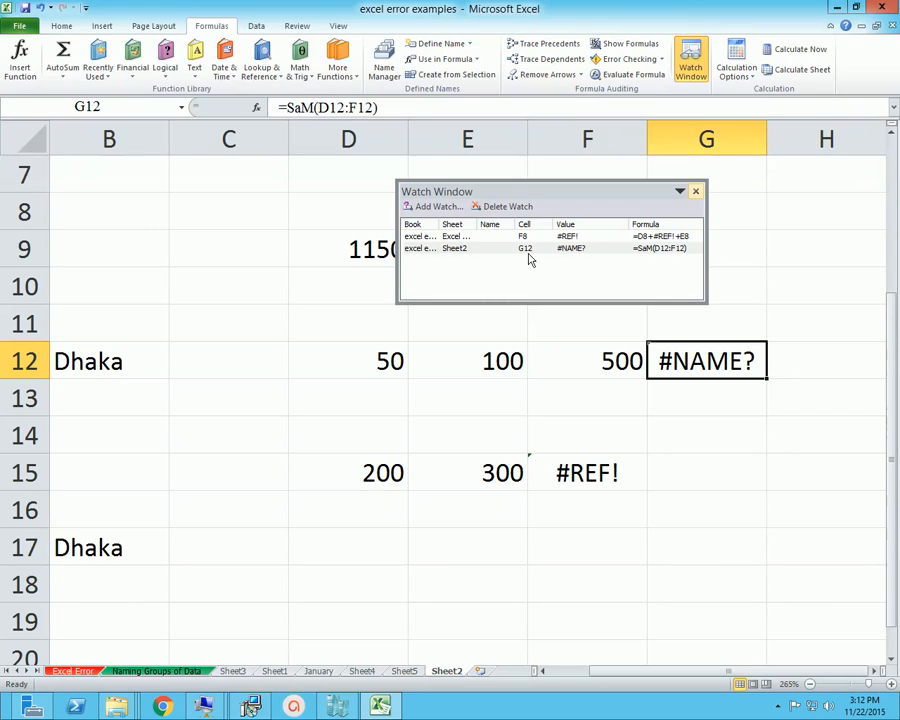
{"action": "left_click", "coordinate": [697, 192]}
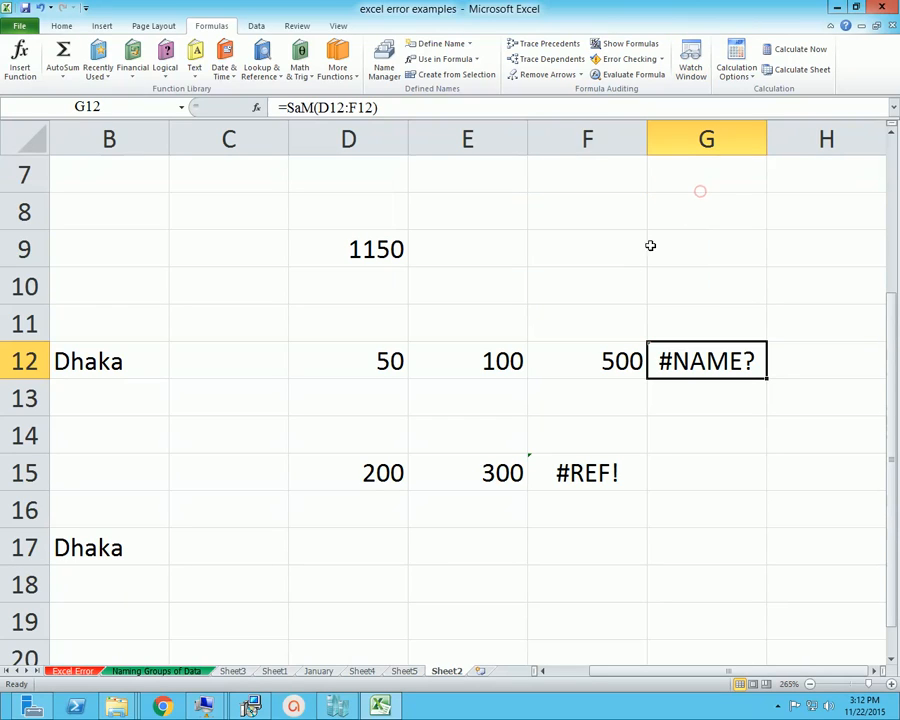
{"action": "left_click", "coordinate": [610, 285]}
{"action": "scroll", "coordinate": [620, 395], "scroll_direction": "up", "scroll_amount": 1}
{"action": "left_click", "coordinate": [701, 400]}
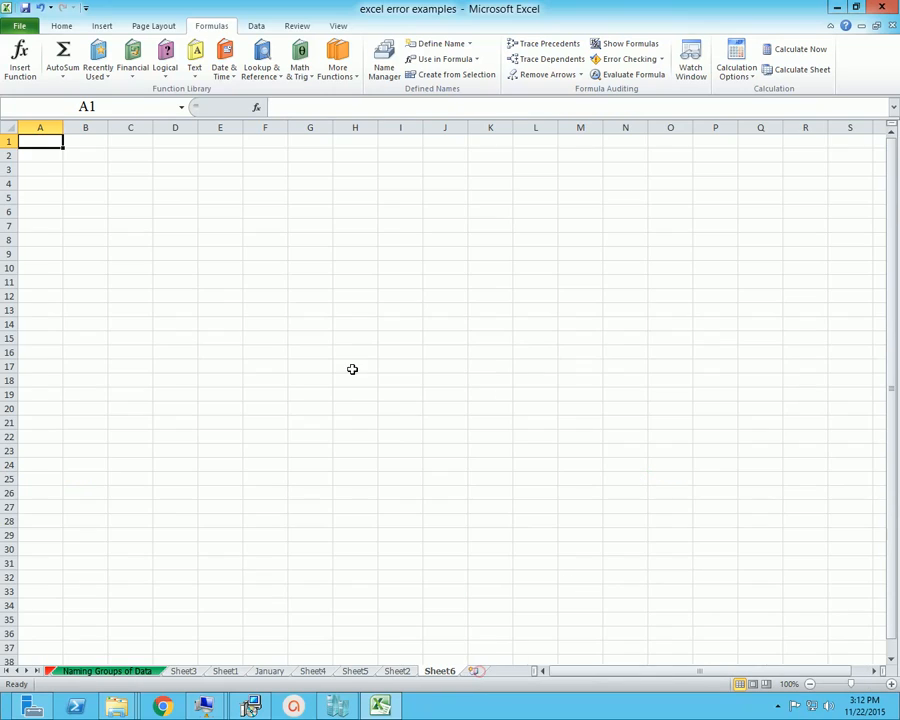
Insert a new worksheet and enter the labels CountIfs in cell A1 and Sumifs in cell B1
{"action": "scroll", "coordinate": [352, 369], "scroll_direction": "up", "scroll_amount": 19, "text": "ctrl"}
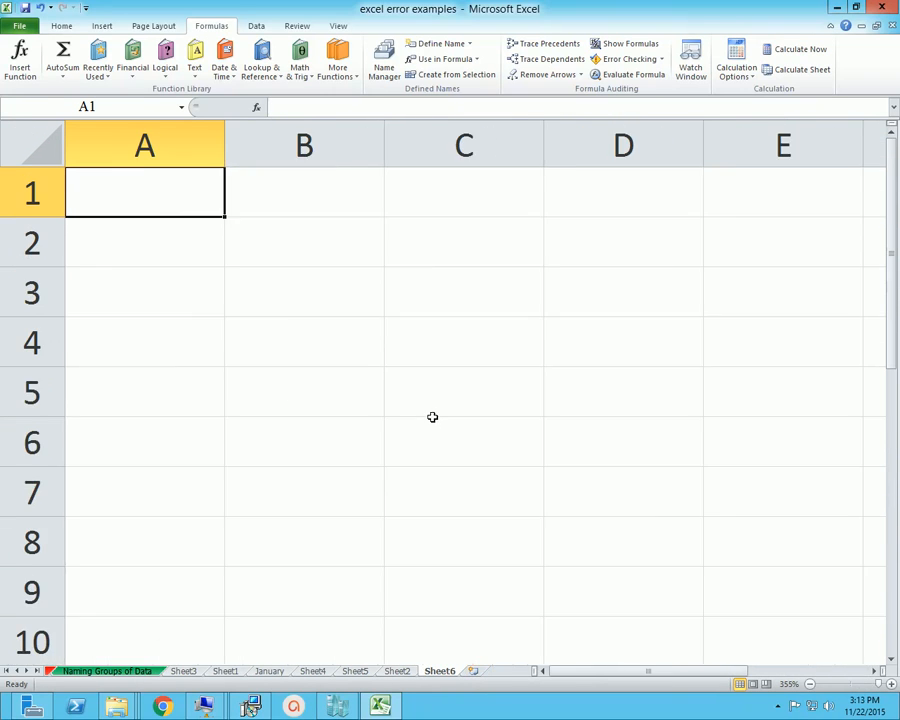
{"action": "type", "text": "Count"}
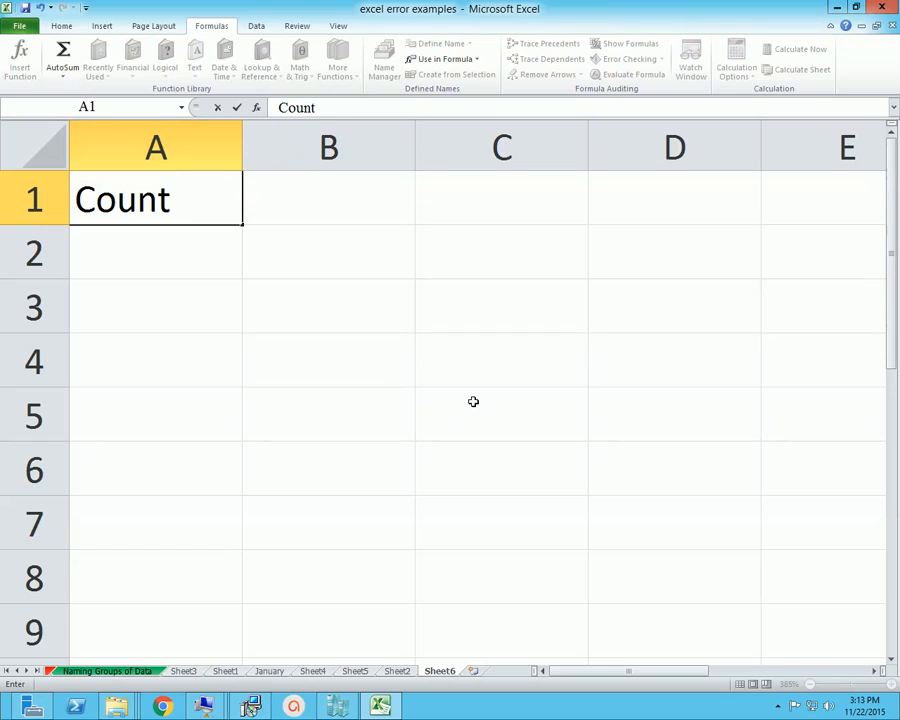
{"action": "type", "text": "Ifs"}
{"action": "key", "text": "ctrl+Return"}
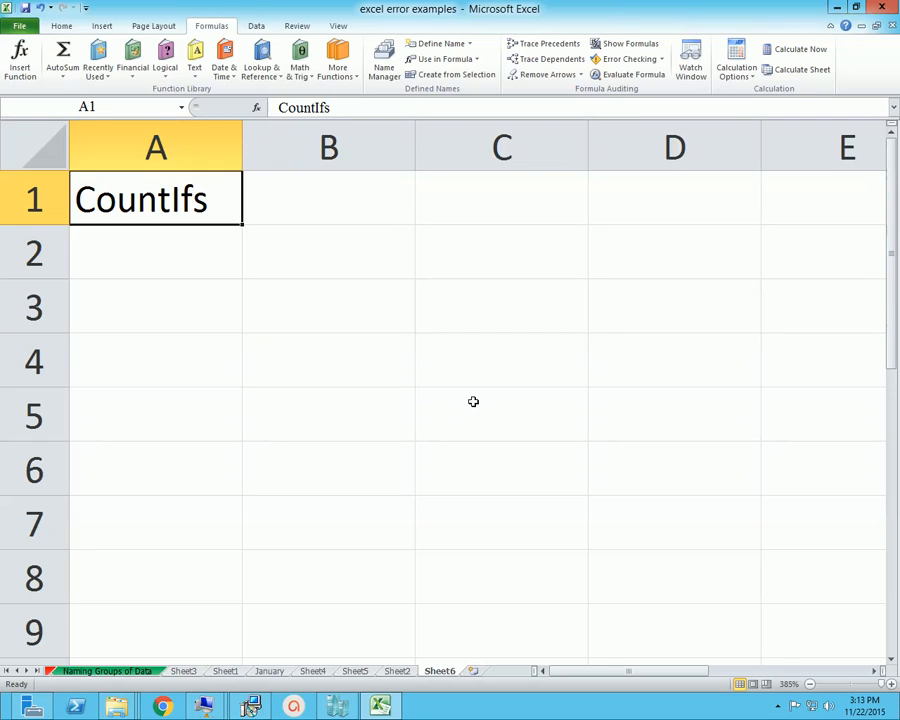
{"action": "key", "text": "Right"}
{"action": "type", "text": "Sumifs"}
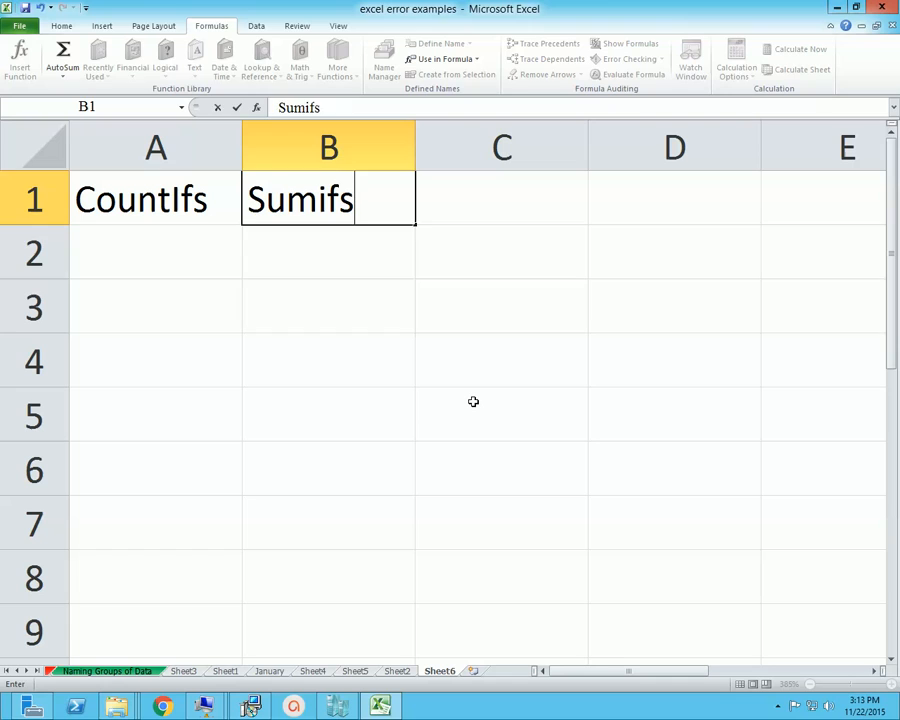
{"action": "key", "text": "Return"}
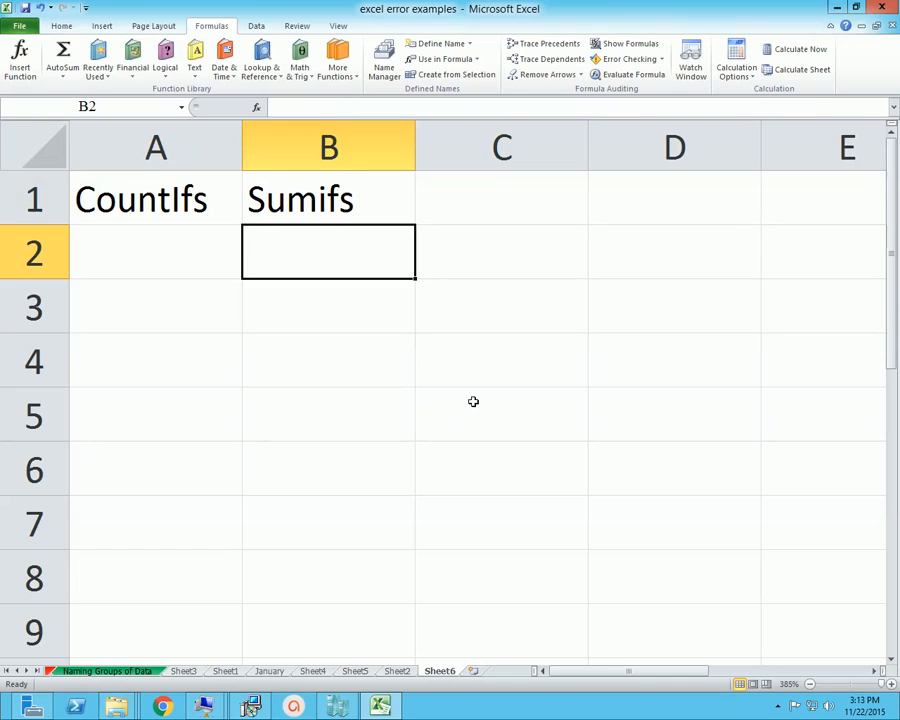
{"action": "key", "text": "Up"}
{"action": "key", "text": "Left"}
{"action": "key", "text": "Right"}
{"action": "key", "text": "Left"}
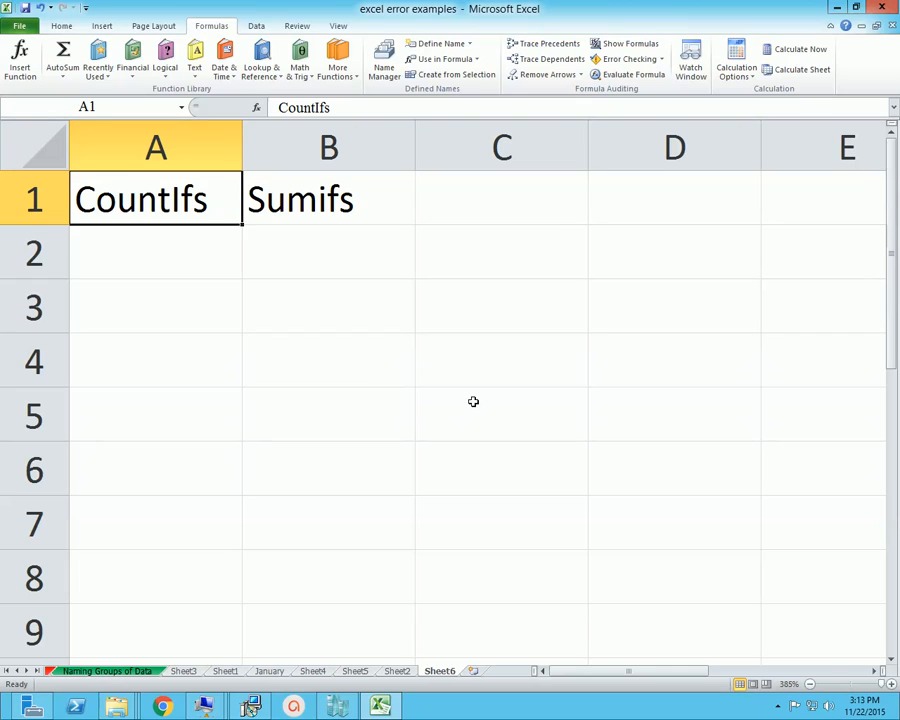
Enter the column headers CID in cell A3 and CNAE in cell B3
{"action": "key", "text": "Down"}
{"action": "key", "text": "Down"}
{"action": "key", "text": "Down"}
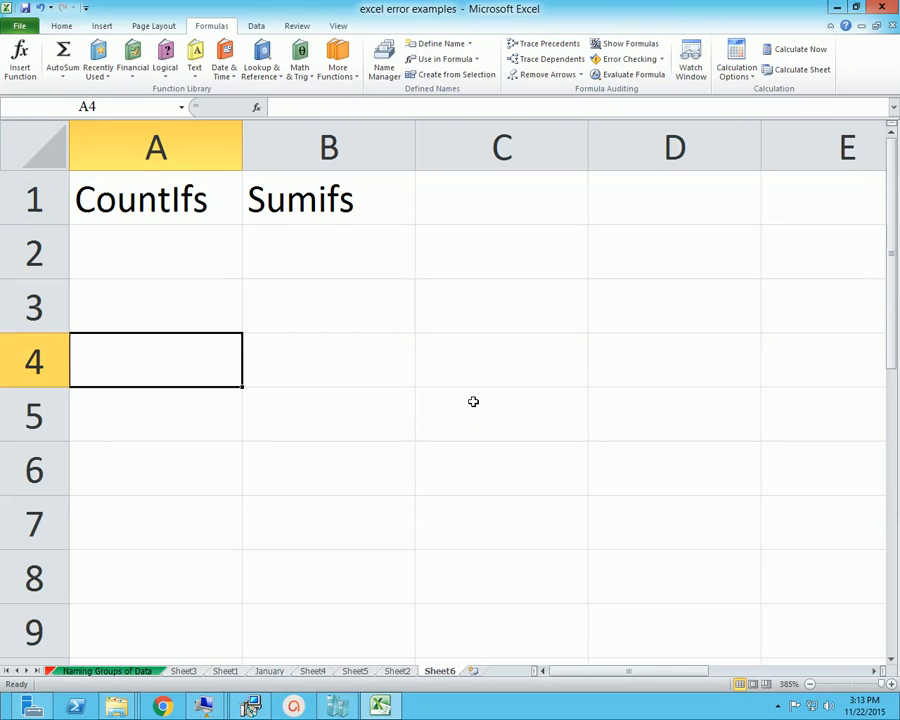
{"action": "key", "text": "Up"}
{"action": "type", "text": "CID"}
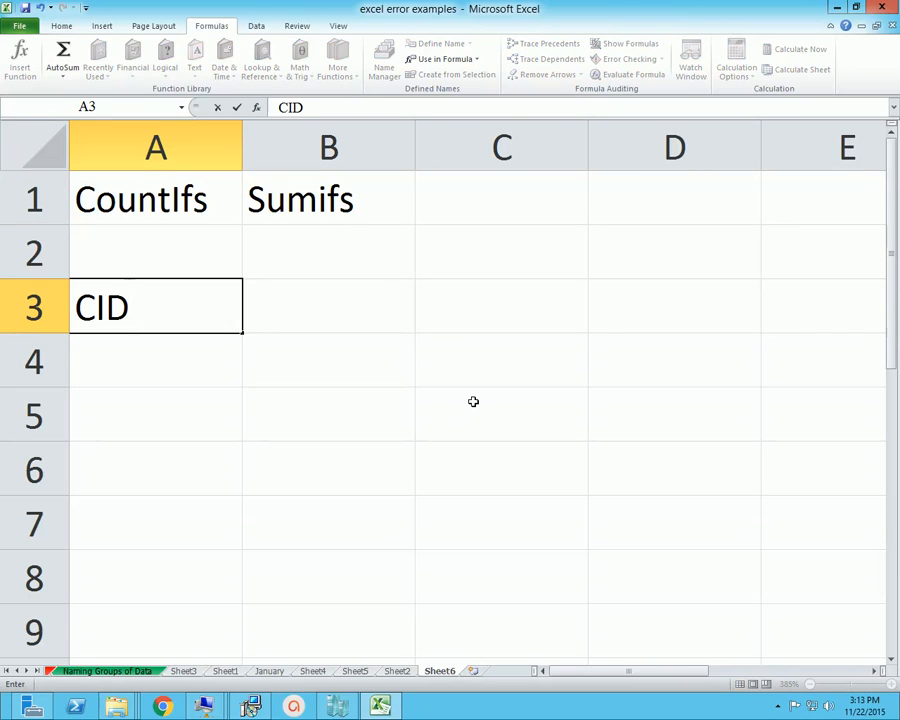
{"action": "key", "text": "Tab"}
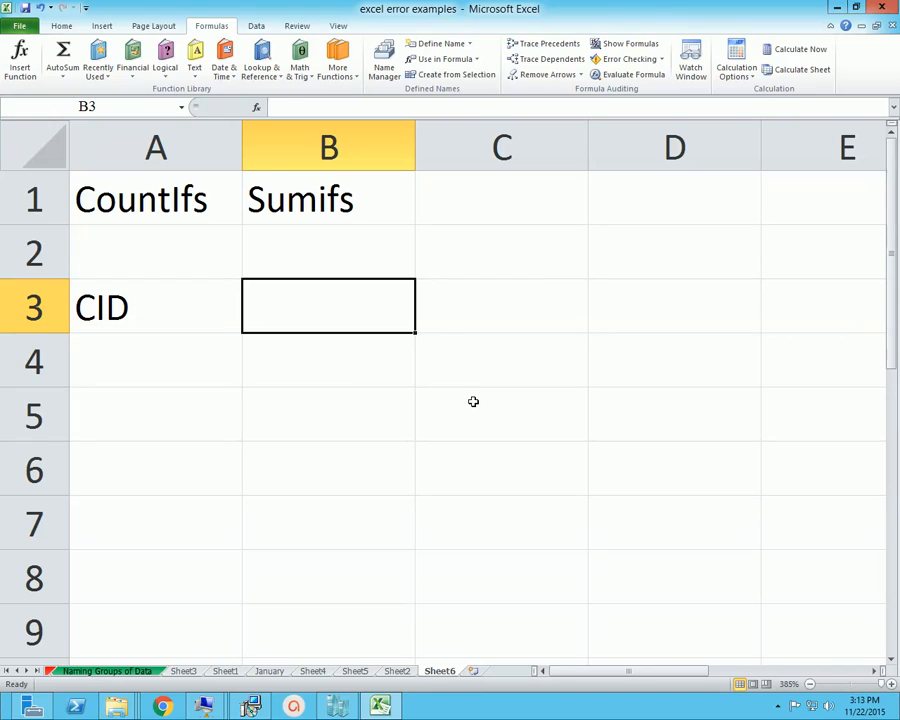
{"action": "type", "text": "CNAE"}
{"action": "key", "text": "Tab"}
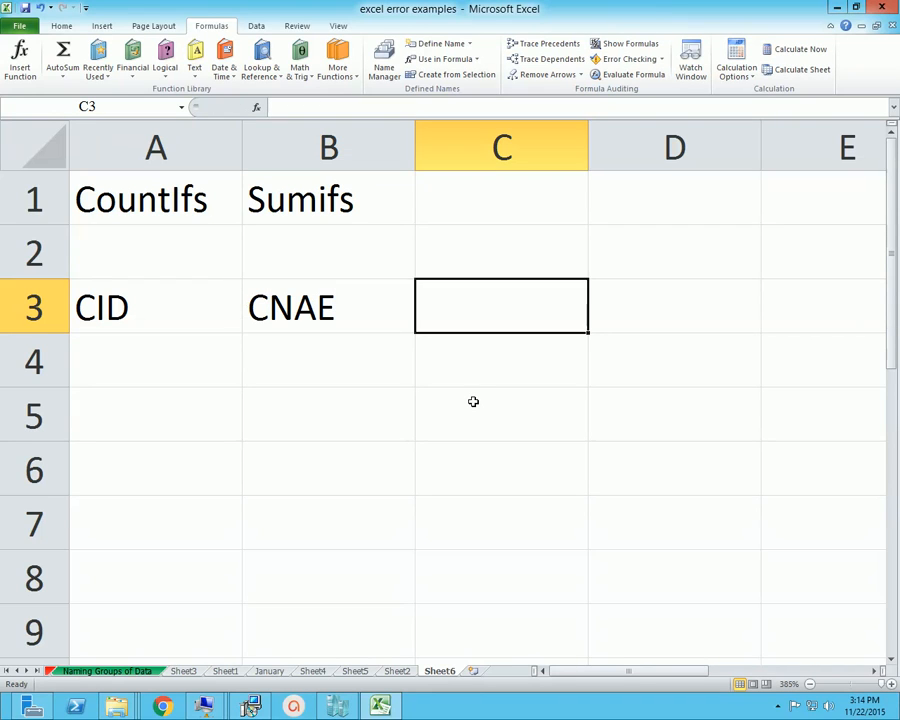
Correct the misspelled header in cell B3 to CNAME
{"action": "key", "text": "Left"}
{"action": "key", "text": "F2"}
{"action": "key", "text": "Left"}
{"action": "key", "text": "Left"}
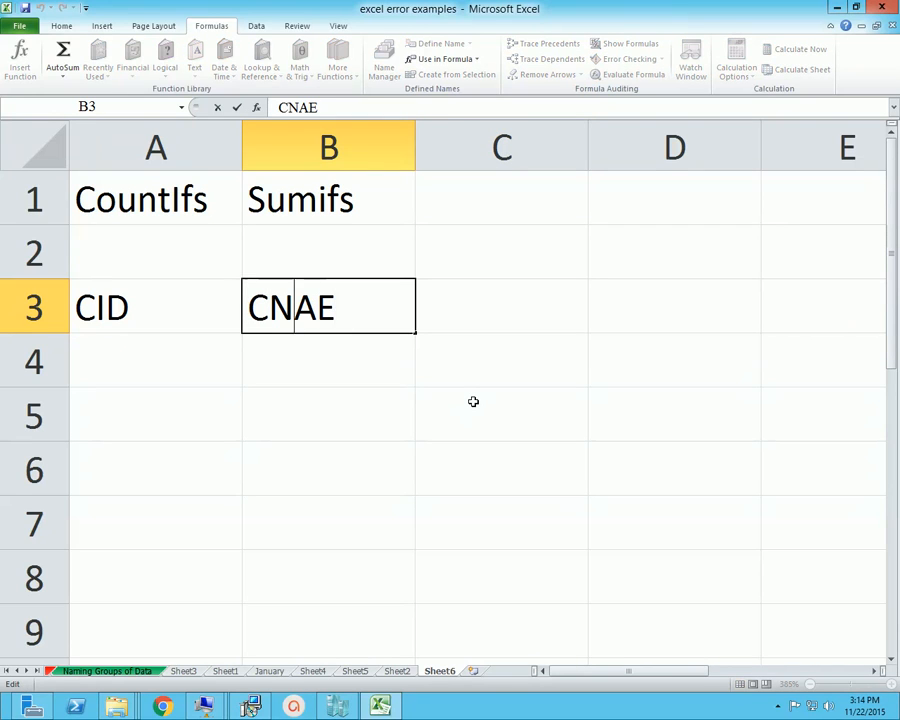
{"action": "key", "text": "Left"}
{"action": "key", "text": "Right"}
{"action": "key", "text": "Right"}
{"action": "type", "text": "M"}
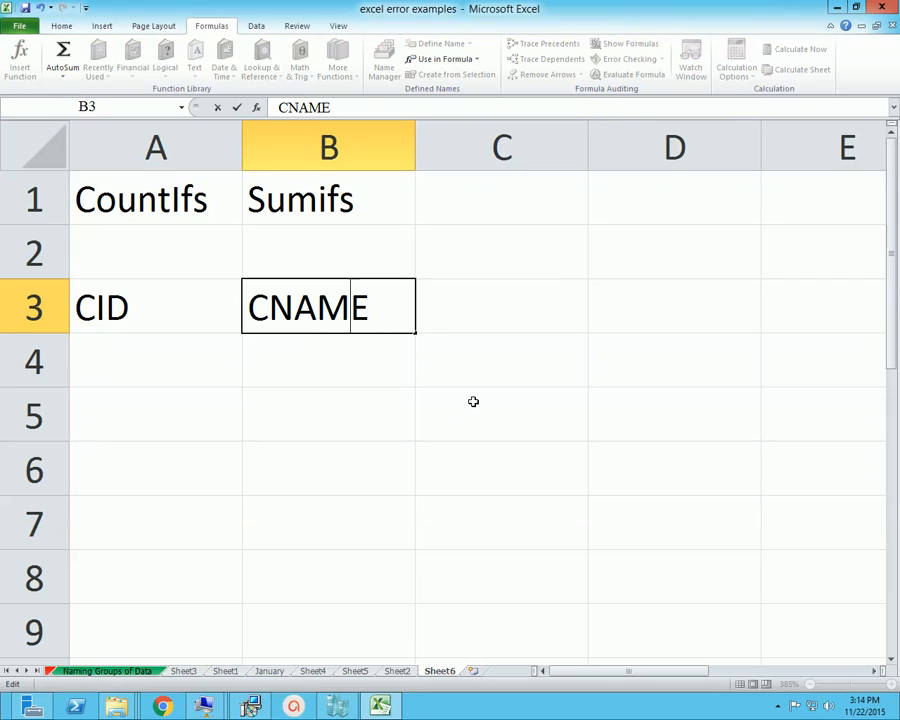
Enter the column headers STATE in cell C3 and TOTAL in cell D3
{"action": "key", "text": "Right"}
{"action": "key", "text": "Return"}
{"action": "key", "text": "Up"}
{"action": "key", "text": "Right"}
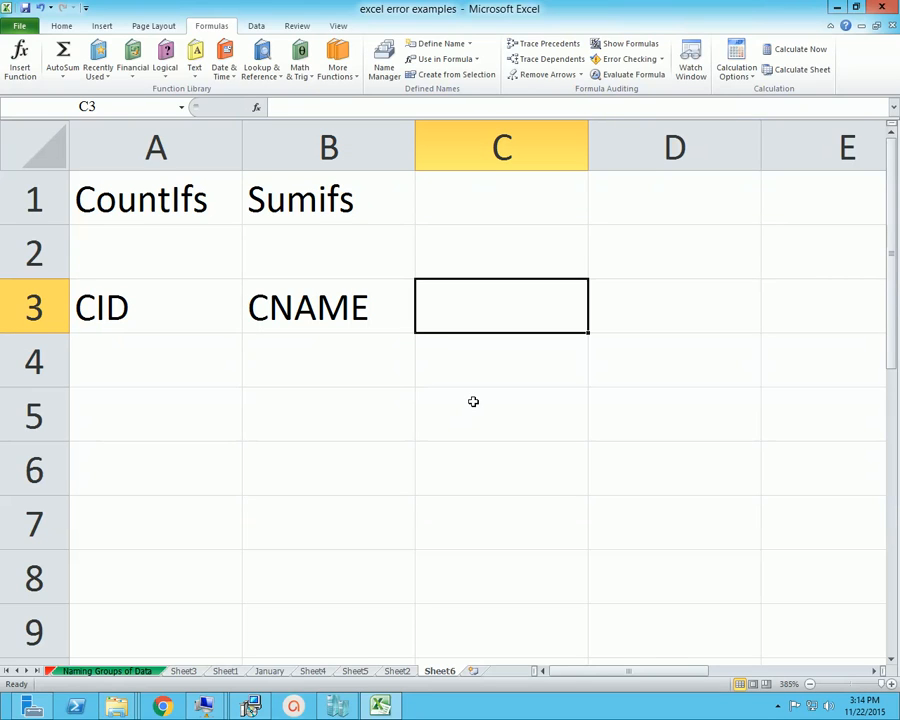
{"action": "type", "text": "STATE"}
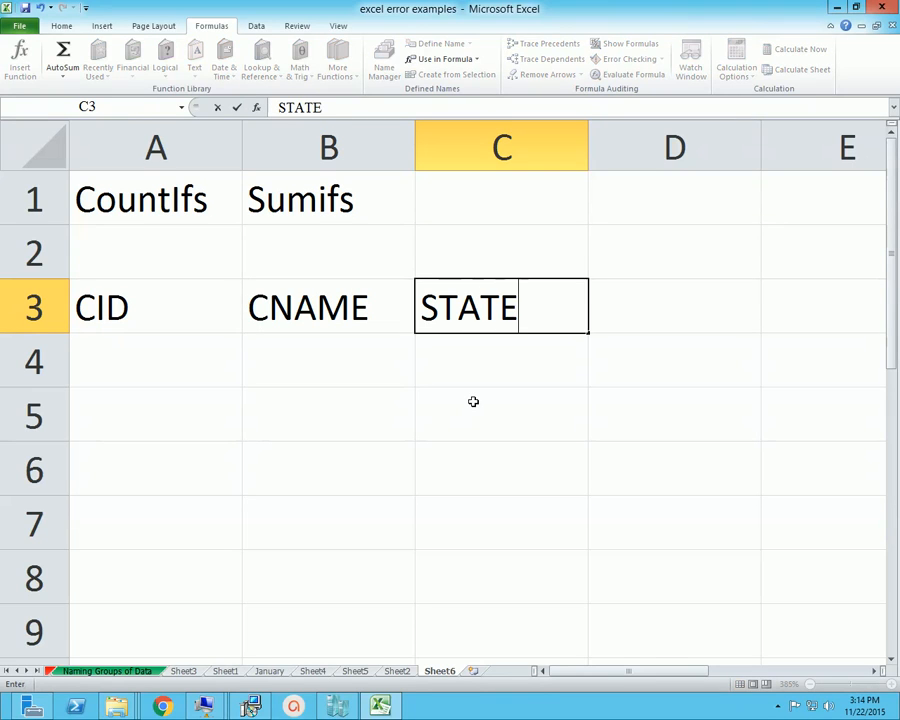
{"action": "key", "text": "Tab"}
{"action": "type", "text": "TOTAL"}
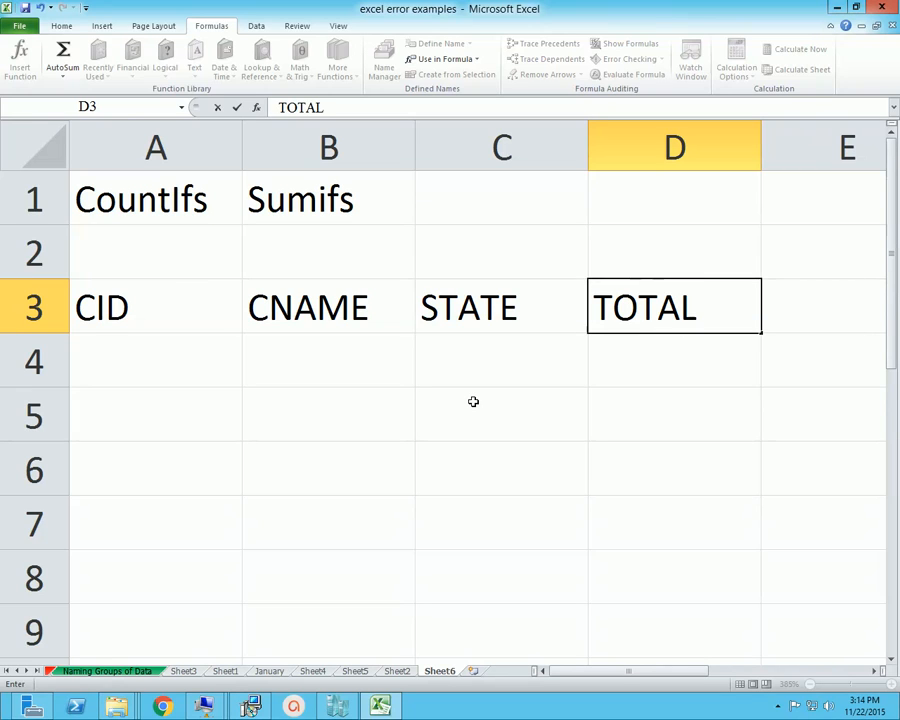
{"action": "key", "text": "Return"}
{"action": "key", "text": "Home"}
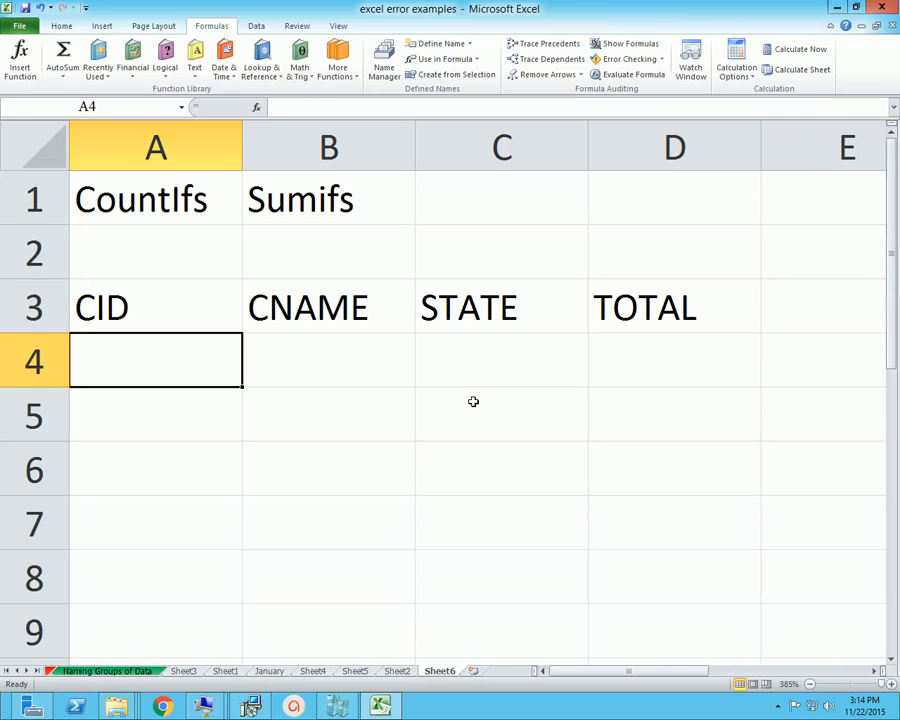
{"action": "key", "text": "Down"}
{"action": "key", "text": "Up"}
{"action": "key", "text": "Down"}
{"action": "key", "text": "Up"}
{"action": "key", "text": "Down"}
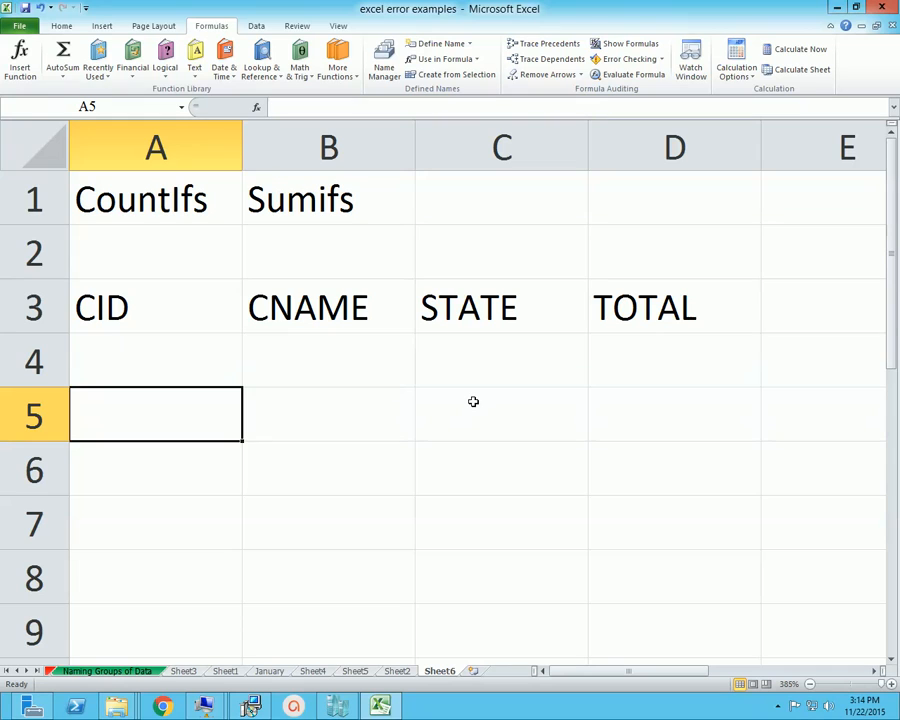
{"action": "type", "text": "c"}
{"action": "key", "text": "BackSpace"}
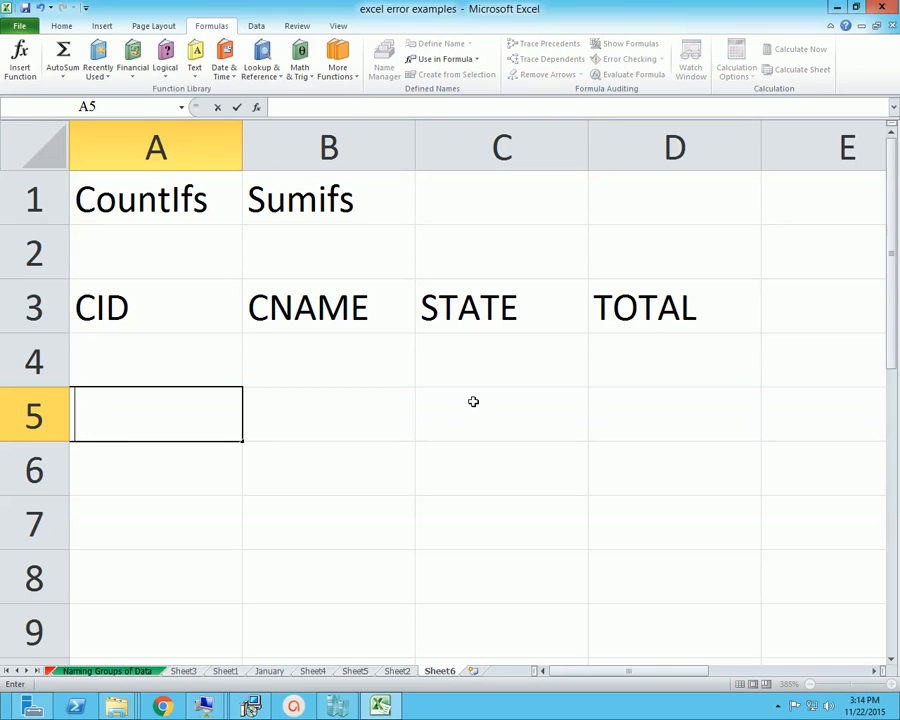
{"action": "key", "text": "Right"}
{"action": "type", "text": "c"}
{"action": "key", "text": "BackSpace"}
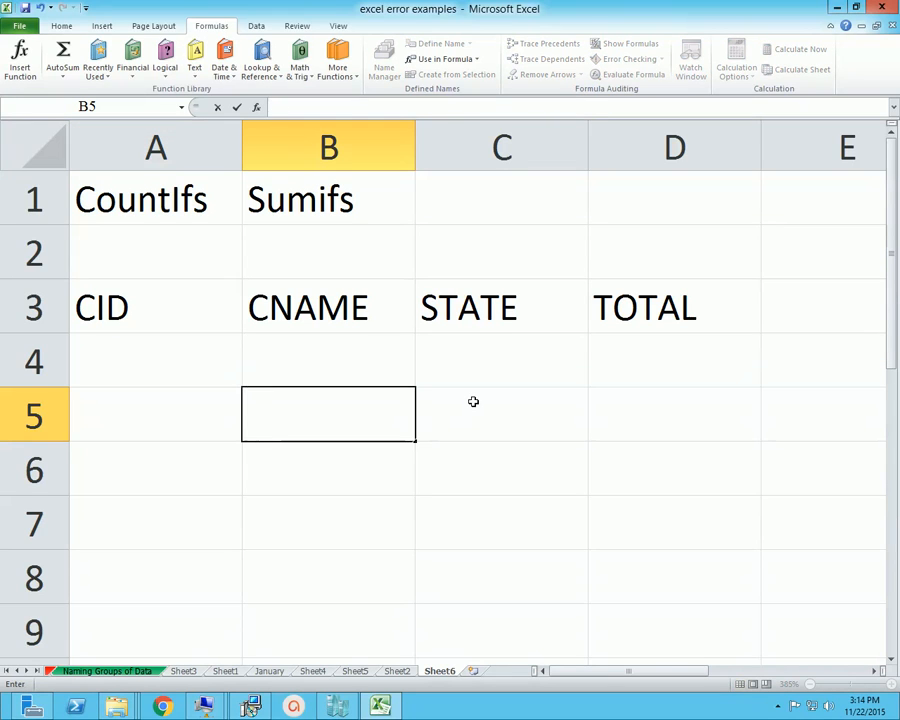
{"action": "key", "text": "Left"}
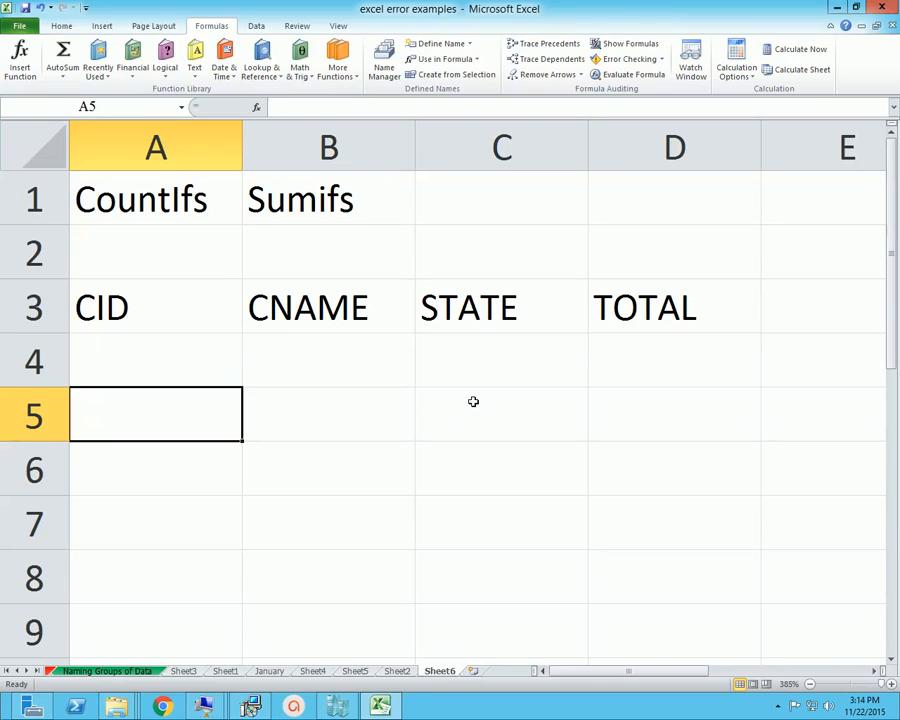
Enter the first three sequential customer IDs in cells A5 to A7 of the CID column
{"action": "type", "text": "C001"}
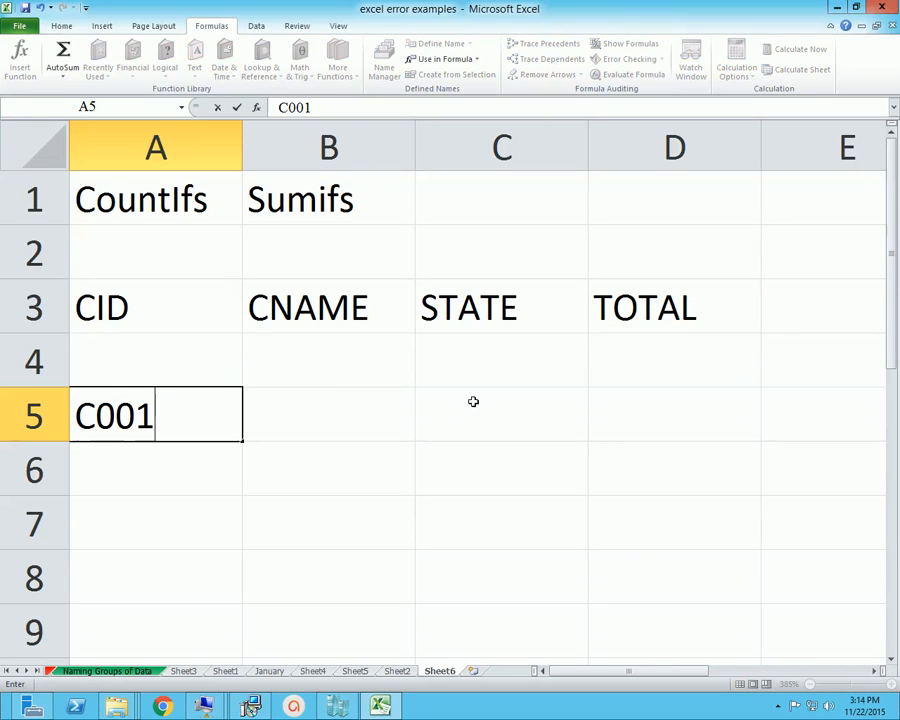
{"action": "key", "text": "Return"}
{"action": "type", "text": "C002"}
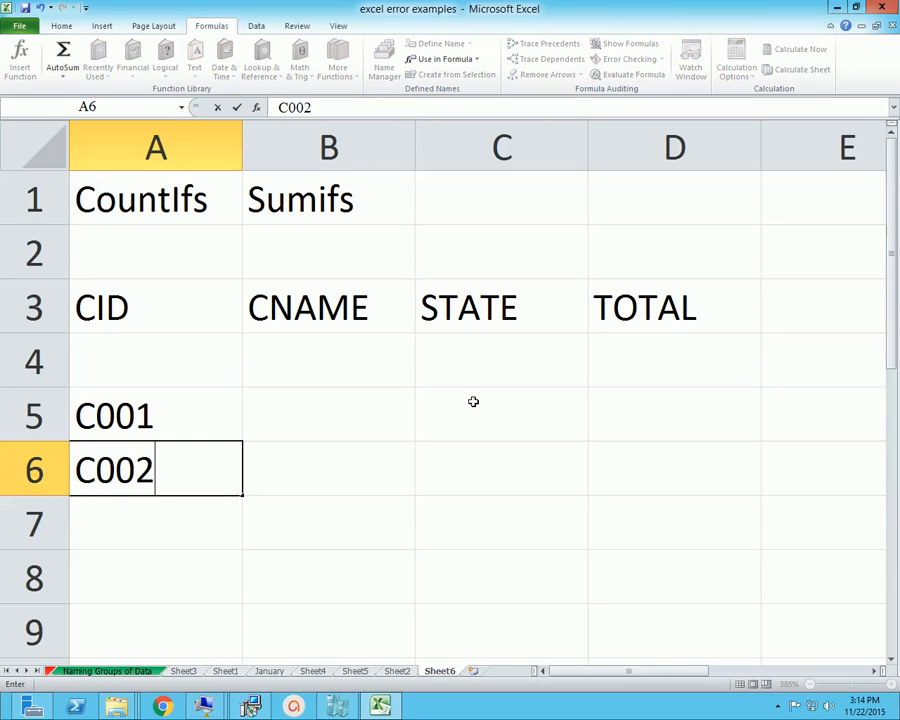
{"action": "key", "text": "Return"}
{"action": "type", "text": "C003"}
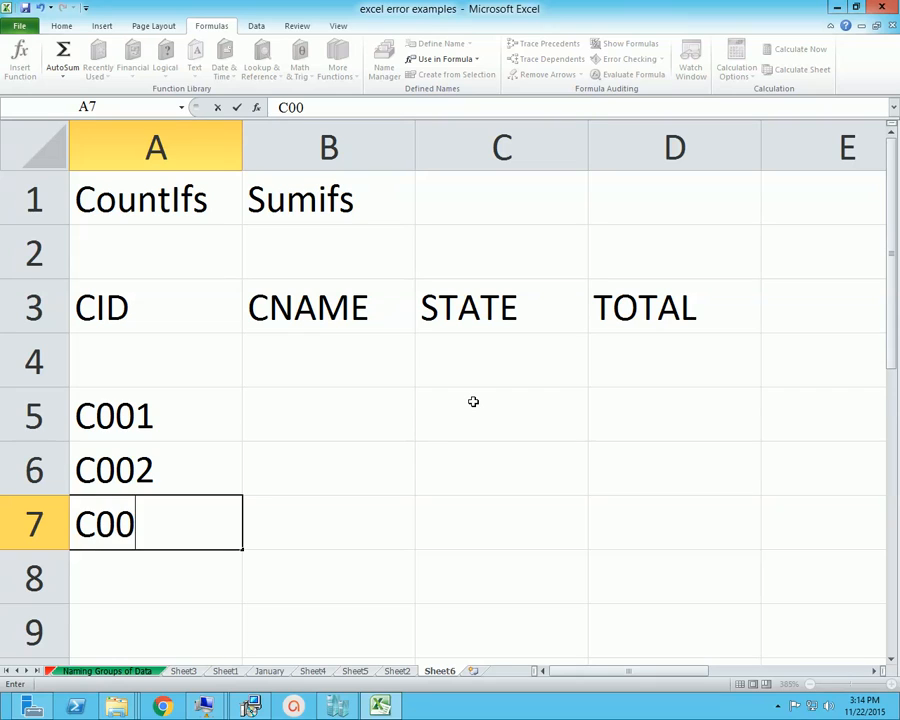
{"action": "key", "text": "Tab"}
Fill cells B5 to B7 of the CNAME column with the names of the first three customers
{"action": "key", "text": "Up"}
{"action": "key", "text": "Up"}
{"action": "key", "text": "Up"}
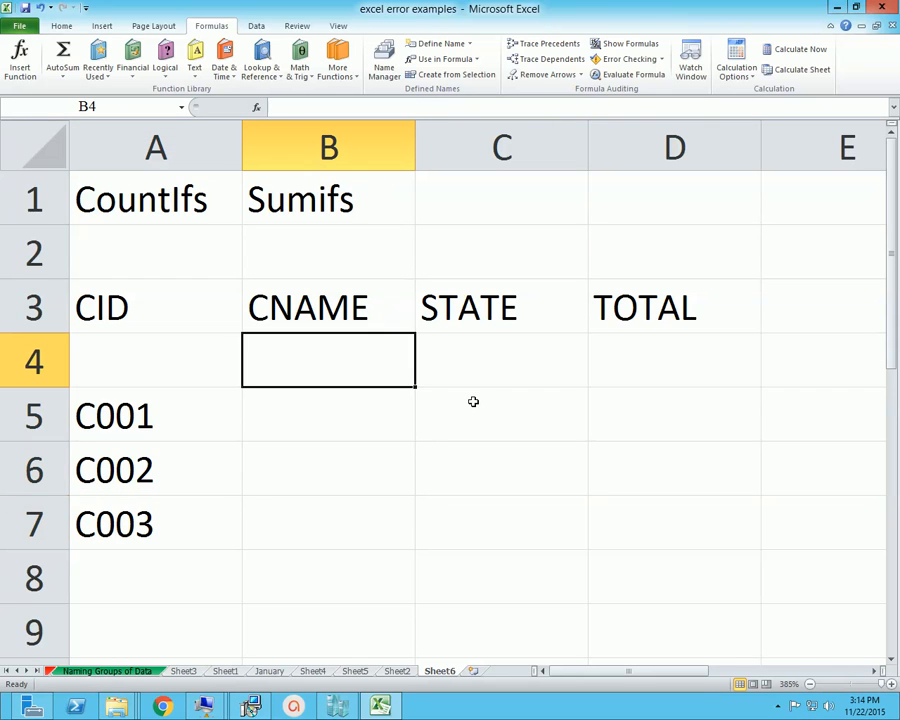
{"action": "key", "text": "Down"}
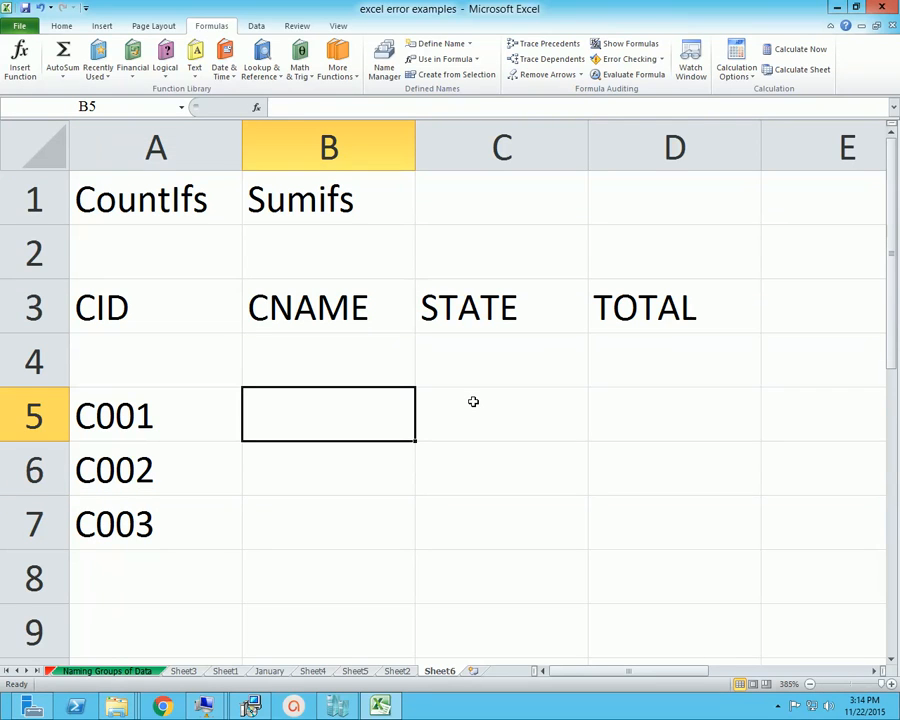
{"action": "type", "text": "HASAN"}
{"action": "key", "text": "Return"}
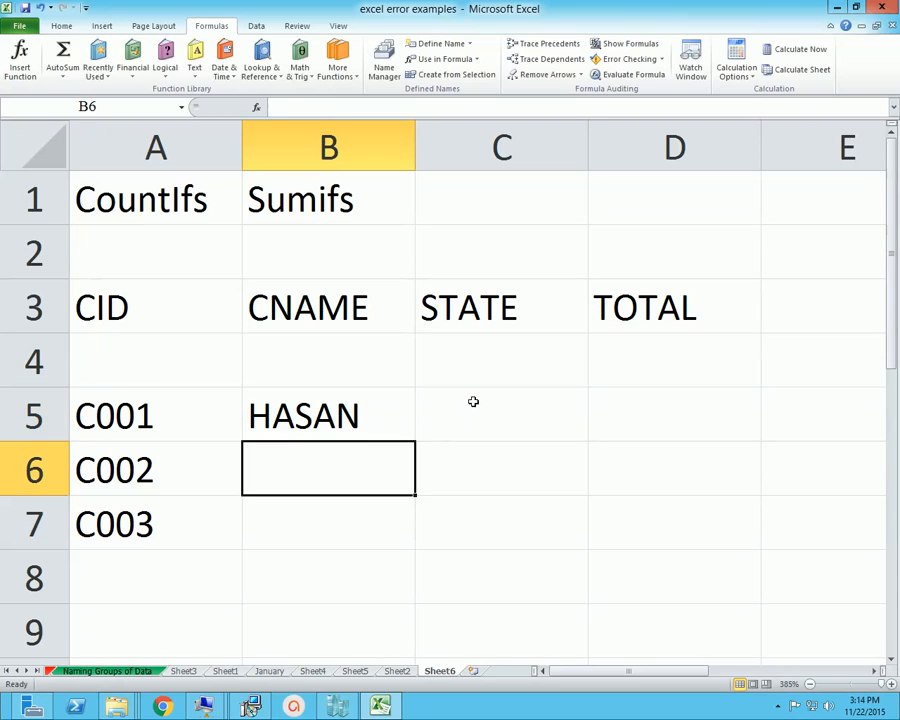
{"action": "type", "text": "KAMAL"}
{"action": "key", "text": "Return"}
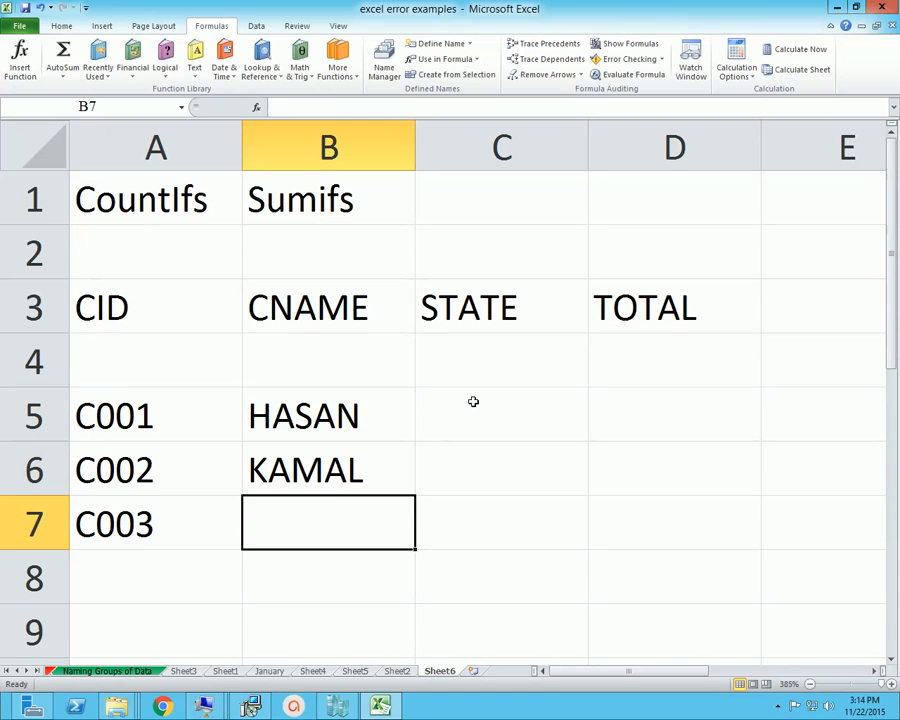
{"action": "type", "text": "RAJI"}
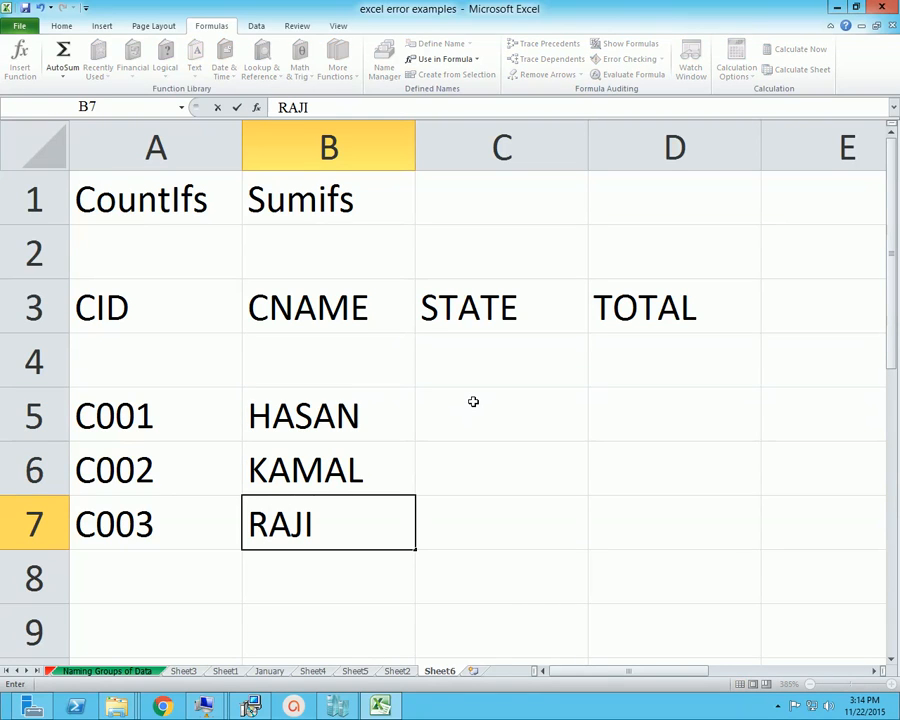
{"action": "type", "text": "V"}
{"action": "key", "text": "Right"}
Continue the CID column with the next two sequential customer IDs in cells A8 and A9
{"action": "key", "text": "Left"}
{"action": "key", "text": "Left"}
{"action": "key", "text": "Down"}
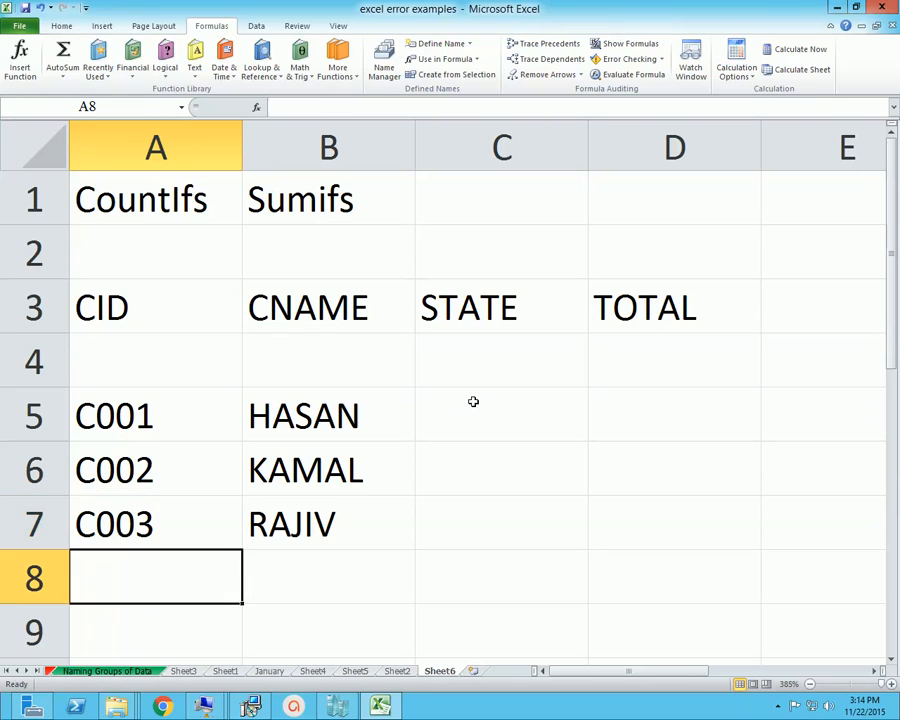
{"action": "type", "text": "C004"}
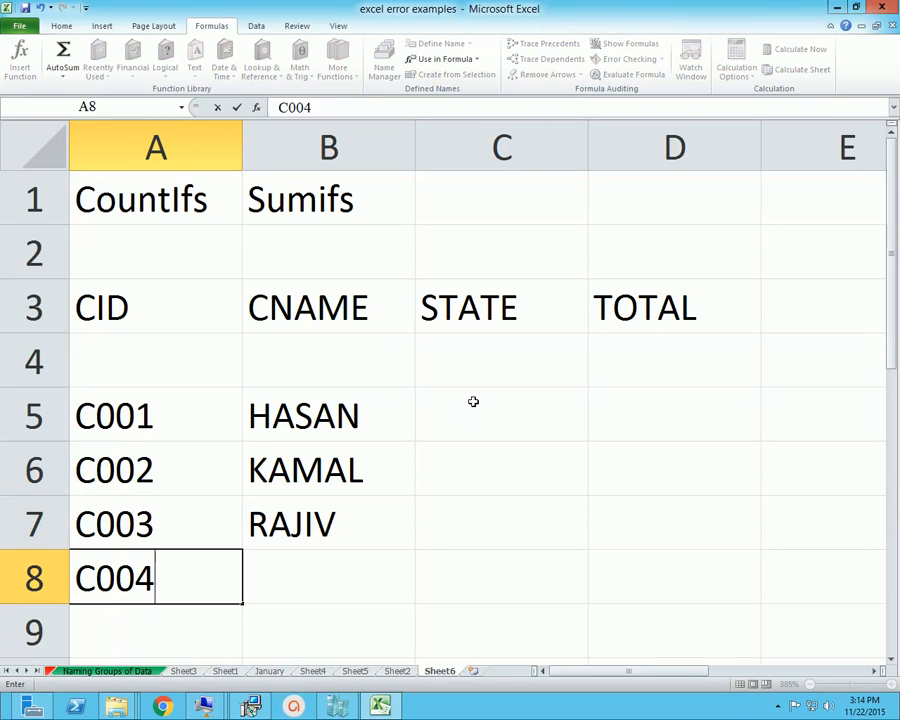
{"action": "key", "text": "Return"}
{"action": "type", "text": "C005"}
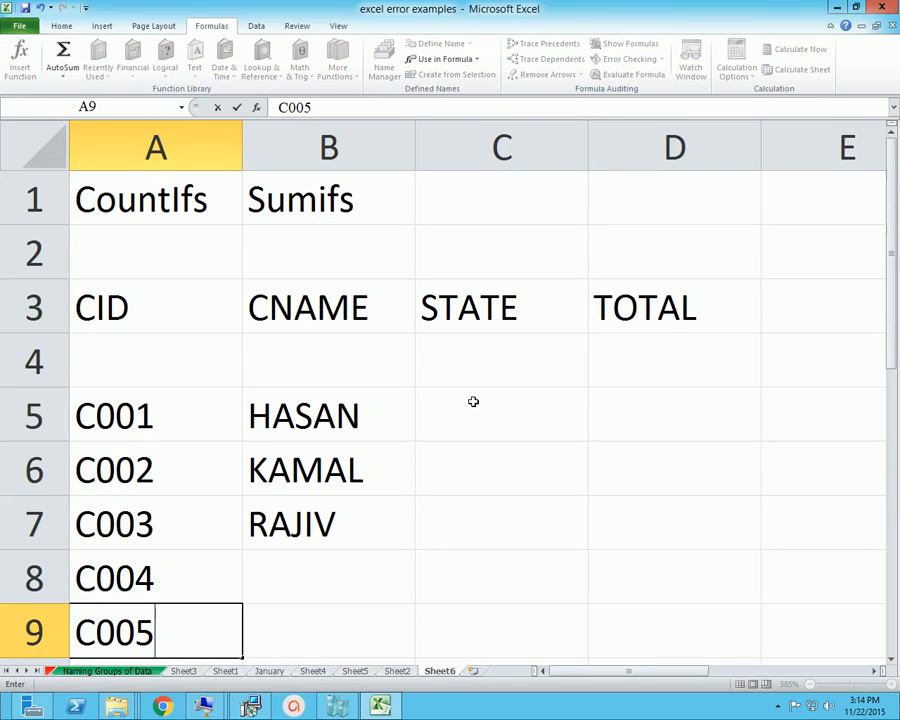
{"action": "key", "text": "Tab"}
Enter the fourth customer's name in cell B8 and repeat the first customer's name in cell B9
{"action": "key", "text": "Up"}
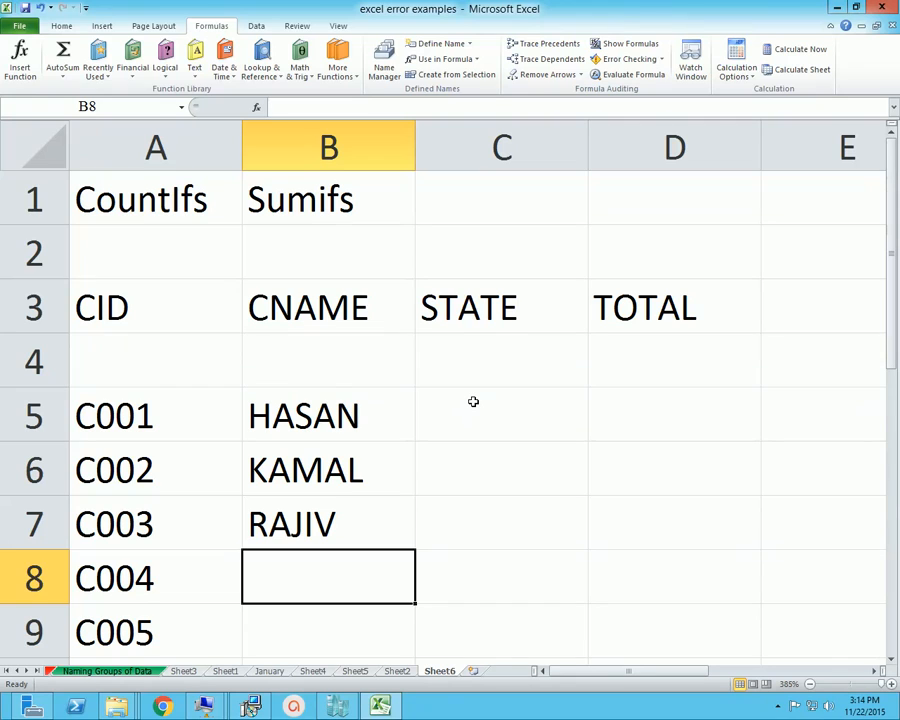
{"action": "type", "text": "SUMON"}
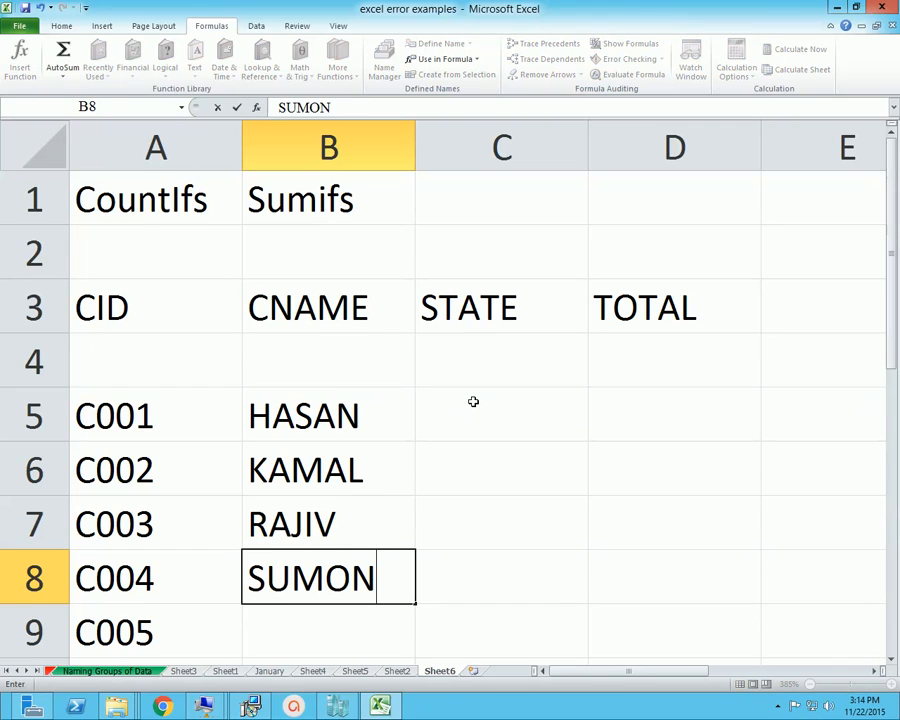
{"action": "key", "text": "Return"}
{"action": "type", "text": "HASAN"}
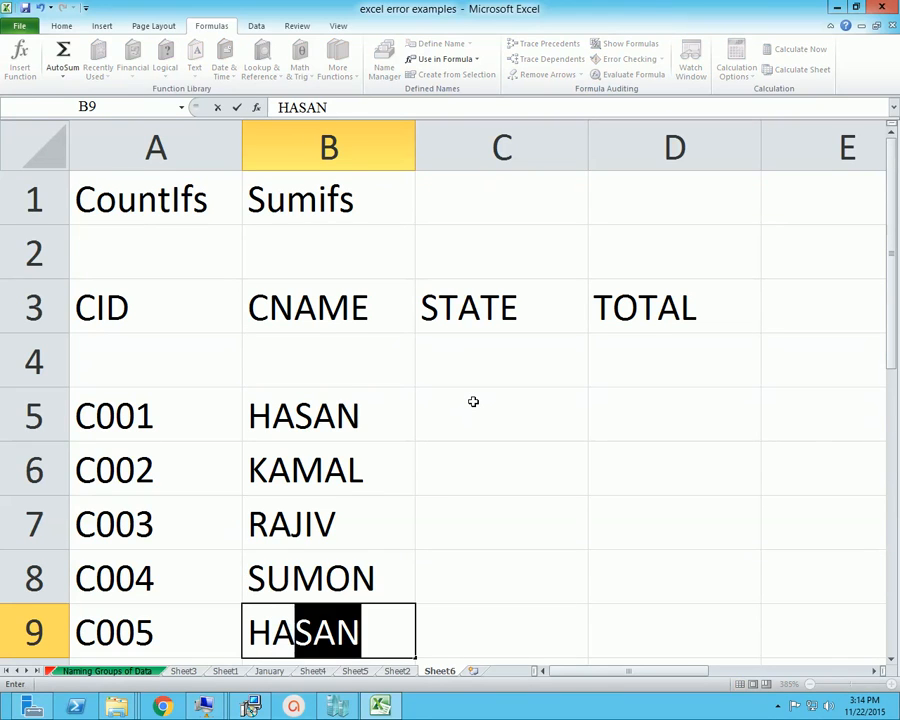
{"action": "key", "text": "Tab"}
Enter the states DHAKA and CTG in cells C5 and C6 of the STATE column
{"action": "key", "text": "Up"}
{"action": "left_click", "coordinate": [473, 401]}
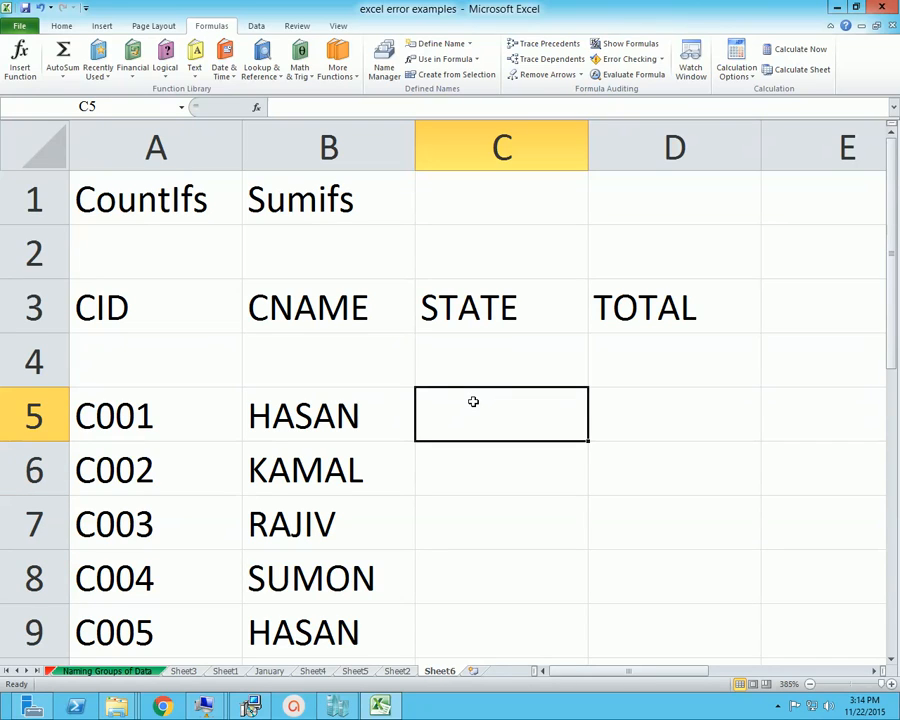
{"action": "type", "text": "DHAKA"}
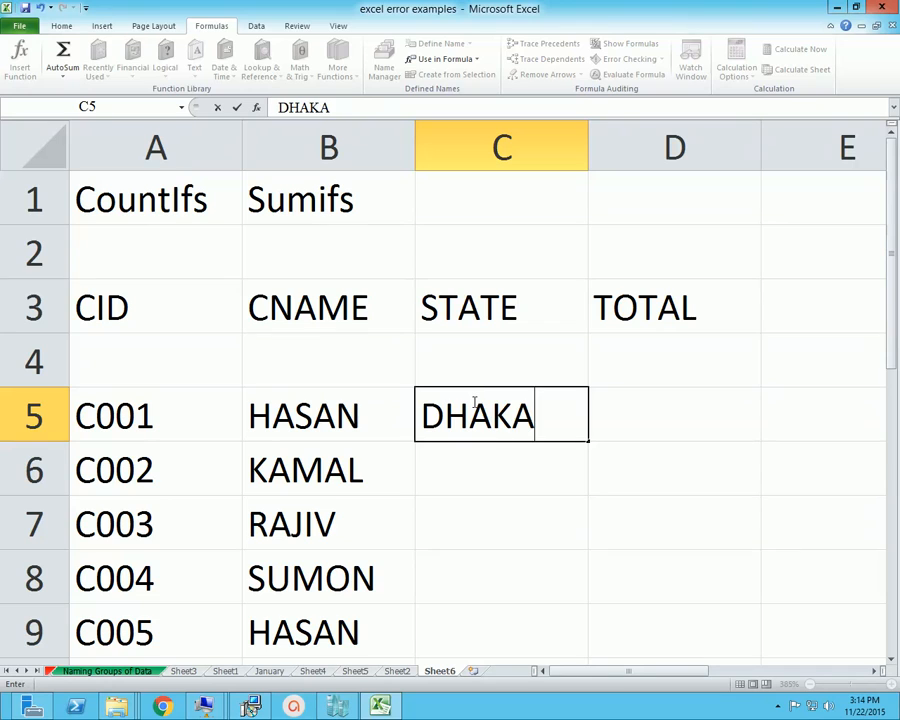
{"action": "key", "text": "Return"}
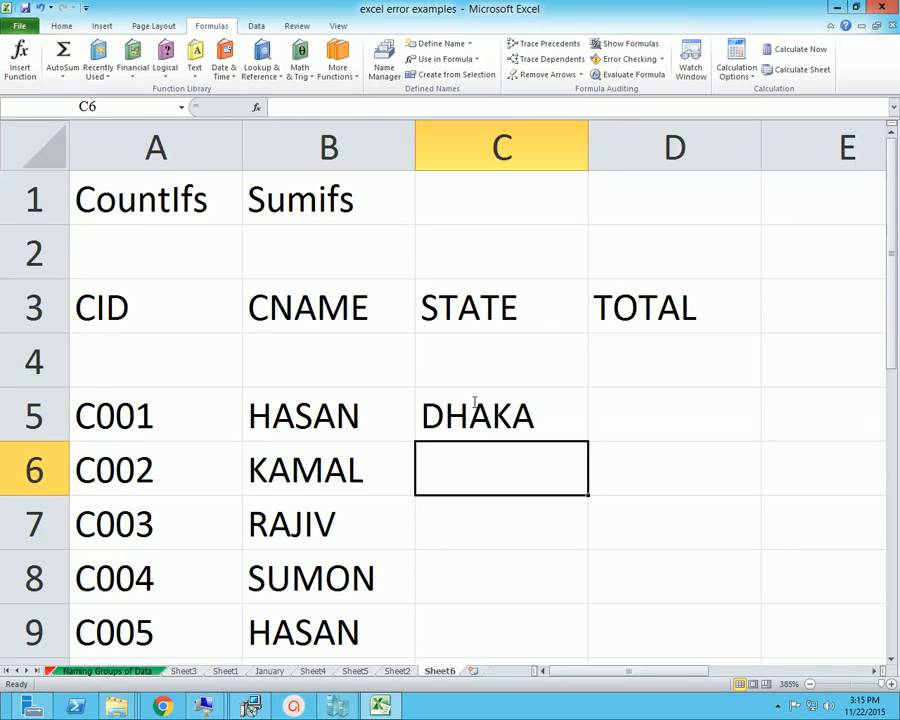
{"action": "type", "text": "CTG"}
{"action": "key", "text": "Return"}
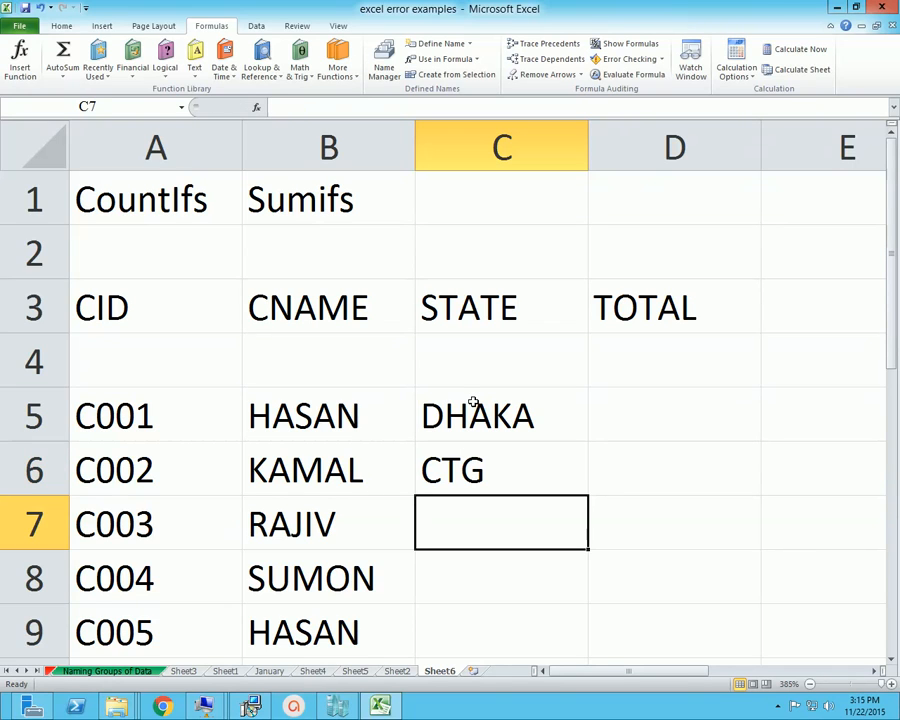
Complete the STATE column with DHAKA in cell C7, CTG in C8 and SYLHET in C9
{"action": "type", "text": "DHAKA"}
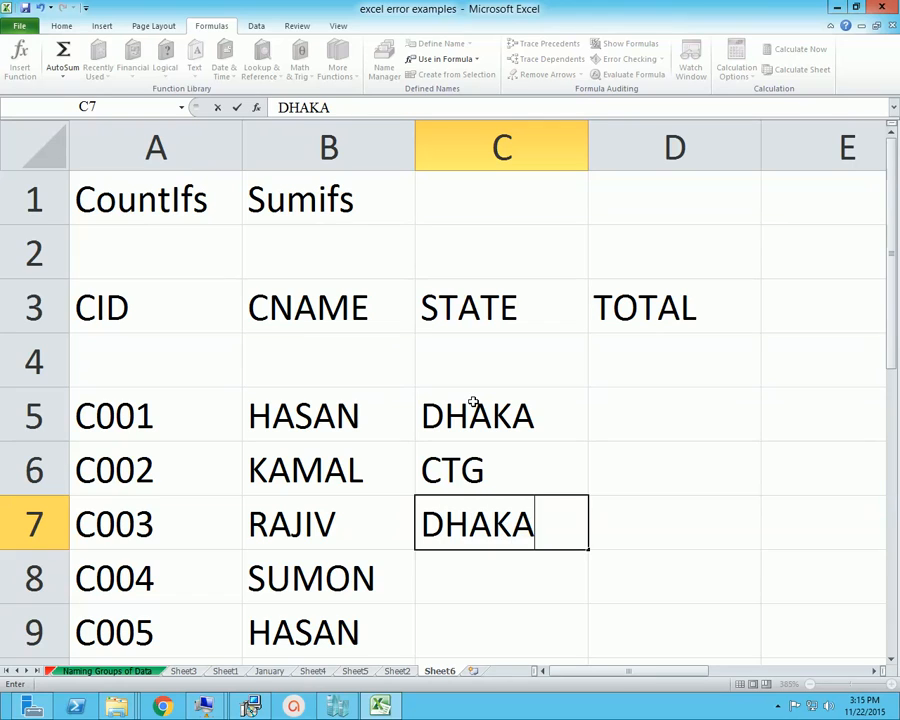
{"action": "key", "text": "Return"}
{"action": "type", "text": "CTG"}
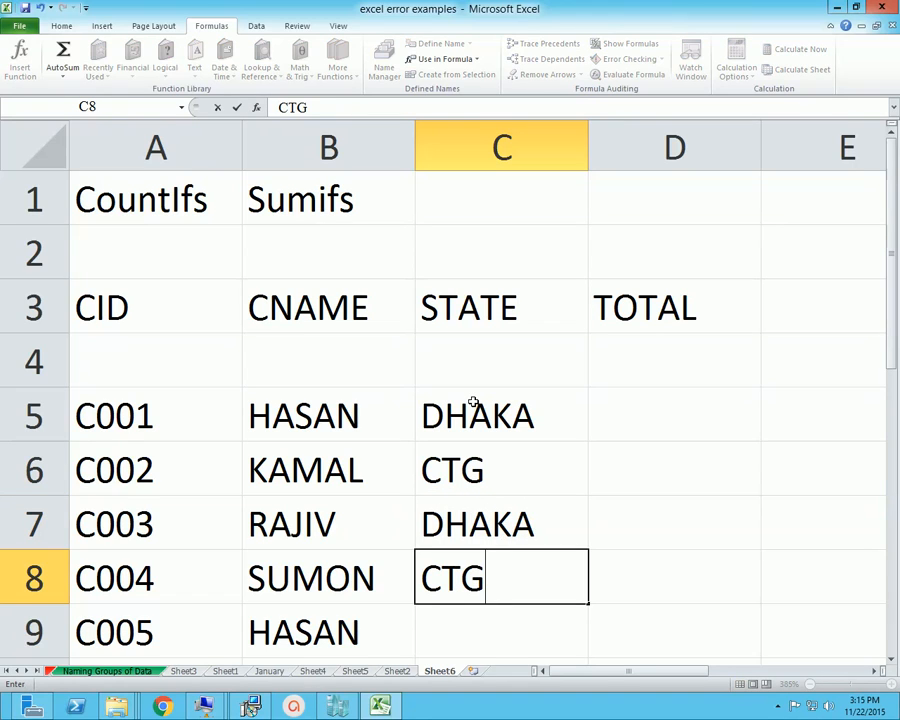
{"action": "key", "text": "Return"}
{"action": "type", "text": "SY"}
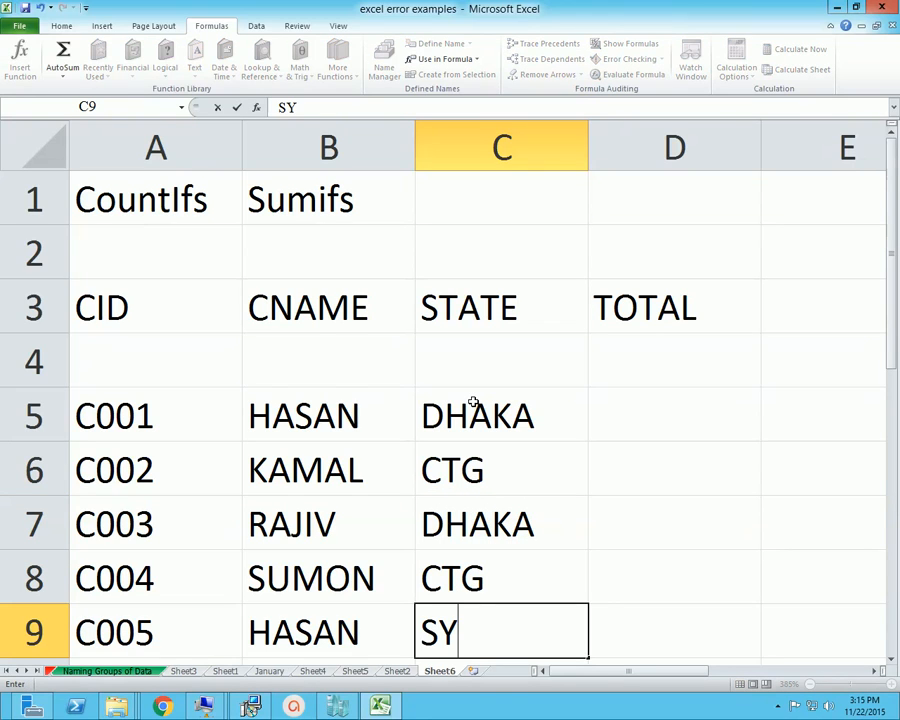
{"action": "type", "text": "LHET"}
{"action": "key", "text": "Tab"}
Enter the first two amounts of the TOTAL column, 5000 in cell D5 and 7000 in D6
{"action": "key", "text": "Up"}
{"action": "key", "text": "Up"}
{"action": "key", "text": "Up"}
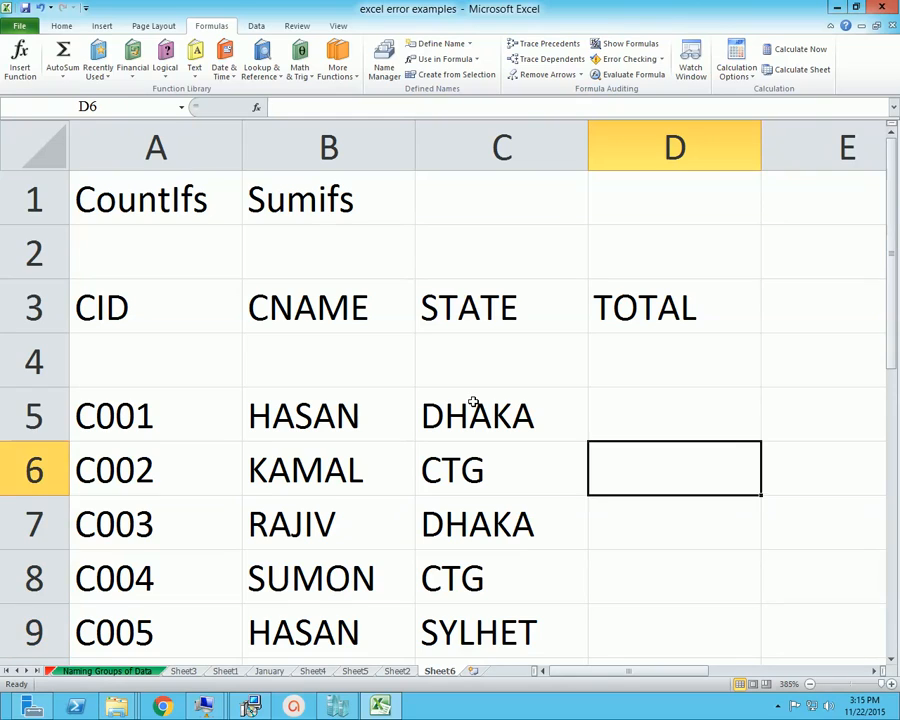
{"action": "key", "text": "Up"}
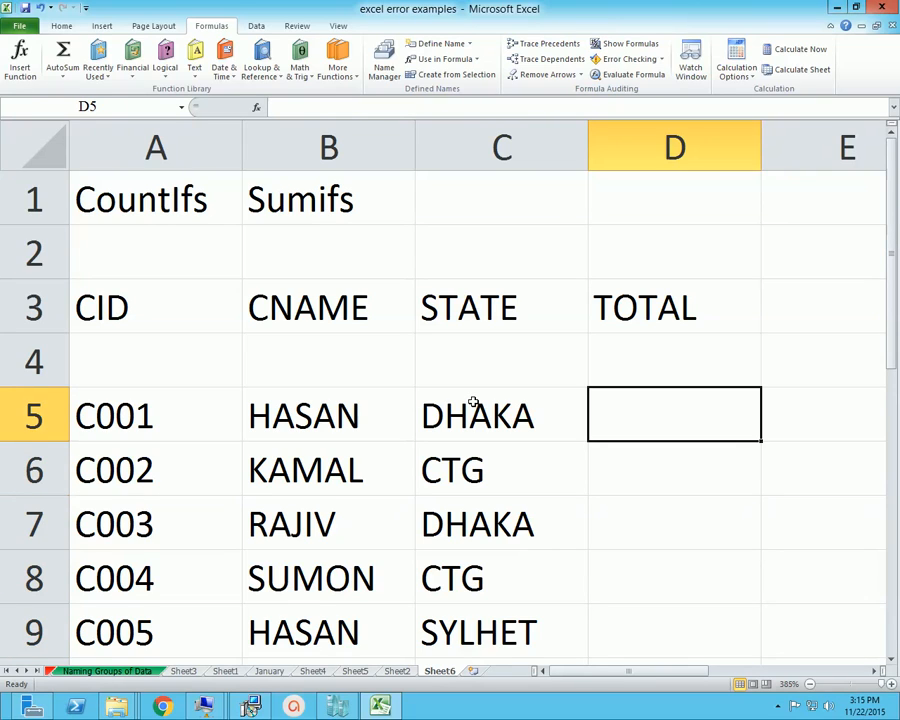
{"action": "key", "text": "Left"}
{"action": "key", "text": "Right"}
{"action": "type", "text": "5000"}
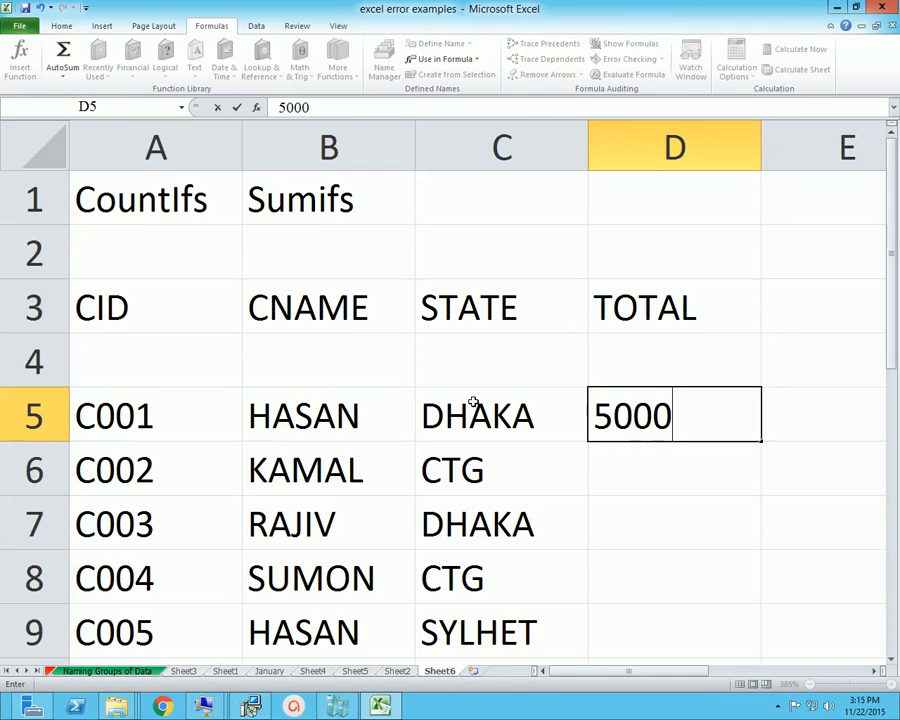
{"action": "key", "text": "Return"}
{"action": "type", "text": "7000"}
{"action": "key", "text": "Return"}
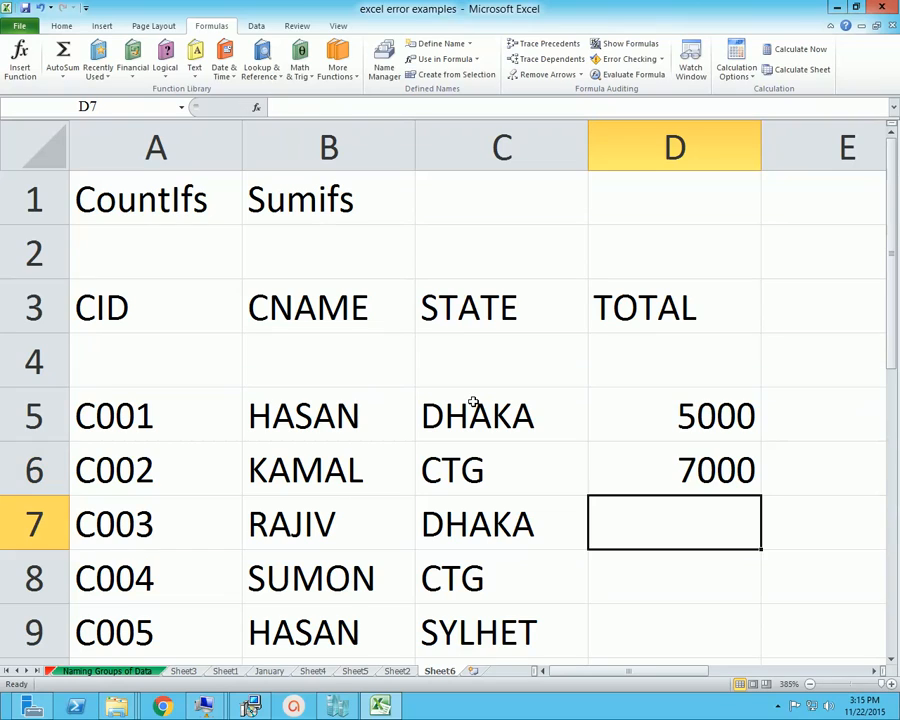
Complete the TOTAL column with 8000 in cell D7, 10000 in D8 and 15000 in D9
{"action": "type", "text": "8000"}
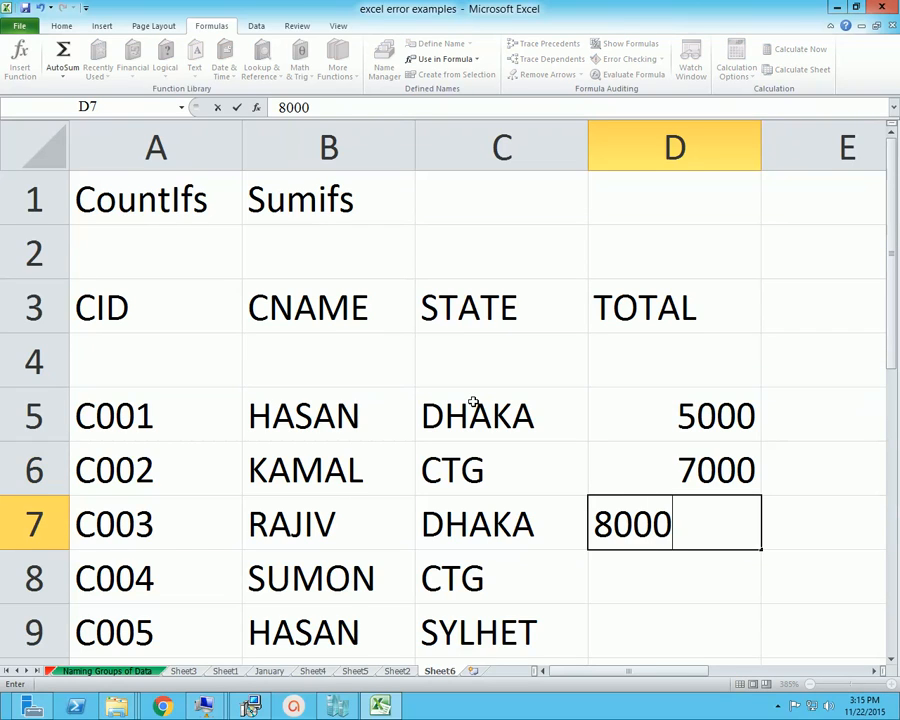
{"action": "key", "text": "Return"}
{"action": "type", "text": "1000"}
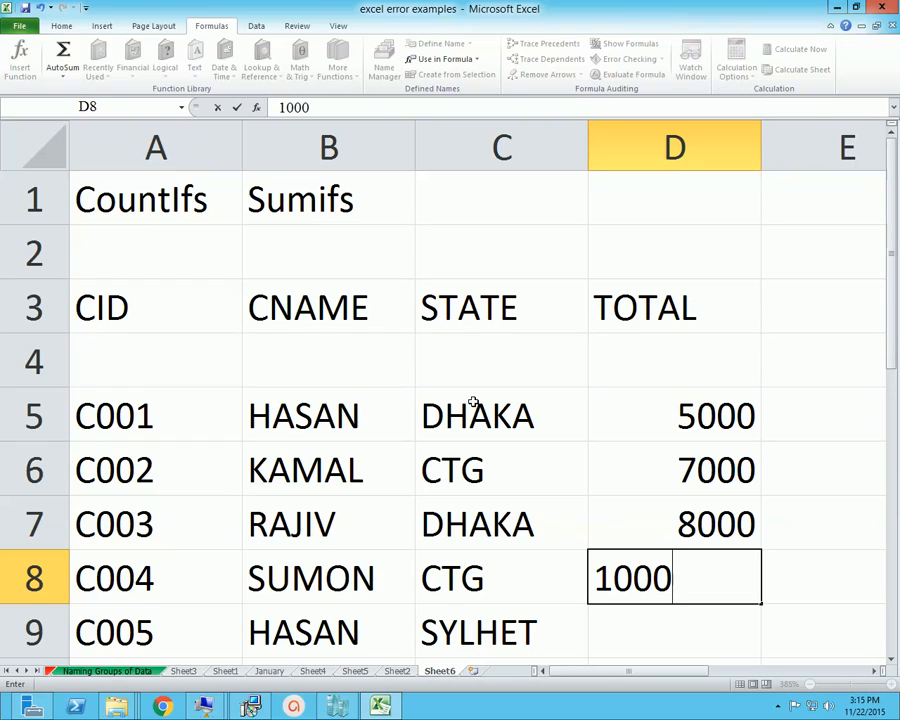
{"action": "type", "text": "0"}
{"action": "key", "text": "Return"}
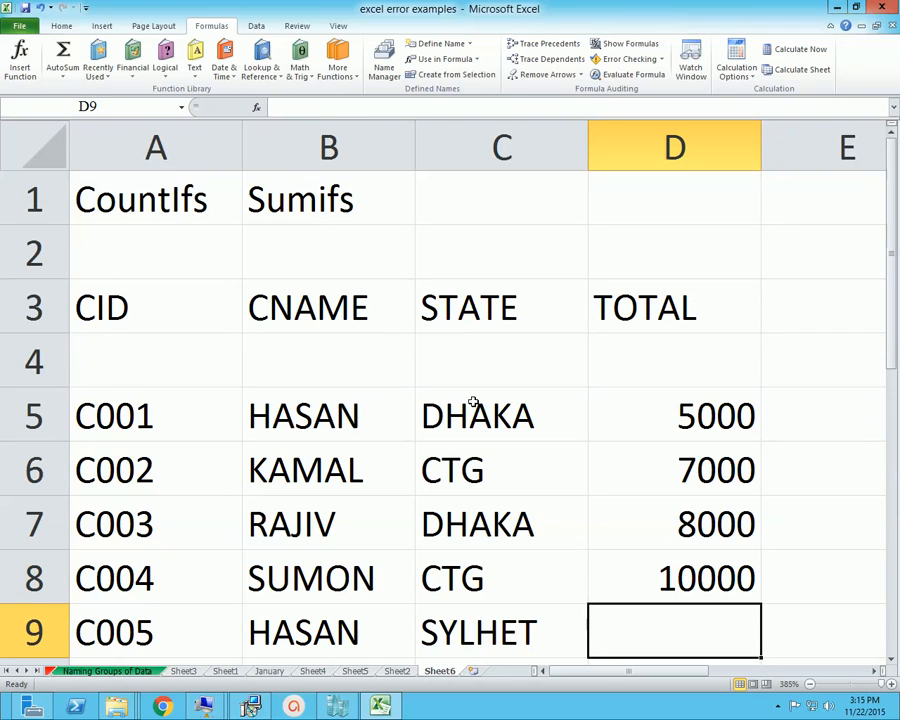
{"action": "type", "text": "15000"}
{"action": "key", "text": "Tab"}
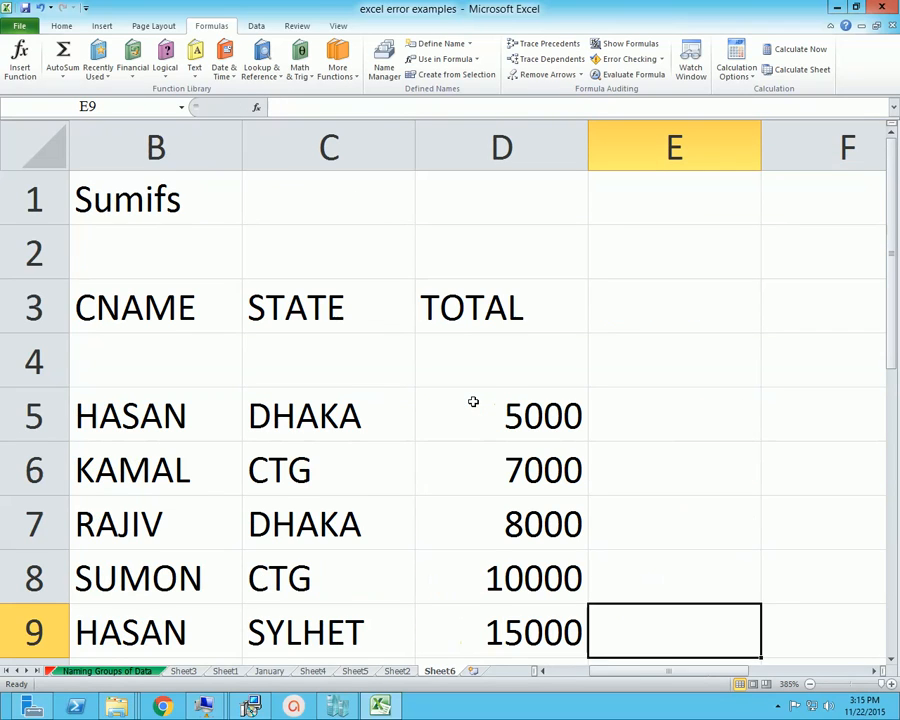
{"action": "key", "text": "Up"}
{"action": "key", "text": "Up"}
{"action": "key", "text": "Up"}
{"action": "key", "text": "Up"}
{"action": "key", "text": "Up"}
{"action": "key", "text": "Right"}
{"action": "key", "text": "Left"}
{"action": "key", "text": "Left"}
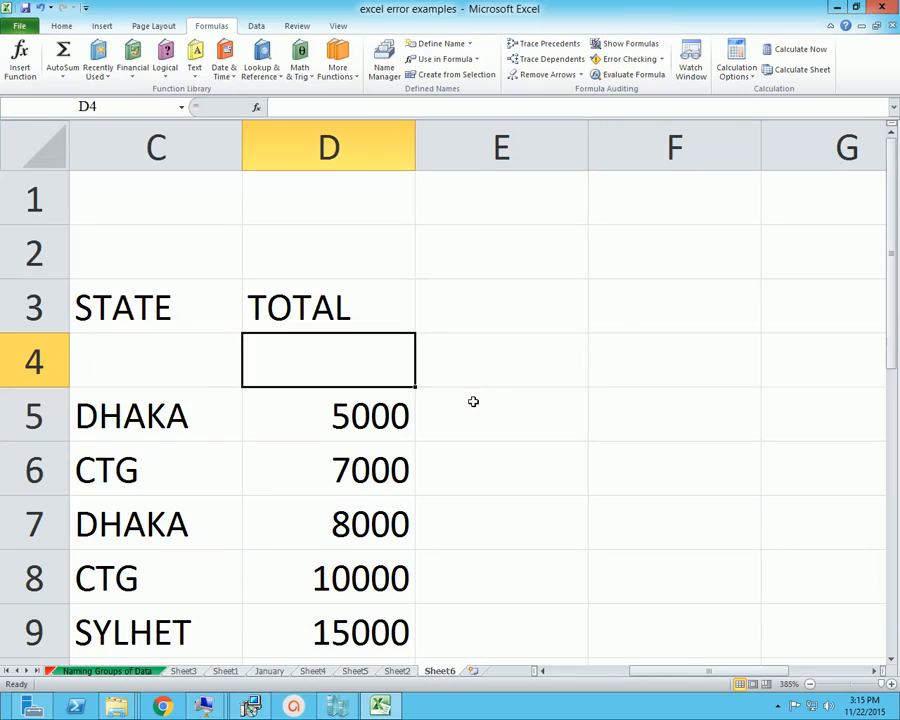
{"action": "key", "text": "Left"}
{"action": "key", "text": "Left"}
{"action": "key", "text": "Left"}
{"action": "key", "text": "Down"}
{"action": "key", "text": "Down"}
{"action": "key", "text": "Right"}
{"action": "key", "text": "Right"}
{"action": "key", "text": "Right"}
{"action": "key", "text": "Right"}
{"action": "key", "text": "Right"}
{"action": "key", "text": "Up"}
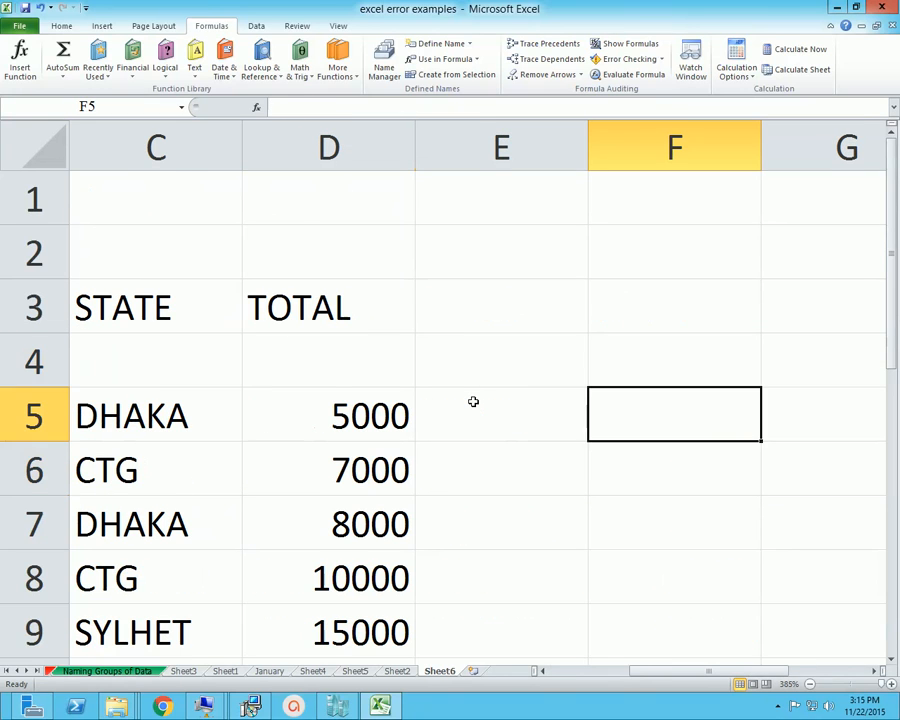
Add the column heading COUNT in cell E3, beside the TOTAL heading
{"action": "key", "text": "Left"}
{"action": "key", "text": "Up"}
{"action": "key", "text": "Up"}
{"action": "type", "text": "COU"}
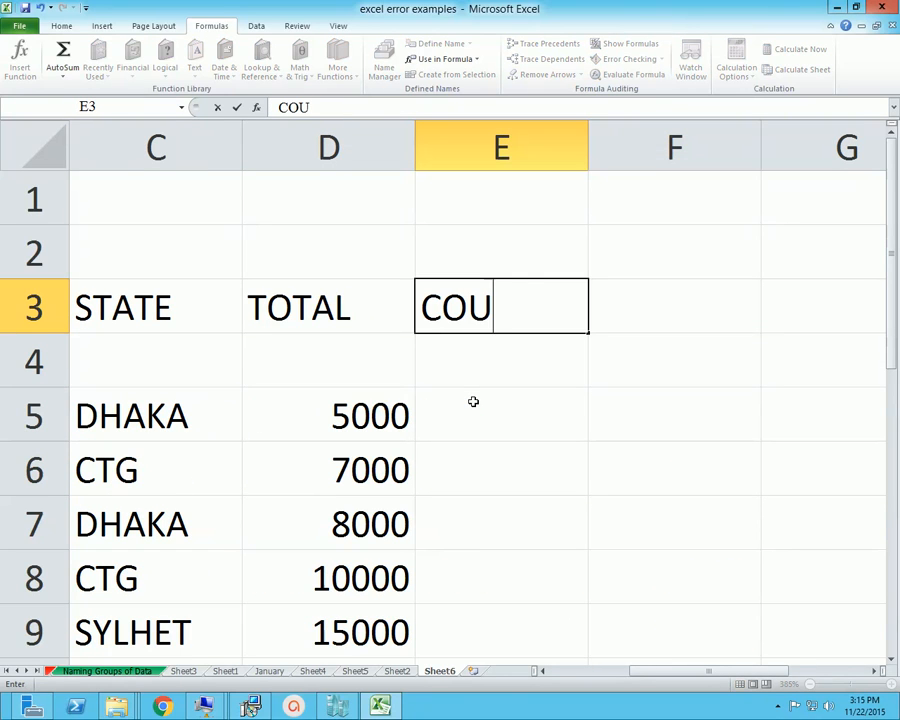
{"action": "type", "text": "NT"}
{"action": "key", "text": "Down"}
{"action": "key", "text": "Down"}
{"action": "key", "text": "Right"}
{"action": "key", "text": "Left"}
{"action": "key", "text": "Up"}
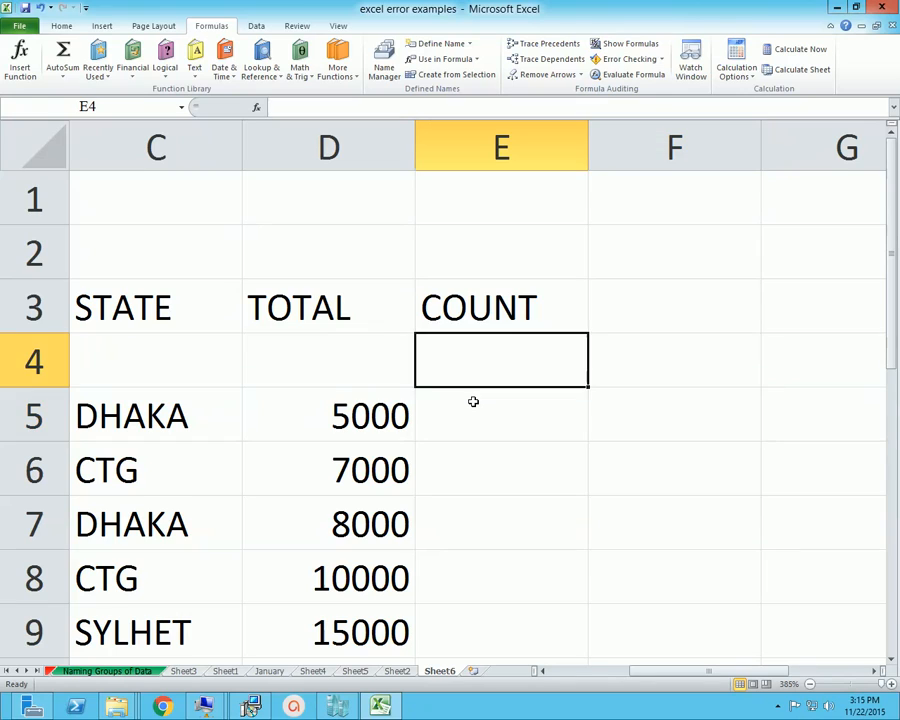
Start a COUNTIFS formula in cell E5 with the state cells C5:C9 as its first criteria range
{"action": "key", "text": "Down"}
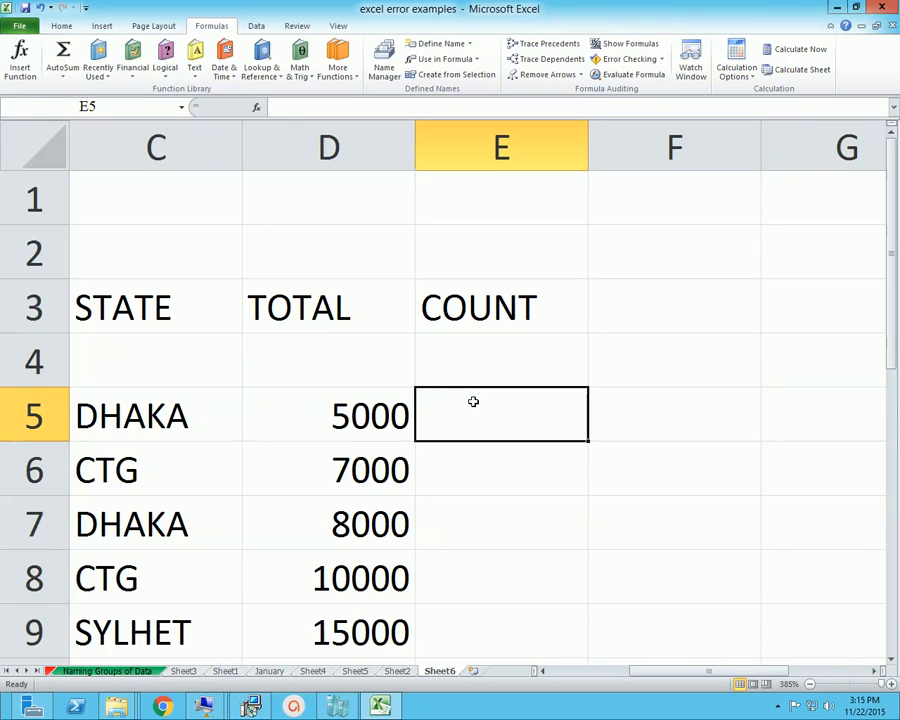
{"action": "type", "text": "="}
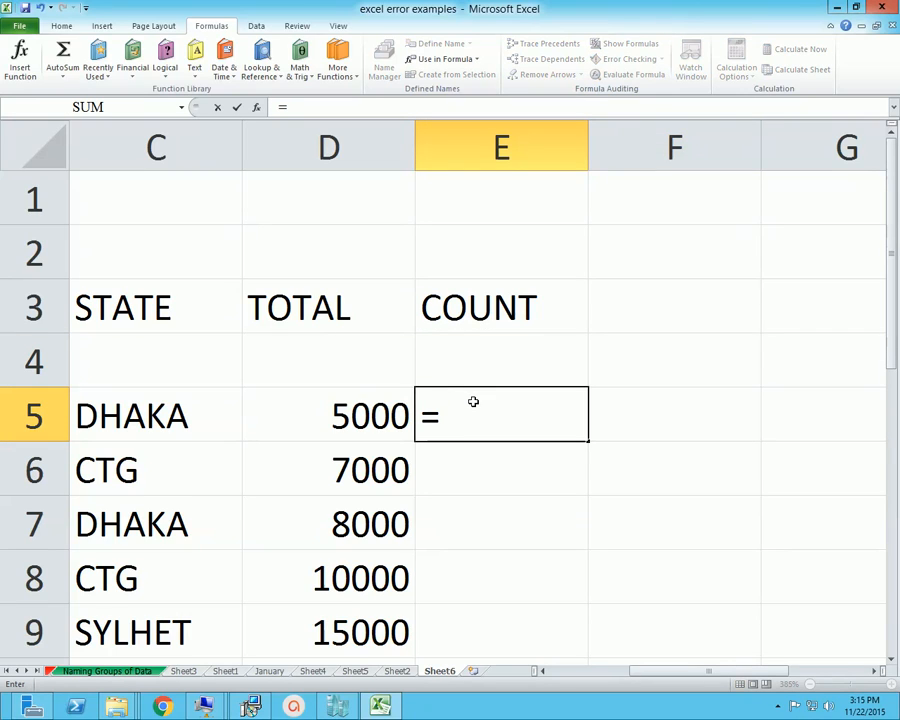
{"action": "type", "text": "NTIFS"}
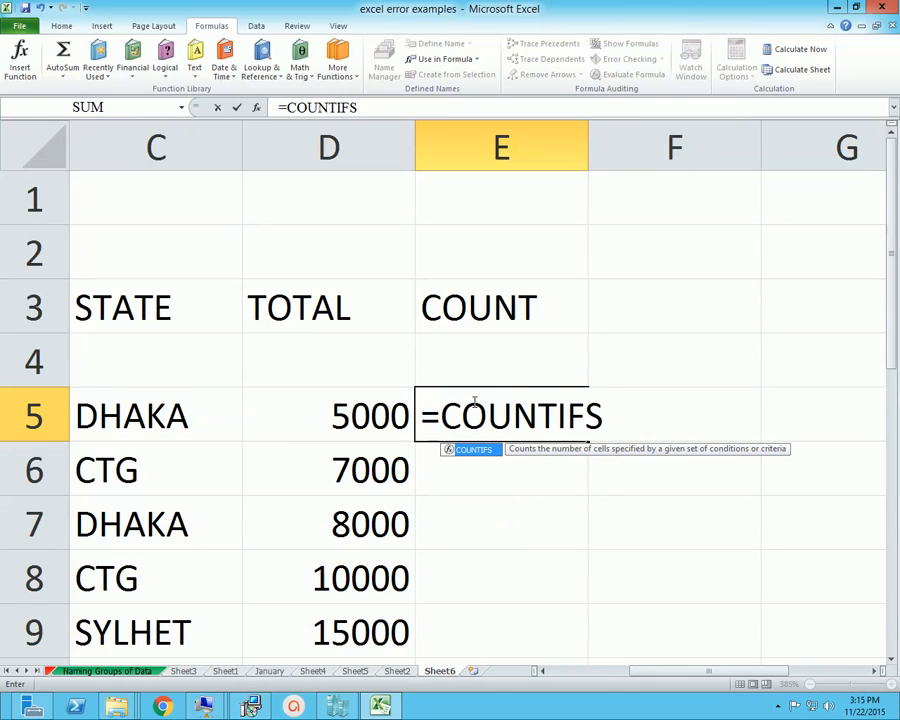
{"action": "type", "text": "("}
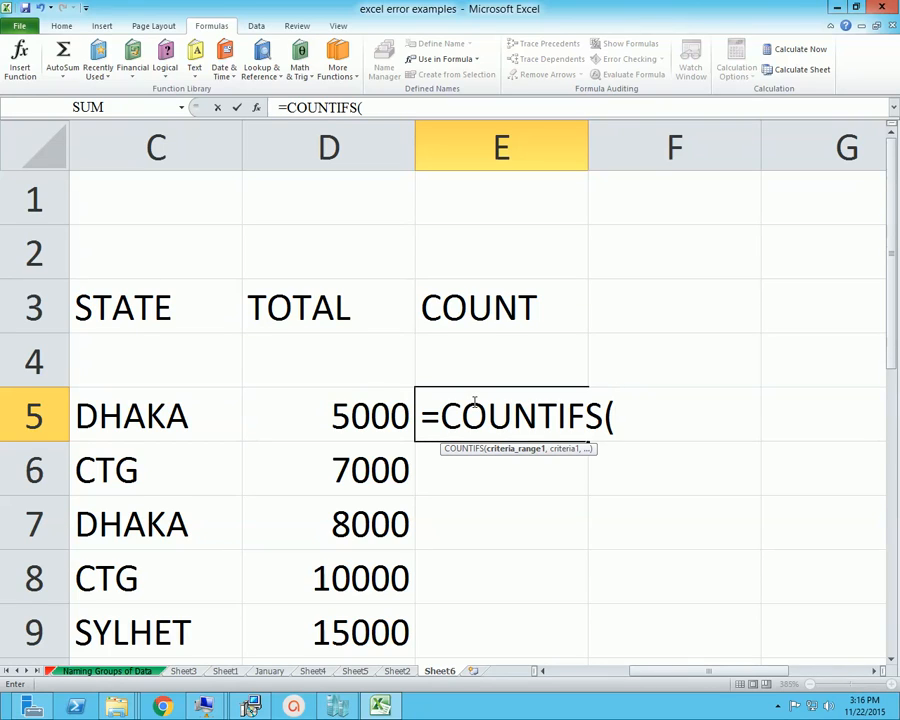
{"action": "type", "text": "C5"}
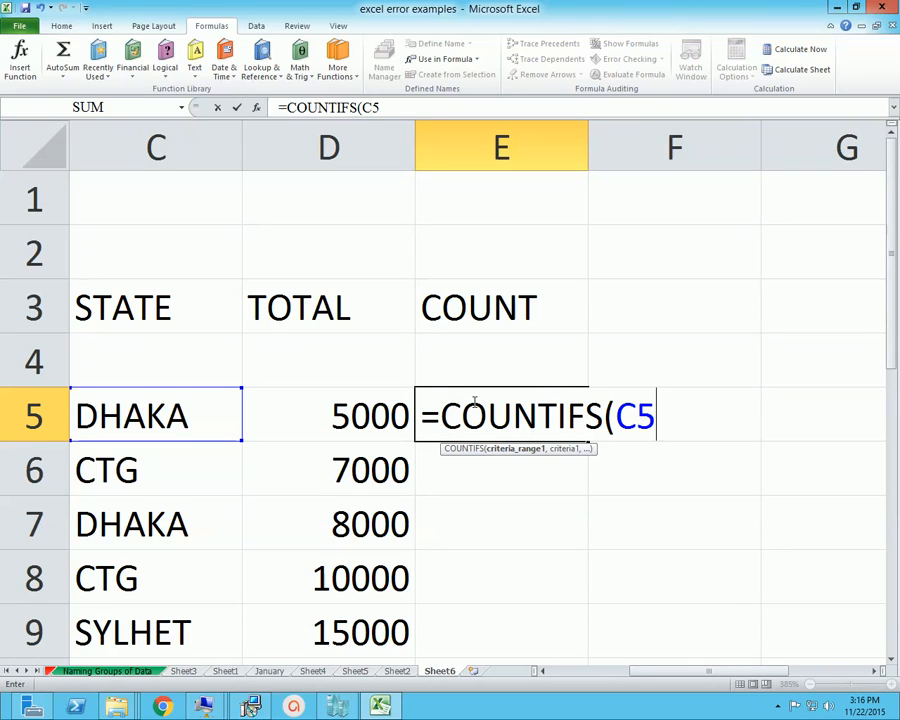
{"action": "type", "text": ":C"}
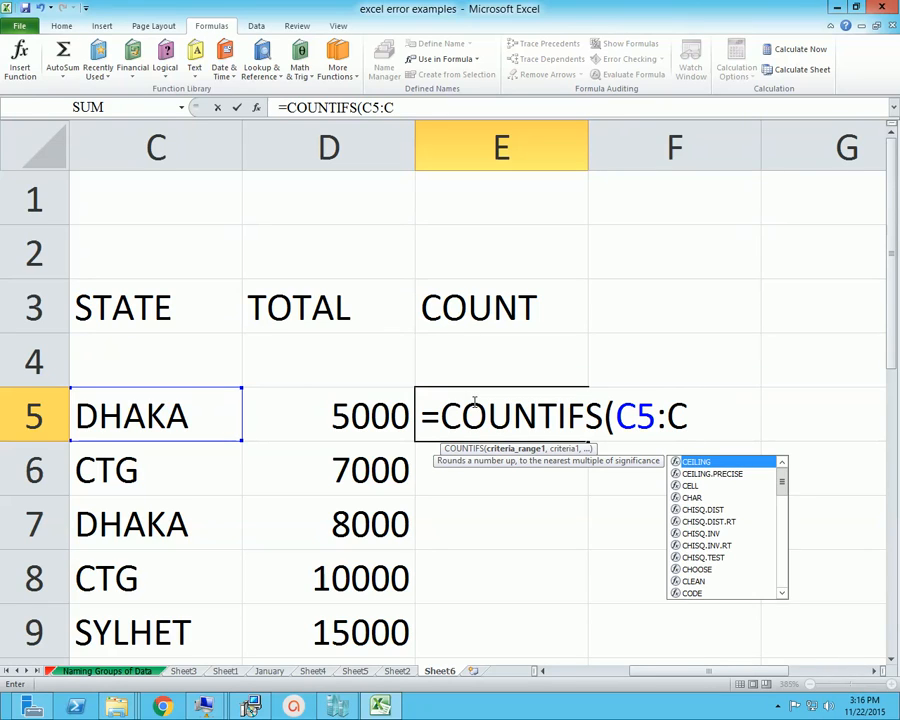
{"action": "type", "text": "9"}
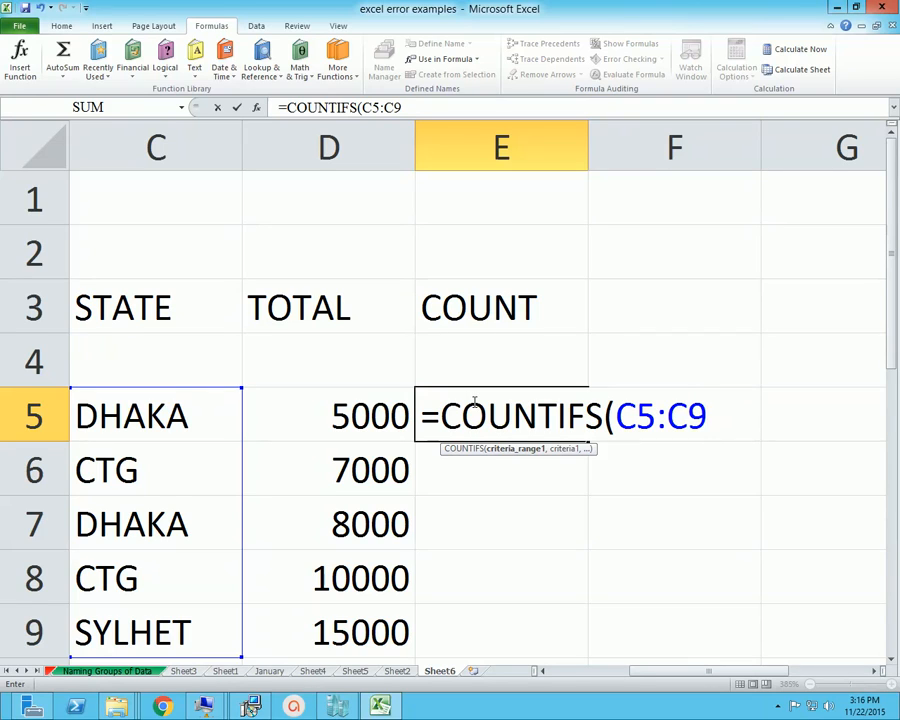
{"action": "type", "text": "."}
{"action": "key", "text": "BackSpace"}
{"action": "type", "text": ","}
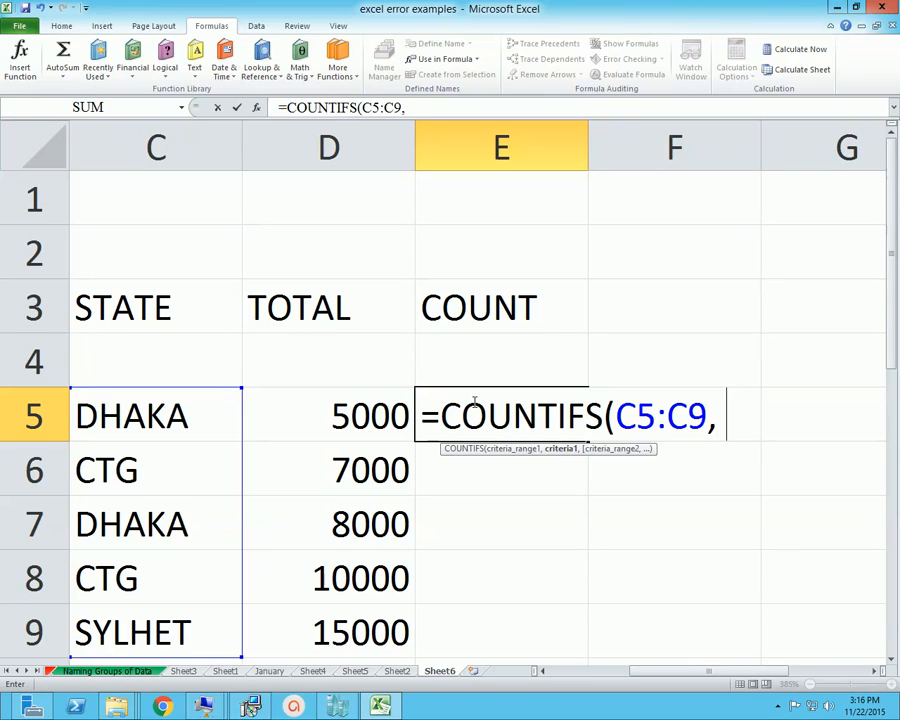
{"action": "type", "text": " \"="}
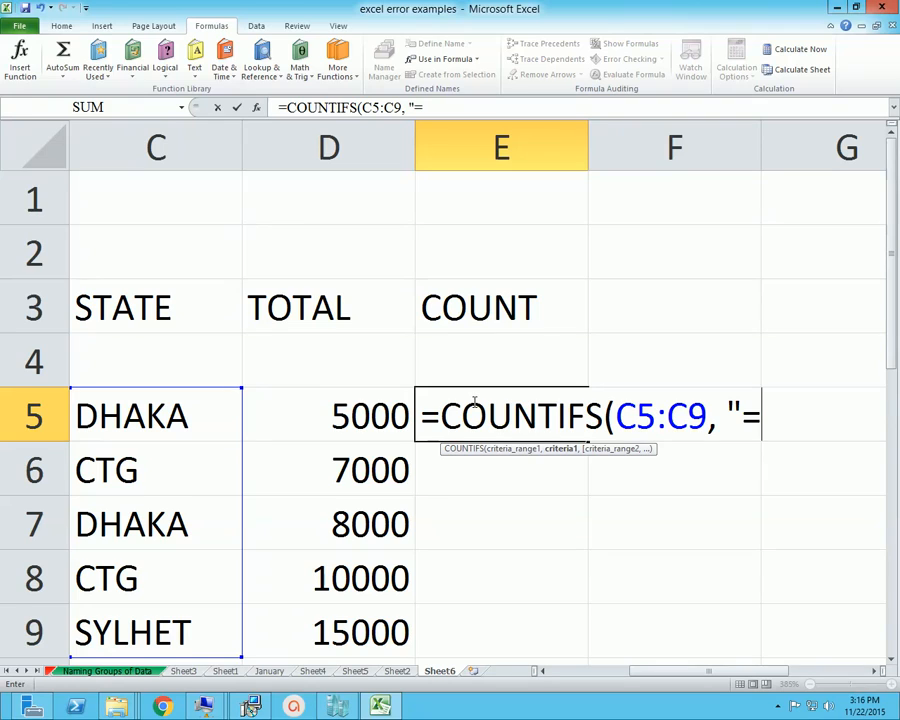
{"action": "type", "text": "DHAKA"}
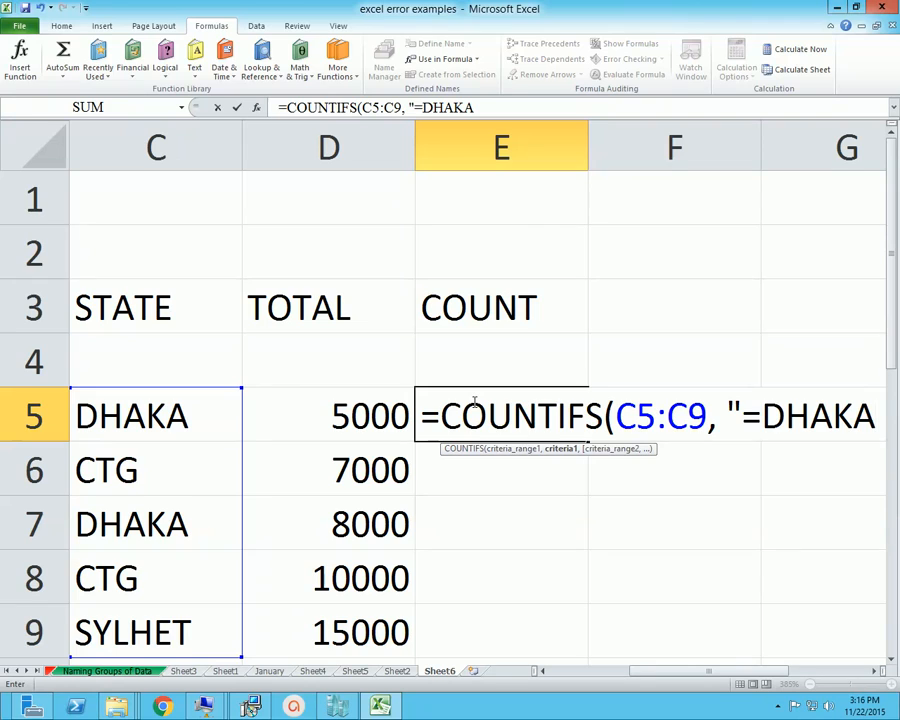
{"action": "type", "text": "\""}
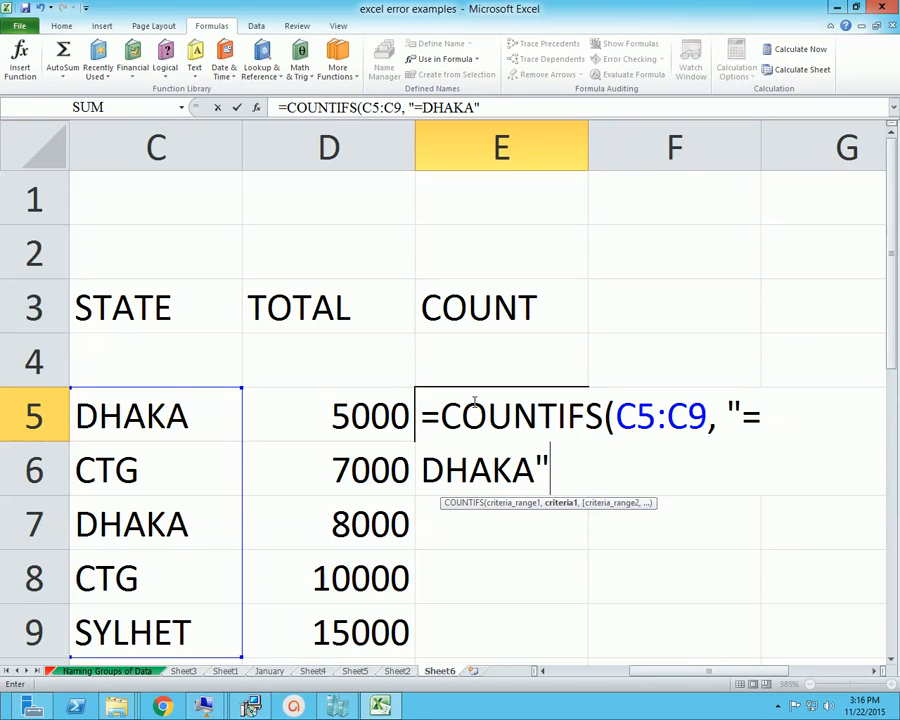
{"action": "type", "text": ","}
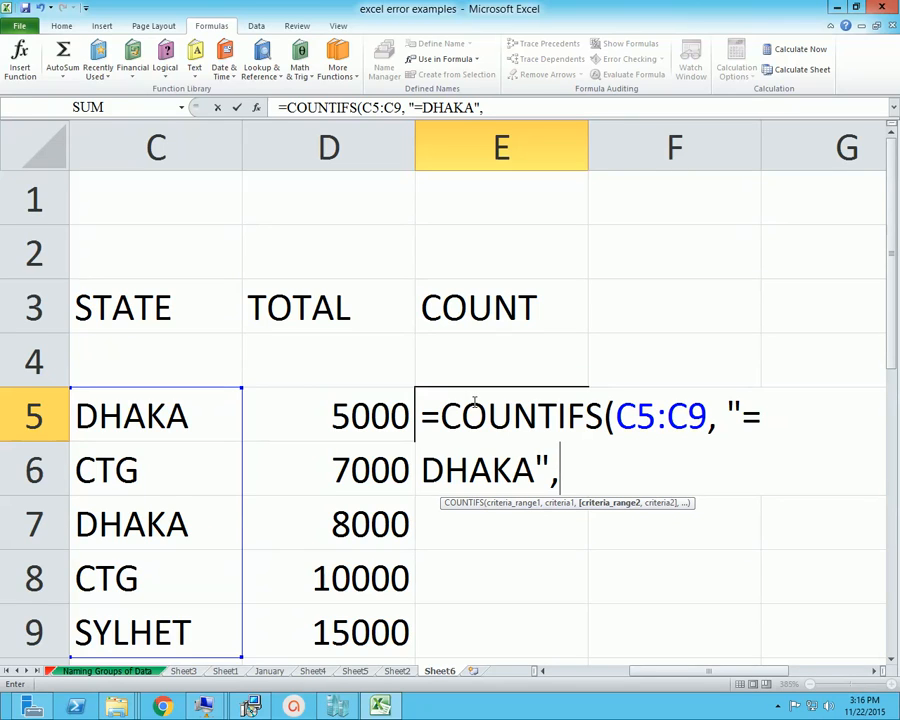
Add the total cells D5:D9 as the second criteria range of the COUNTIFS formula
{"action": "type", "text": "D"}
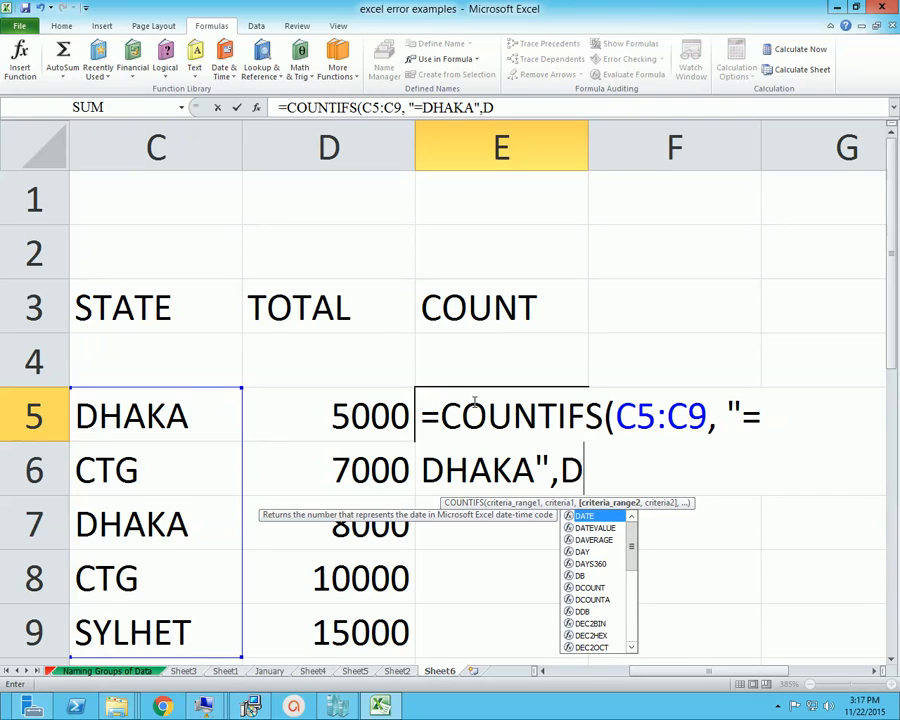
{"action": "type", "text": "5"}
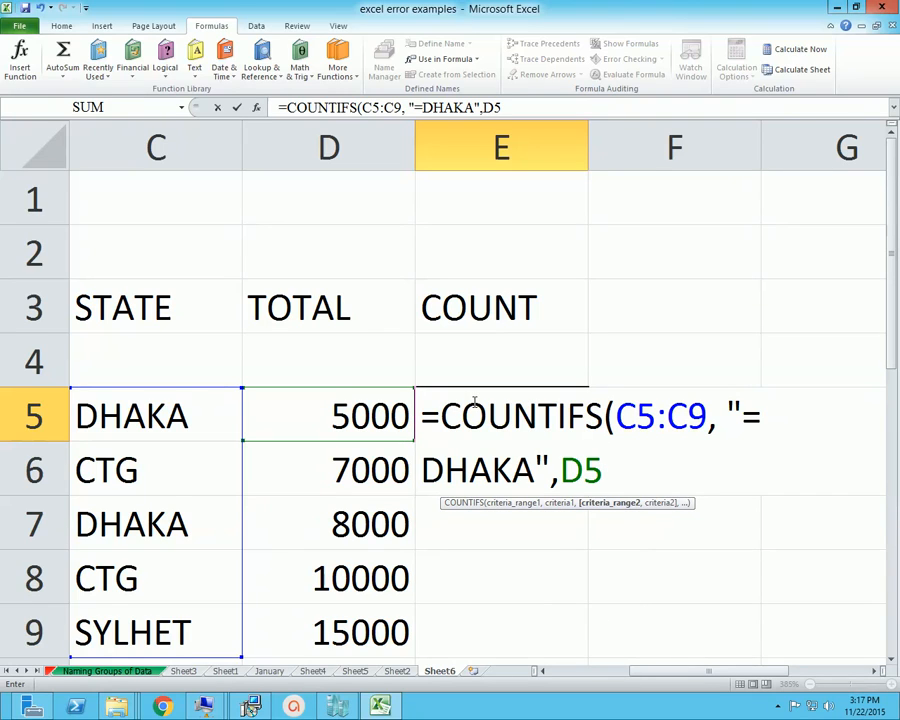
{"action": "type", "text": ":D9"}
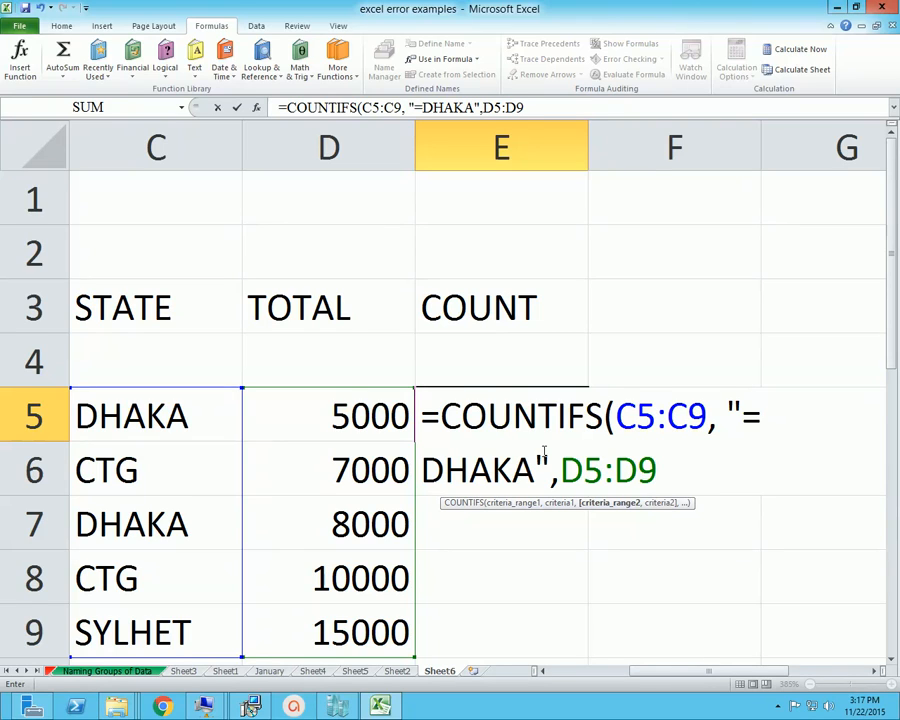
{"action": "type", "text": ","}
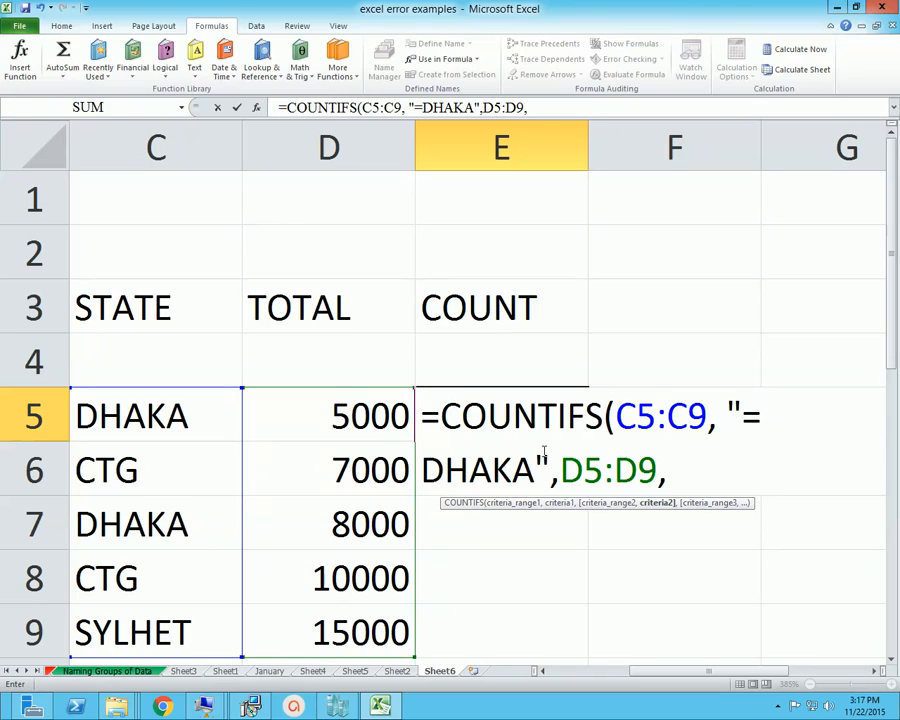
{"action": "type", "text": "\"."}
Complete the COUNTIFS formula in E5 with ">=5000" as the criterion for the totals
{"action": "key", "text": "BackSpace"}
{"action": "type", "text": ">=500"}
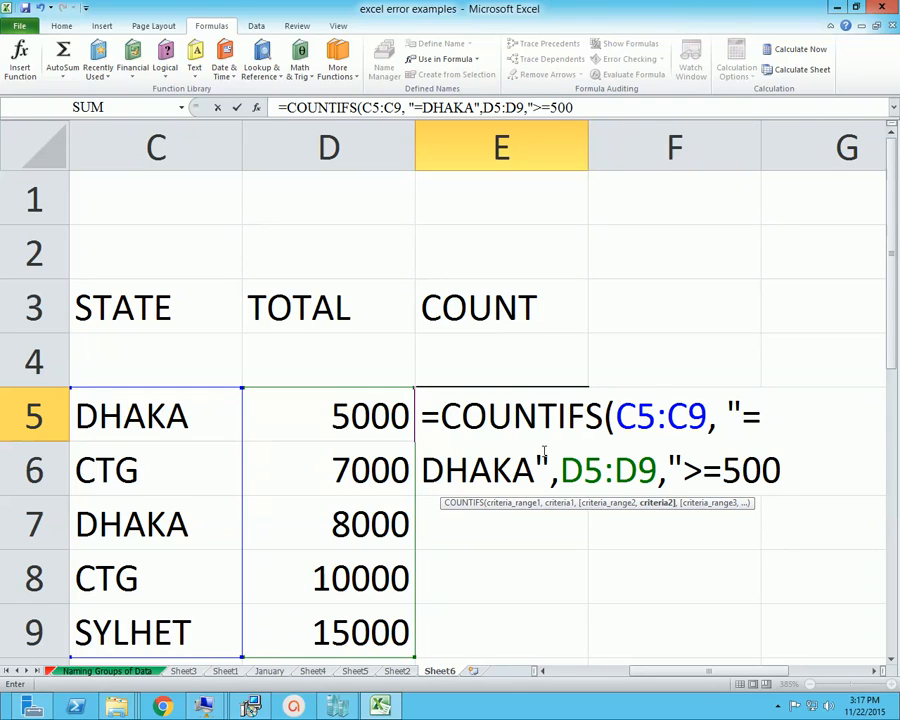
{"action": "type", "text": "0\""}
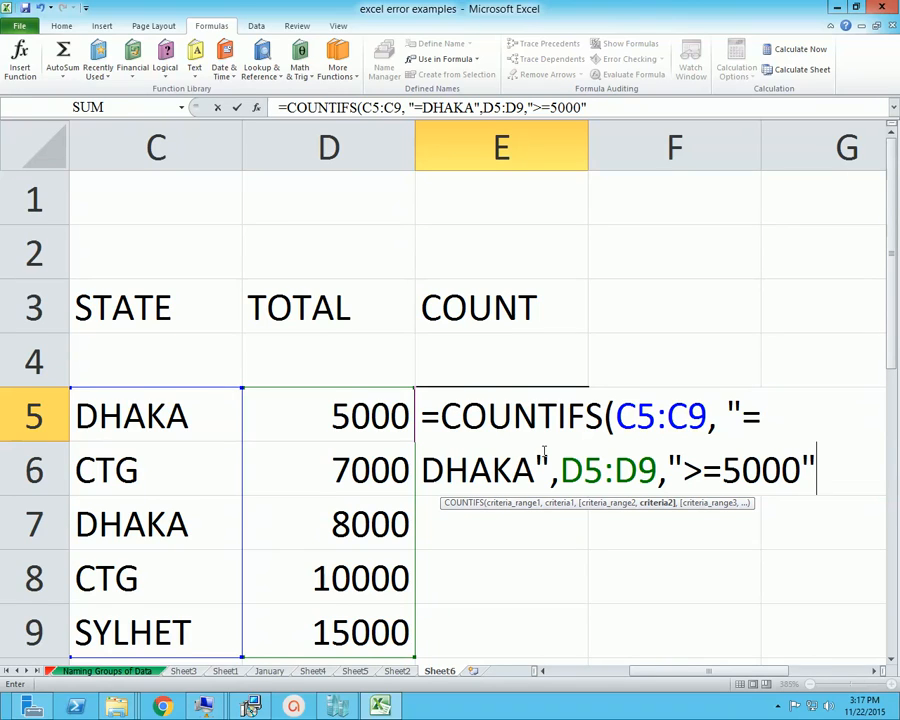
{"action": "type", "text": ")"}
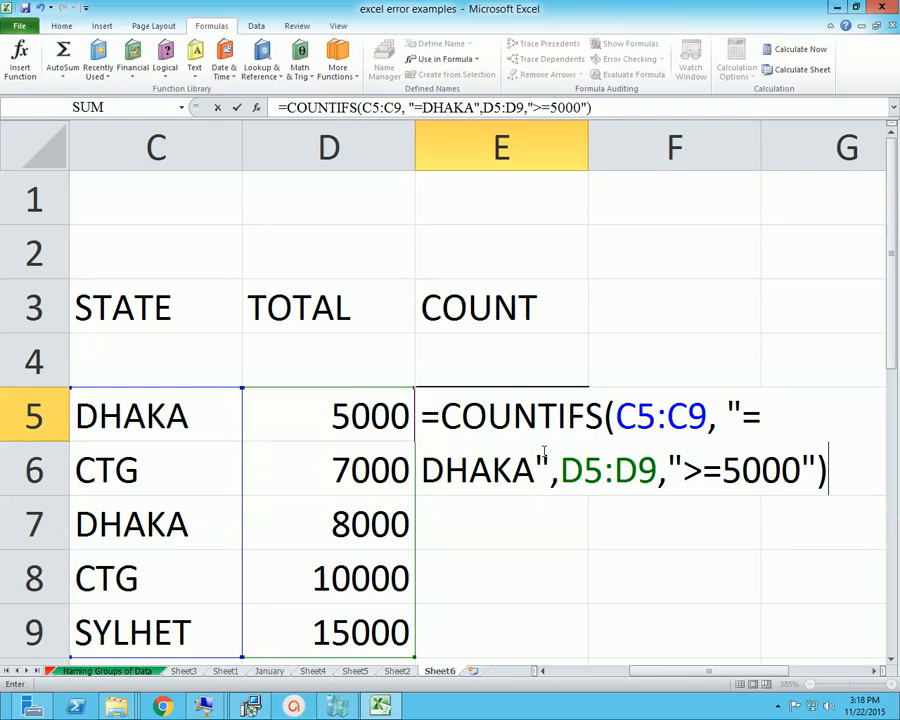
{"action": "key", "text": "Return"}
{"action": "key", "text": "Up"}
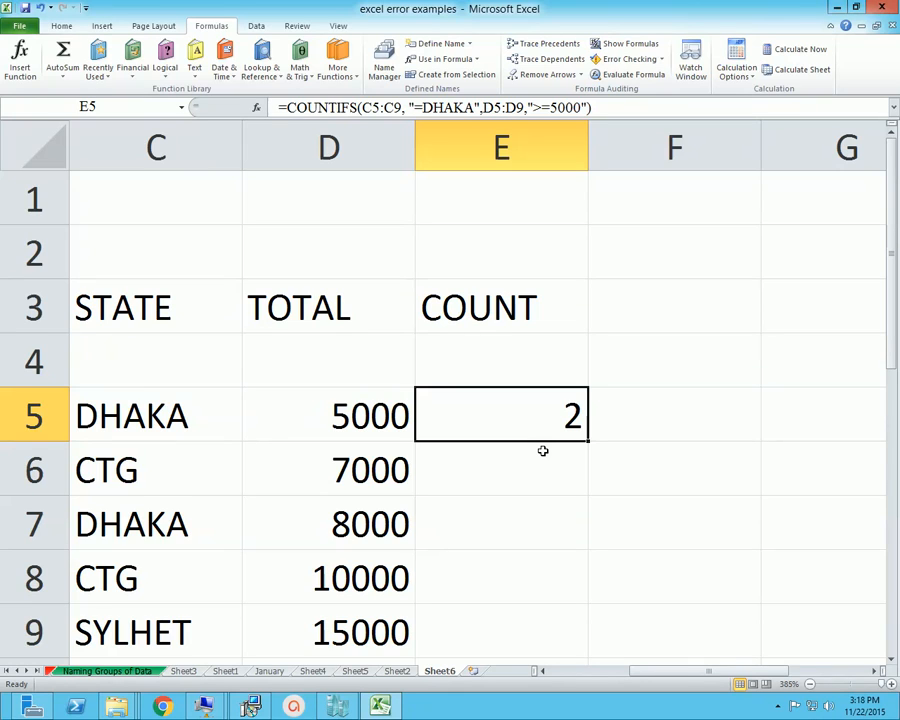
Compare the STATE and TOTAL entries row by row with the count calculated in E5
{"action": "key", "text": "Left"}
{"action": "key", "text": "Left"}
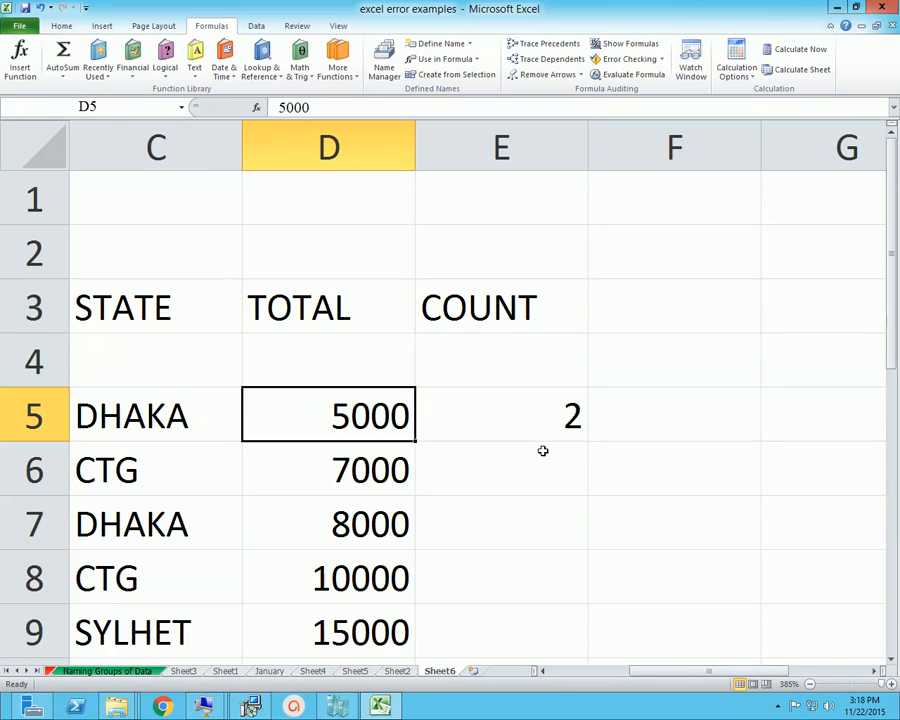
{"action": "key", "text": "Down"}
{"action": "key", "text": "Down"}
{"action": "key", "text": "Down"}
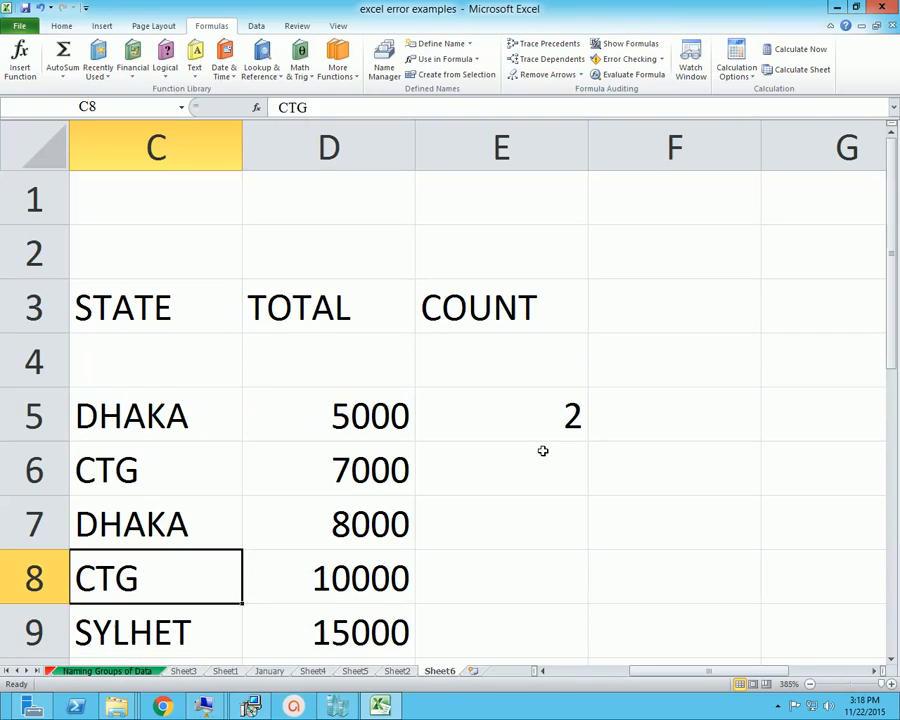
{"action": "key", "text": "Up"}
{"action": "key", "text": "Up"}
{"action": "key", "text": "Up"}
{"action": "key", "text": "Right"}
{"action": "key", "text": "Right"}
{"action": "key", "text": "Left"}
{"action": "key", "text": "Left"}
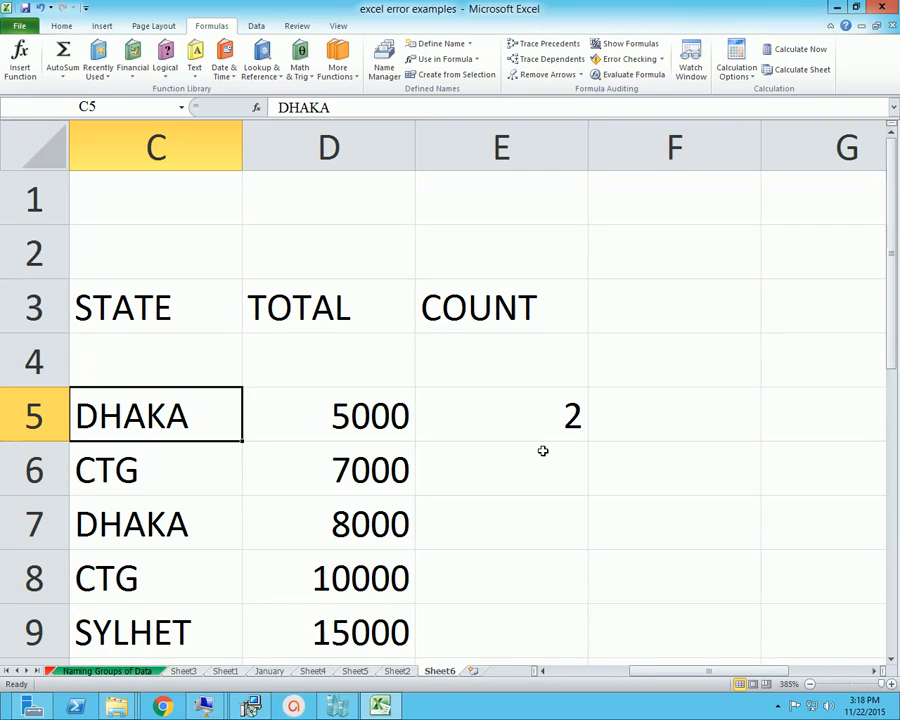
{"action": "key", "text": "Down"}
{"action": "key", "text": "Down"}
{"action": "key", "text": "Down"}
{"action": "key", "text": "Down"}
{"action": "key", "text": "Up"}
{"action": "key", "text": "Up"}
{"action": "key", "text": "Up"}
{"action": "key", "text": "Up"}
{"action": "key", "text": "Right"}
{"action": "key", "text": "Down"}
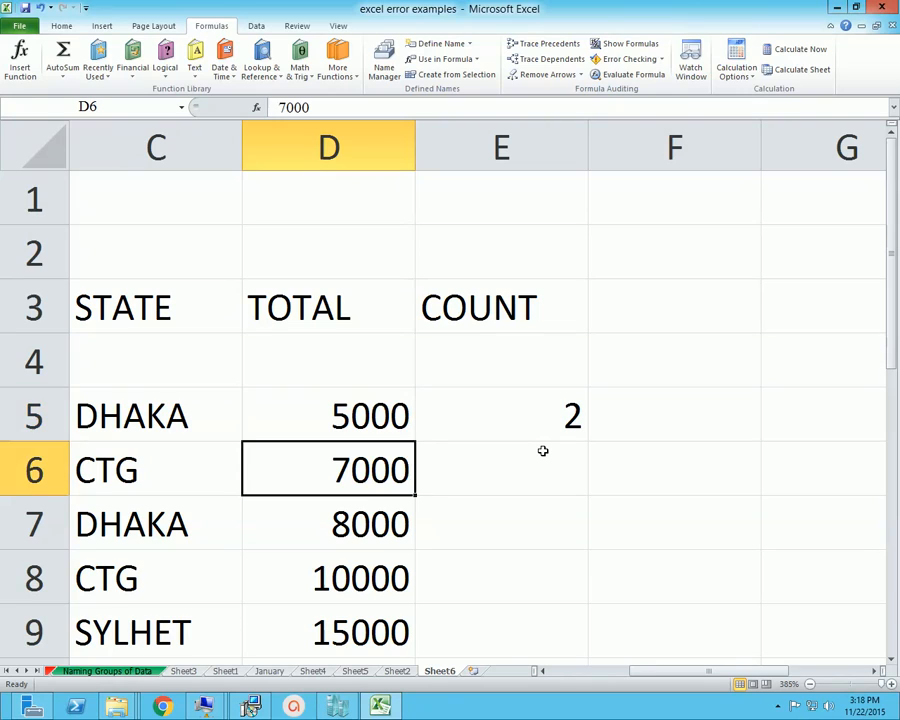
{"action": "key", "text": "Down"}
{"action": "key", "text": "Up"}
{"action": "key", "text": "Up"}
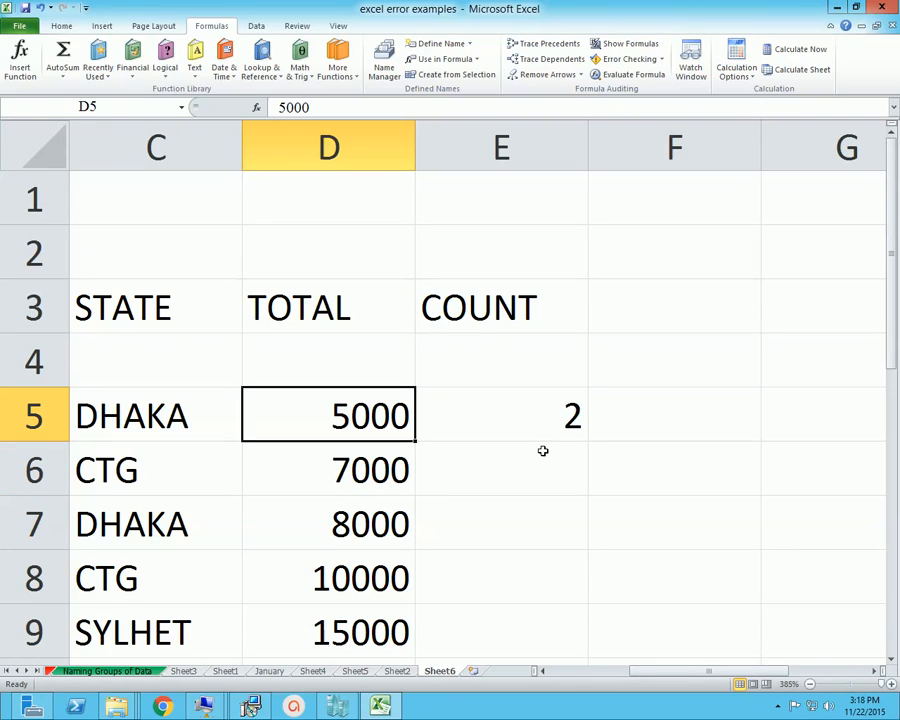
{"action": "key", "text": "Right"}
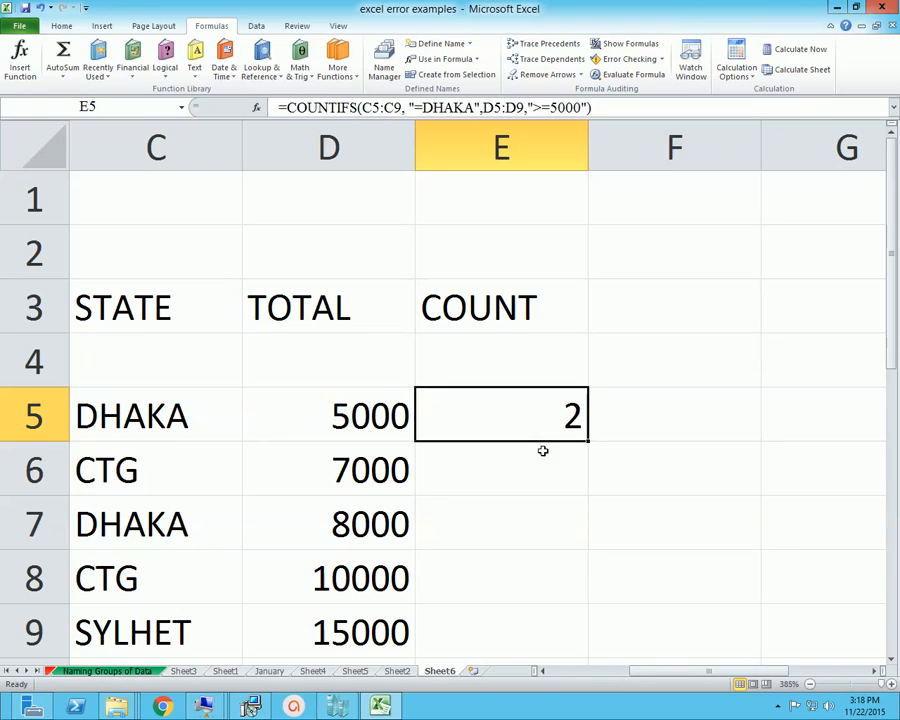
Change the total criterion of the COUNTIFS formula in E5 to ">=6000"
{"action": "left_click", "coordinate": [558, 108]}
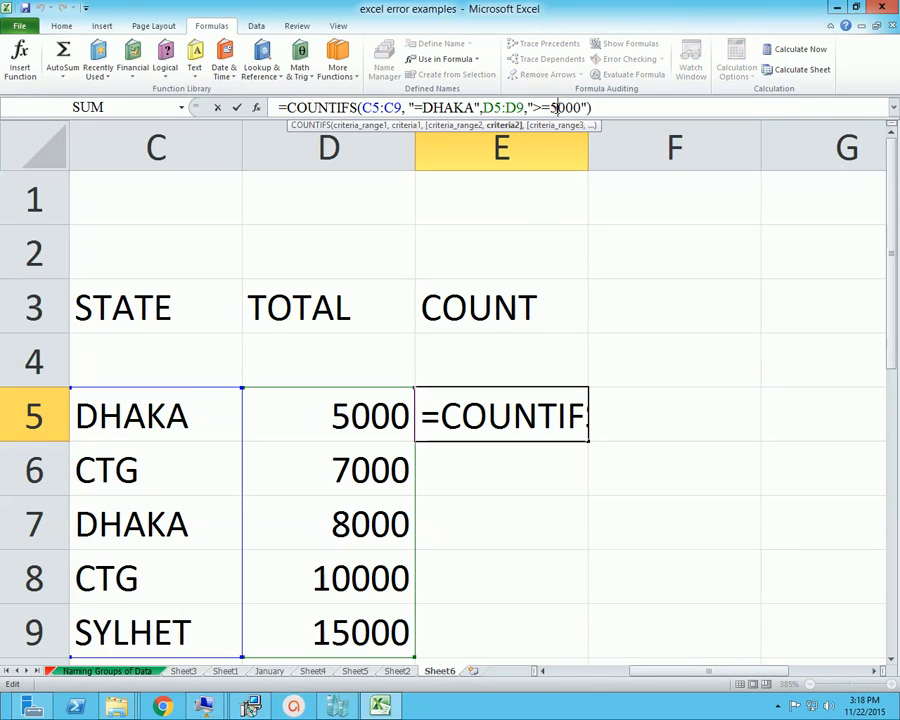
{"action": "key", "text": "BackSpace"}
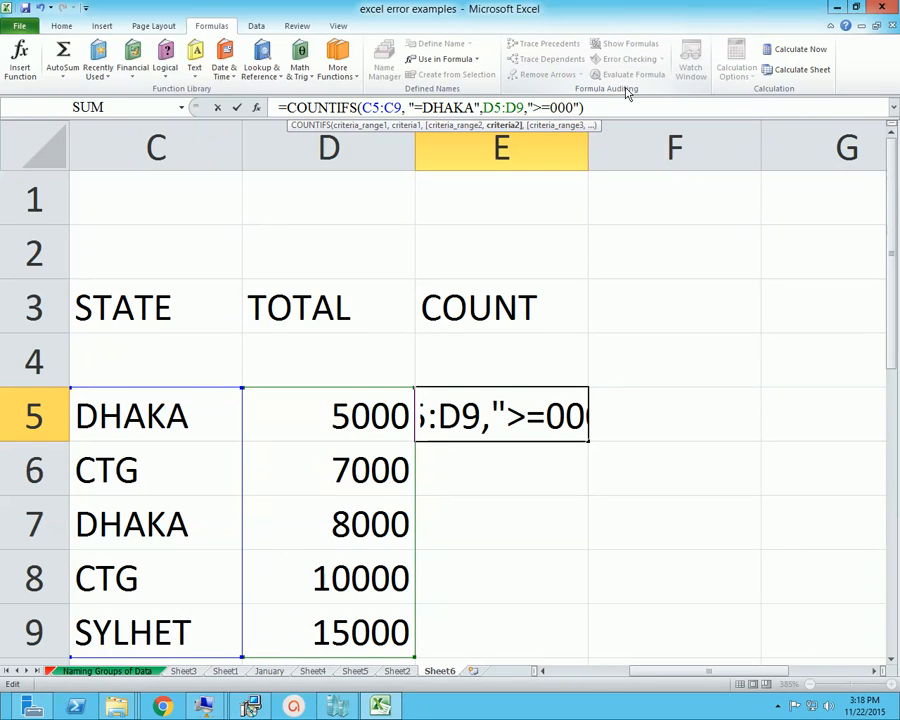
{"action": "type", "text": "6"}
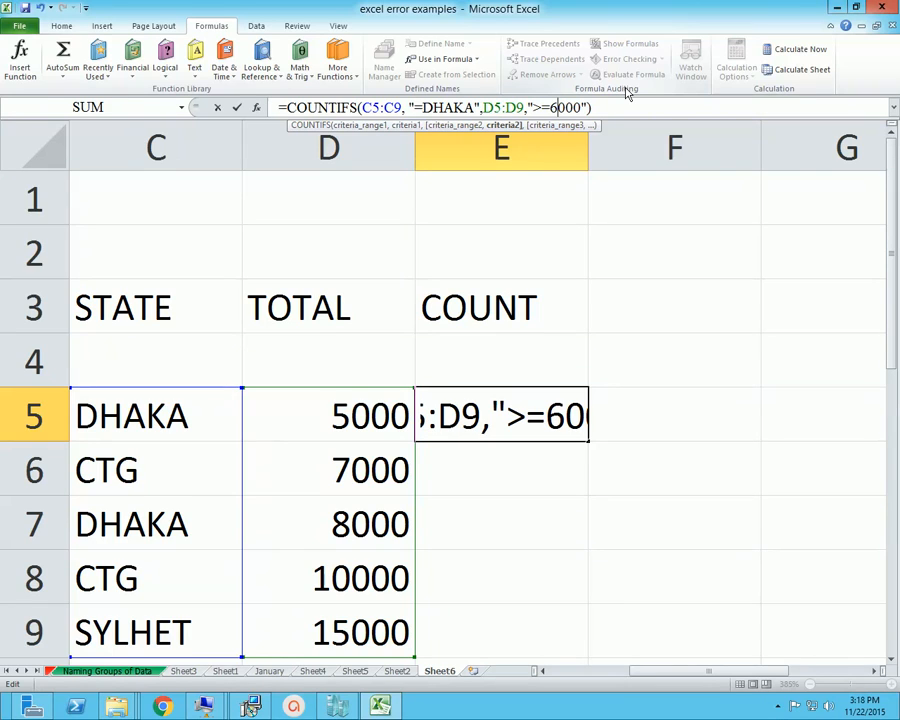
{"action": "key", "text": "Return"}
{"action": "key", "text": "Up"}
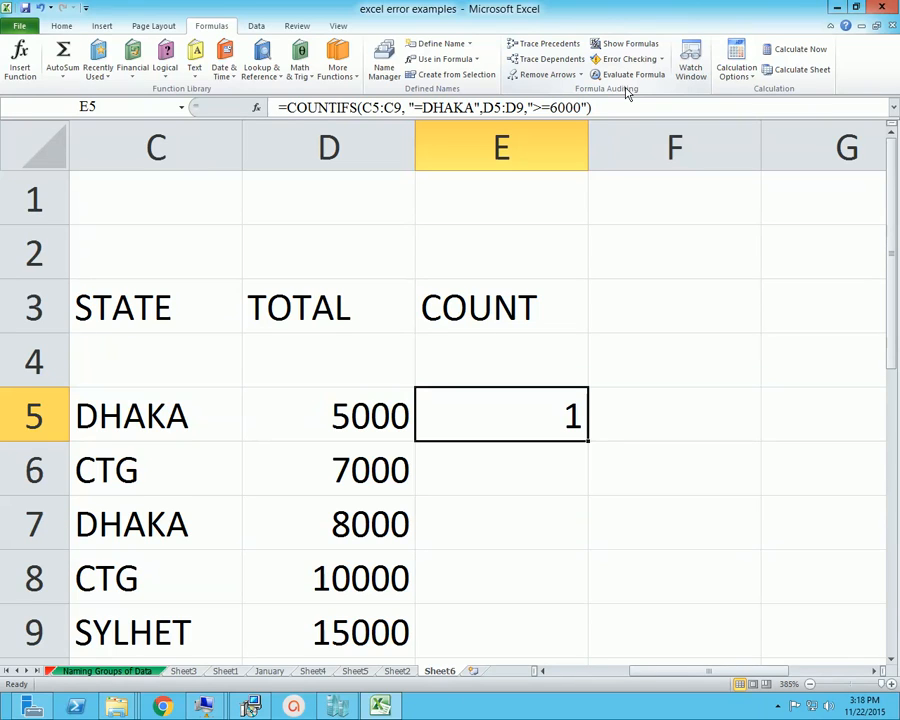
Replace the state criterion in the E5 COUNTIFS formula with "=CTG"
{"action": "left_click", "coordinate": [467, 107]}
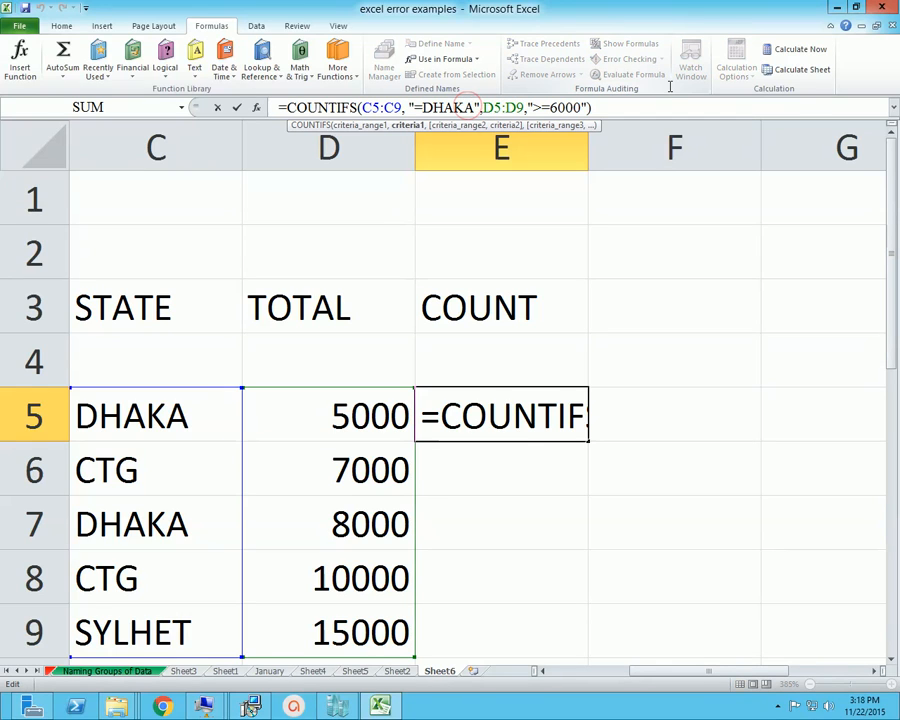
{"action": "key", "text": "Left"}
{"action": "key", "text": "Left"}
{"action": "key", "text": "Left"}
{"action": "key", "text": "Left"}
{"action": "key", "text": "Delete"}
{"action": "key", "text": "Delete"}
{"action": "key", "text": "Delete"}
{"action": "key", "text": "Delete"}
{"action": "key", "text": "Delete"}
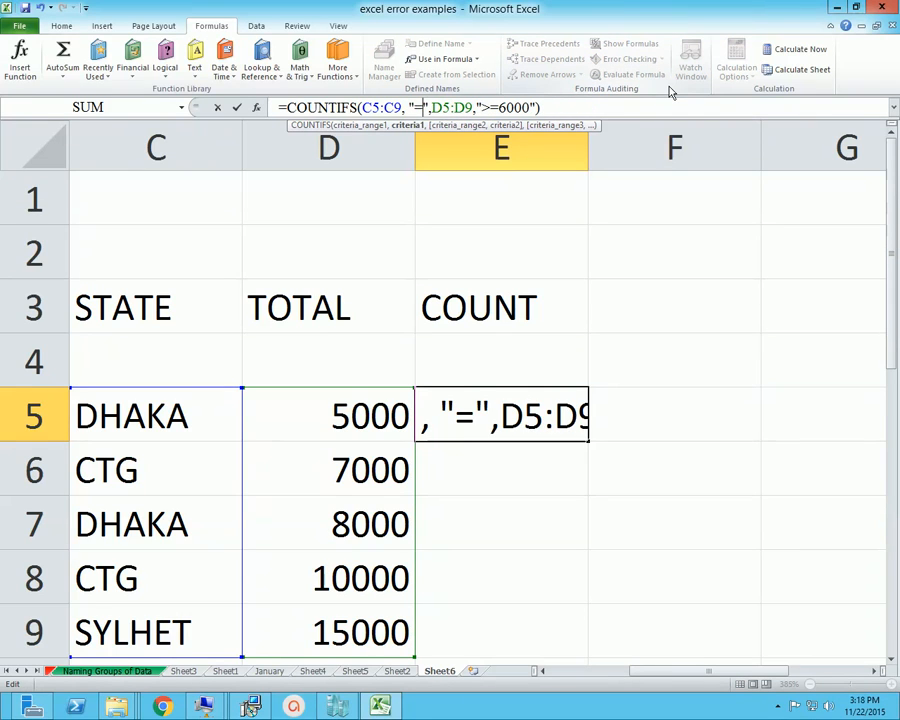
{"action": "type", "text": "CTG"}
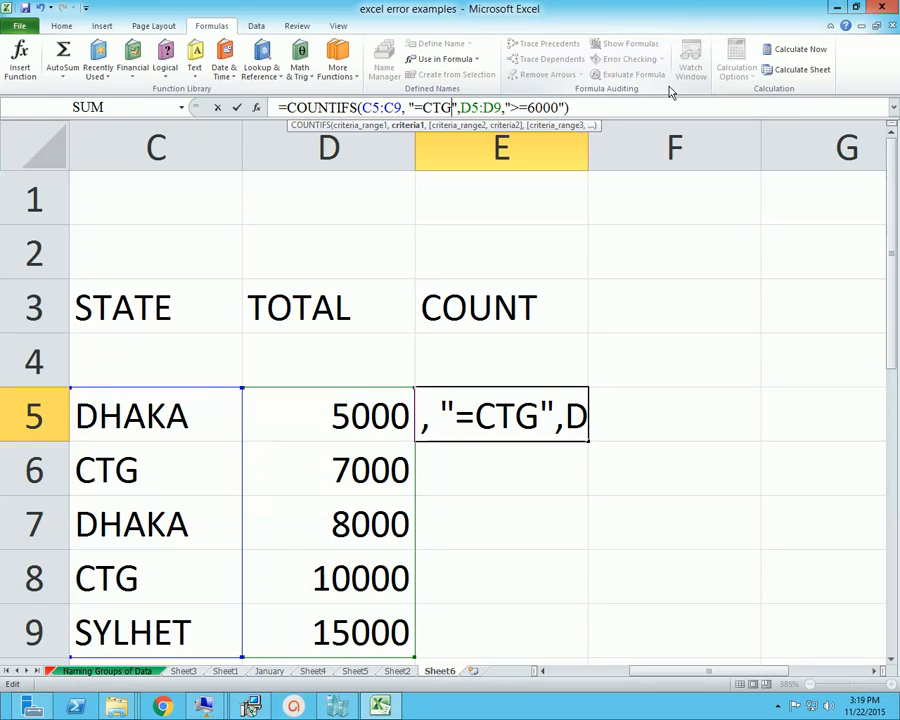
Set the total criterion of the COUNTIFS formula in E5 to ">=8000" and recalculate the cell
{"action": "key", "text": "Right"}
{"action": "key", "text": "Right"}
{"action": "key", "text": "Right"}
{"action": "key", "text": "Right"}
{"action": "key", "text": "Right"}
{"action": "key", "text": "Right"}
{"action": "key", "text": "Right"}
{"action": "key", "text": "Right"}
{"action": "key", "text": "Right"}
{"action": "key", "text": "Right"}
{"action": "key", "text": "Right"}
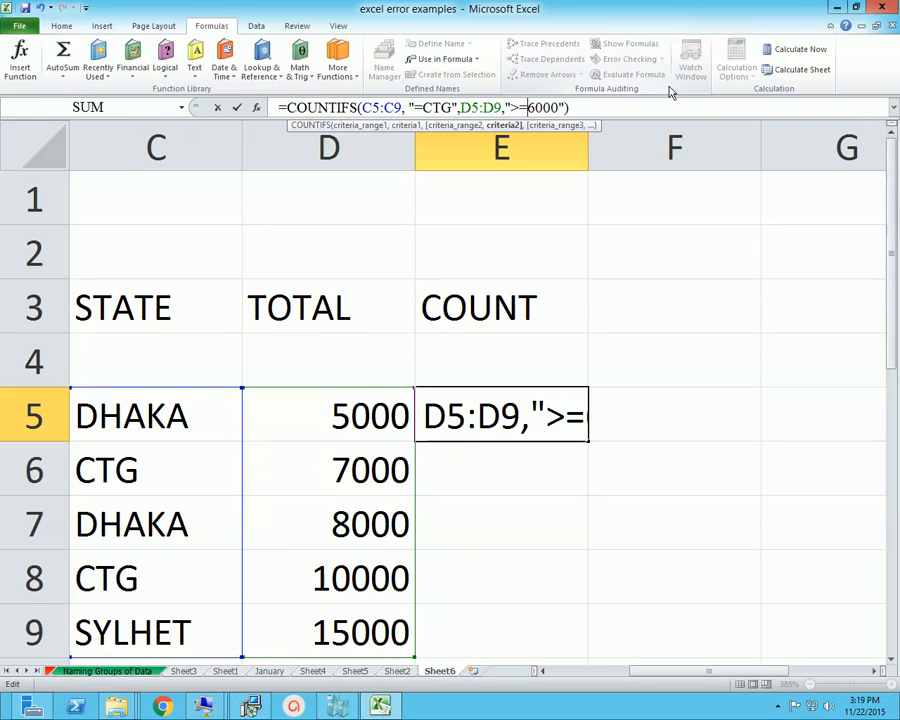
{"action": "key", "text": "shift+Right"}
{"action": "type", "text": "8"}
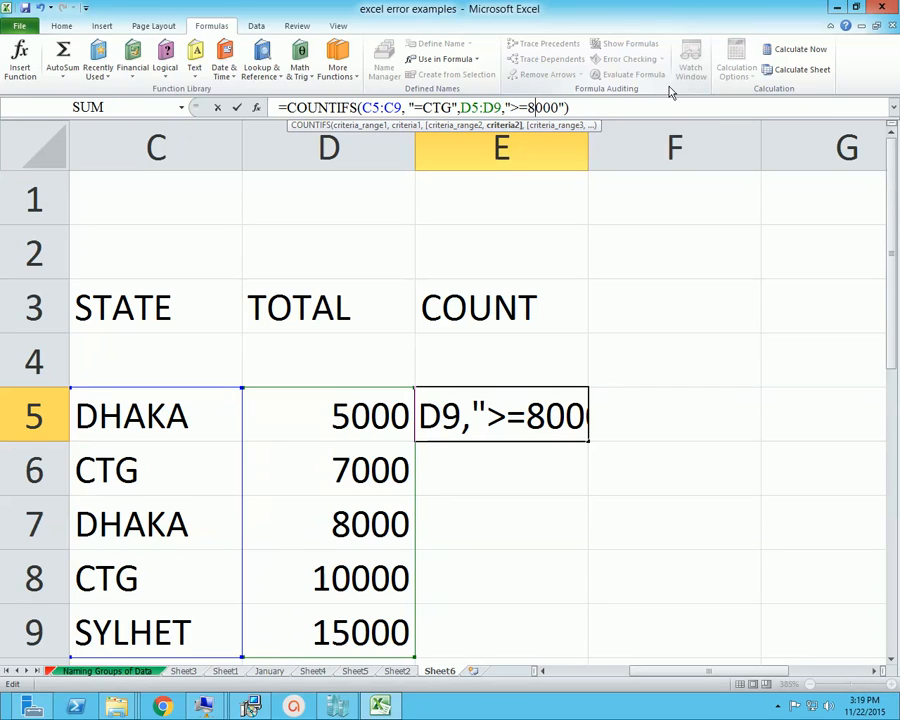
{"action": "key", "text": "Return"}
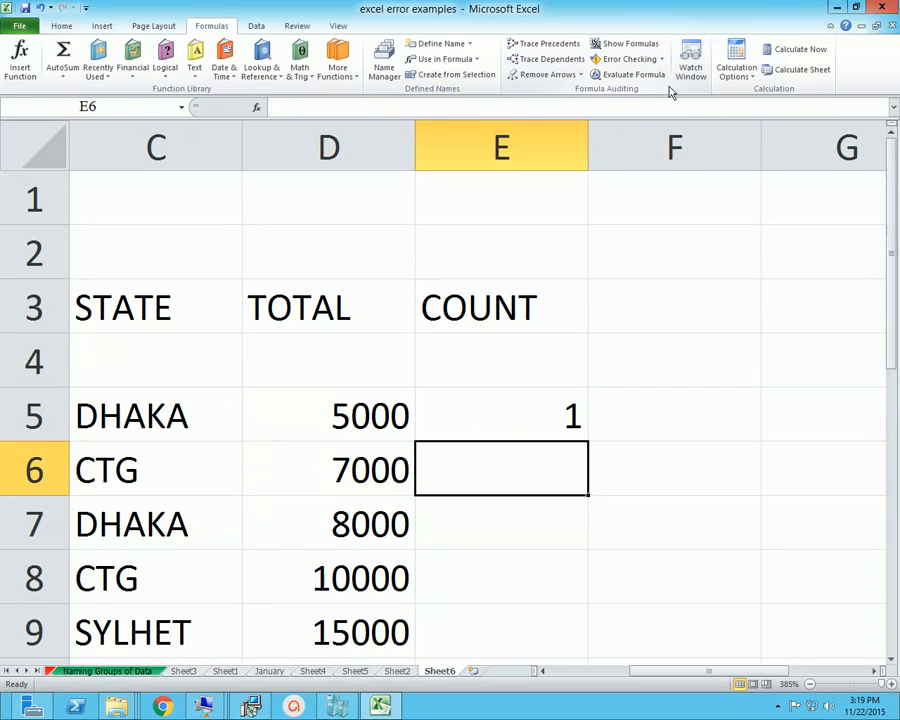
{"action": "key", "text": "Up"}
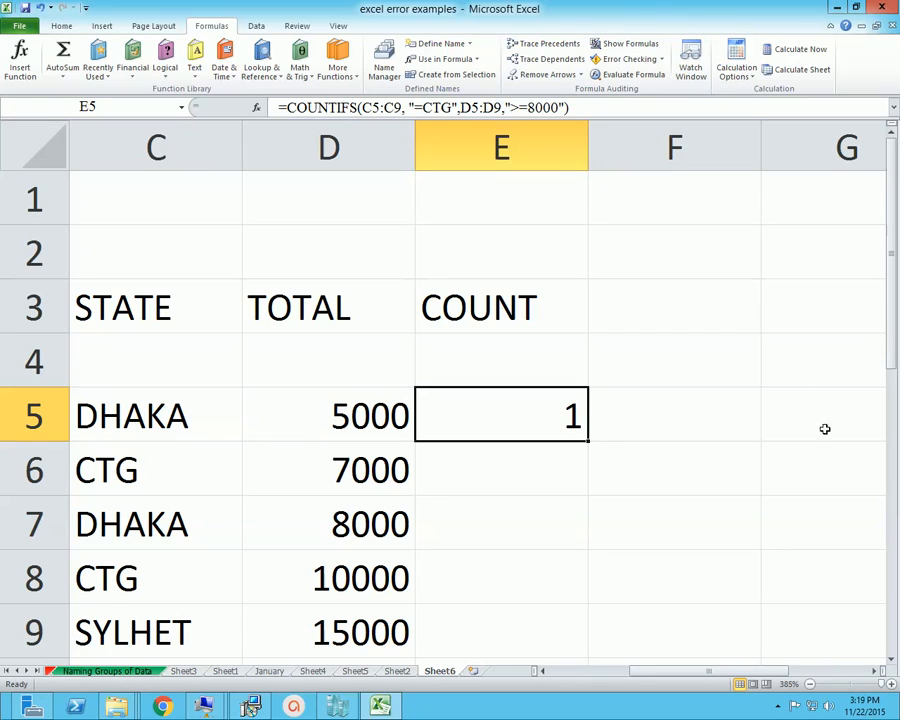
{"action": "left_click", "coordinate": [779, 708]}
{"action": "left_click", "coordinate": [755, 628]}
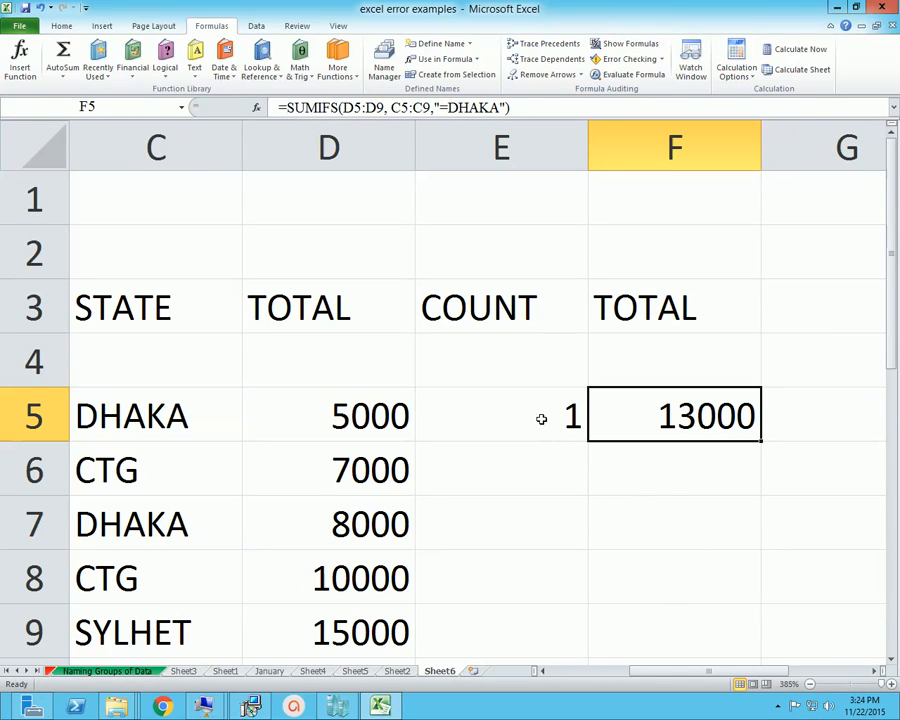
Review the SUMIFS formula in F5, including its sum range, criteria range and criterion
{"action": "left_click", "coordinate": [478, 412]}
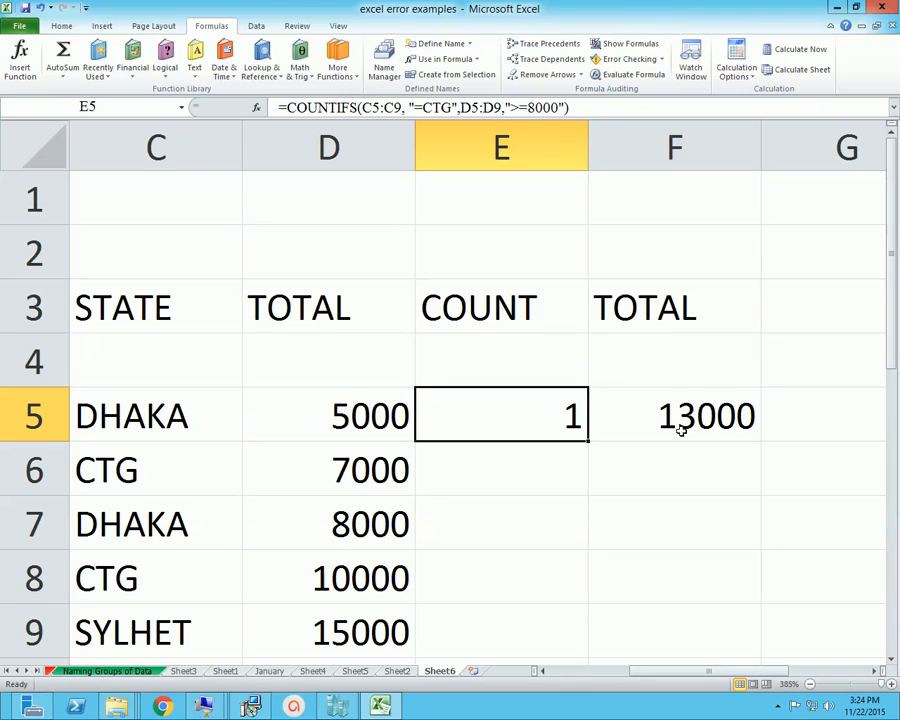
{"action": "left_click", "coordinate": [689, 410]}
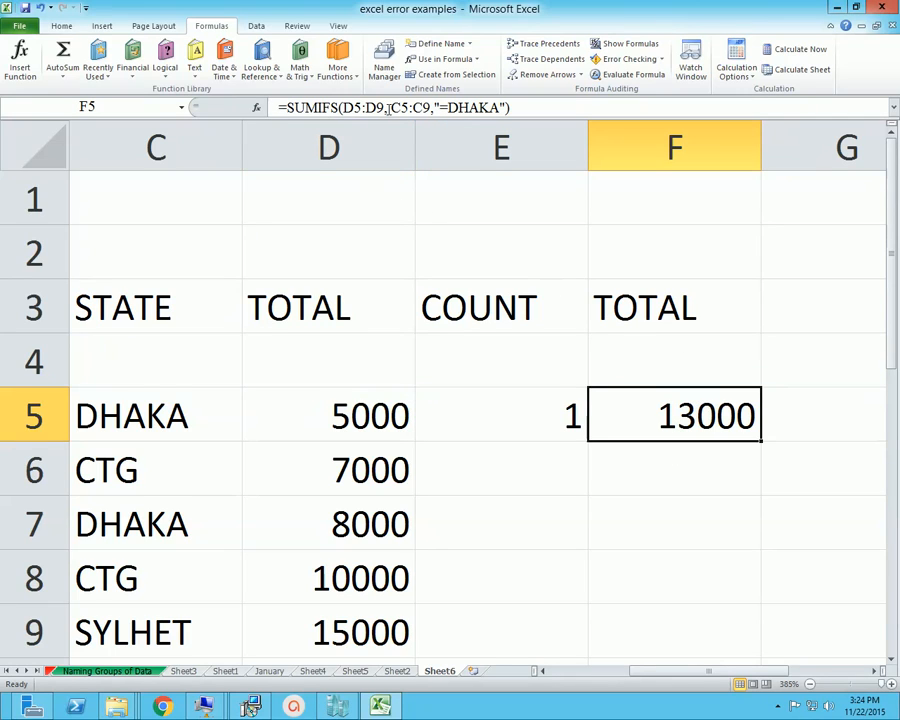
{"action": "left_click", "coordinate": [330, 106]}
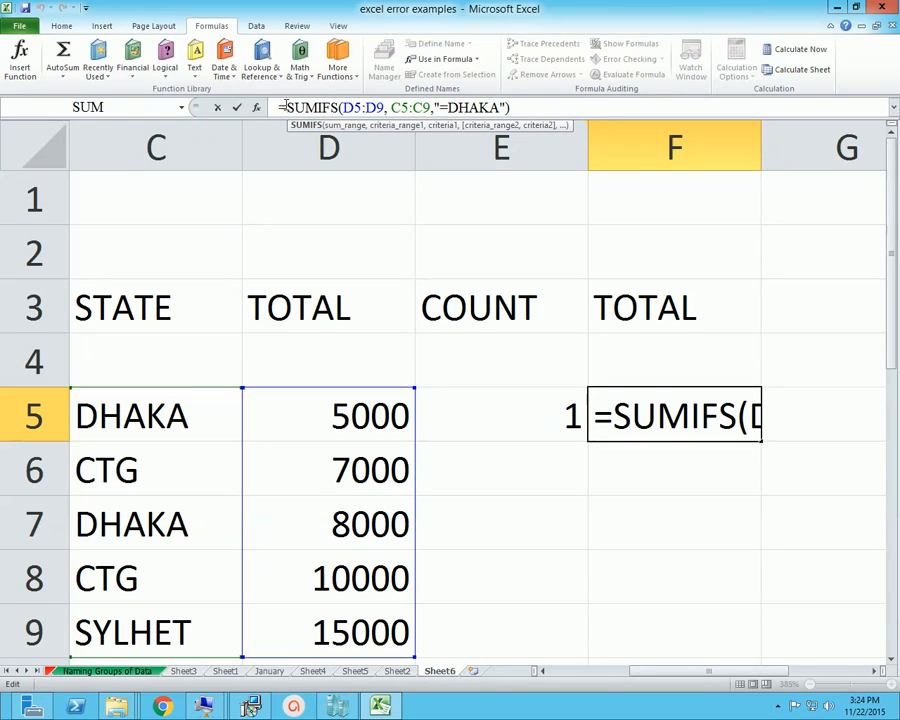
{"action": "left_click", "coordinate": [344, 107]}
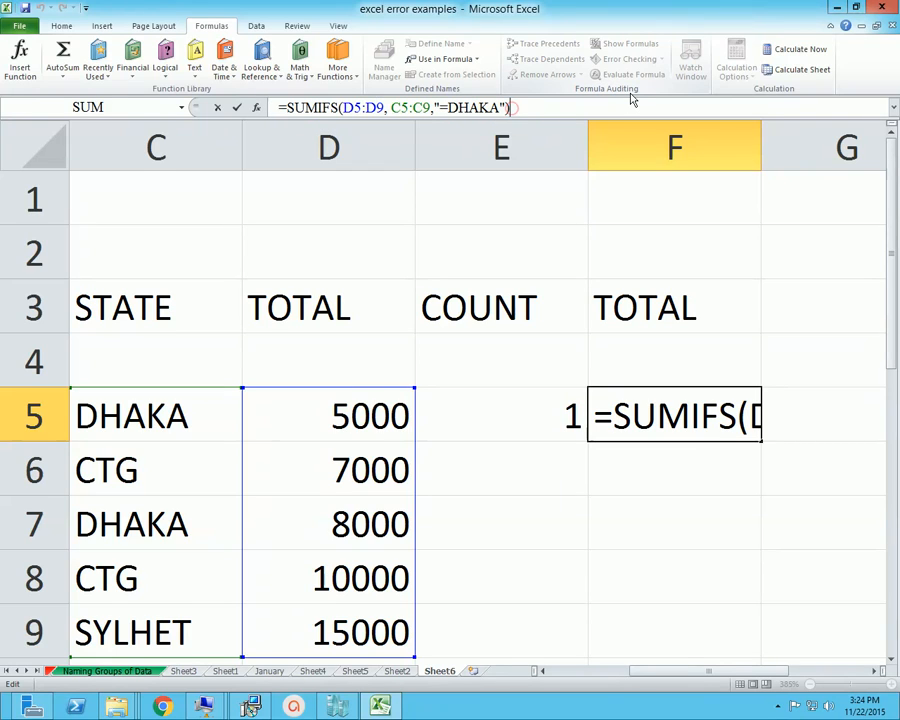
{"action": "key", "text": "Return"}
{"action": "key", "text": "Up"}
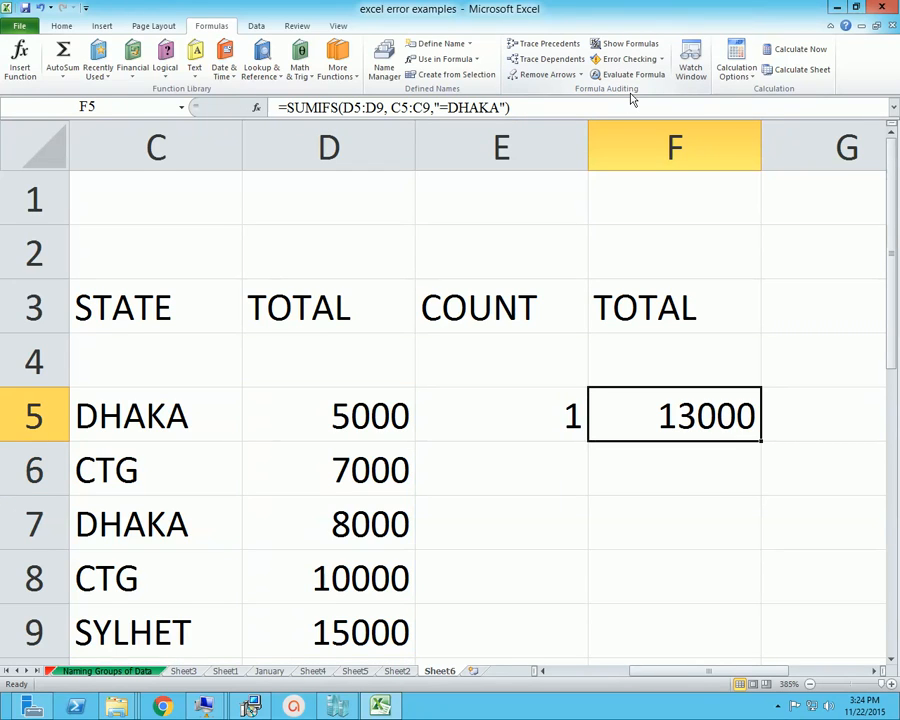
Check the totals in the two DHAKA rows against the SUMIFS result in F5
{"action": "scroll", "coordinate": [488, 374], "scroll_direction": "down", "scroll_amount": 1}
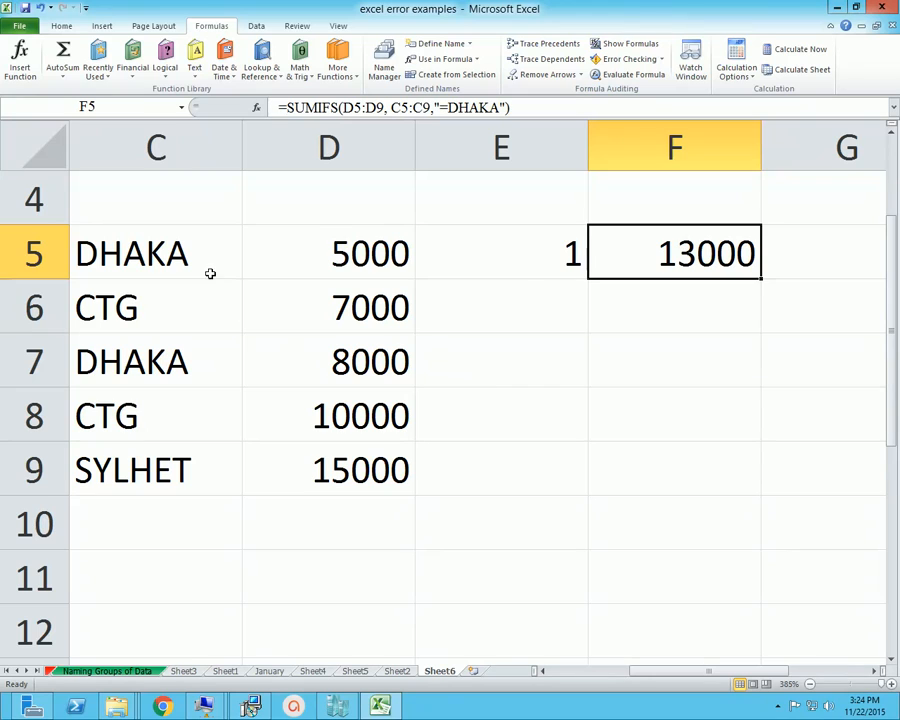
{"action": "left_click", "coordinate": [395, 265]}
{"action": "left_click", "coordinate": [127, 364]}
{"action": "left_click", "coordinate": [320, 366]}
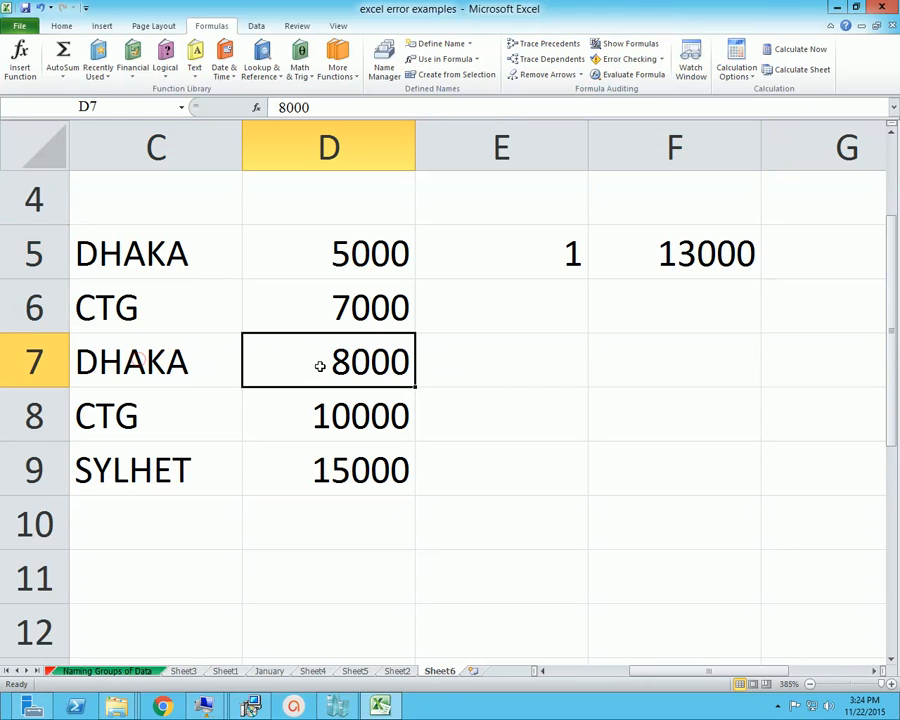
{"action": "scroll", "coordinate": [683, 408], "scroll_direction": "up", "scroll_amount": 1}
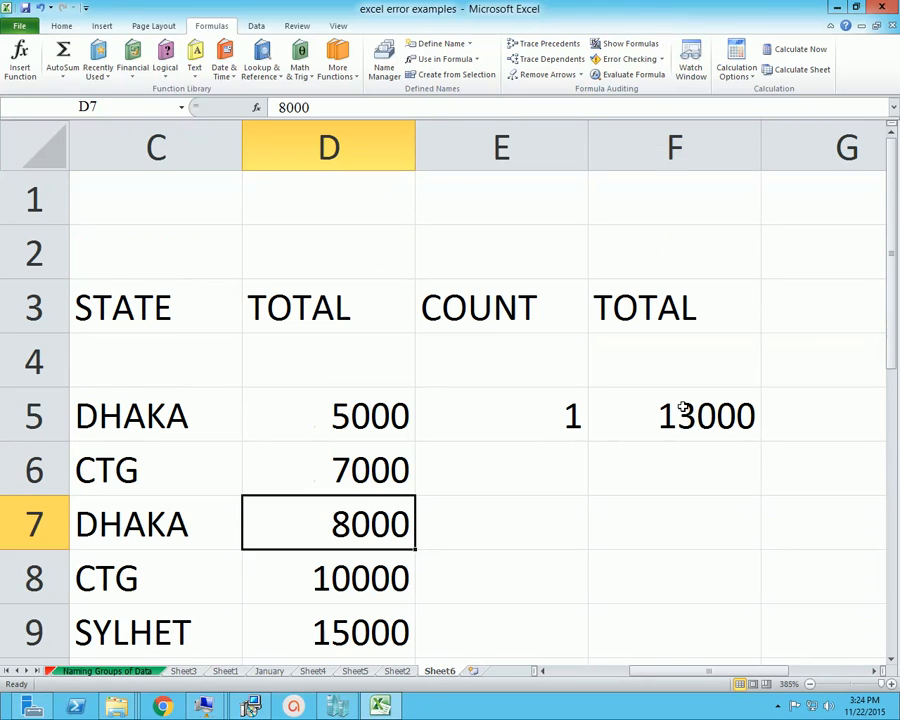
{"action": "left_click", "coordinate": [683, 408]}
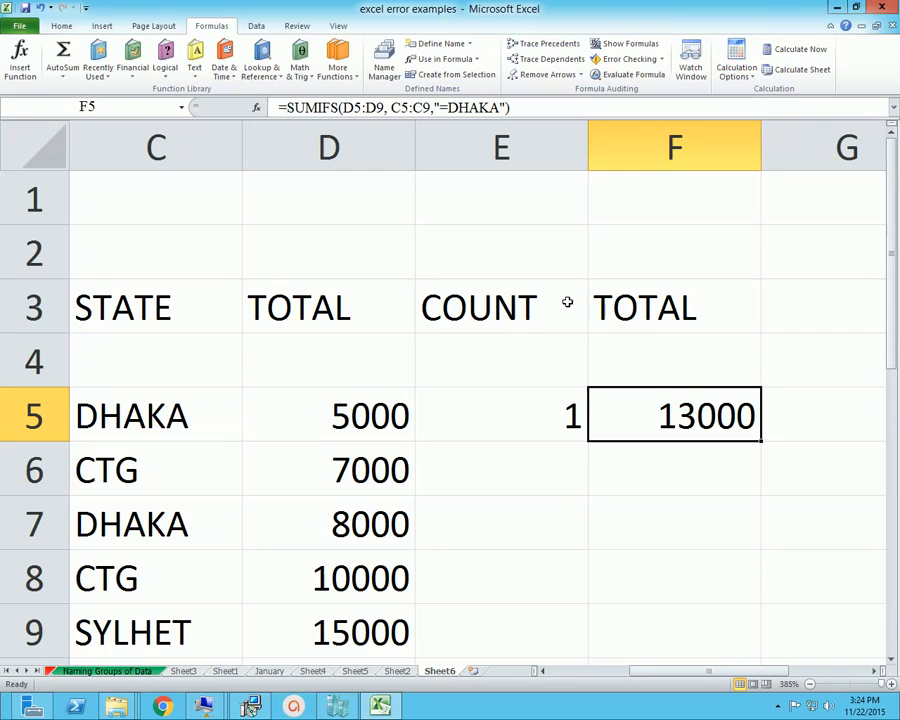
Change the state criterion of the SUMIFS formula in F5 to "=ctg" and recalculate the cell
{"action": "key", "text": "F2"}
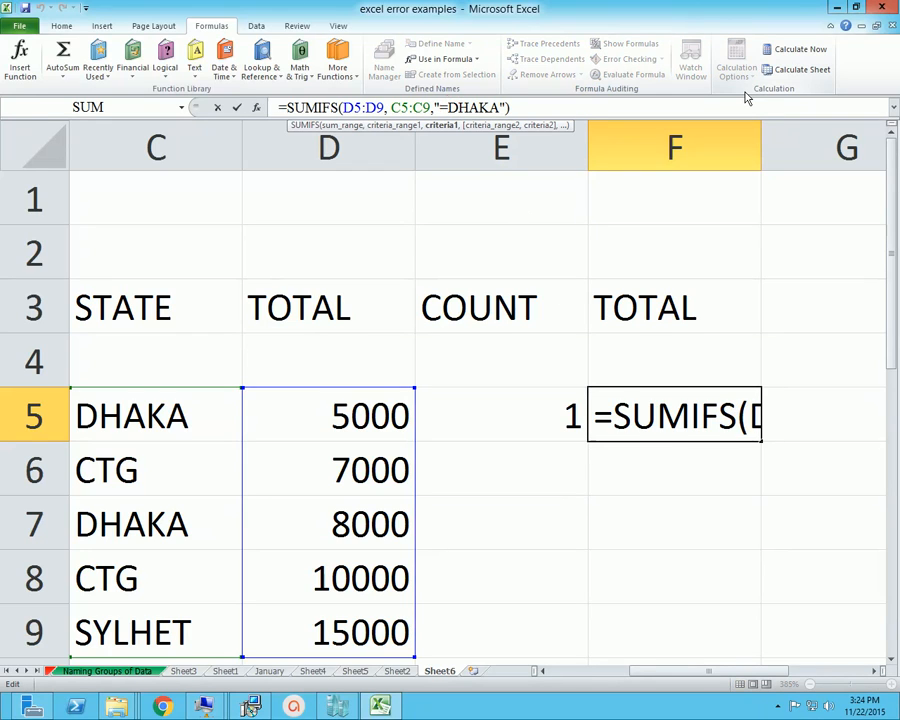
{"action": "key", "text": "Left"}
{"action": "key", "text": "shift+Right"}
{"action": "key", "text": "shift+Right"}
{"action": "key", "text": "shift+Right"}
{"action": "key", "text": "shift+Right"}
{"action": "key", "text": "shift+Right"}
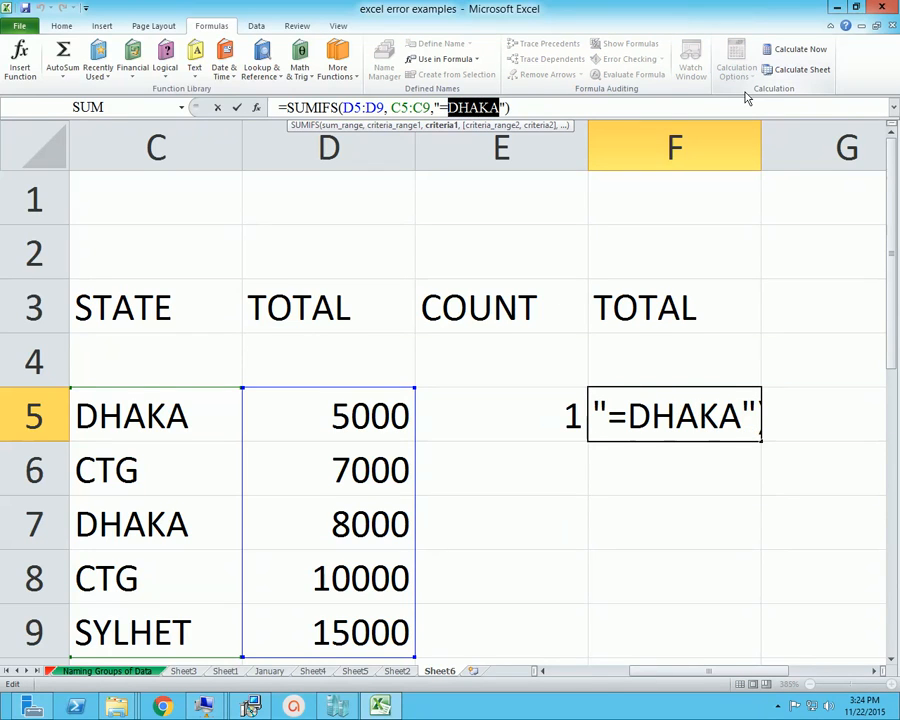
{"action": "type", "text": "ctg"}
{"action": "key", "text": "Return"}
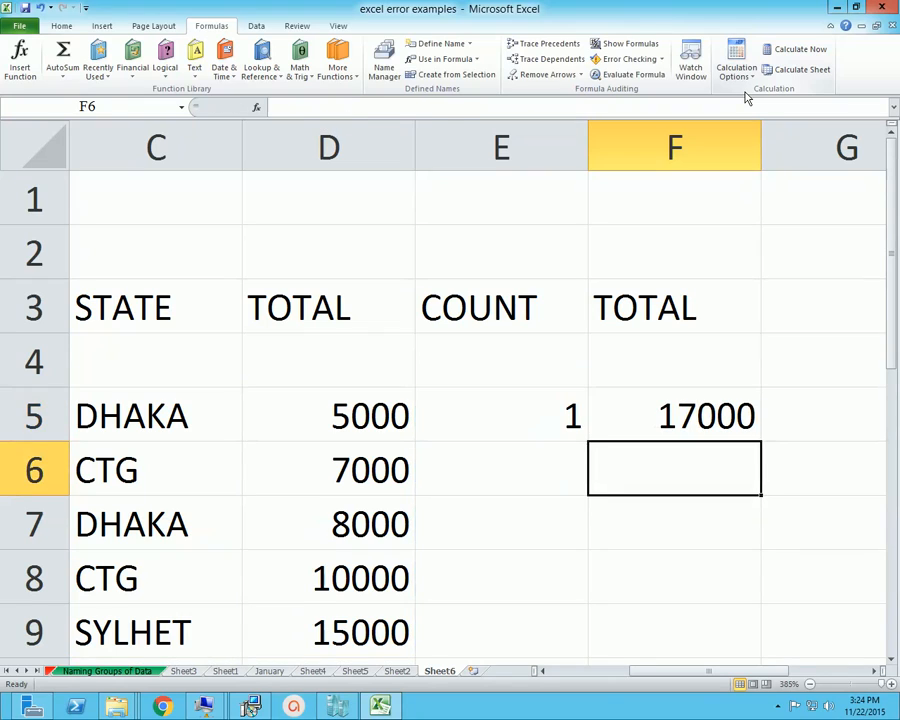
Check the totals in the two CTG rows, D6 and D8, against the SUMIFS result in F5
{"action": "key", "text": "Up"}
{"action": "left_click", "coordinate": [385, 482]}
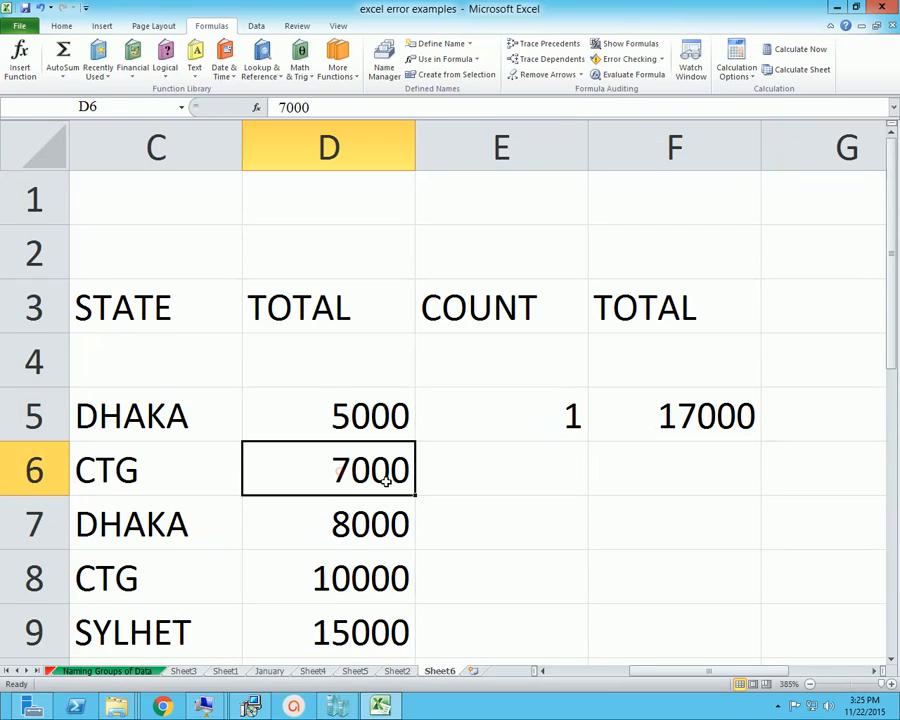
{"action": "scroll", "coordinate": [385, 482], "scroll_direction": "down", "scroll_amount": 1}
{"action": "left_click", "coordinate": [358, 428]}
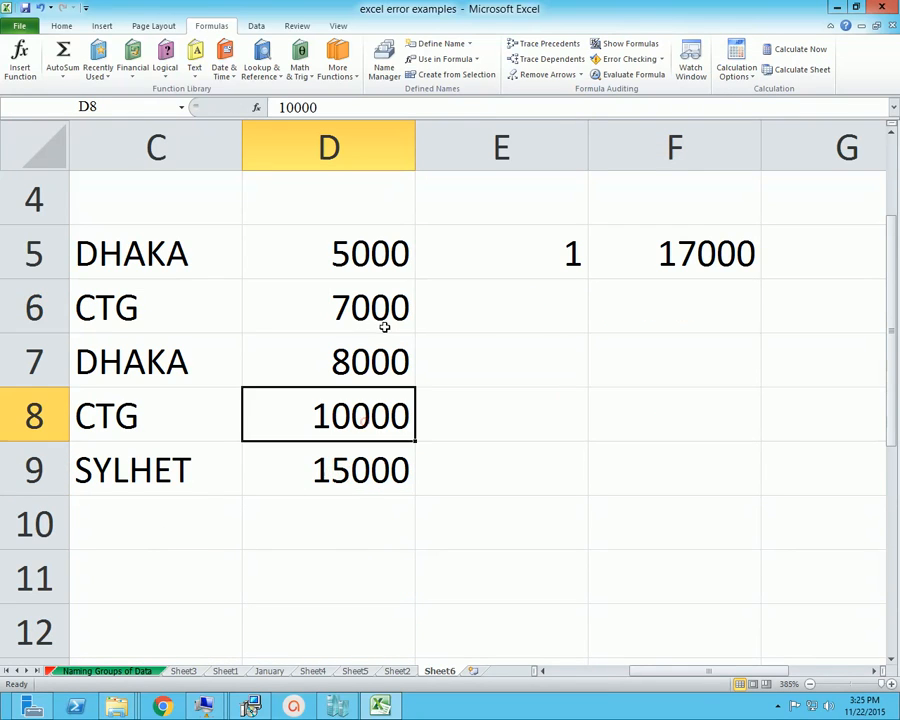
{"action": "left_click", "coordinate": [384, 327]}
{"action": "left_click", "coordinate": [694, 258]}
{"action": "scroll", "coordinate": [700, 572], "scroll_direction": "up", "scroll_amount": 1}
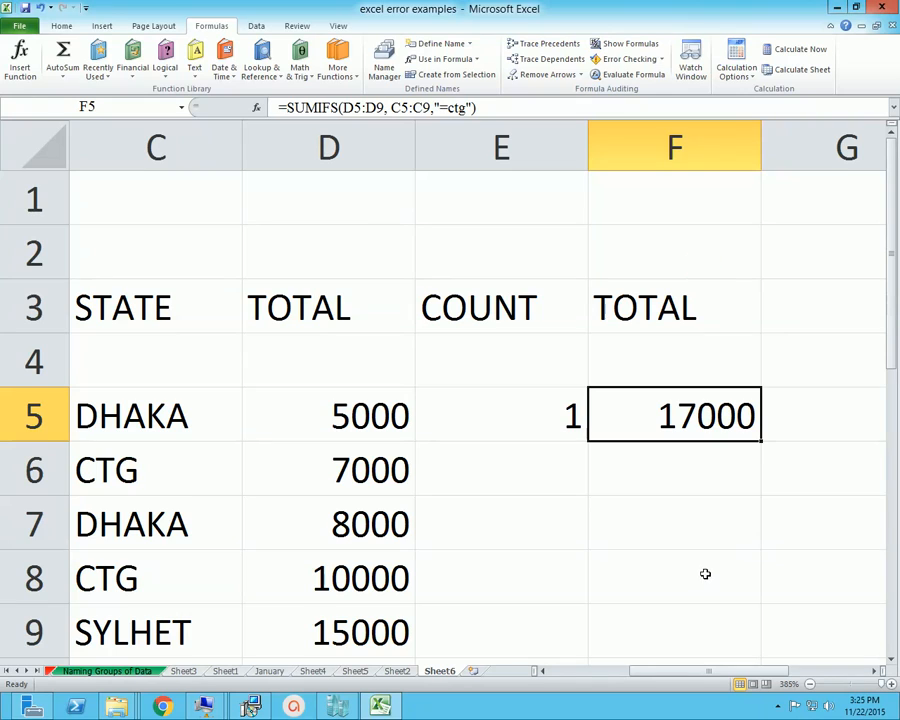
Switch to File Explorer, open MS Word Practice File from the R28 CF Praxis folder in Word, and go to the Class 19 Microsoft Excel 2010 topics
{"action": "left_click", "coordinate": [517, 110]}
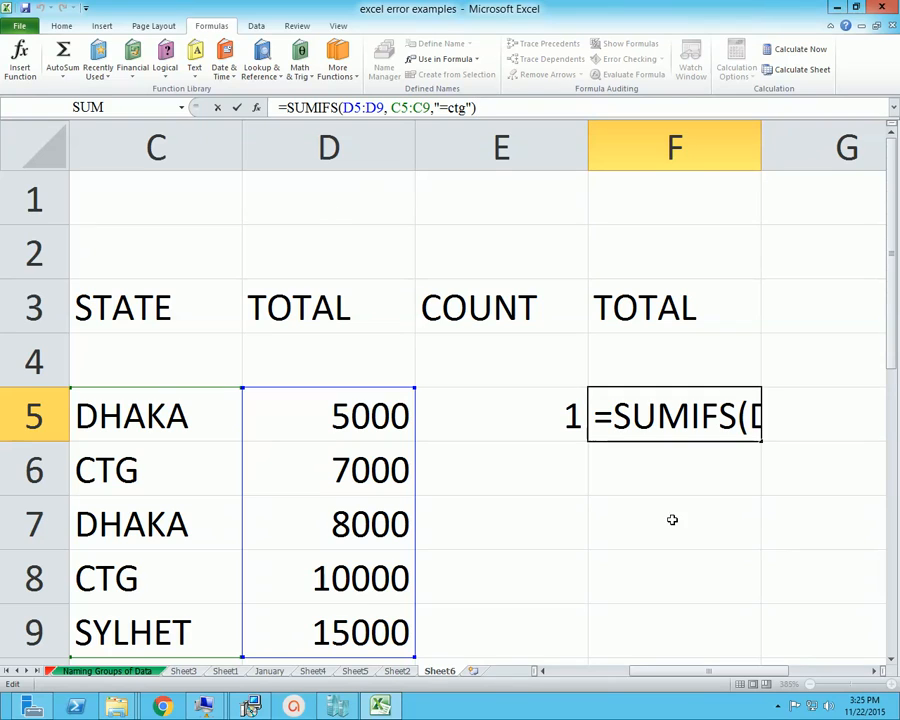
{"action": "left_click", "coordinate": [116, 707]}
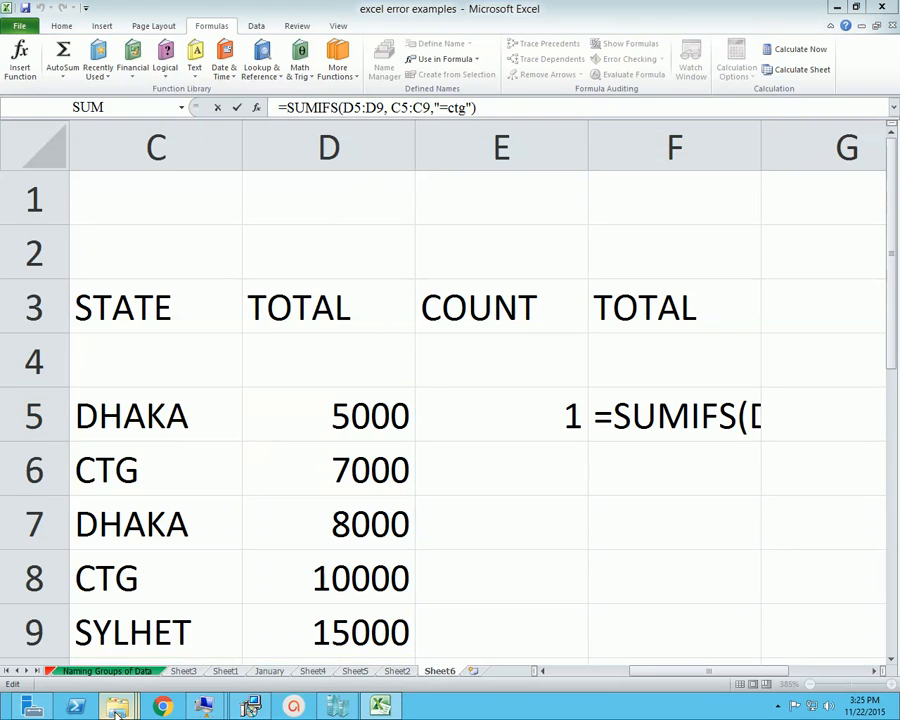
{"action": "left_click", "coordinate": [446, 668]}
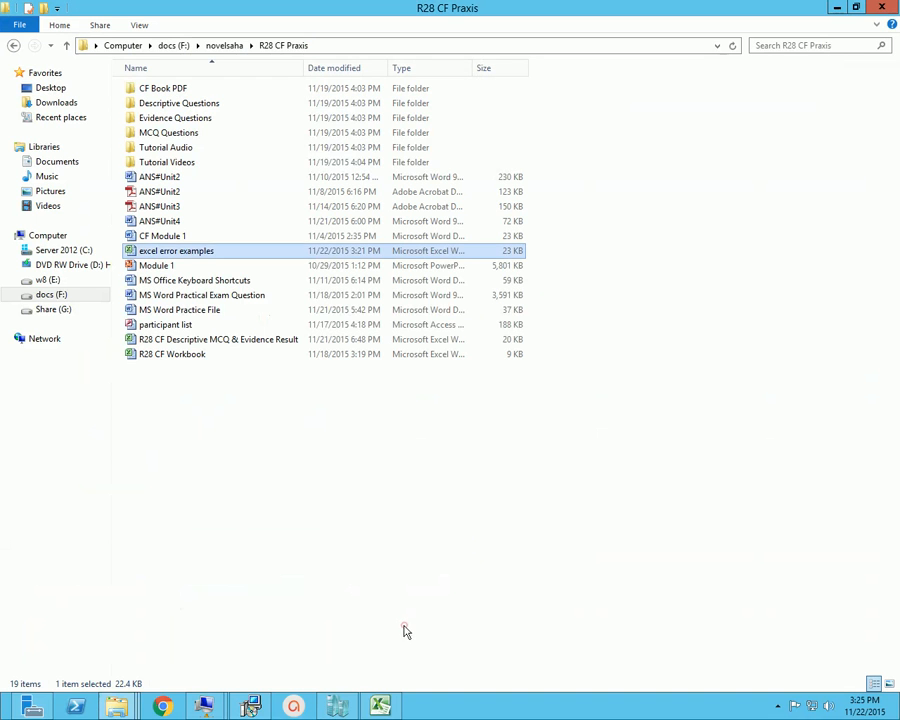
{"action": "double_click", "coordinate": [194, 312]}
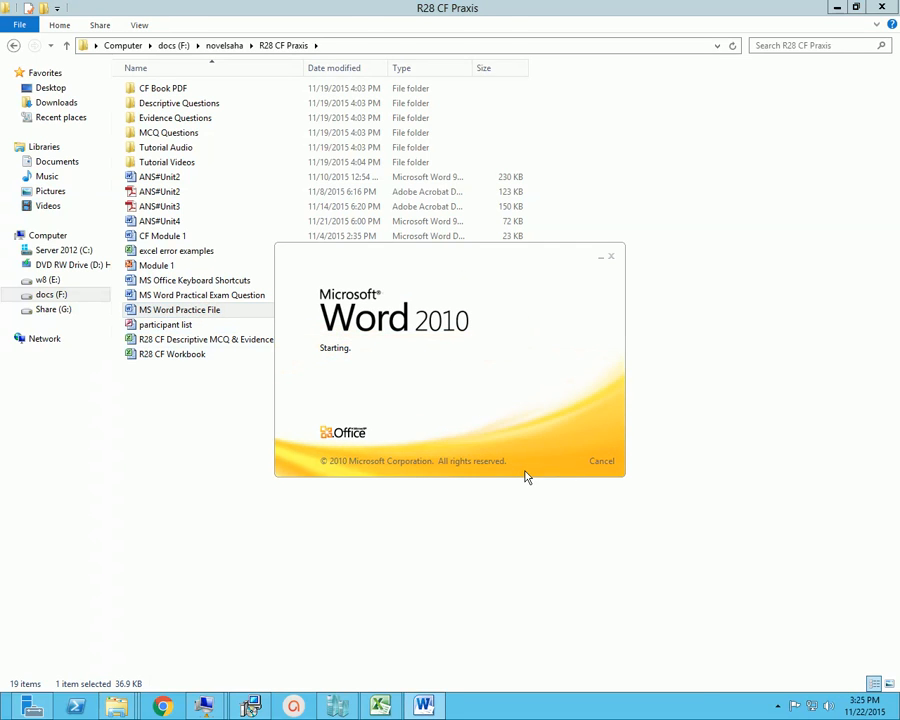
{"action": "left_click_drag", "start_coordinate": [895, 145], "coordinate": [878, 565]}
{"action": "scroll", "coordinate": [691, 451], "scroll_direction": "down", "scroll_amount": 1}
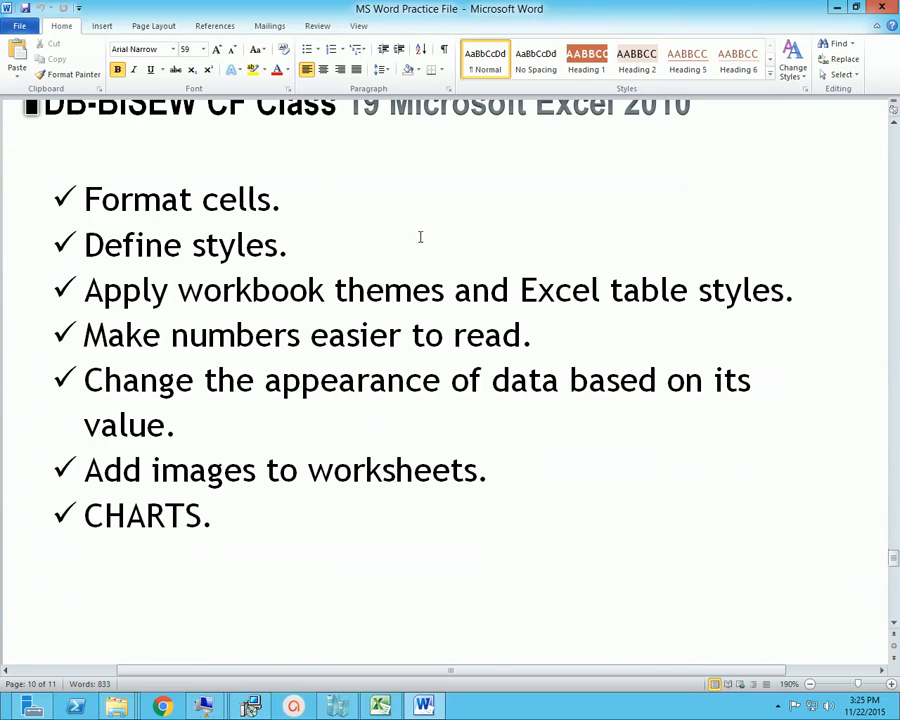
Review the Class 19 topic list items on formatting cells, defining styles, and applying workbook themes and Excel table styles
{"action": "left_click_drag", "start_coordinate": [419, 236], "coordinate": [446, 263]}
{"action": "left_click", "coordinate": [432, 198]}
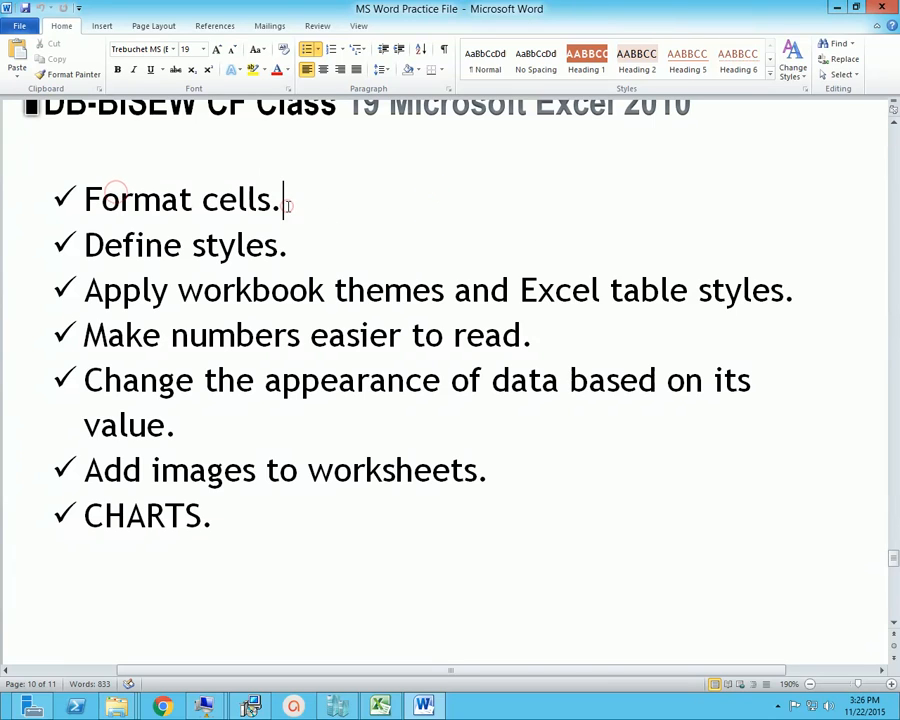
{"action": "left_click", "coordinate": [301, 245]}
{"action": "left_click", "coordinate": [178, 290]}
{"action": "left_click", "coordinate": [253, 292]}
{"action": "left_click", "coordinate": [325, 292]}
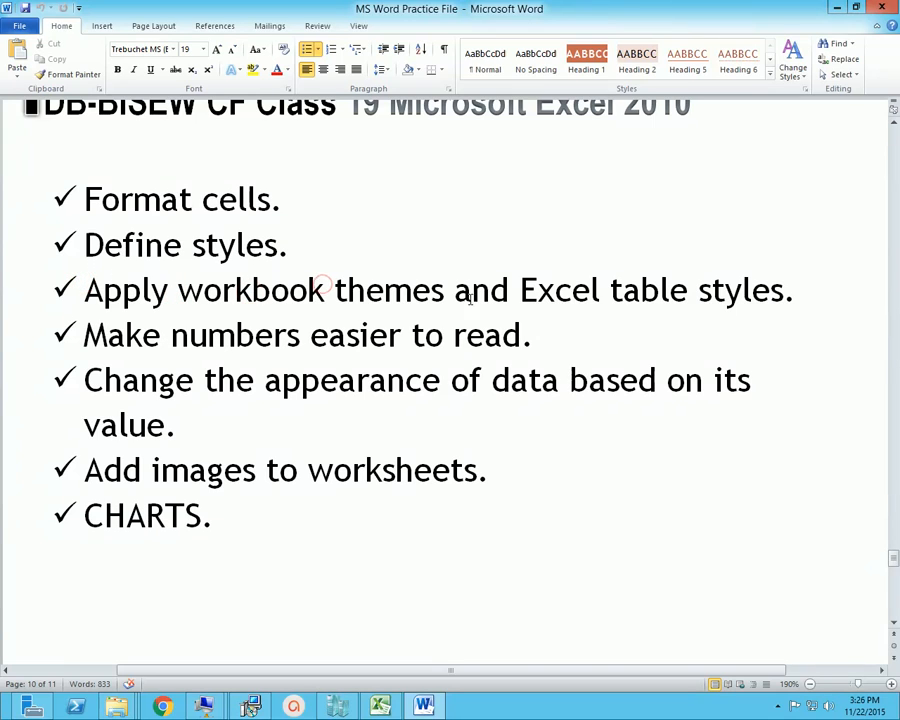
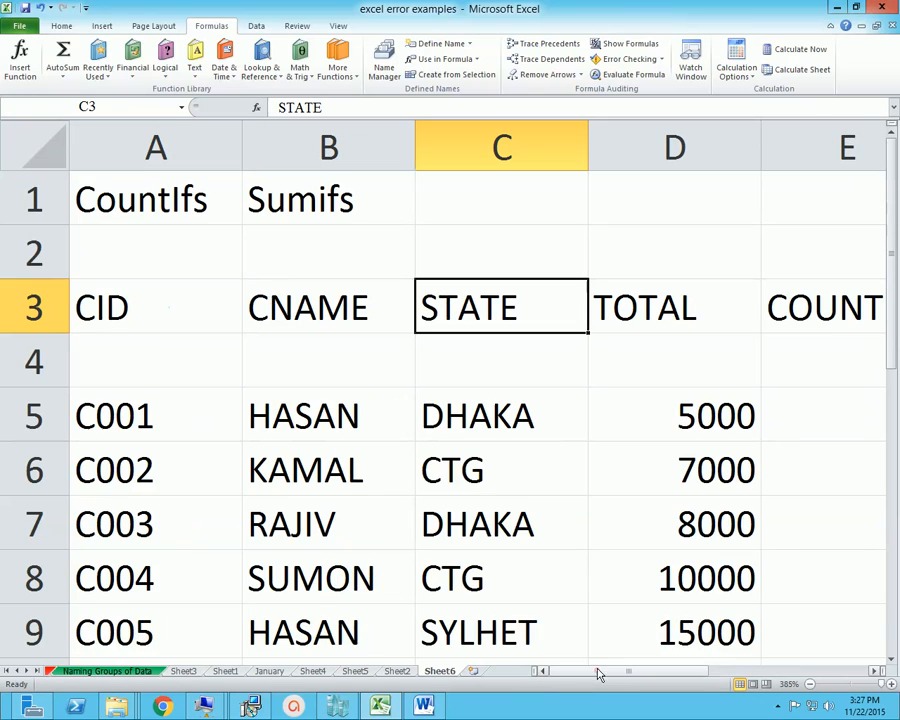
Review the CountIfs and Sumifs labels in row 1 and the customer table's column headers in row 3
{"action": "left_click", "coordinate": [124, 197]}
{"action": "left_click", "coordinate": [268, 208]}
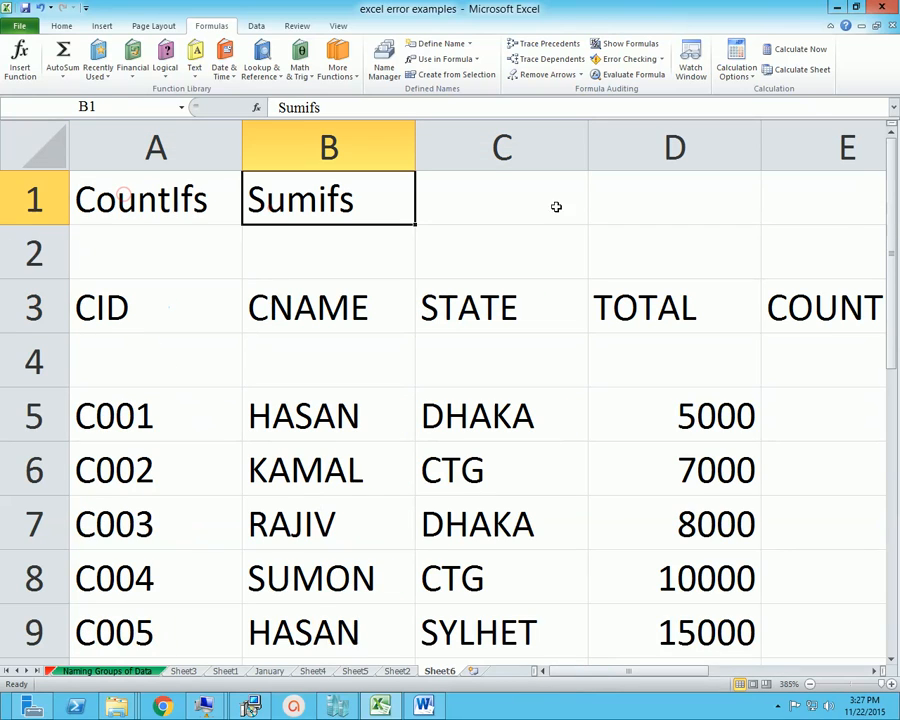
{"action": "left_click", "coordinate": [103, 317]}
{"action": "left_click", "coordinate": [295, 311], "text": "ctrl"}
{"action": "left_click", "coordinate": [458, 307], "text": "ctrl"}
{"action": "left_click", "coordinate": [603, 305]}
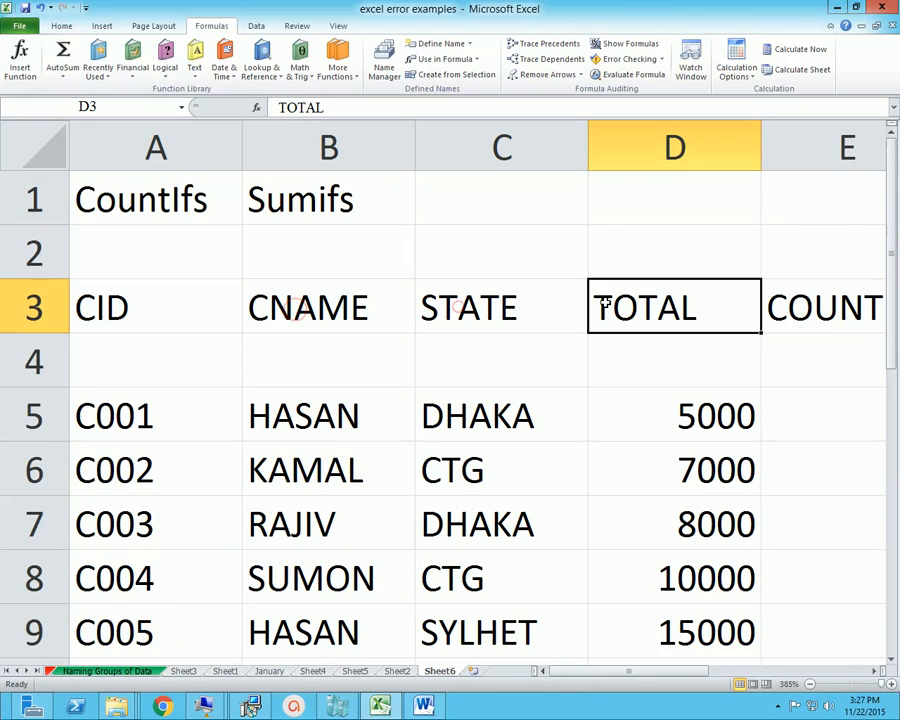
{"action": "key", "text": "Right"}
{"action": "left_click", "coordinate": [528, 314]}
{"action": "left_click", "coordinate": [390, 314]}
{"action": "left_click", "coordinate": [197, 285]}
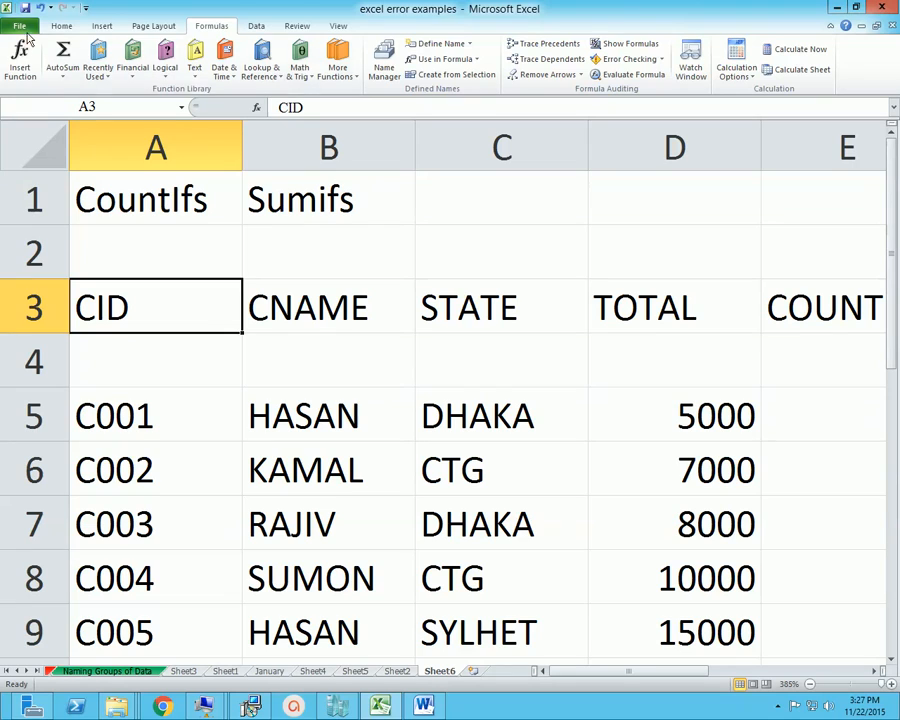
Apply a red font color to the table headers in A3:F3, from CID to the last TOTAL column
{"action": "left_click", "coordinate": [61, 25]}
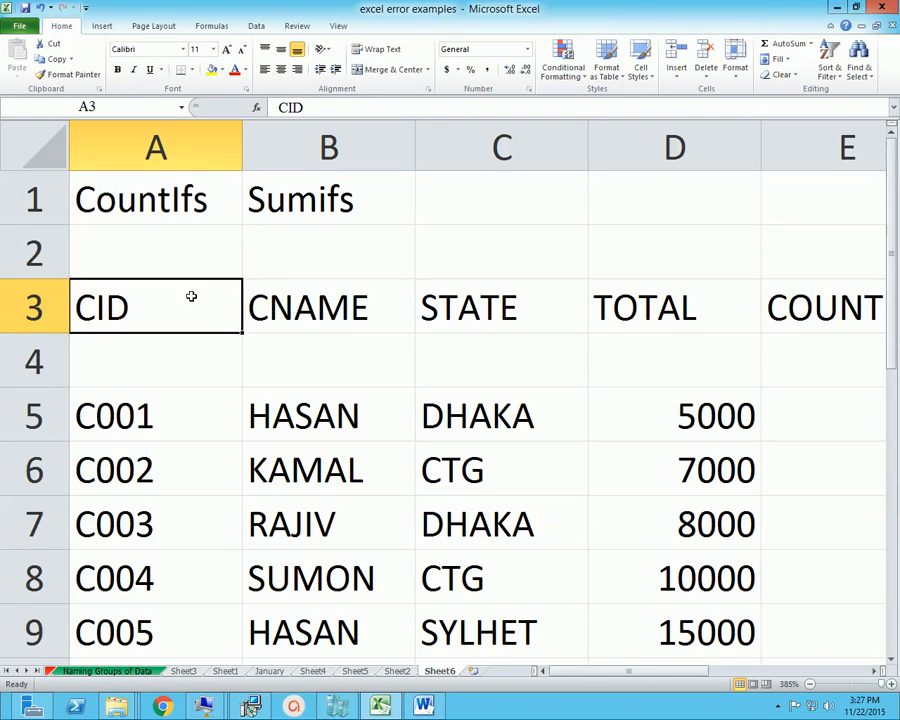
{"action": "left_click", "coordinate": [289, 312], "text": "ctrl"}
{"action": "left_click", "coordinate": [494, 307], "text": "ctrl"}
{"action": "left_click", "coordinate": [680, 308], "text": "ctrl"}
{"action": "left_click", "coordinate": [795, 305], "text": "ctrl"}
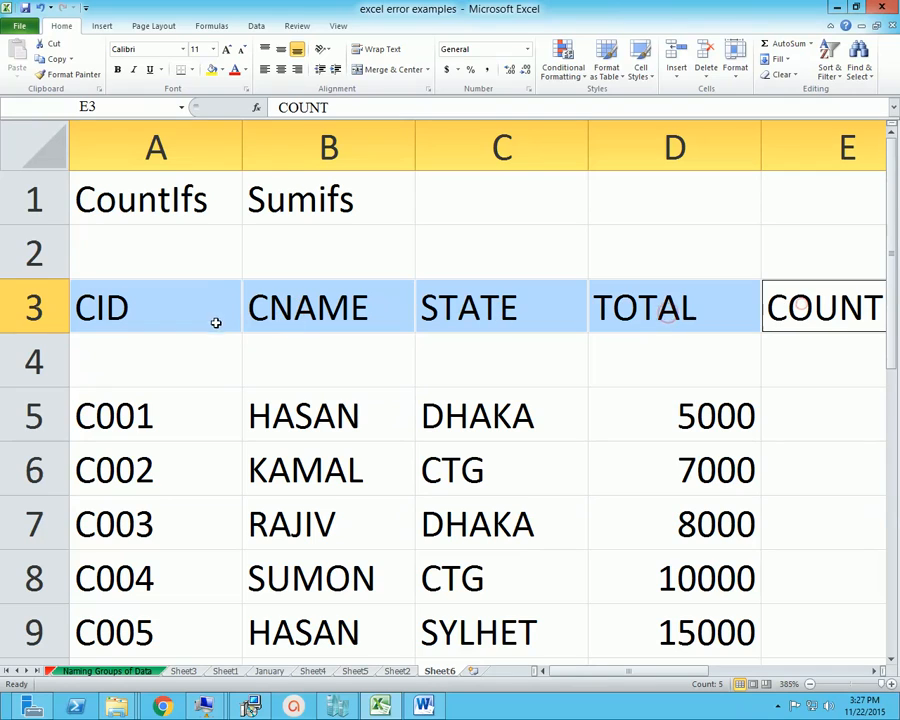
{"action": "left_click", "coordinate": [234, 70]}
{"action": "scroll", "coordinate": [333, 402], "scroll_direction": "right", "scroll_amount": 2}
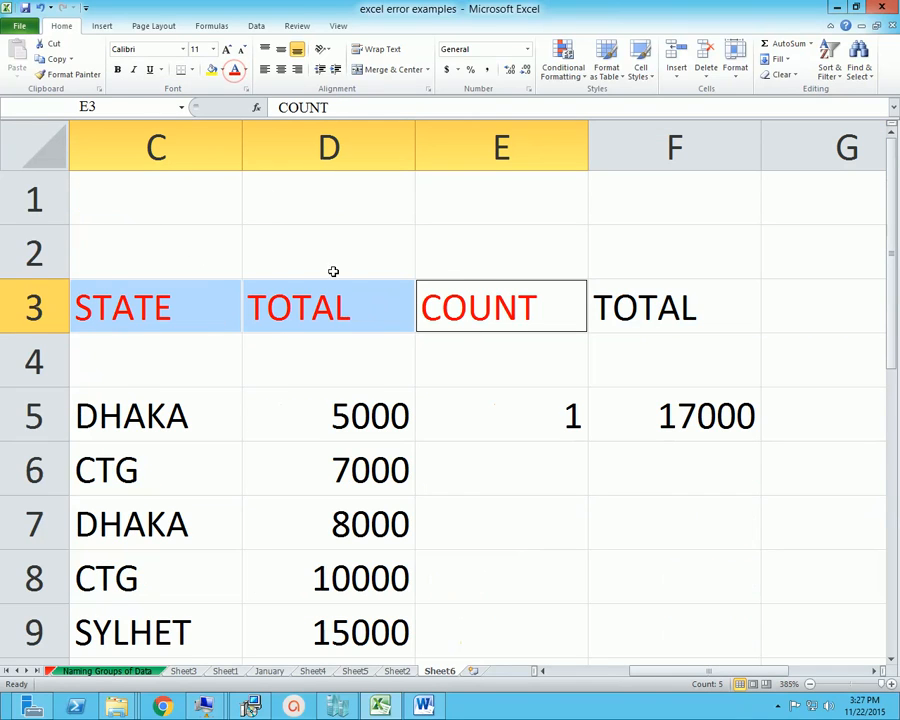
{"action": "left_click", "coordinate": [625, 310], "text": "ctrl"}
{"action": "left_click", "coordinate": [236, 70]}
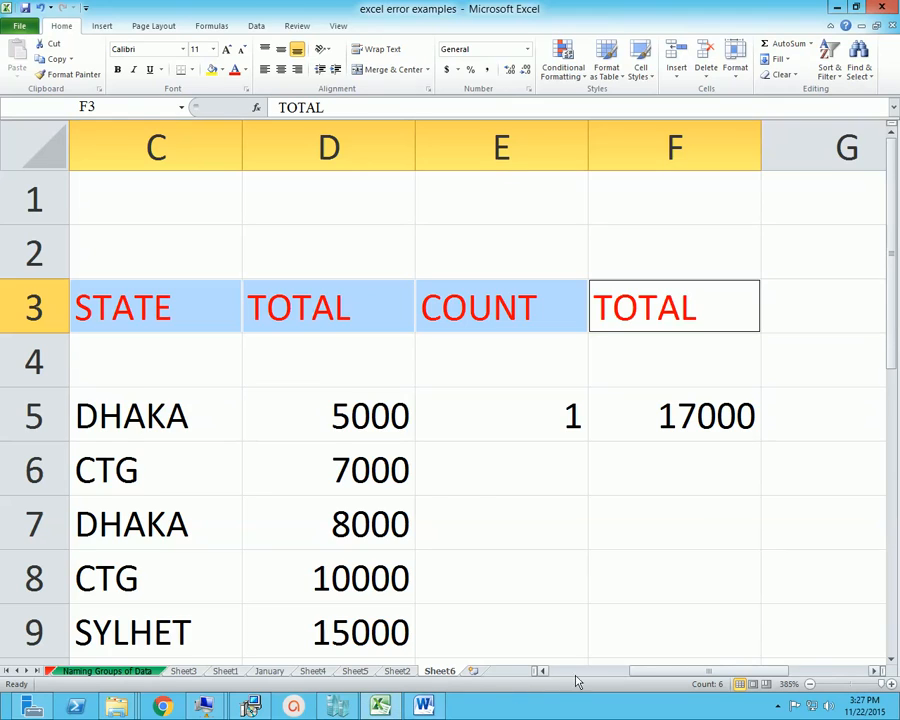
Fill the header cells A3:F3 with the standard Orange color
{"action": "scroll", "coordinate": [592, 679], "scroll_direction": "left", "scroll_amount": 2}
{"action": "left_click", "coordinate": [222, 70]}
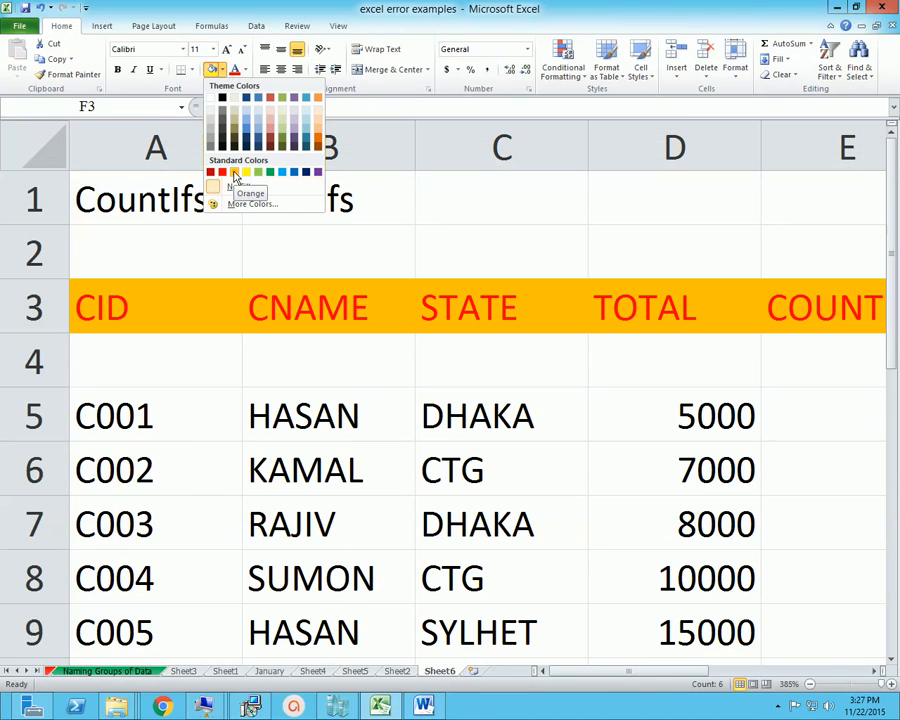
{"action": "left_click", "coordinate": [235, 177]}
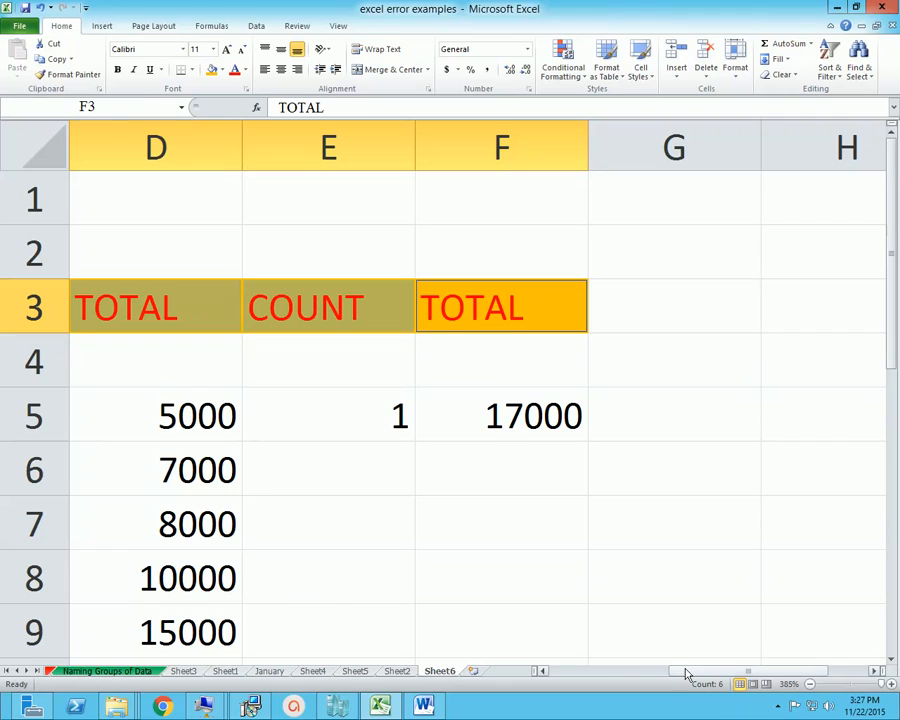
{"action": "left_click_drag", "start_coordinate": [688, 668], "coordinate": [594, 677]}
Examine the formatted headers in row 3 and compare them with the unformatted cells B4 and B5
{"action": "left_click", "coordinate": [269, 381]}
{"action": "left_click", "coordinate": [185, 338]}
{"action": "left_click", "coordinate": [148, 303]}
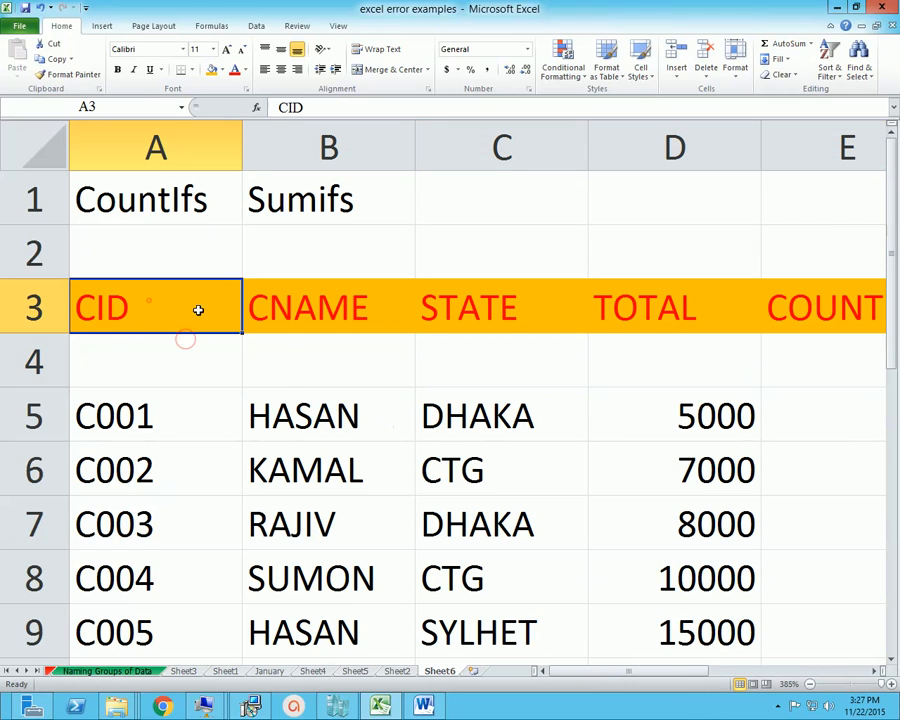
{"action": "left_click", "coordinate": [326, 312]}
{"action": "left_click", "coordinate": [500, 310]}
{"action": "left_click", "coordinate": [766, 308]}
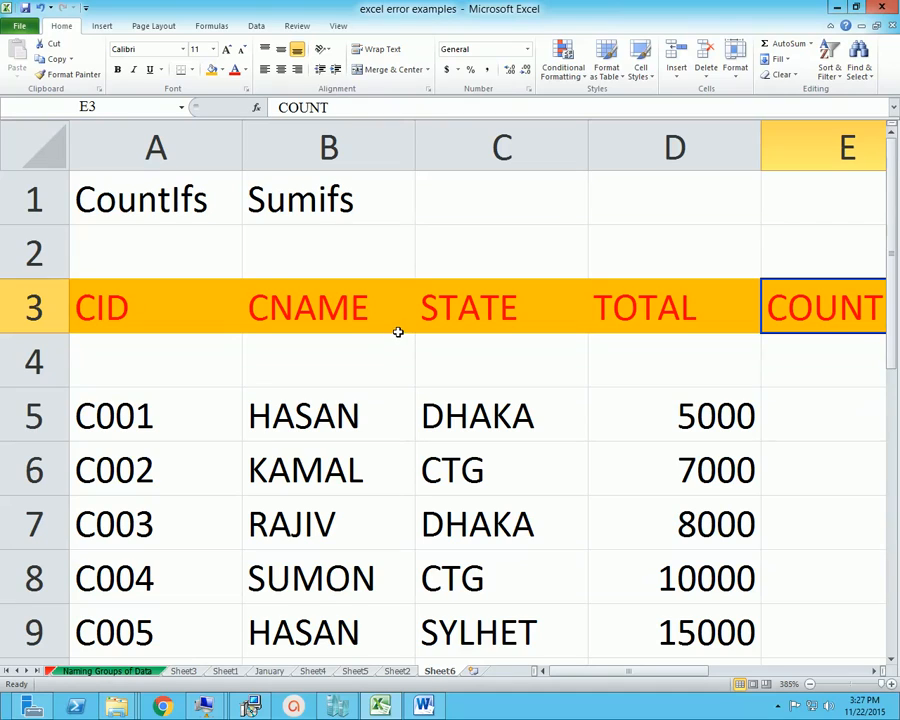
{"action": "left_click", "coordinate": [181, 297]}
{"action": "left_click", "coordinate": [262, 300]}
{"action": "left_click", "coordinate": [462, 312]}
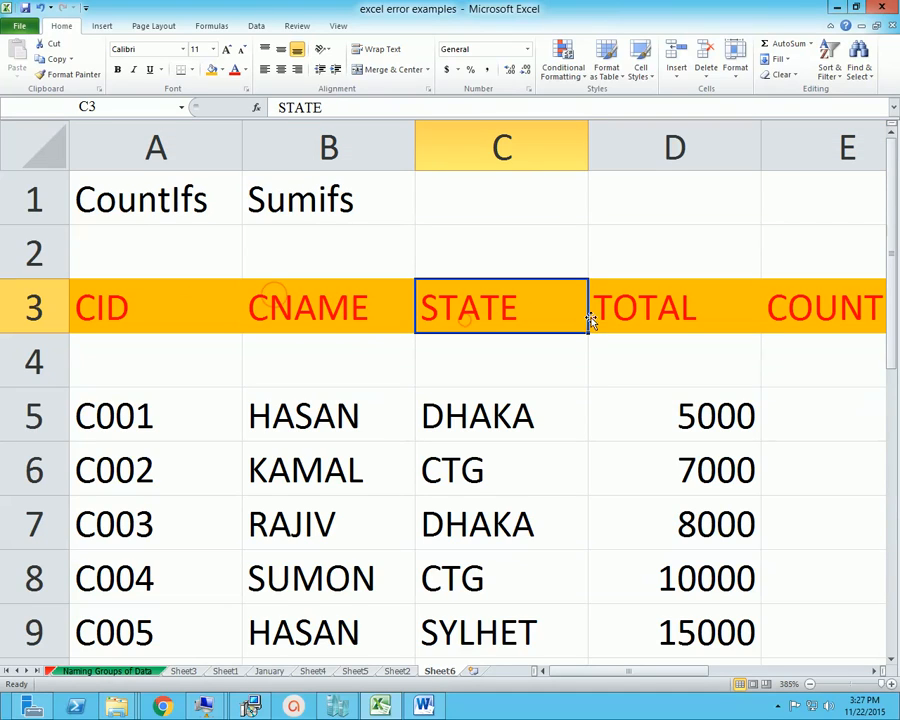
{"action": "left_click", "coordinate": [676, 302]}
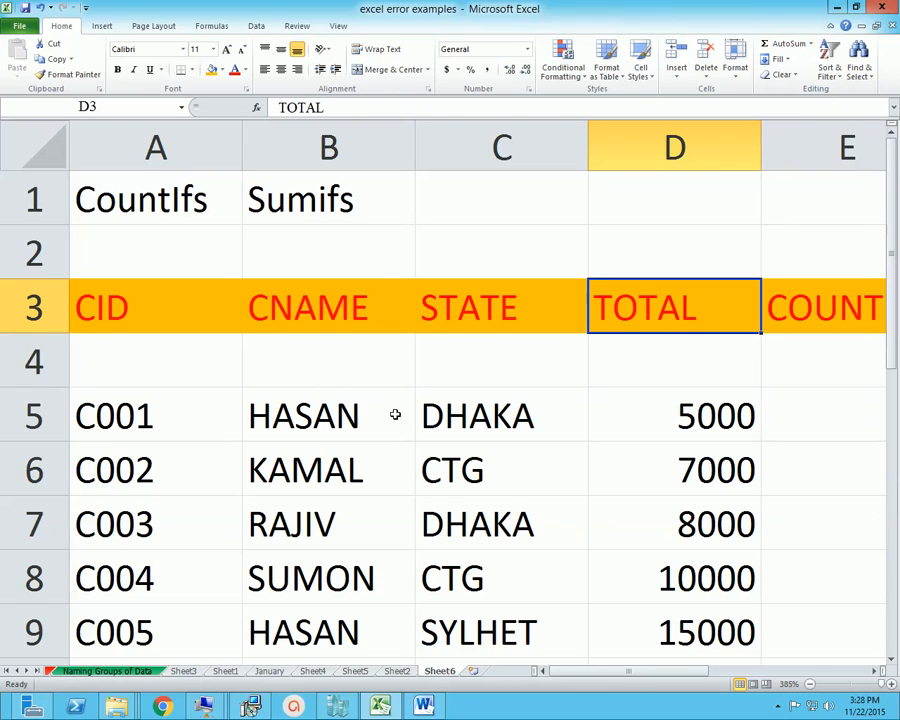
{"action": "left_click", "coordinate": [293, 345]}
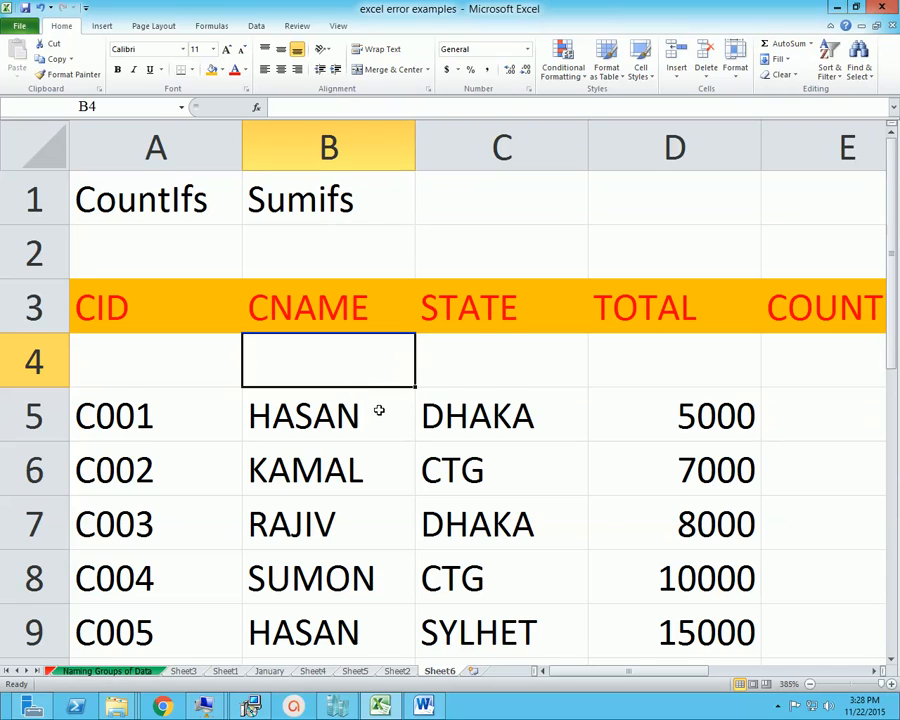
{"action": "left_click", "coordinate": [323, 309]}
{"action": "left_click", "coordinate": [187, 315]}
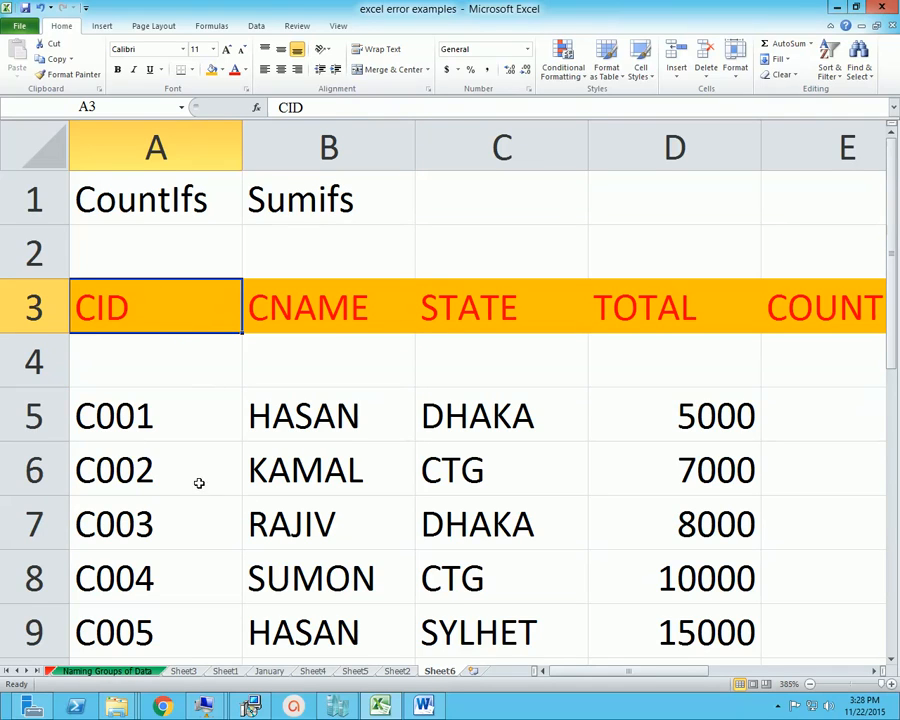
{"action": "left_click", "coordinate": [331, 416]}
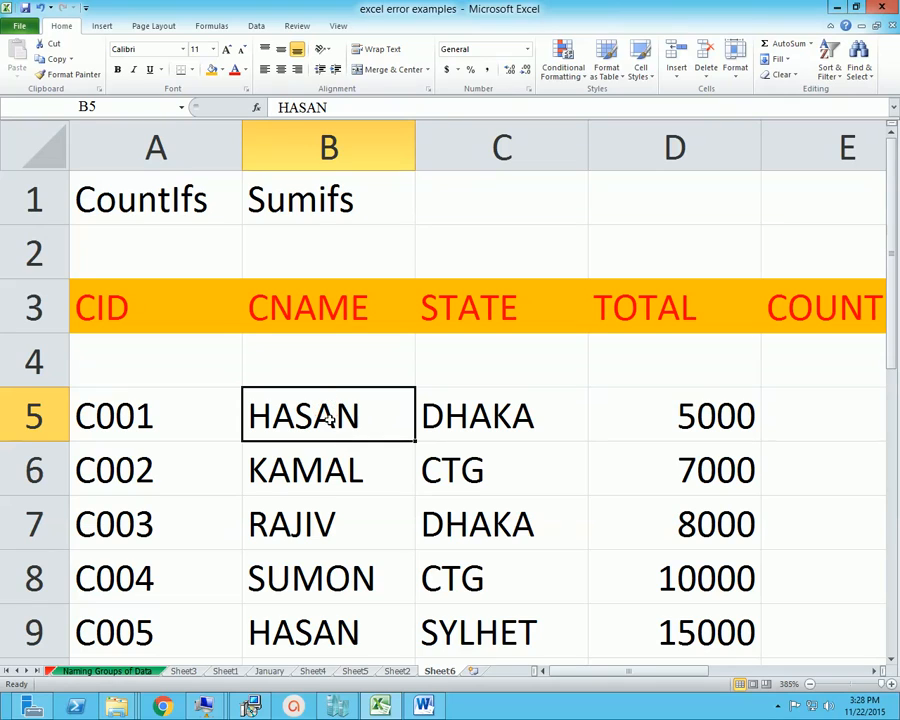
Copy the CID header's formatting from A3 to B5 with Format Painter and undo it
{"action": "left_click", "coordinate": [155, 300]}
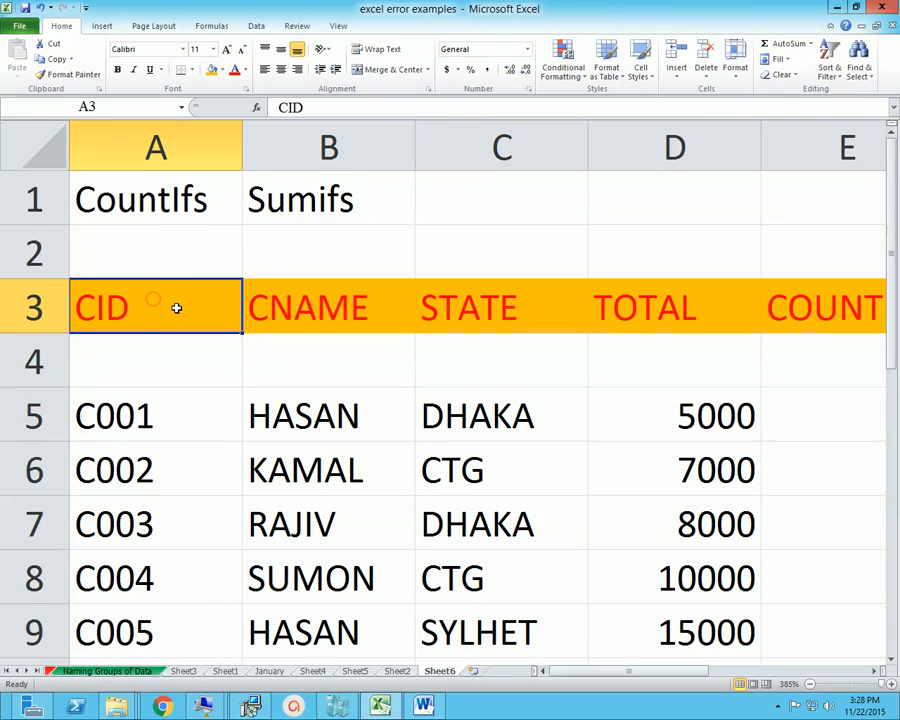
{"action": "left_click", "coordinate": [68, 74]}
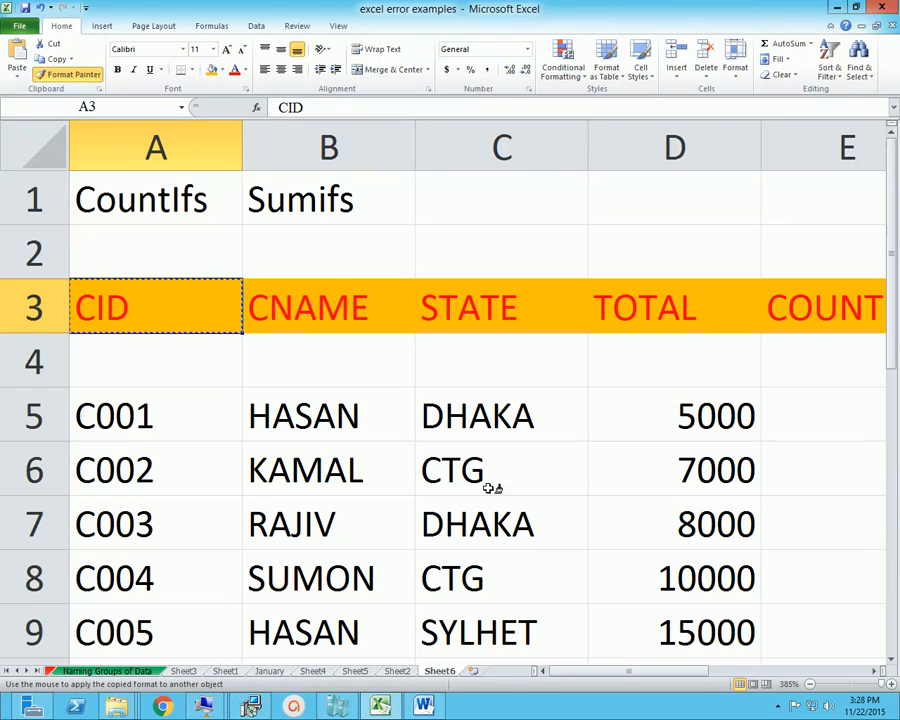
{"action": "left_click", "coordinate": [316, 413]}
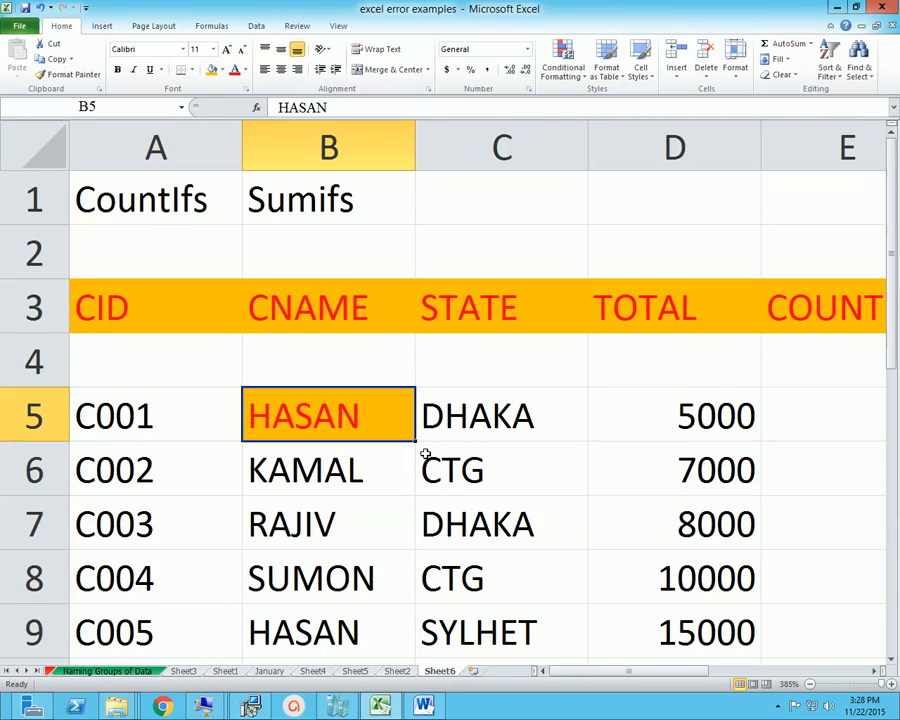
{"action": "key", "text": "ctrl+z"}
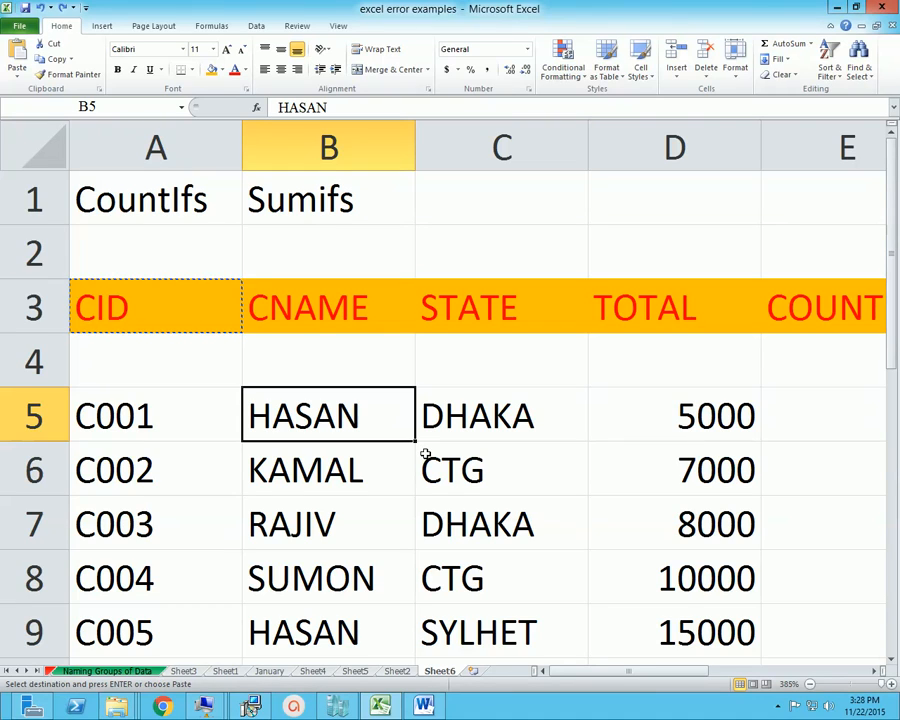
Add a Thick Box Border around the CID header in A3 and inspect it from neighbouring cells
{"action": "left_click", "coordinate": [168, 308]}
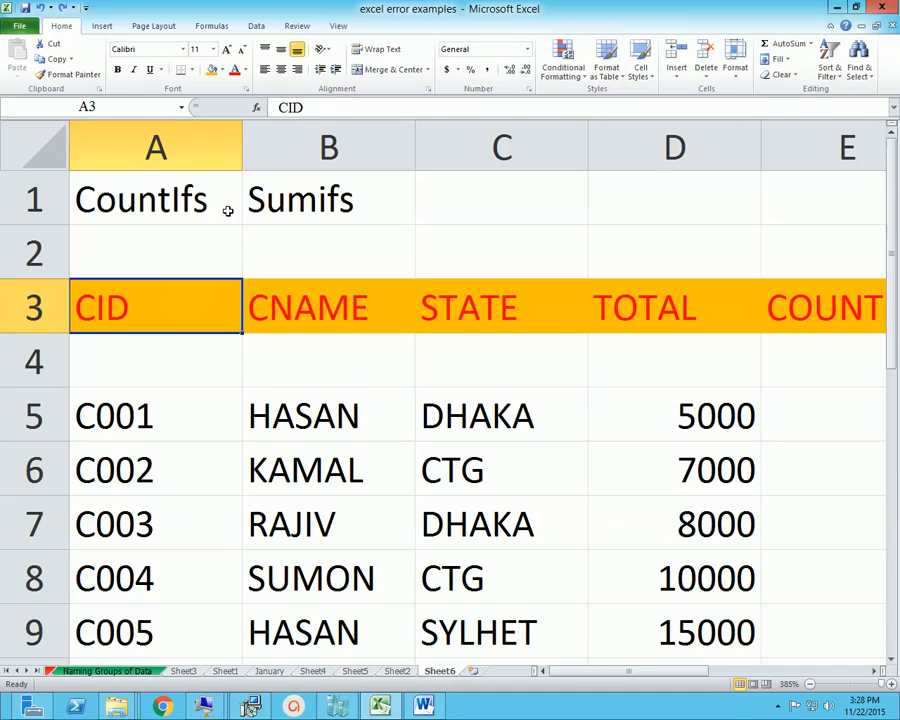
{"action": "left_click", "coordinate": [192, 70]}
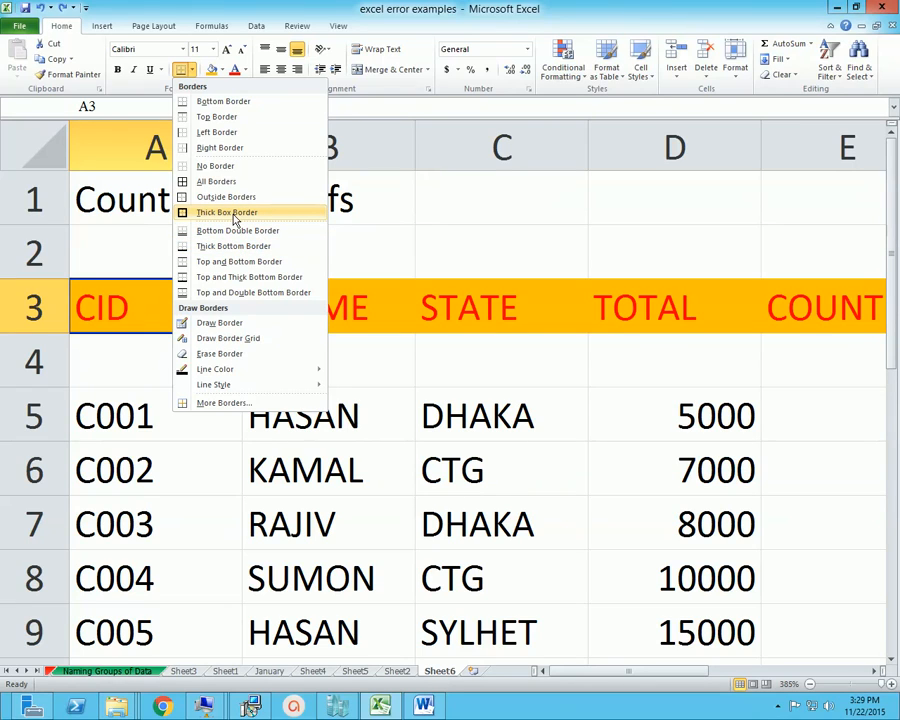
{"action": "left_click", "coordinate": [210, 214]}
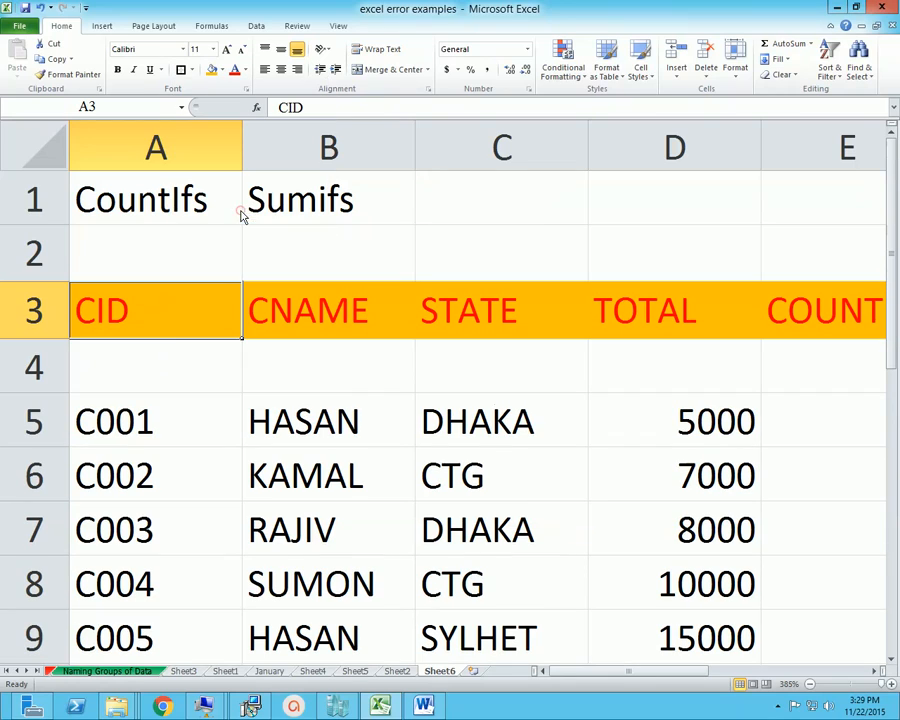
{"action": "left_click", "coordinate": [176, 345]}
{"action": "left_click", "coordinate": [326, 310]}
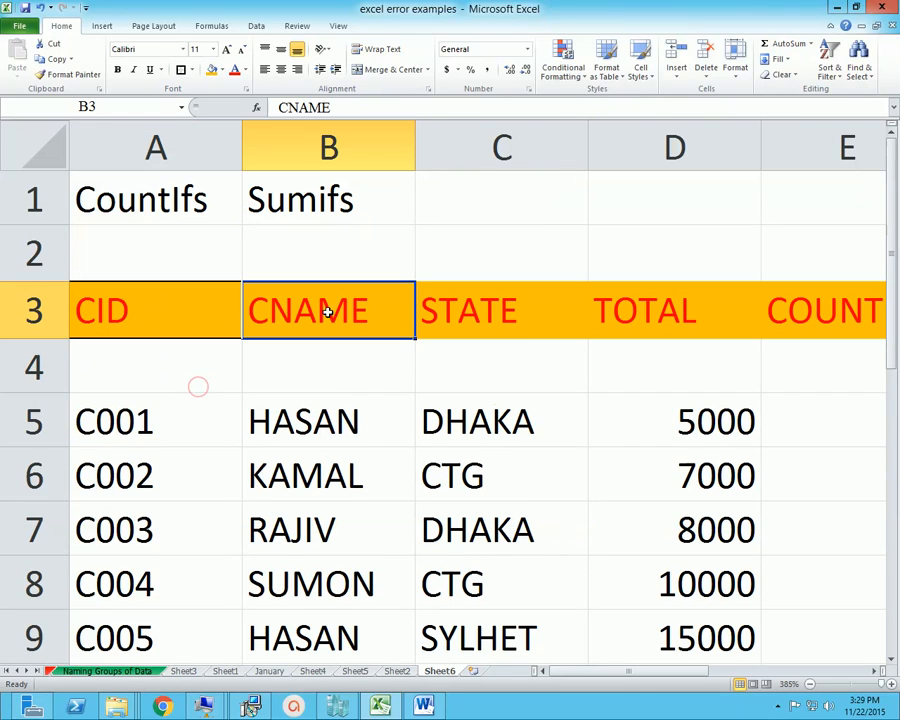
{"action": "left_click", "coordinate": [149, 311]}
{"action": "left_click", "coordinate": [221, 410]}
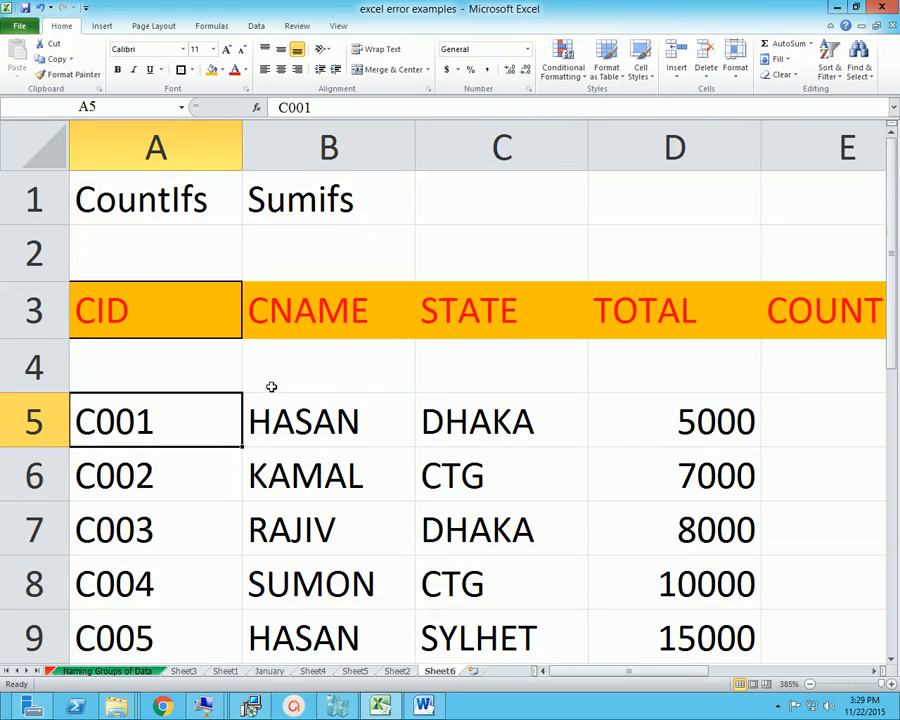
Choose a green, medium dash-dot line in the Format Cells border settings for A3
{"action": "left_click", "coordinate": [167, 296]}
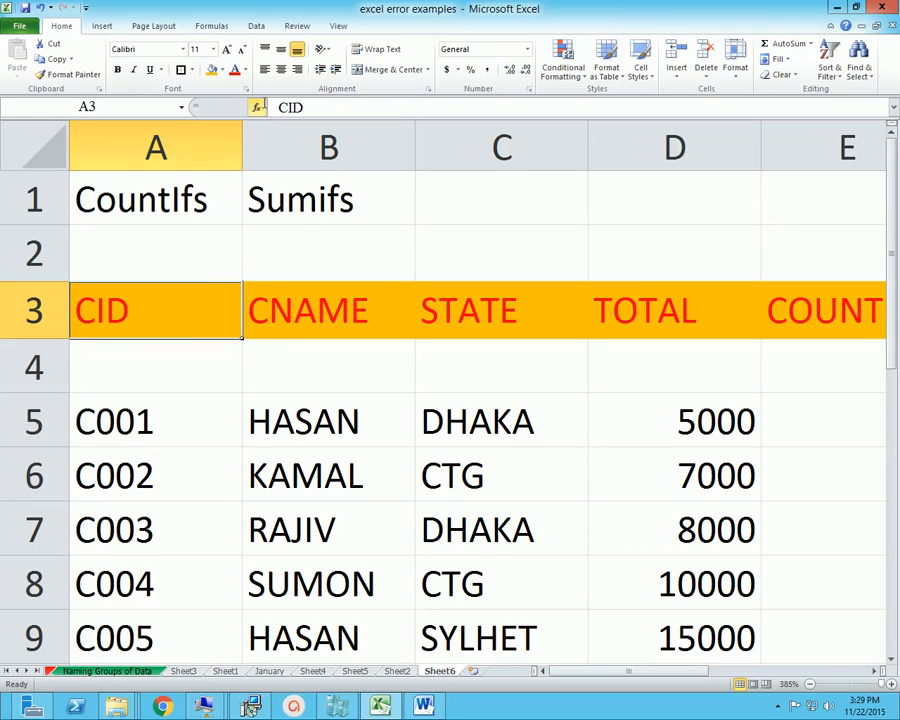
{"action": "left_click", "coordinate": [192, 70]}
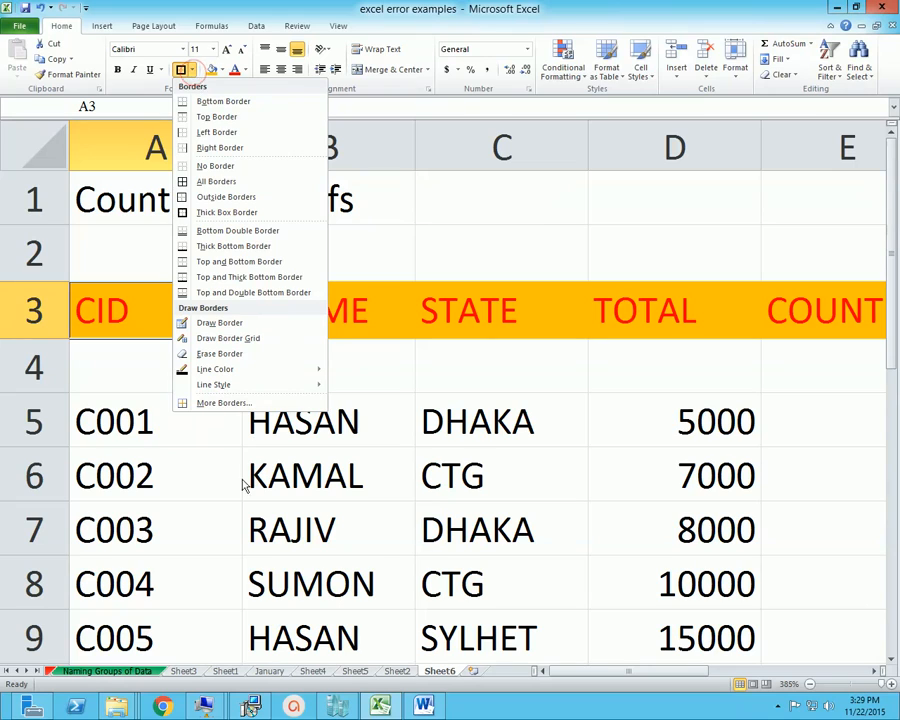
{"action": "left_click", "coordinate": [238, 402]}
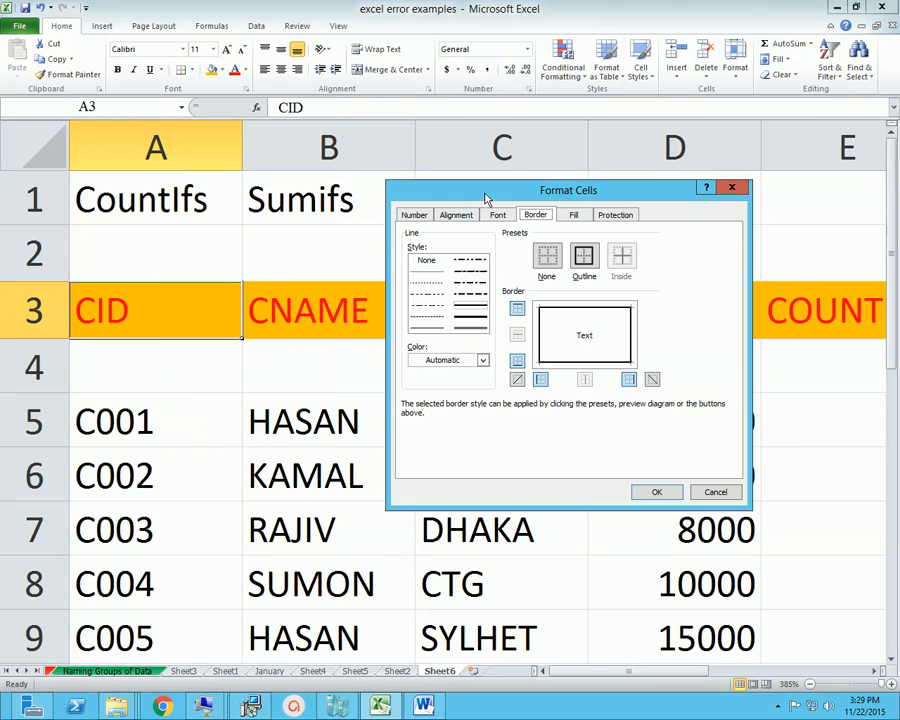
{"action": "left_click_drag", "start_coordinate": [487, 199], "coordinate": [458, 198]}
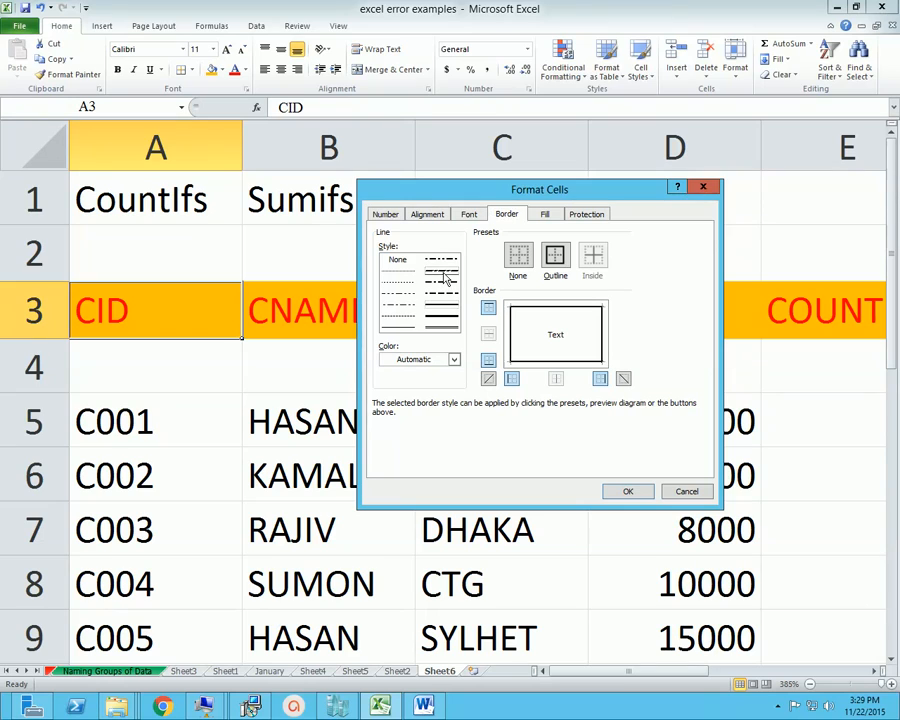
{"action": "left_click", "coordinate": [452, 359]}
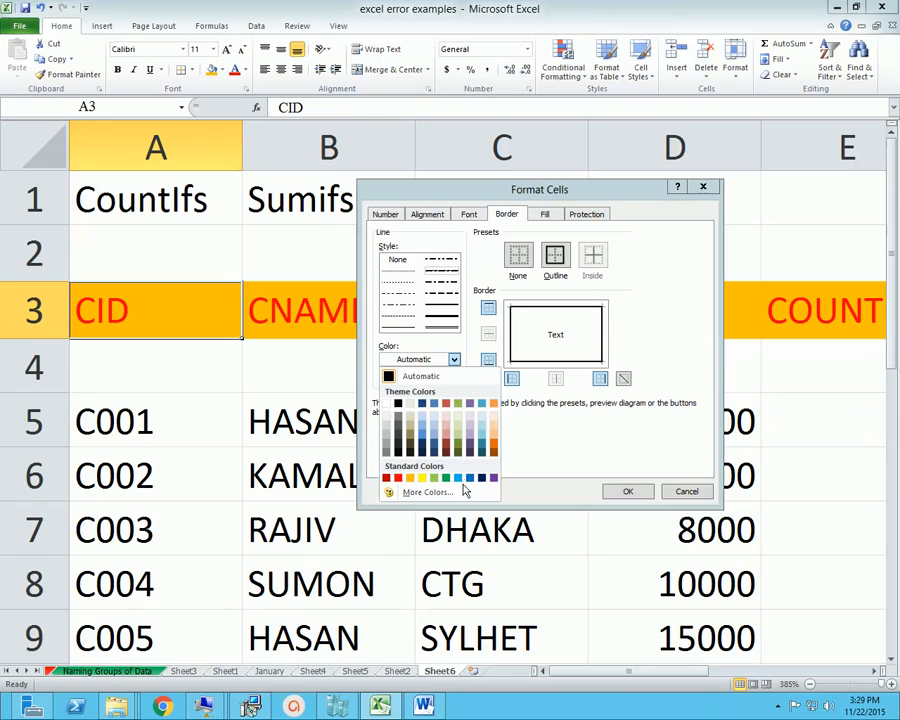
{"action": "left_click", "coordinate": [445, 478]}
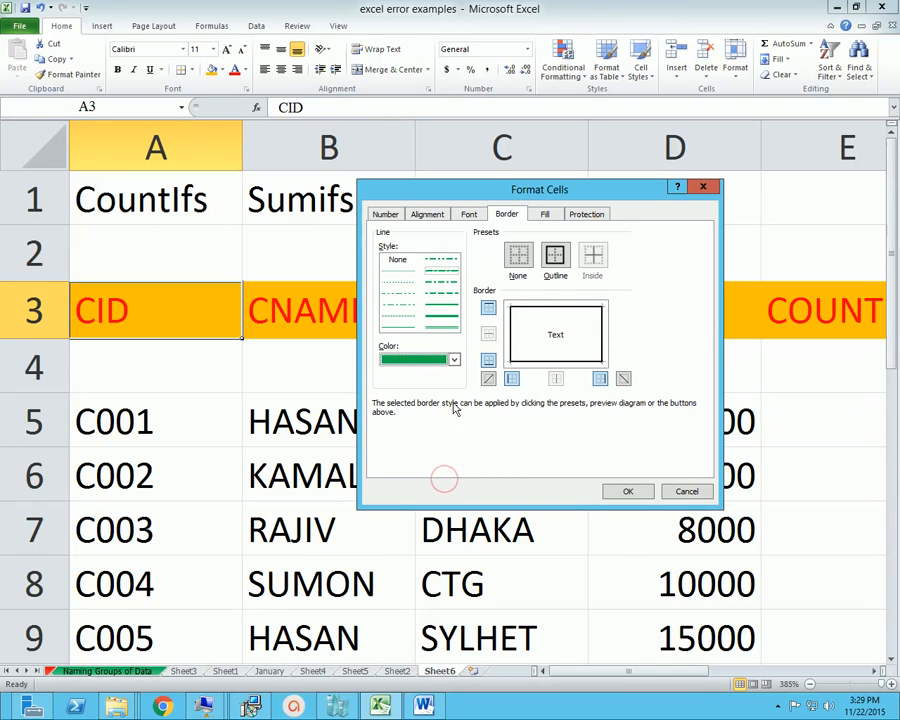
{"action": "left_click", "coordinate": [446, 278]}
{"action": "left_click", "coordinate": [446, 287]}
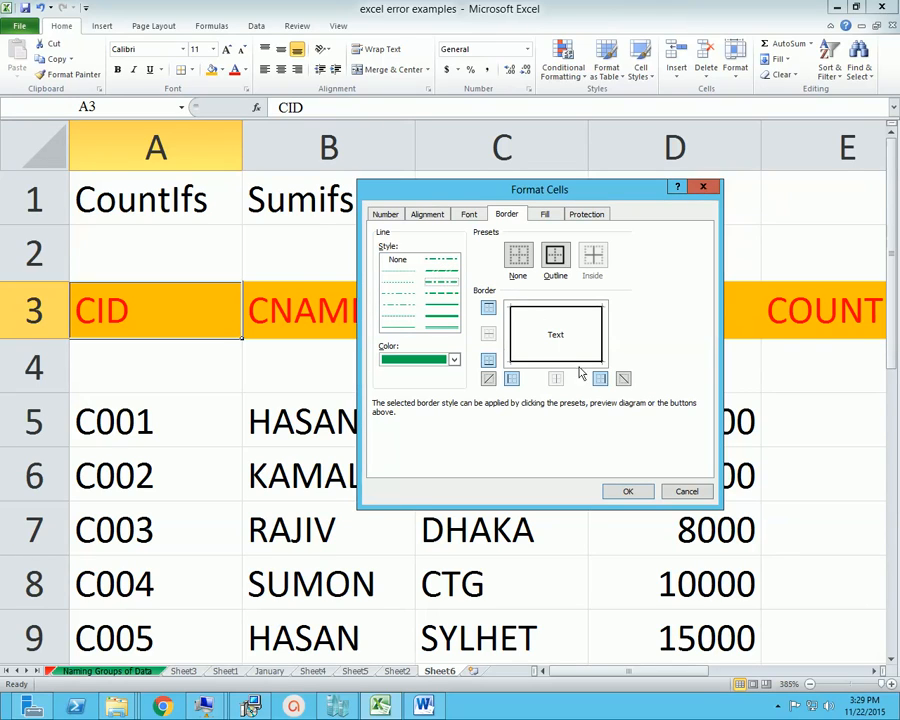
Apply the chosen line to all four sides of A3, confirm the border settings, and inspect the result
{"action": "left_click", "coordinate": [555, 306]}
{"action": "left_click", "coordinate": [512, 335]}
{"action": "left_click", "coordinate": [540, 362]}
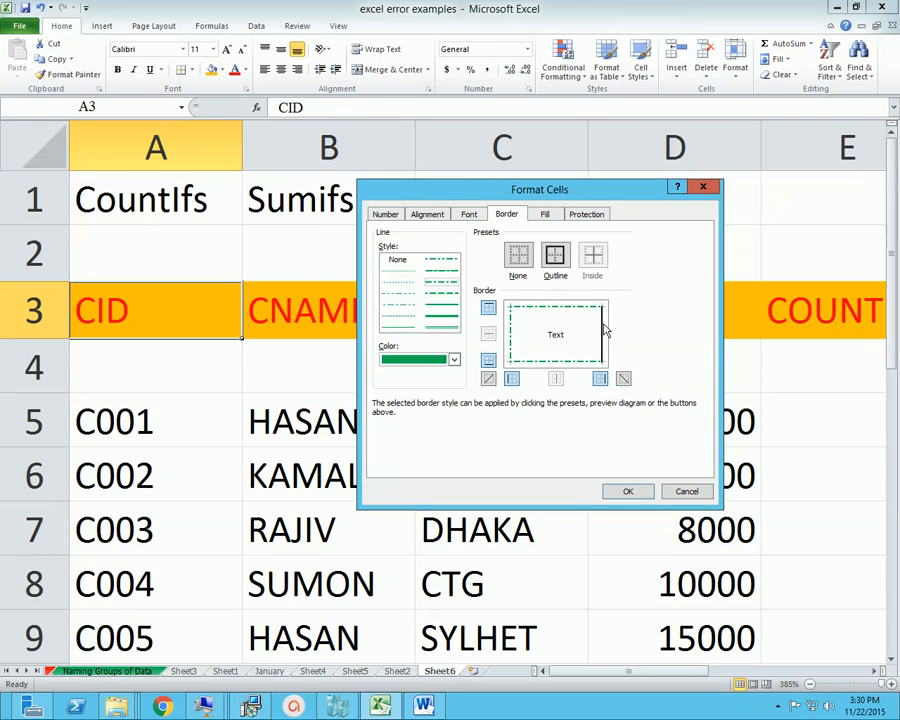
{"action": "left_click", "coordinate": [603, 330]}
{"action": "left_click", "coordinate": [628, 491]}
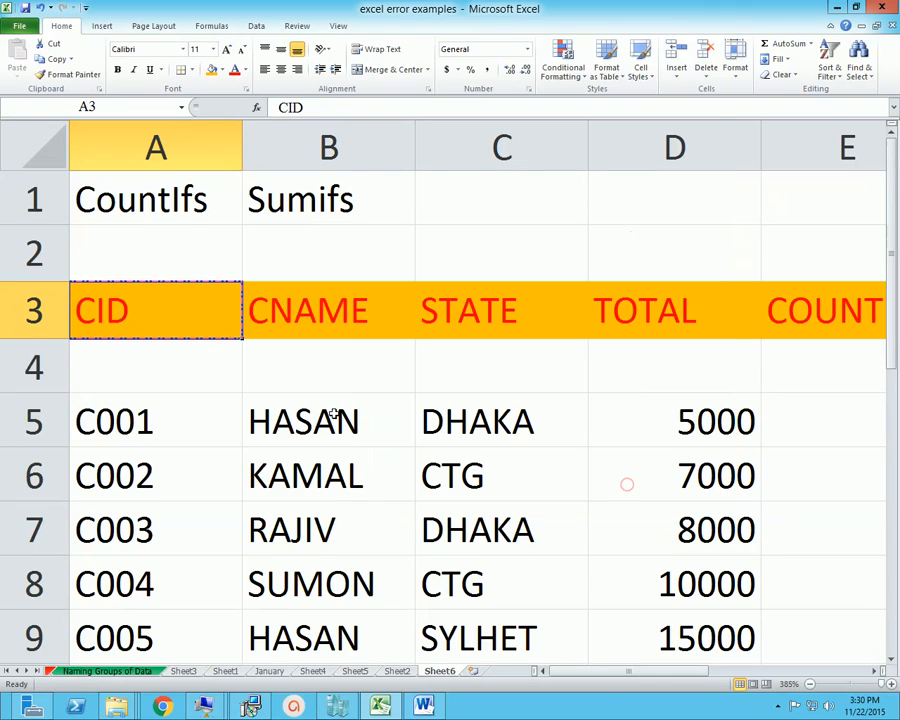
{"action": "left_click", "coordinate": [328, 416]}
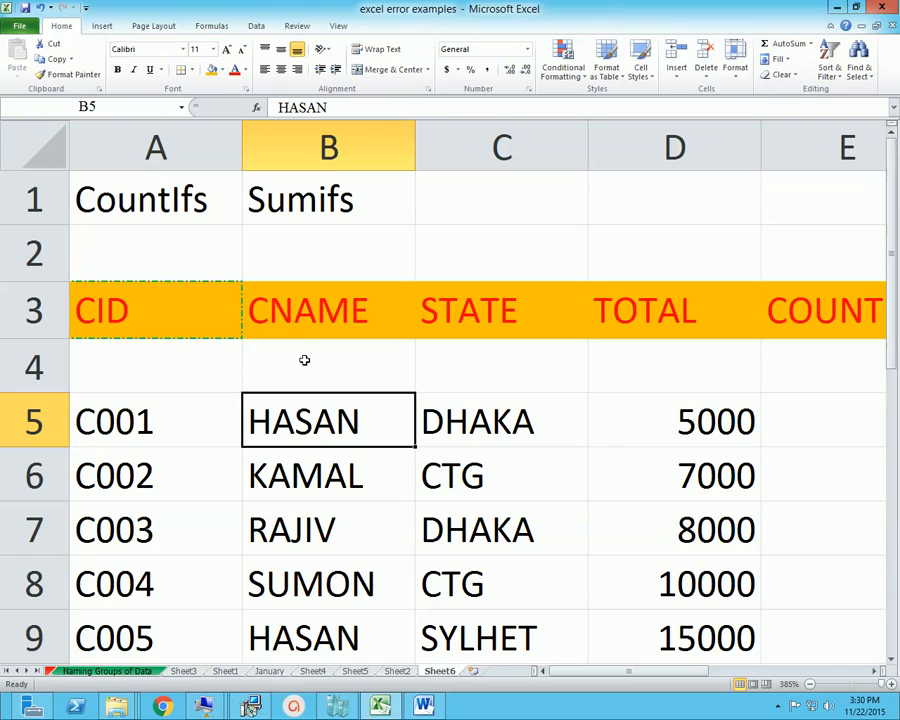
Inspect the dash-dot border around the CID header in A3 from its neighbouring cells
{"action": "left_click", "coordinate": [252, 310]}
{"action": "left_click", "coordinate": [476, 325]}
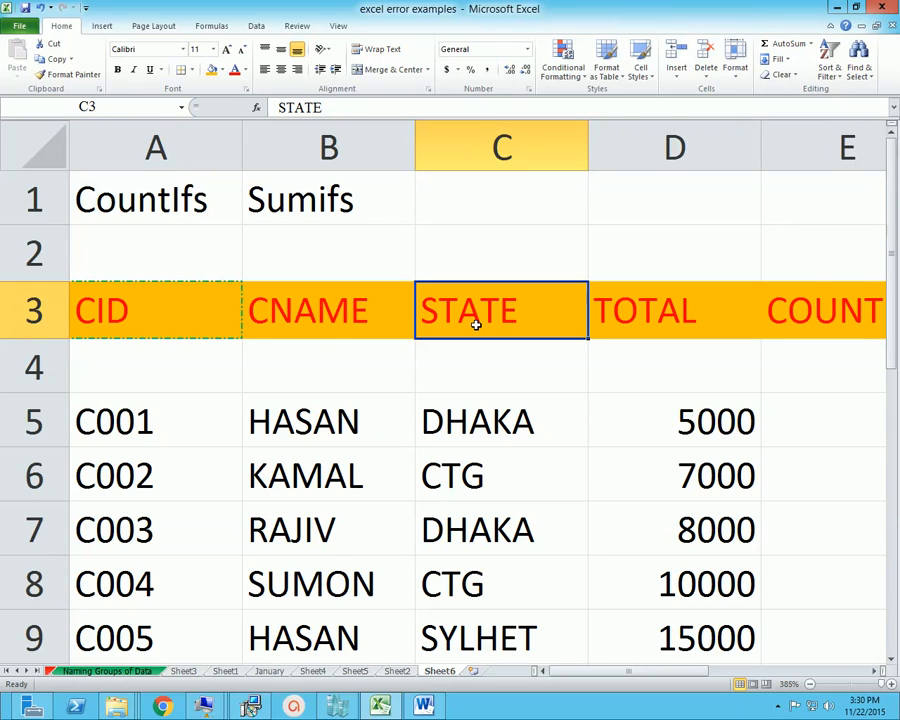
{"action": "left_click", "coordinate": [209, 306]}
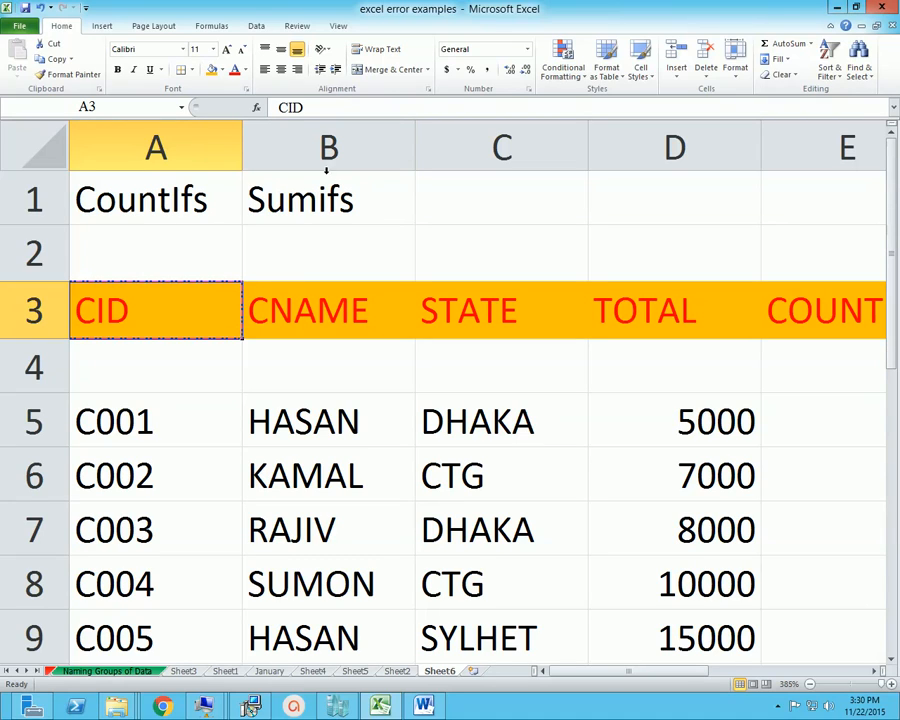
{"action": "left_click", "coordinate": [203, 362]}
{"action": "left_click", "coordinate": [199, 323]}
{"action": "double_click", "coordinate": [210, 313]}
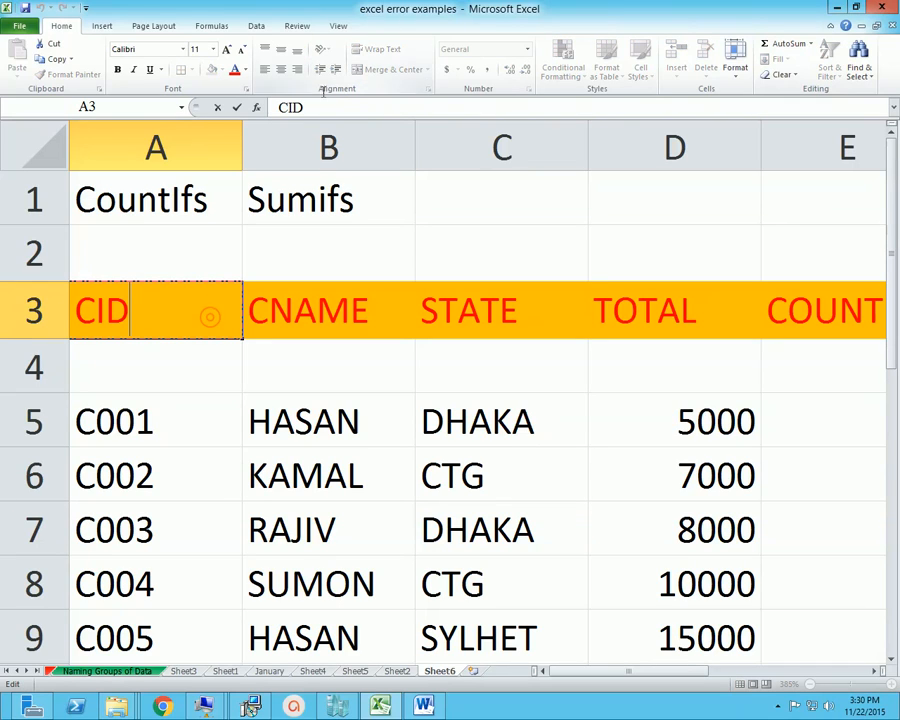
{"action": "left_click", "coordinate": [162, 310]}
{"action": "left_click", "coordinate": [262, 348]}
Remove the left and right borders of the CID header in A3 through the detailed border settings and check the result
{"action": "left_click", "coordinate": [177, 314]}
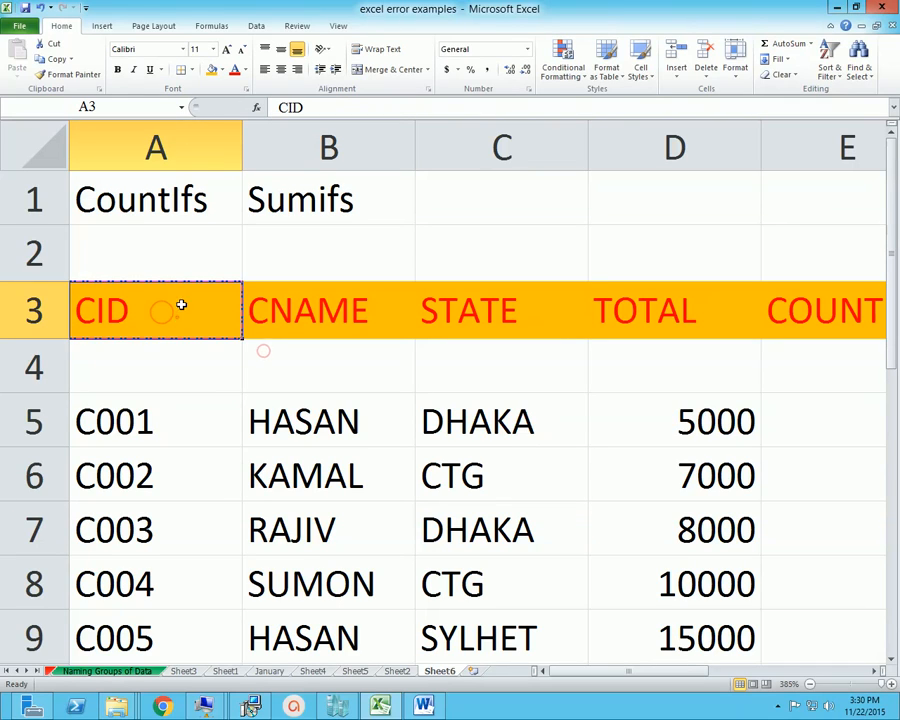
{"action": "left_click", "coordinate": [192, 70]}
{"action": "left_click", "coordinate": [216, 402]}
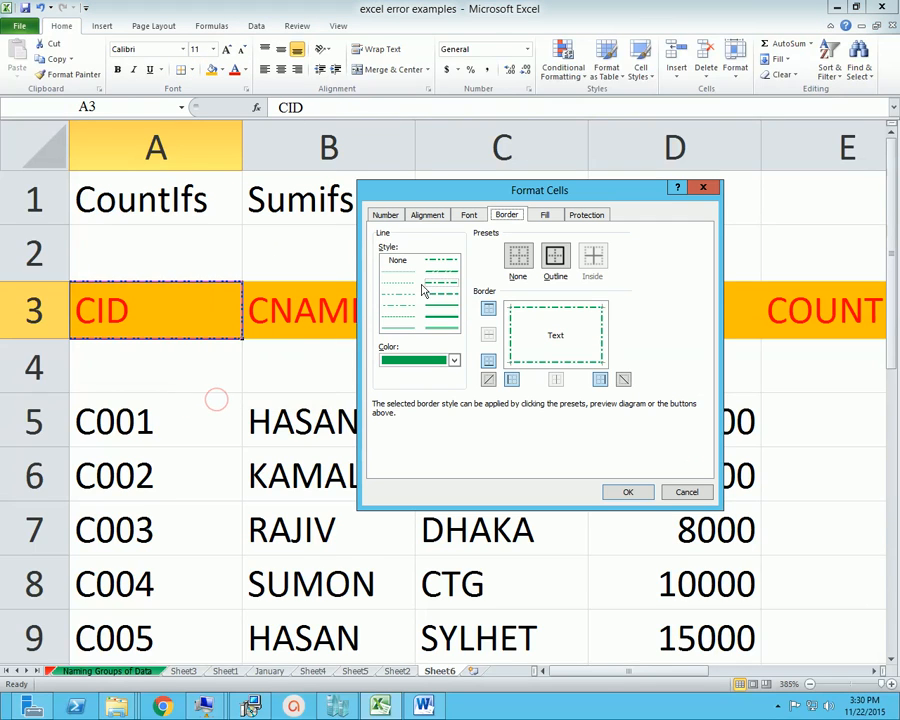
{"action": "left_click", "coordinate": [510, 338]}
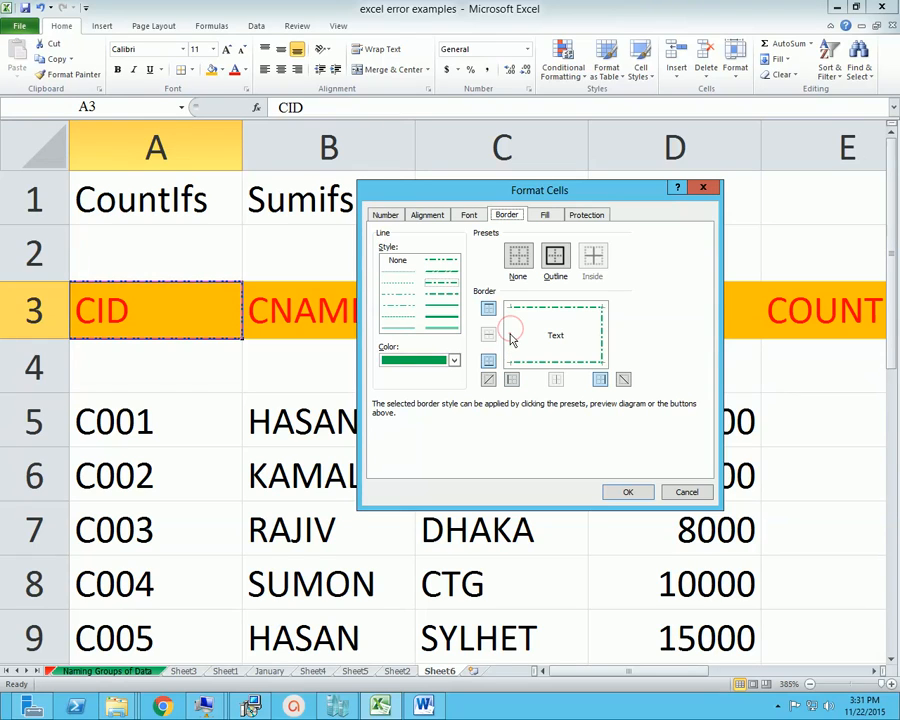
{"action": "left_click", "coordinate": [600, 336]}
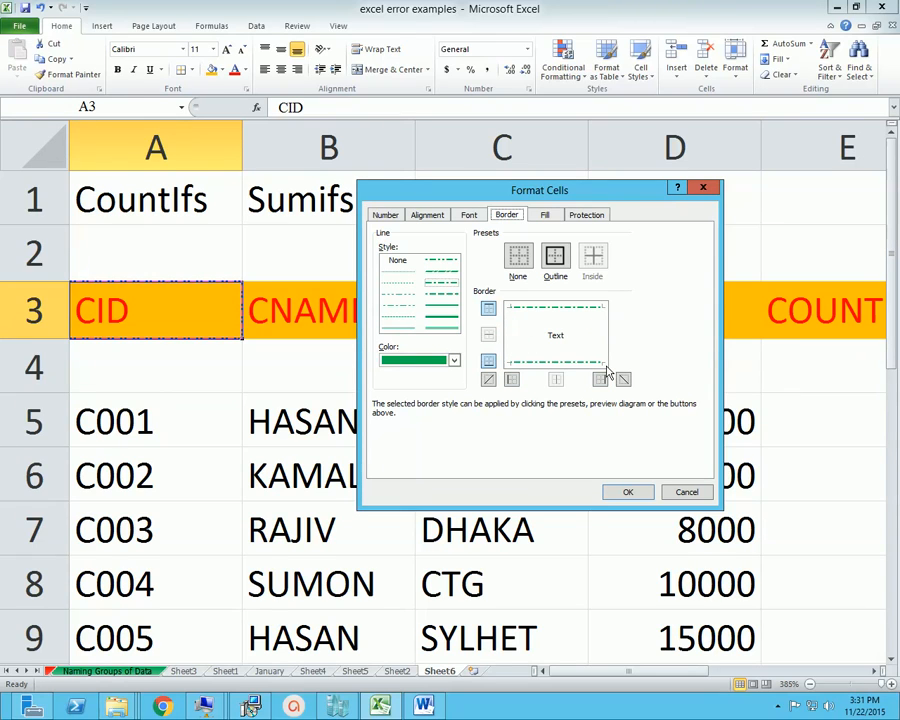
{"action": "left_click", "coordinate": [628, 491]}
{"action": "left_click", "coordinate": [285, 387]}
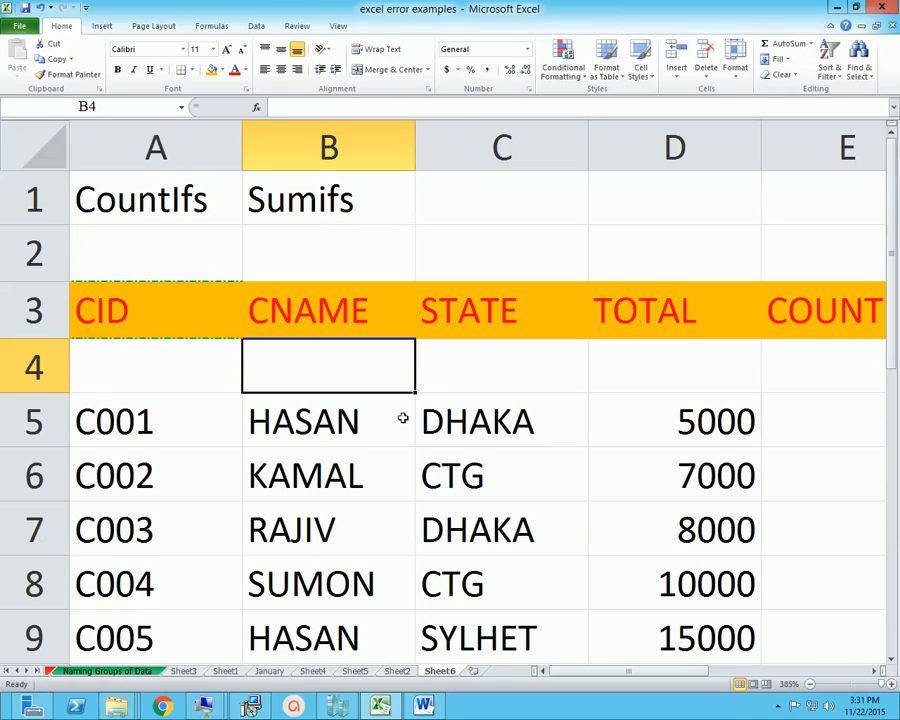
{"action": "left_click", "coordinate": [438, 464]}
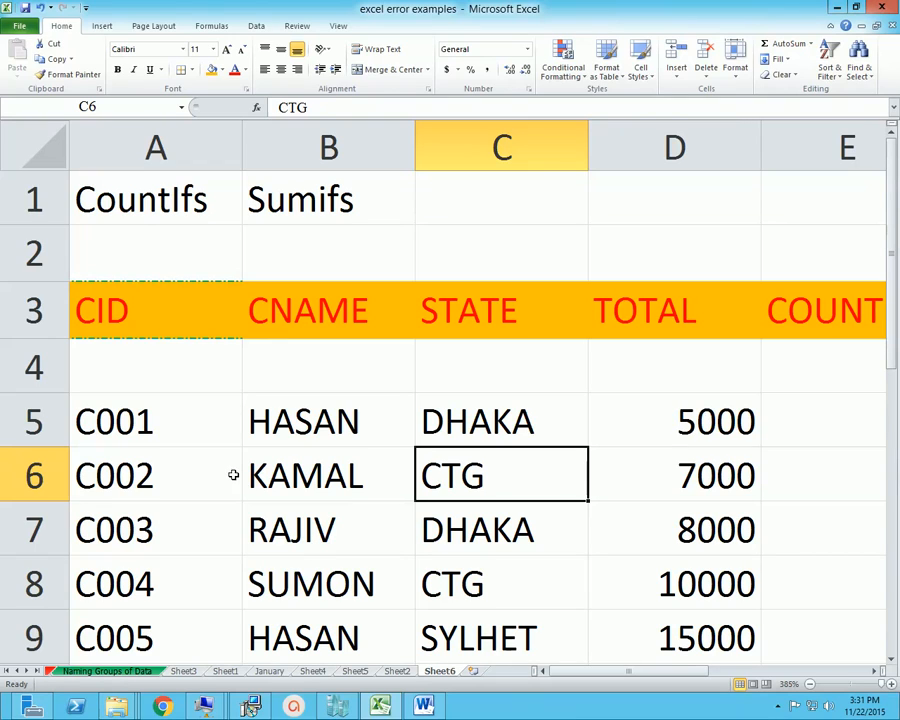
Apply the Heading 1 cell style to B5 and autofit column B to its contents
{"action": "left_click", "coordinate": [302, 422]}
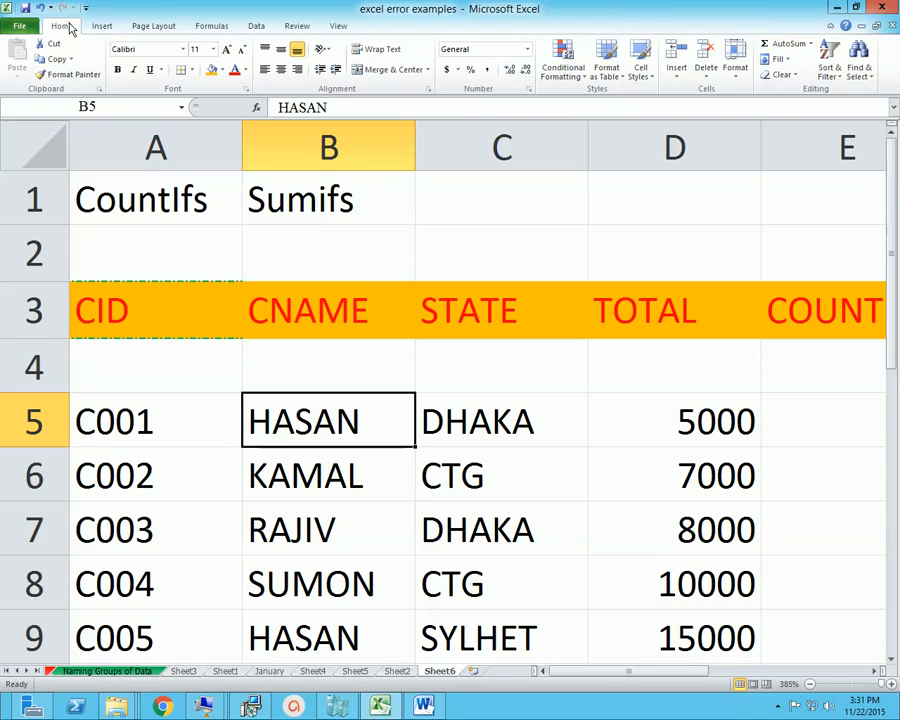
{"action": "left_click", "coordinate": [650, 76]}
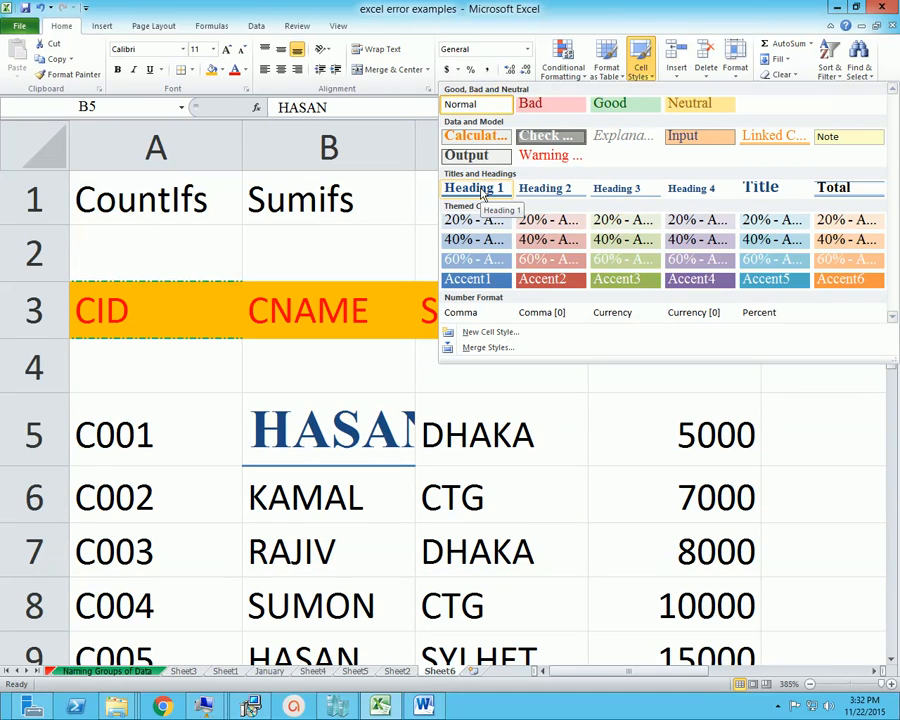
{"action": "left_click", "coordinate": [487, 192]}
{"action": "double_click", "coordinate": [415, 142]}
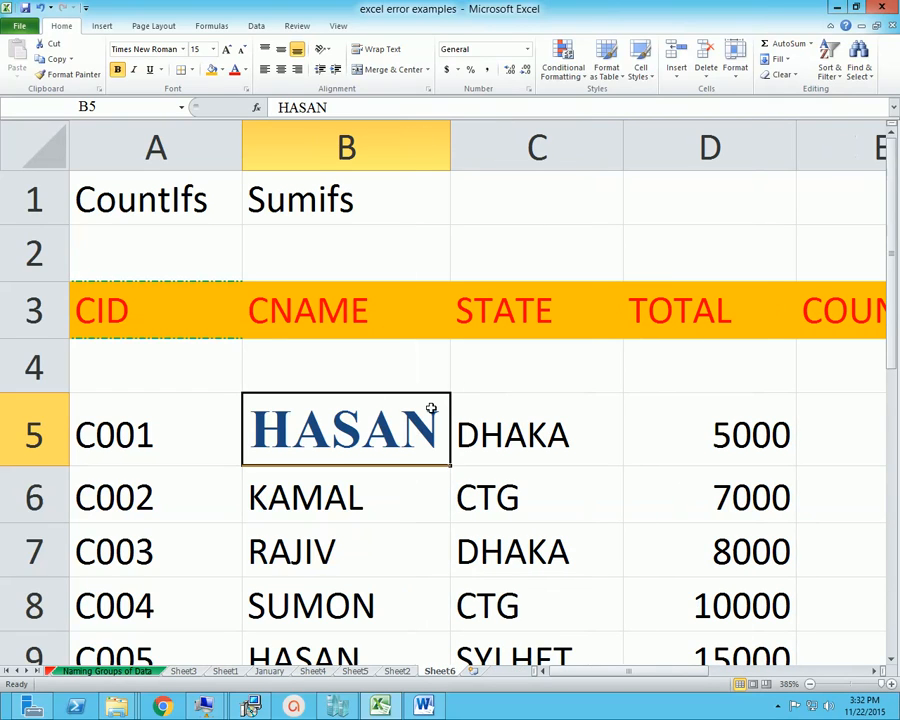
Start a new cell style based on C5 and name it R28 STYLE
{"action": "left_click", "coordinate": [490, 430]}
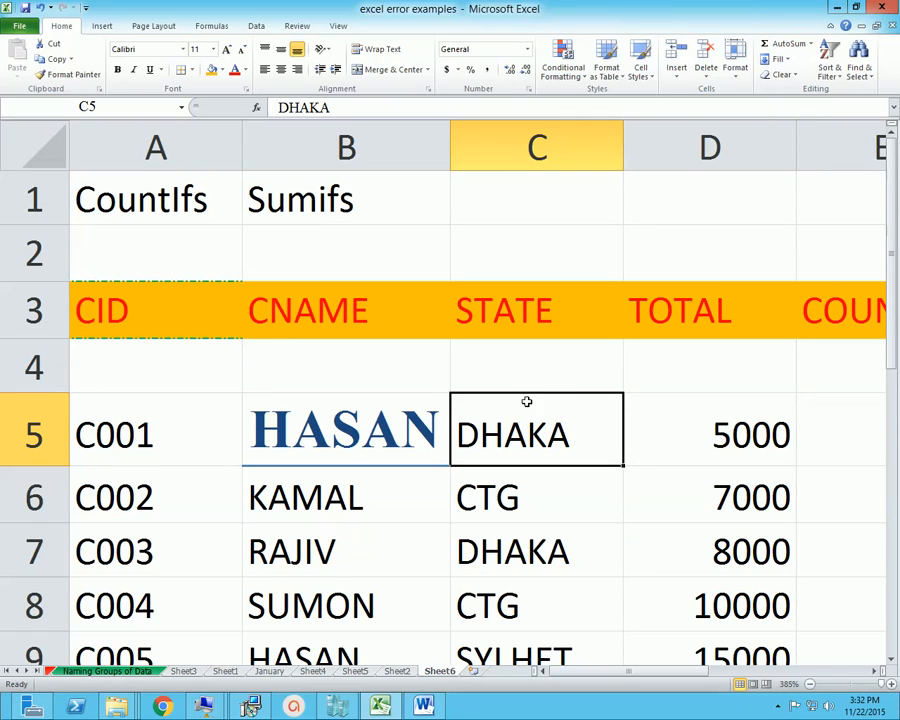
{"action": "left_click", "coordinate": [644, 78]}
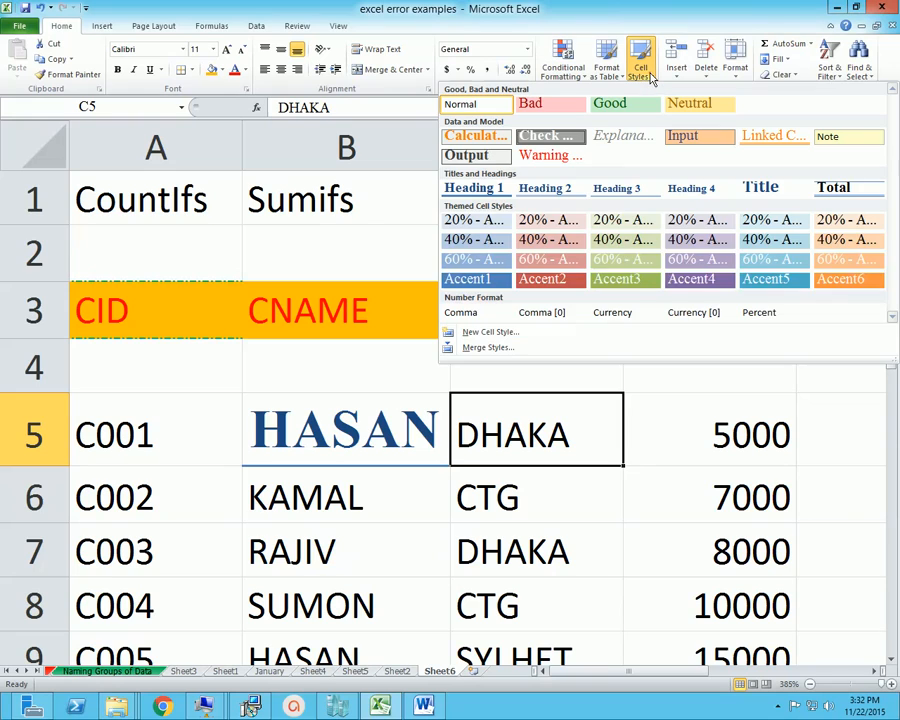
{"action": "left_click", "coordinate": [491, 333]}
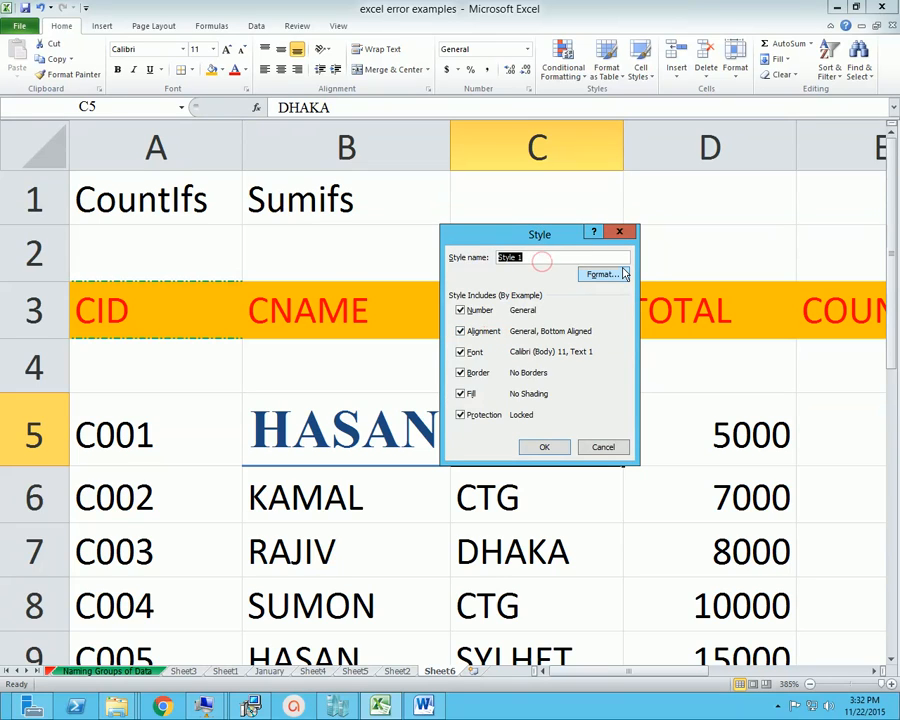
{"action": "type", "text": "R28 STYLE"}
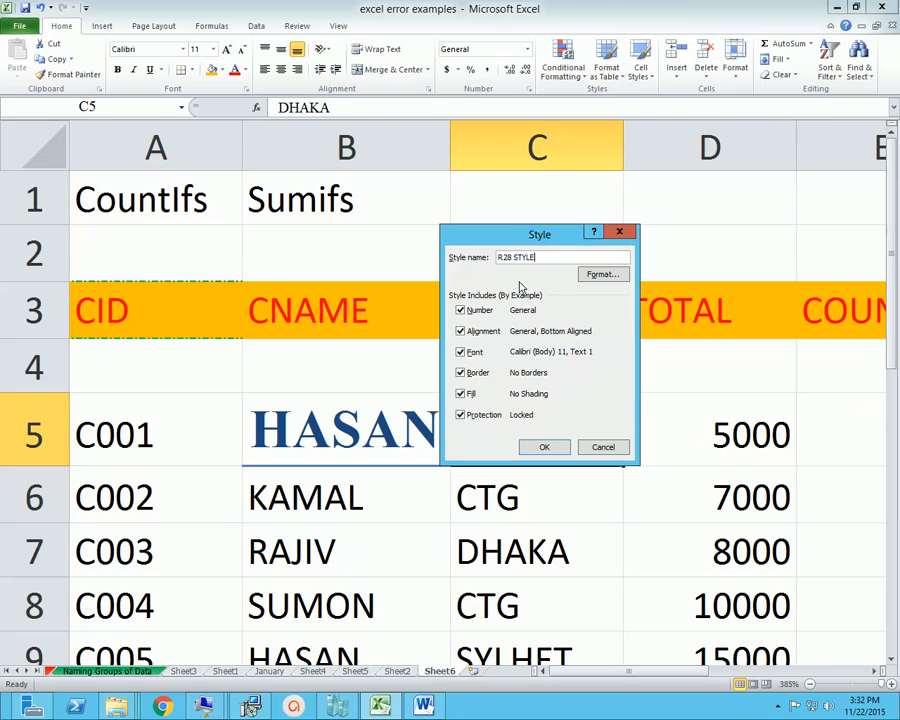
Give the new style a medium dash-dot border in automatic color on all four sides, and set the line color selection to green
{"action": "left_click", "coordinate": [603, 275]}
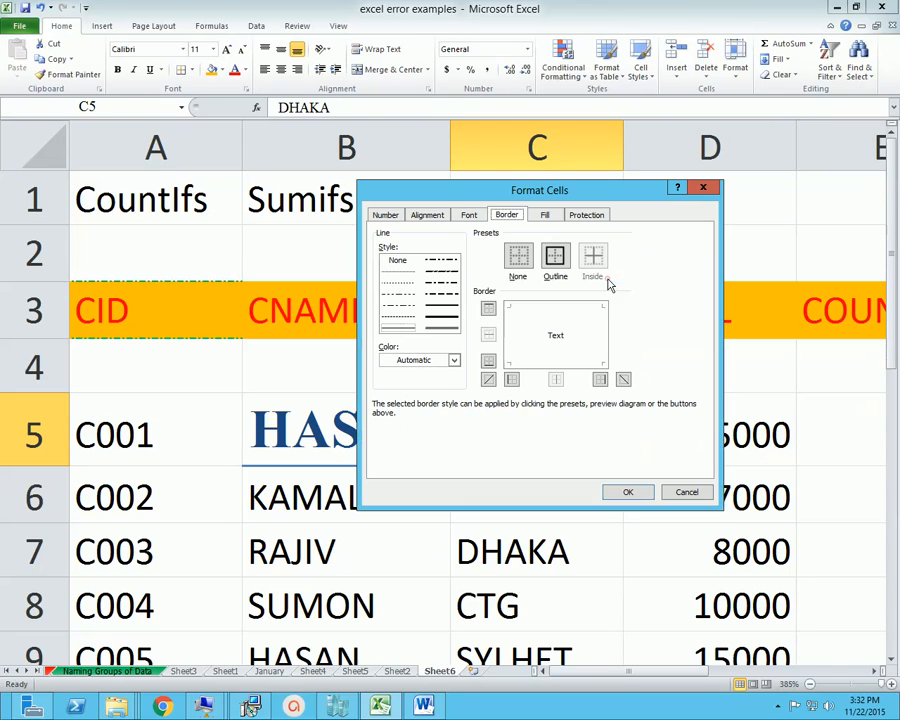
{"action": "left_click_drag", "start_coordinate": [580, 184], "coordinate": [655, 245]}
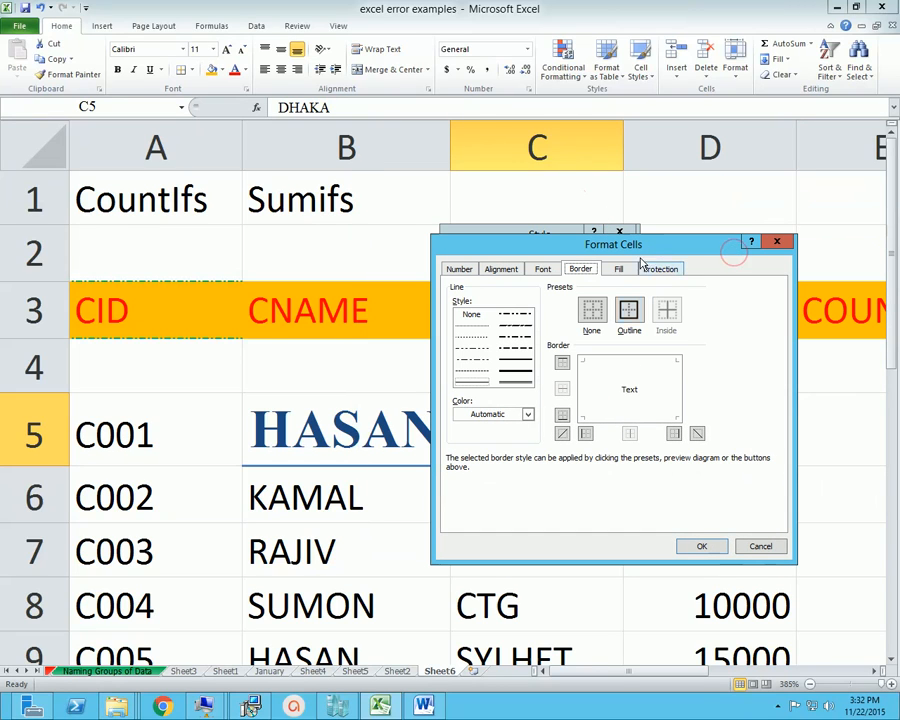
{"action": "left_click", "coordinate": [525, 349]}
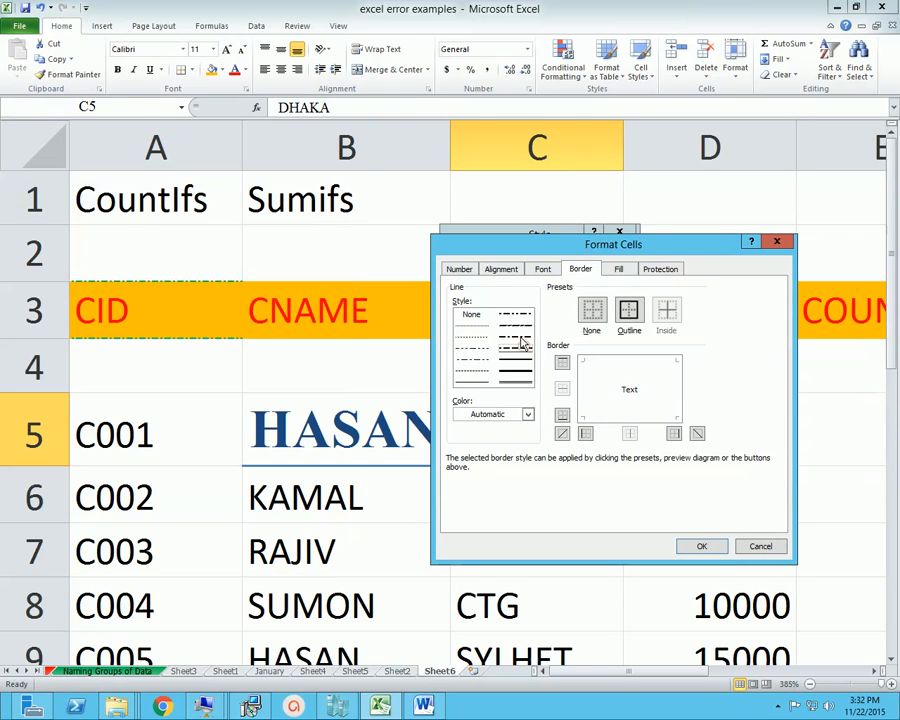
{"action": "left_click", "coordinate": [518, 339]}
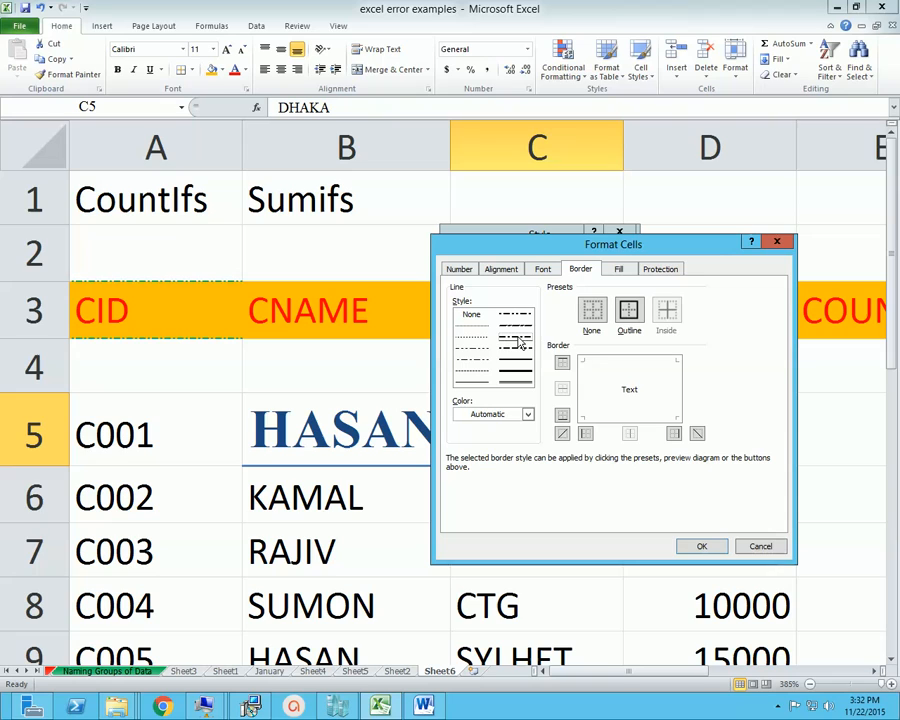
{"action": "left_click", "coordinate": [584, 412]}
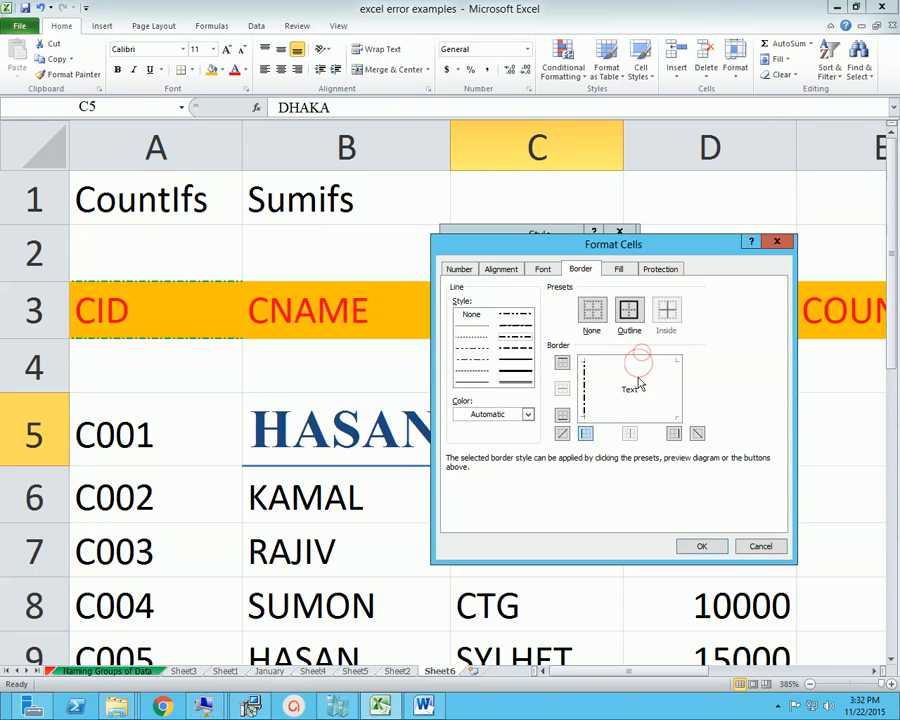
{"action": "left_click", "coordinate": [620, 359]}
{"action": "left_click", "coordinate": [678, 395]}
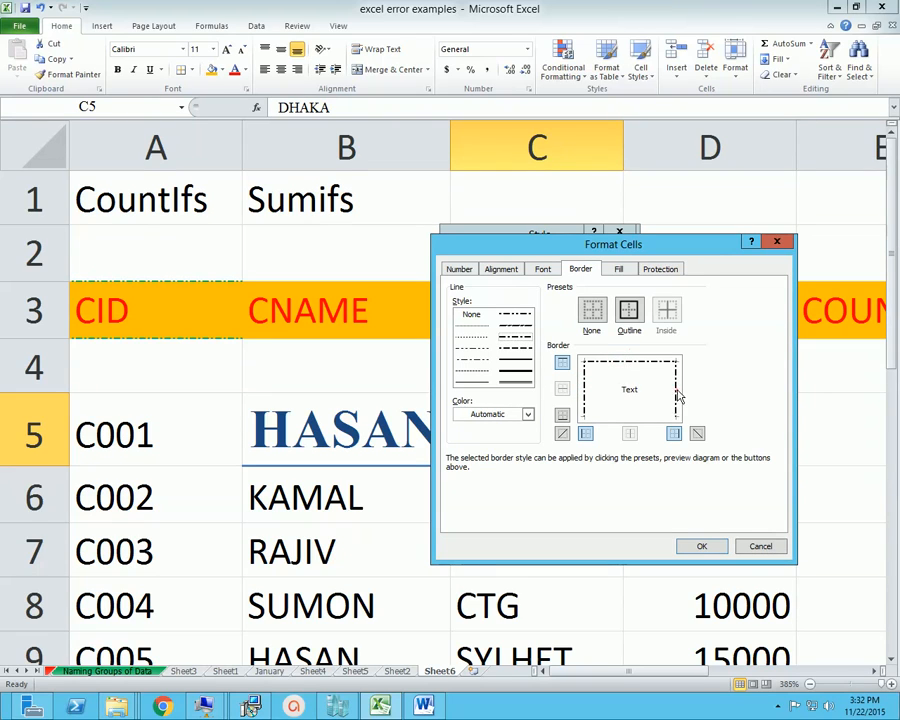
{"action": "left_click", "coordinate": [629, 415]}
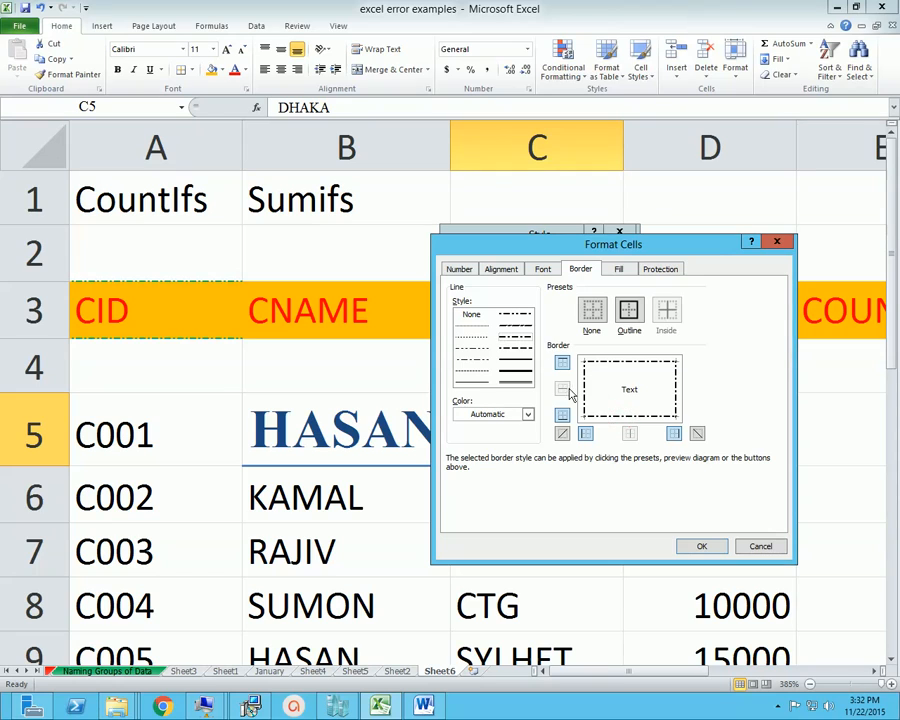
{"action": "left_click", "coordinate": [527, 413]}
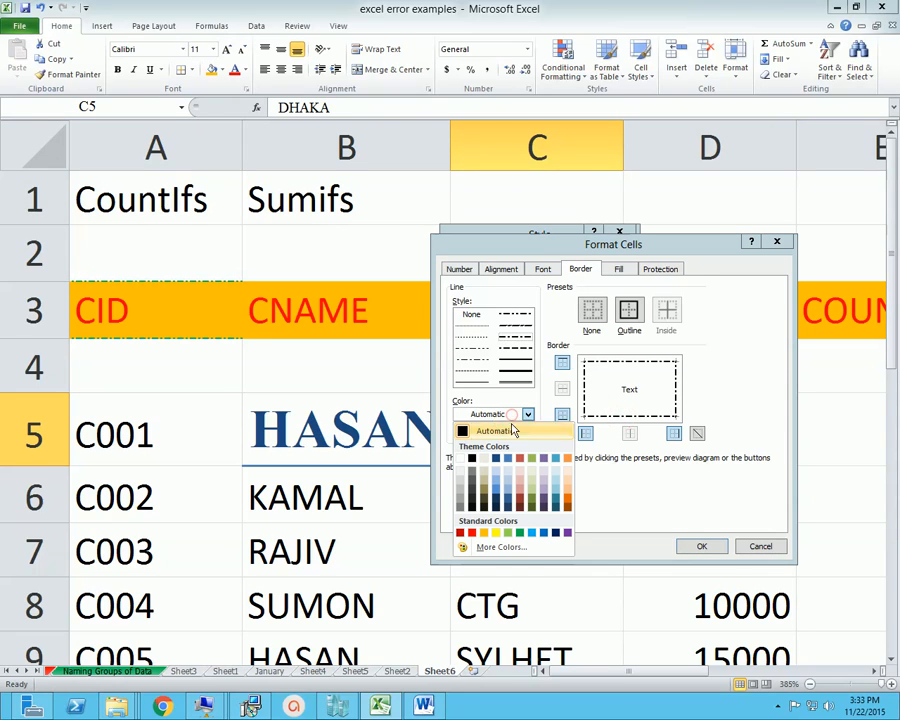
{"action": "left_click", "coordinate": [520, 532]}
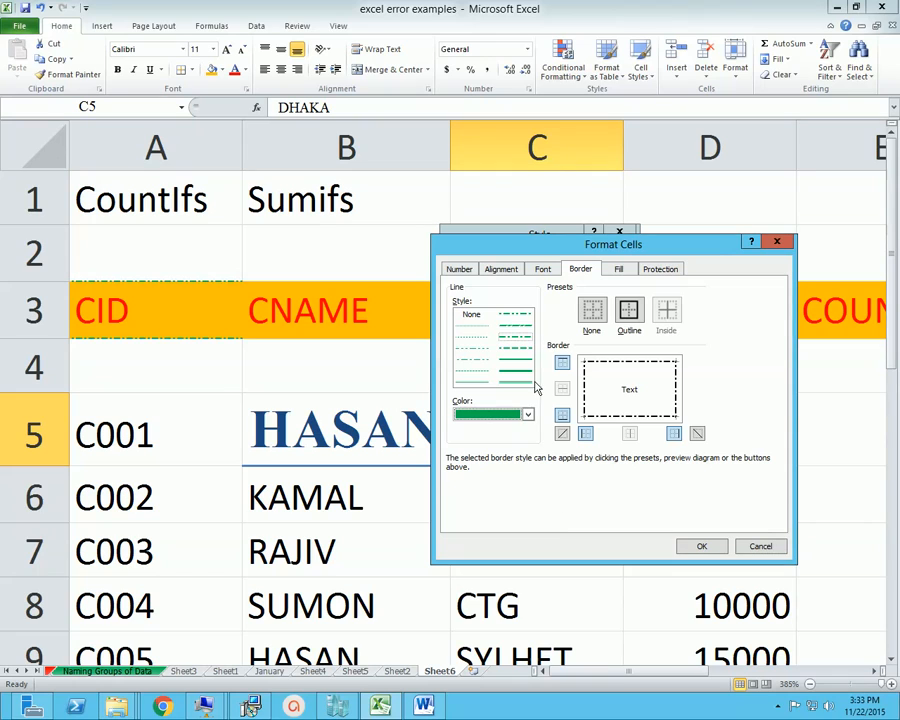
Set the new style's background fill to a light olive green
{"action": "left_click", "coordinate": [618, 268]}
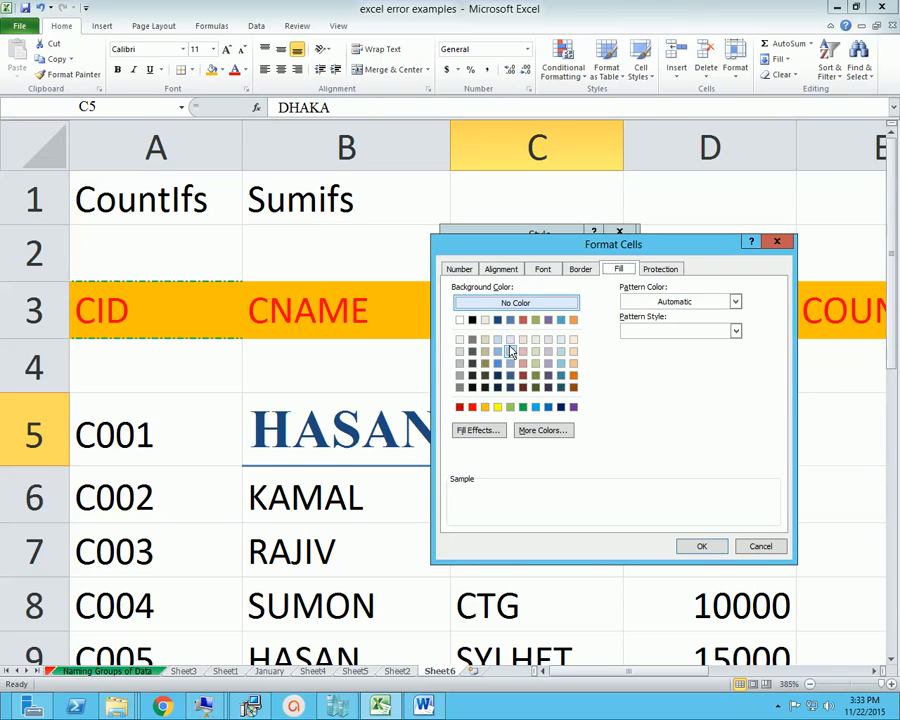
{"action": "left_click", "coordinate": [510, 409]}
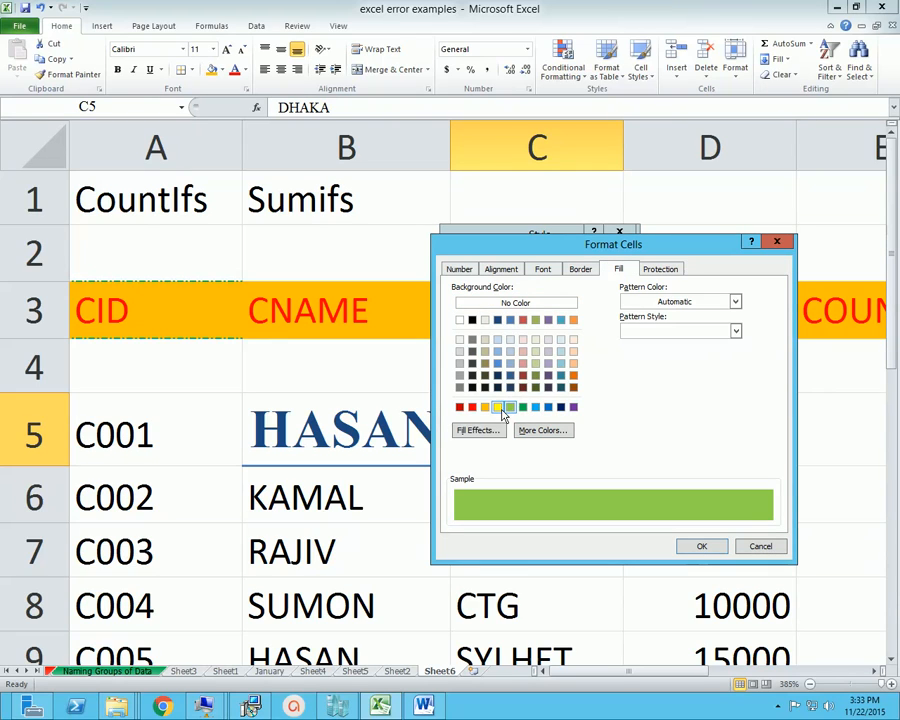
{"action": "left_click", "coordinate": [536, 351]}
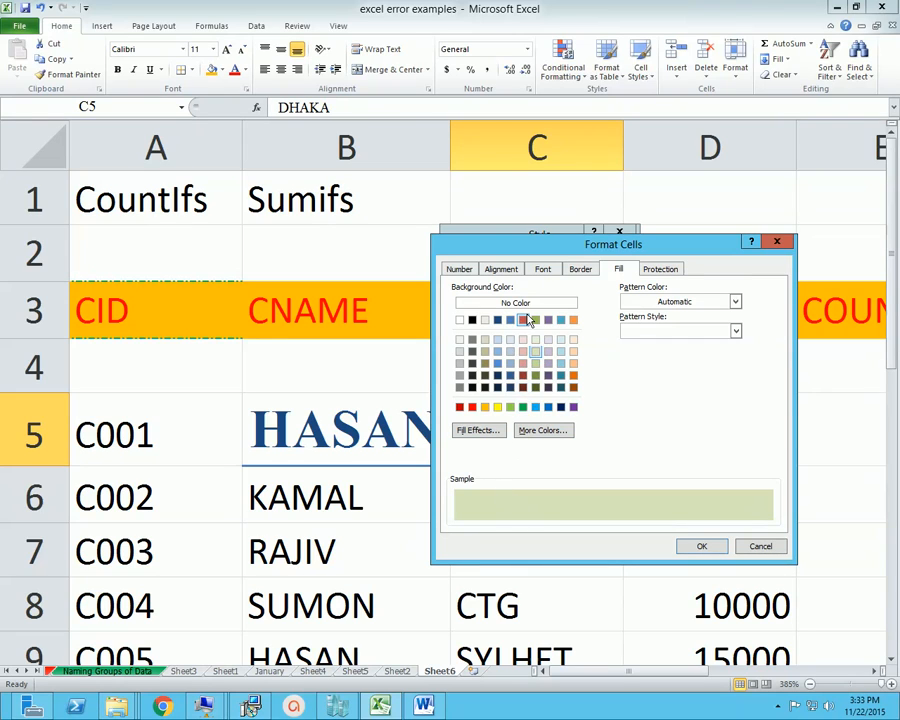
Set the new style's font to Verdana, Bold Italic, size 14, and save the style
{"action": "left_click", "coordinate": [542, 268]}
{"action": "left_click_drag", "start_coordinate": [604, 330], "coordinate": [610, 357]}
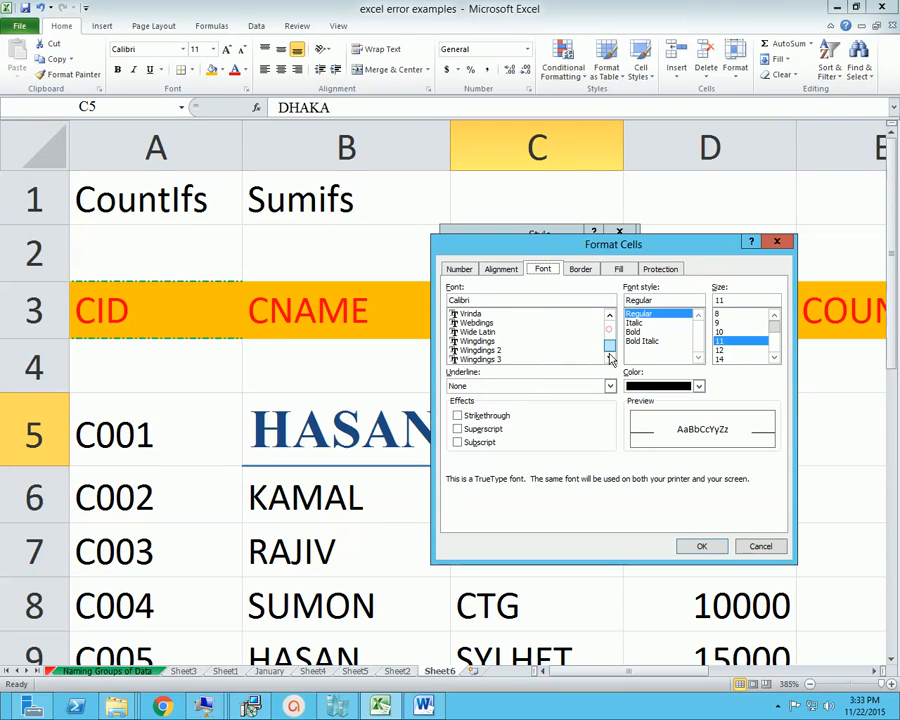
{"action": "left_click", "coordinate": [610, 316]}
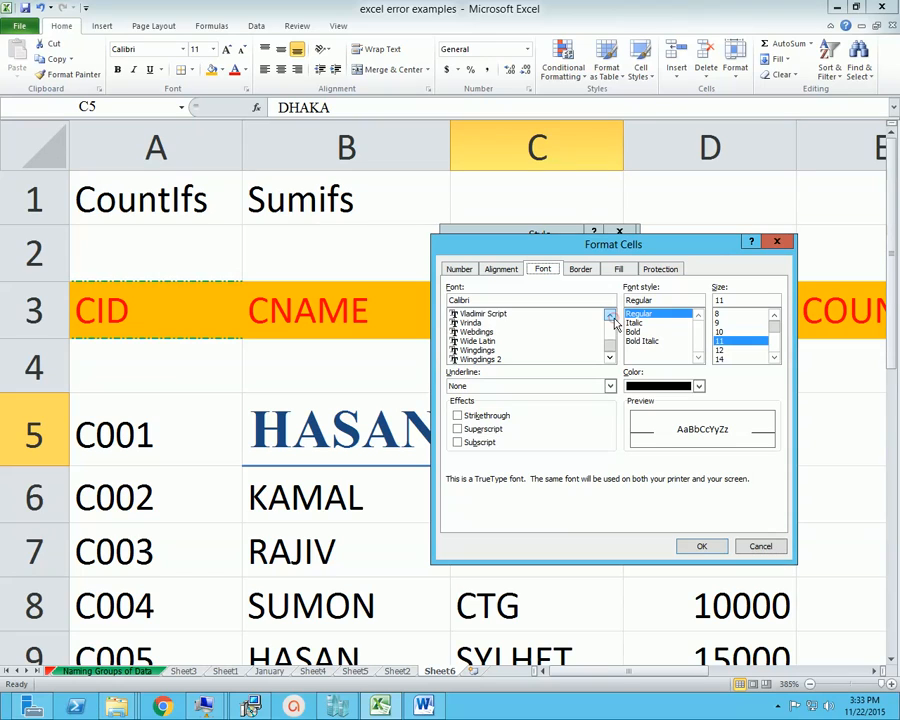
{"action": "left_click", "coordinate": [610, 316]}
{"action": "left_click", "coordinate": [610, 316]}
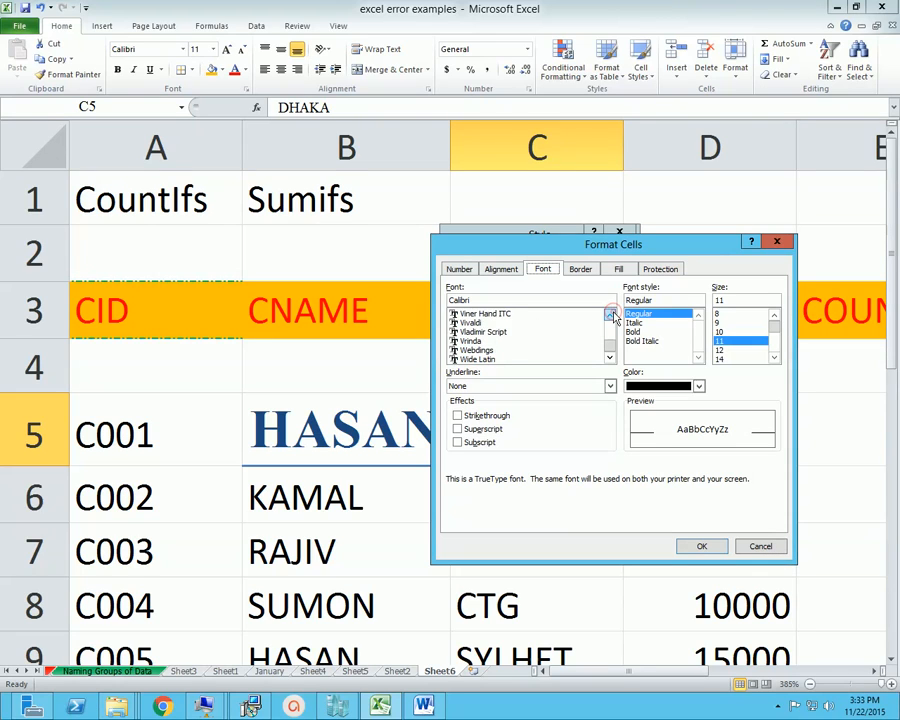
{"action": "left_click", "coordinate": [610, 316]}
{"action": "left_click", "coordinate": [610, 316]}
{"action": "left_click", "coordinate": [610, 316]}
{"action": "left_click", "coordinate": [478, 323]}
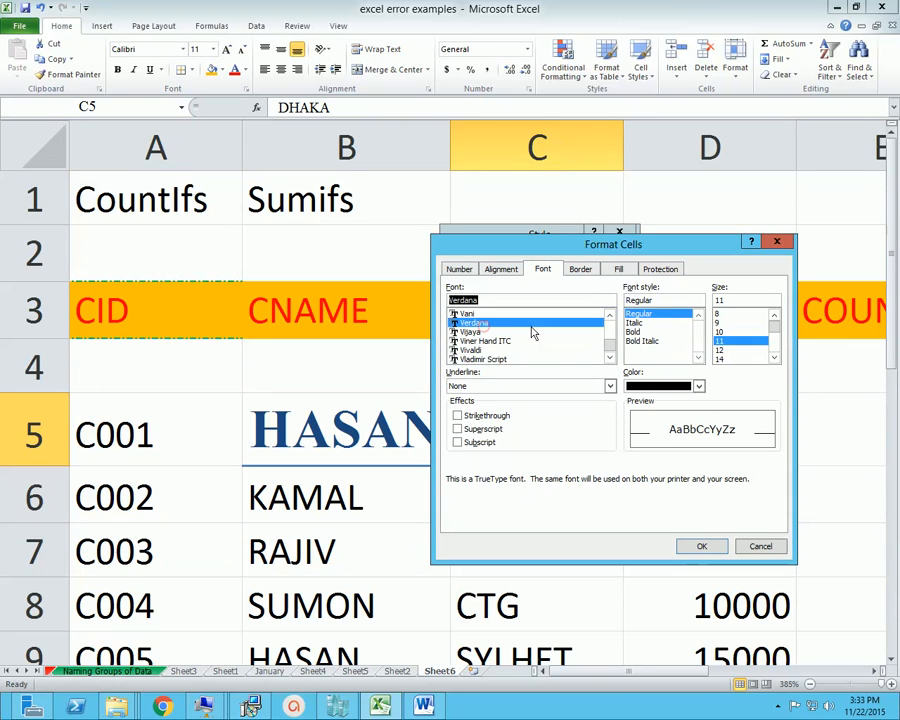
{"action": "left_click", "coordinate": [651, 342]}
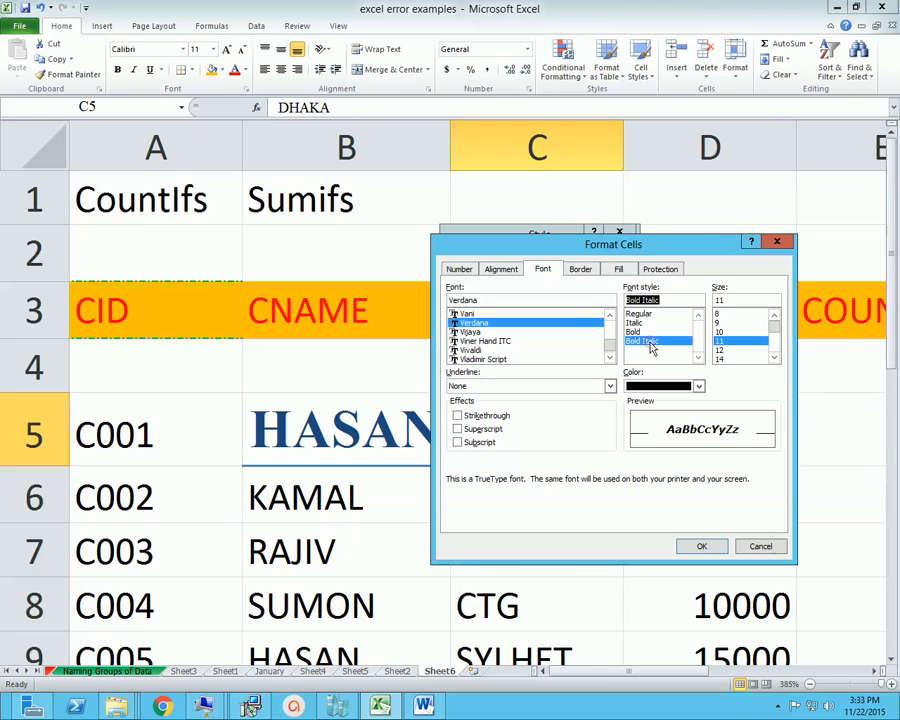
{"action": "left_click", "coordinate": [723, 358]}
{"action": "scroll", "coordinate": [779, 343], "scroll_direction": "down", "scroll_amount": 3}
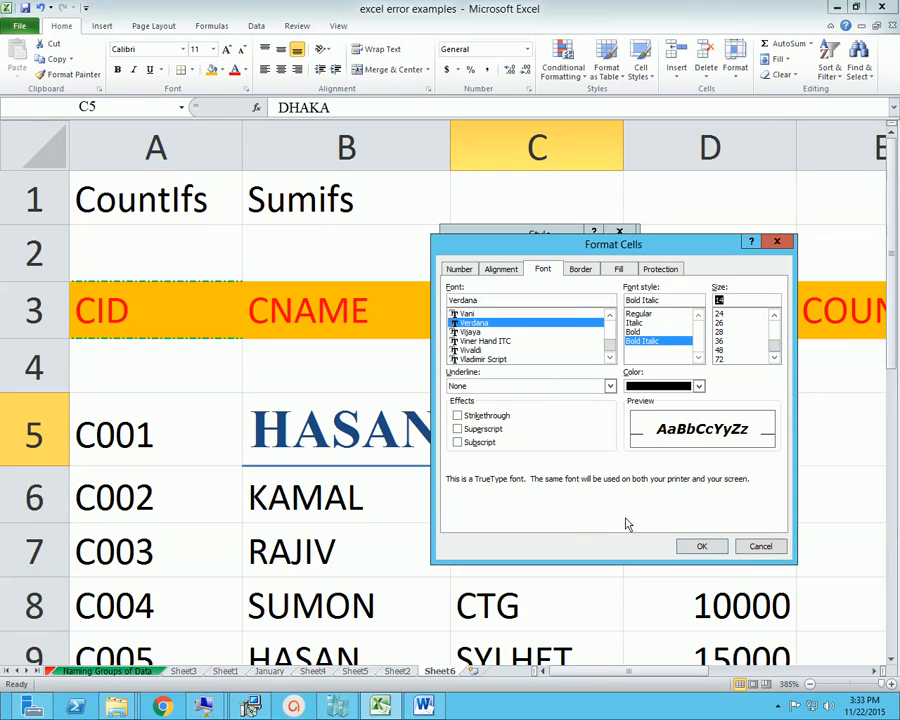
{"action": "left_click", "coordinate": [686, 545]}
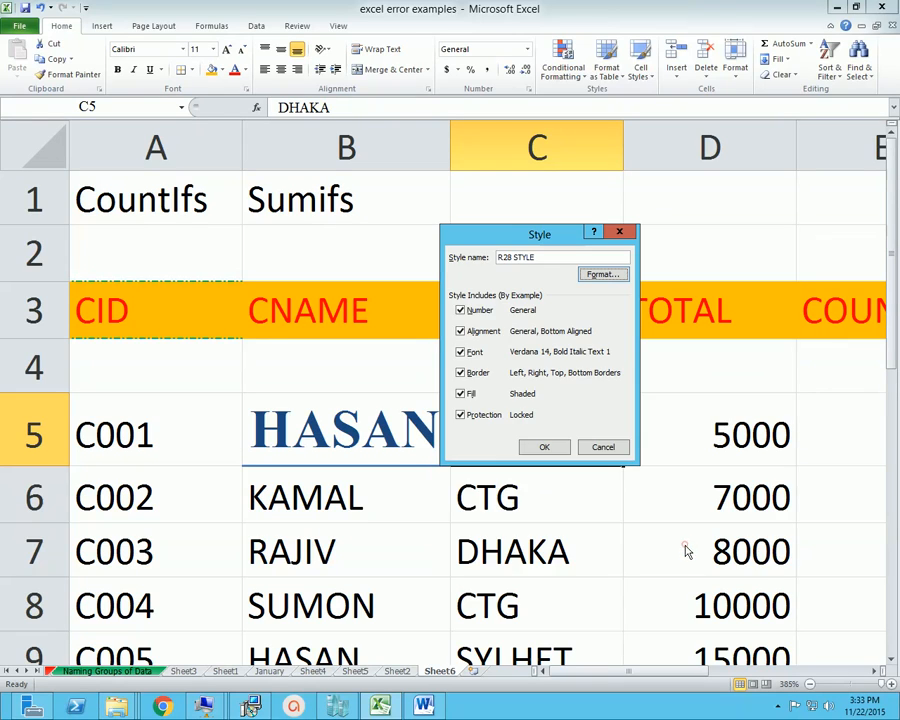
{"action": "left_click", "coordinate": [545, 448]}
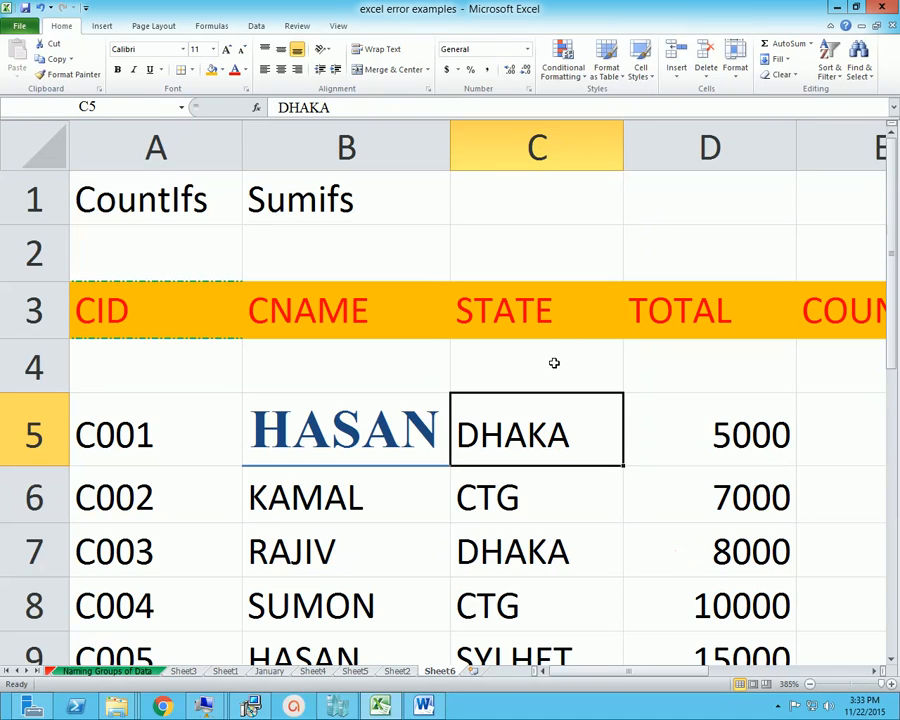
Apply the custom R28 STYLE to C5 and autofit column C to its contents
{"action": "left_click", "coordinate": [767, 548]}
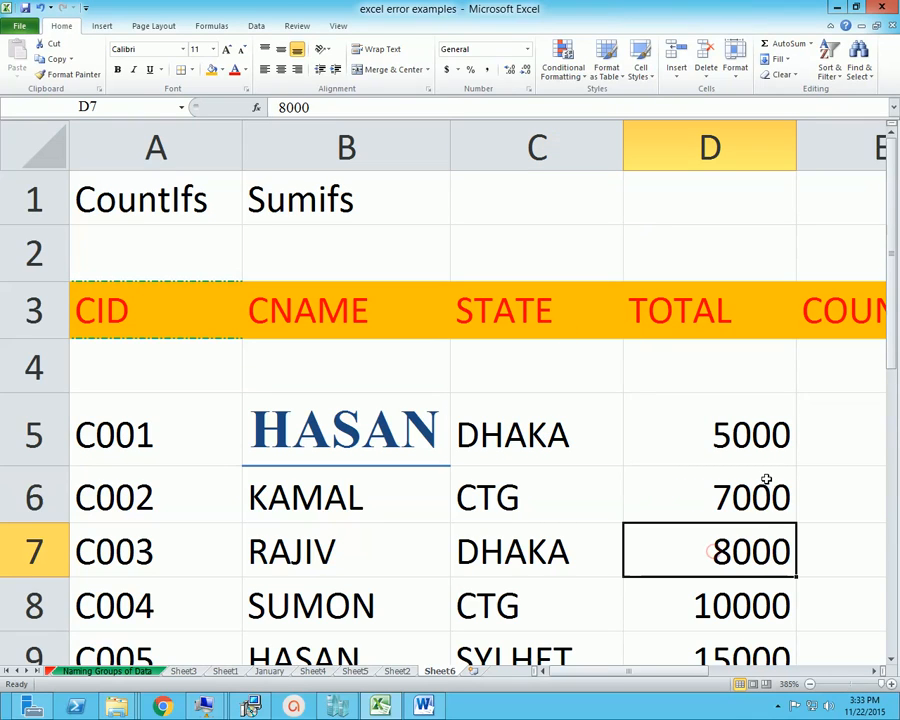
{"action": "left_click", "coordinate": [719, 431]}
{"action": "key", "text": "Left"}
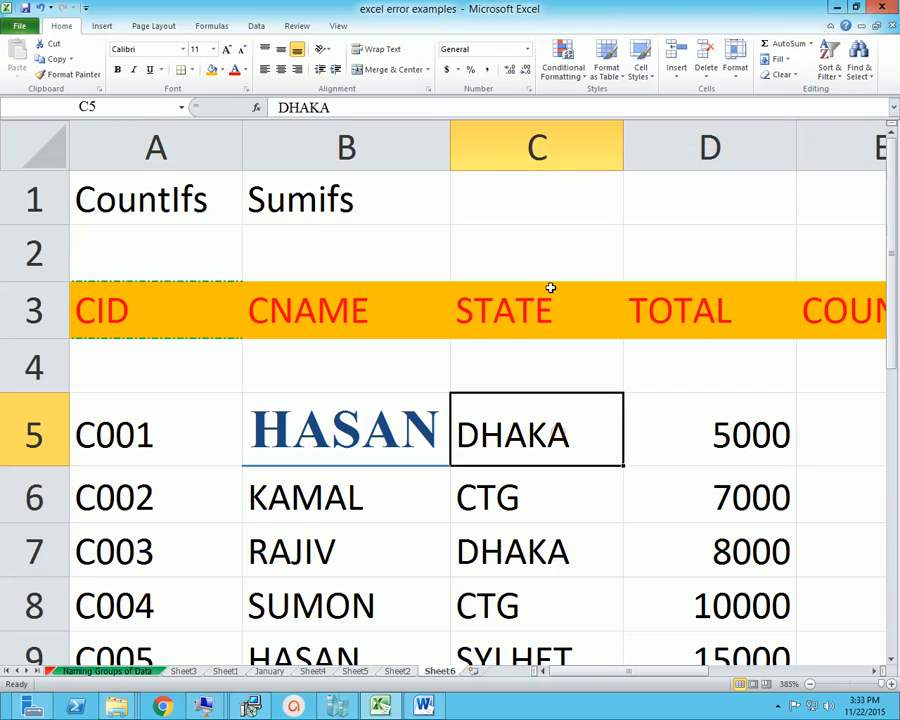
{"action": "left_click", "coordinate": [643, 70]}
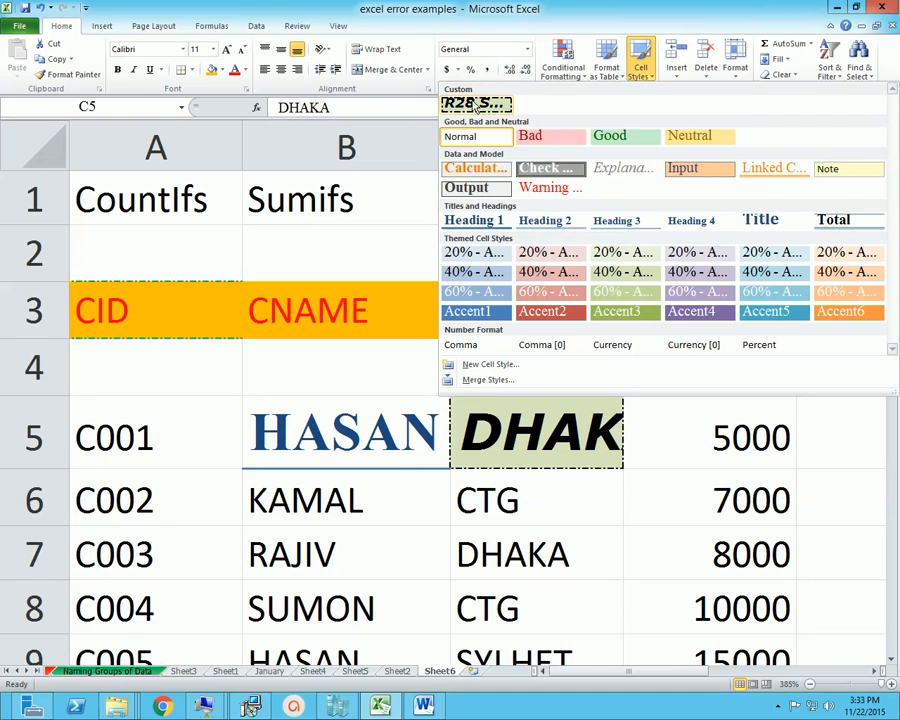
{"action": "left_click", "coordinate": [478, 104]}
{"action": "double_click", "coordinate": [621, 127]}
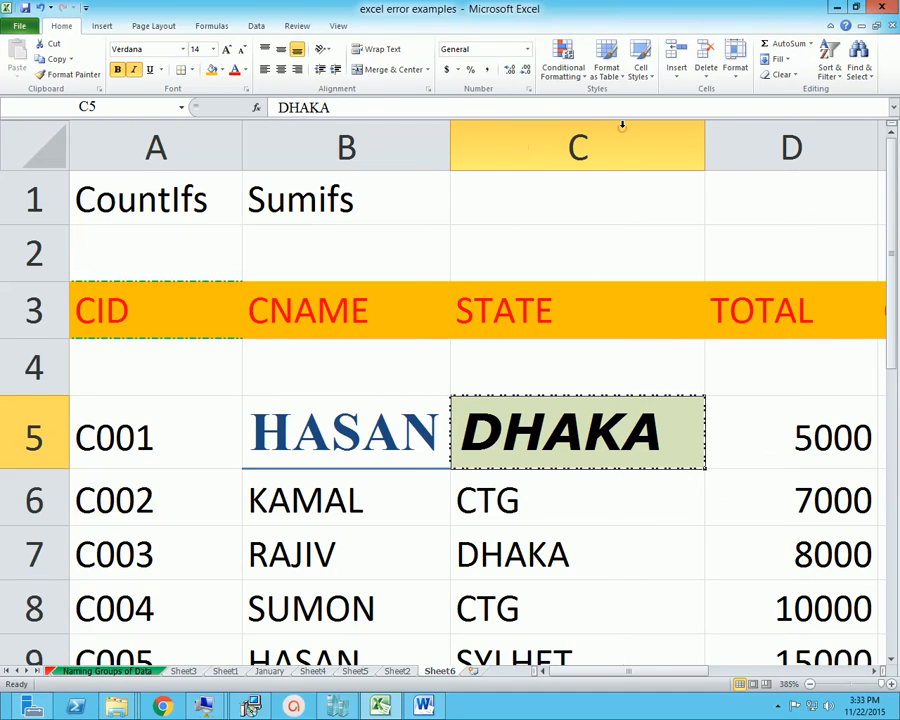
{"action": "left_click", "coordinate": [682, 506]}
{"action": "left_click", "coordinate": [655, 601]}
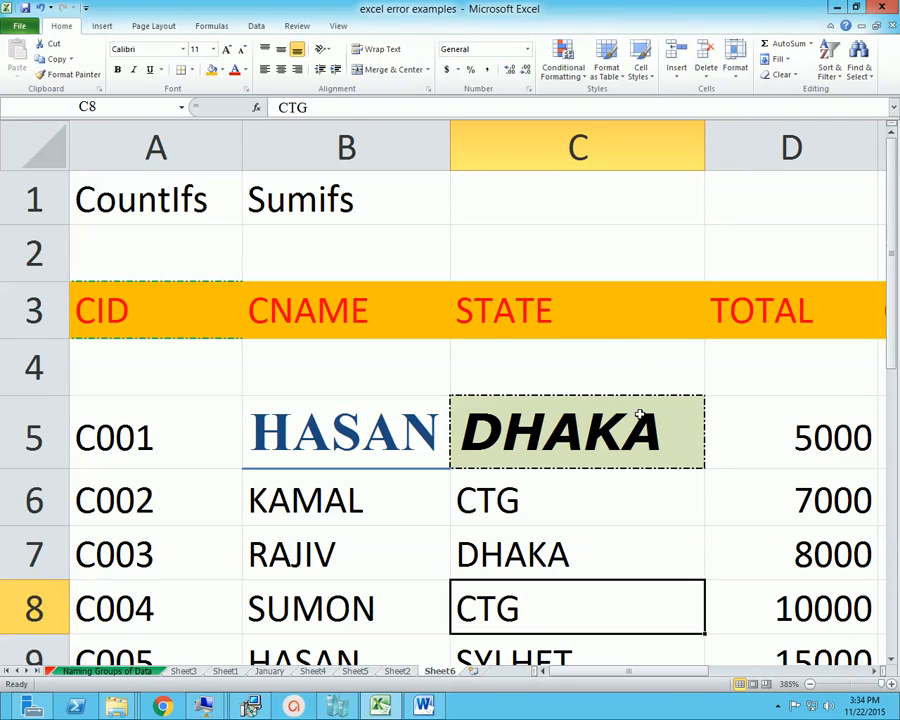
{"action": "left_click", "coordinate": [681, 415]}
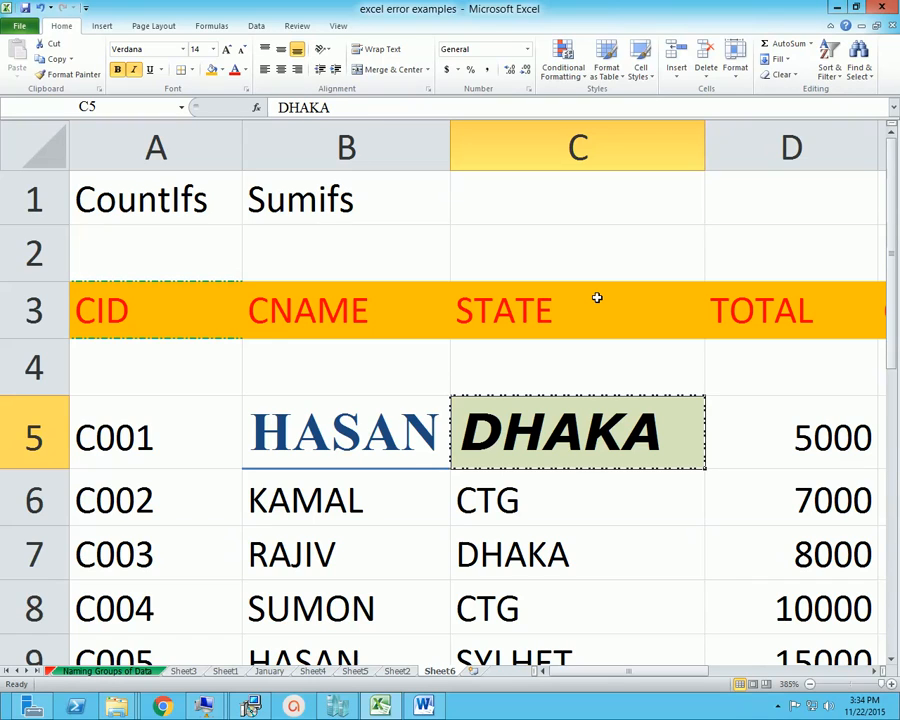
Enter the date 31/12/2015 in the empty cell B20
{"action": "scroll", "coordinate": [585, 608], "scroll_direction": "down", "scroll_amount": 6}
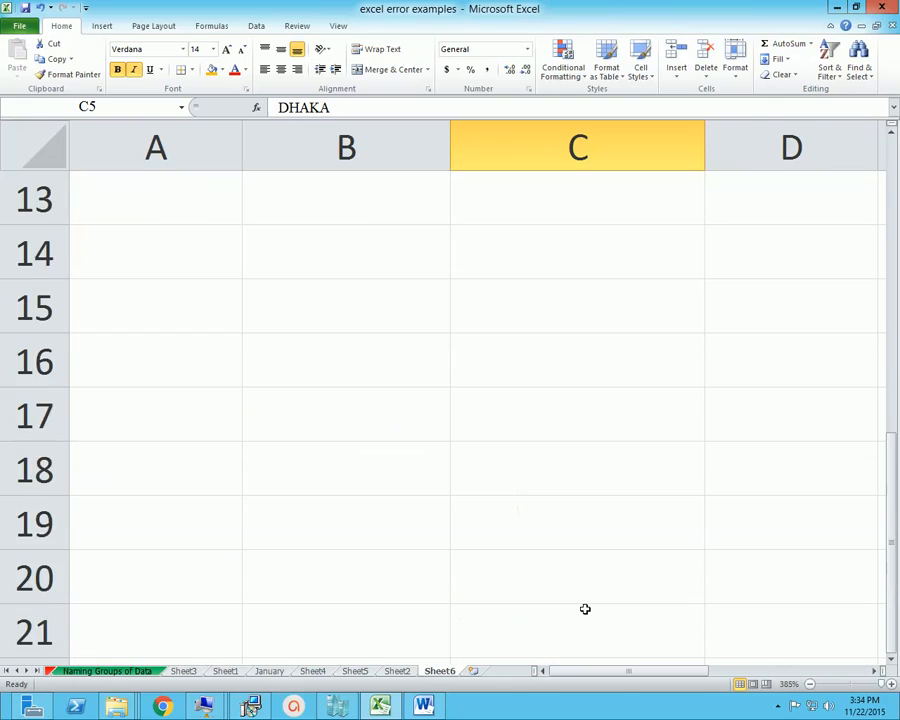
{"action": "left_click", "coordinate": [321, 259]}
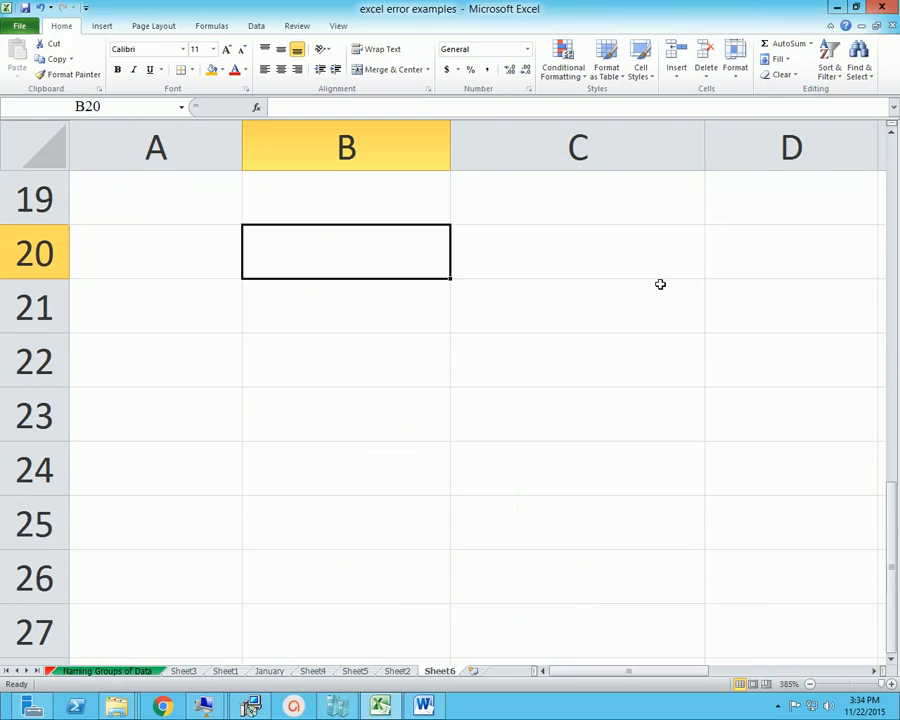
{"action": "type", "text": "31/"}
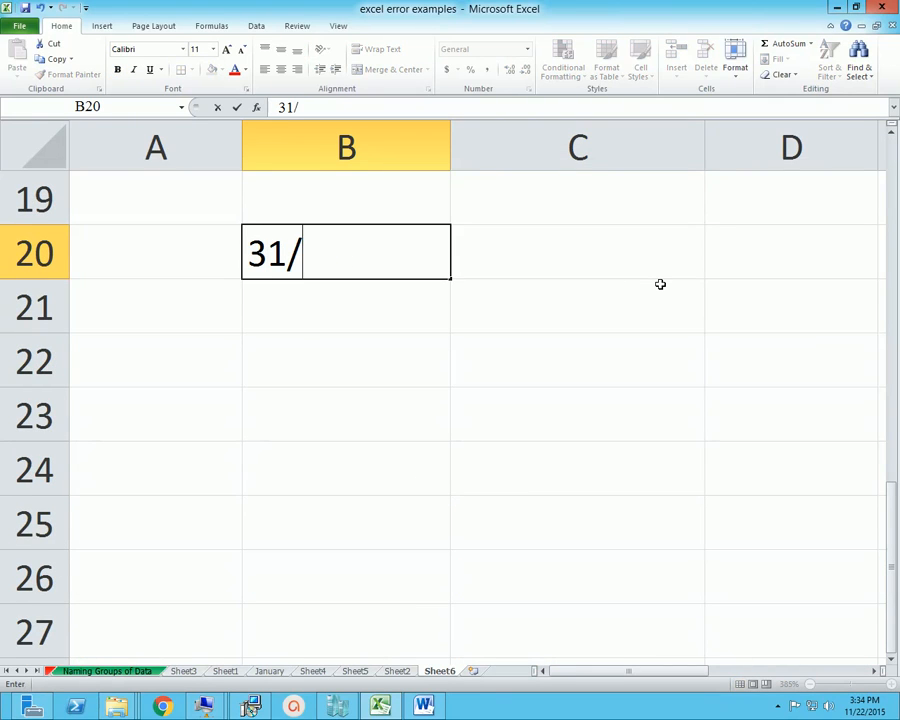
{"action": "type", "text": "12"}
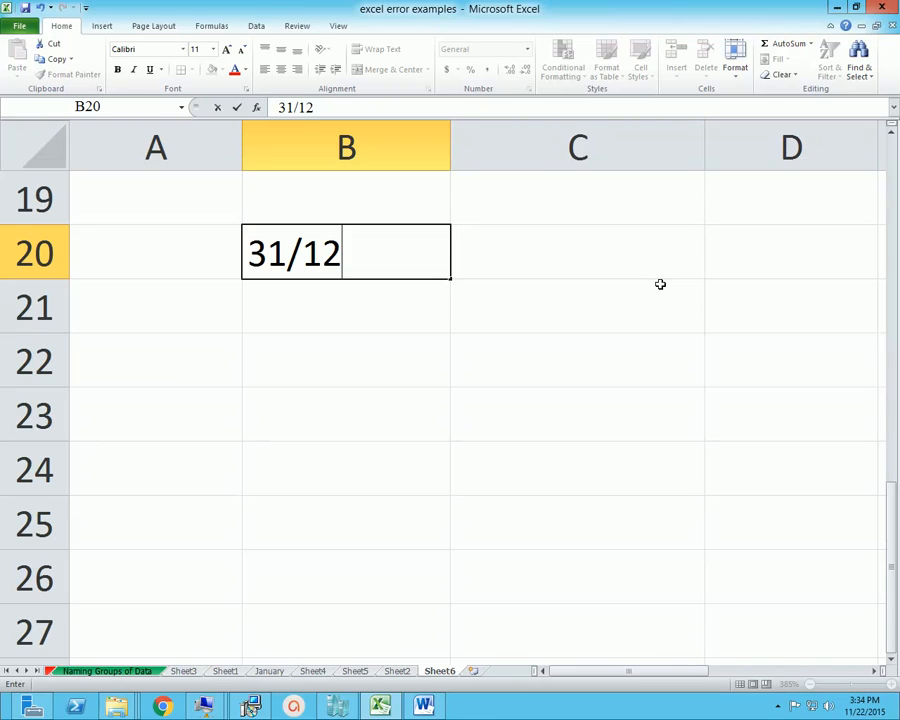
{"action": "type", "text": "/2015"}
{"action": "key", "text": "Return"}
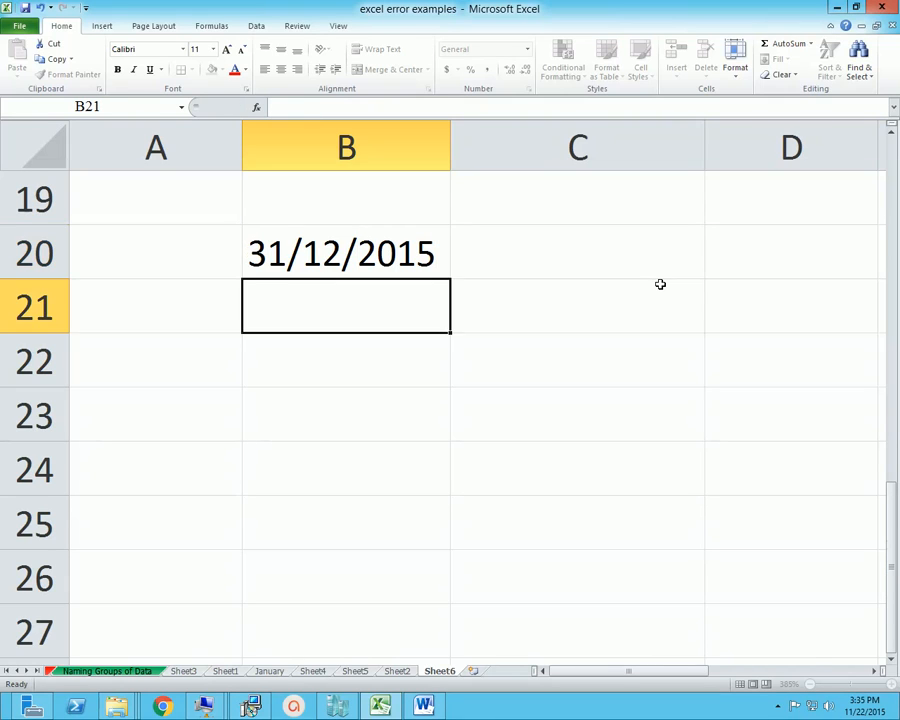
Format B20 with the Date number category using the 14-Mar-01 type
{"action": "key", "text": "Up"}
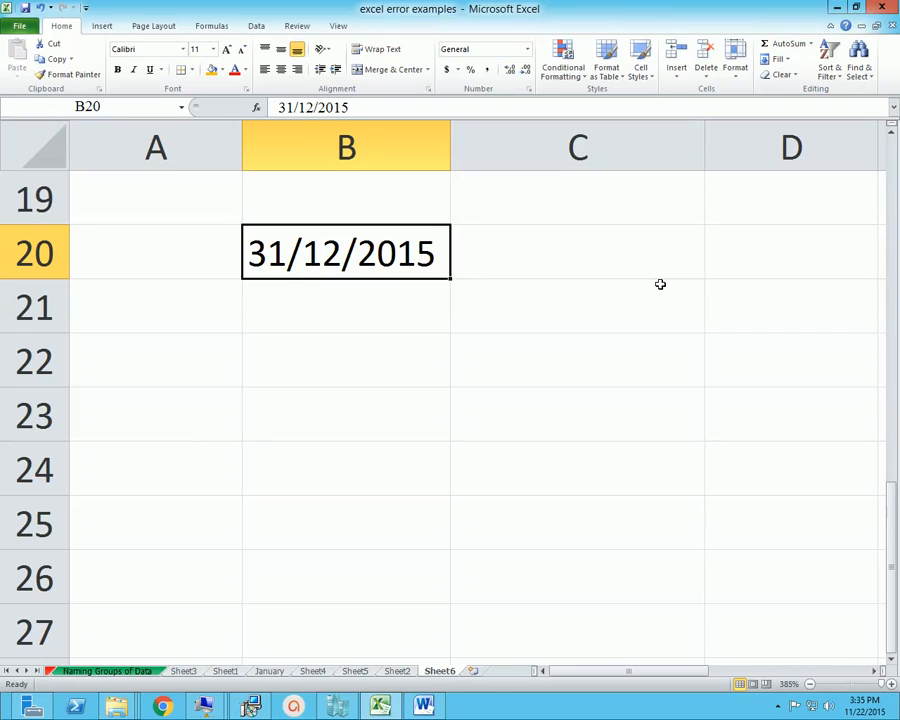
{"action": "right_click", "coordinate": [378, 247]}
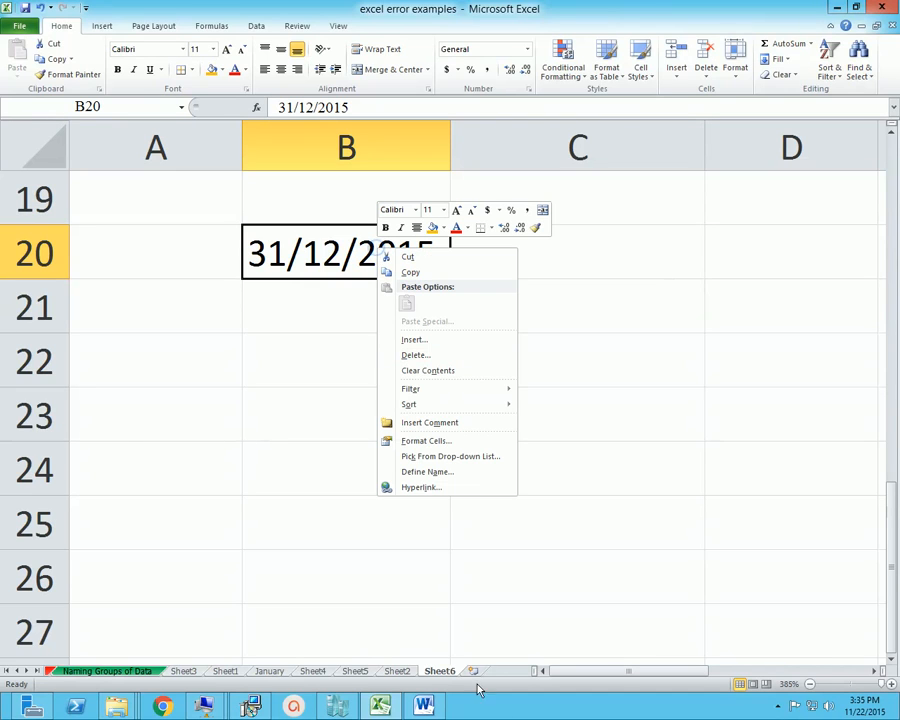
{"action": "left_click", "coordinate": [420, 440]}
{"action": "left_click_drag", "start_coordinate": [475, 283], "coordinate": [656, 233]}
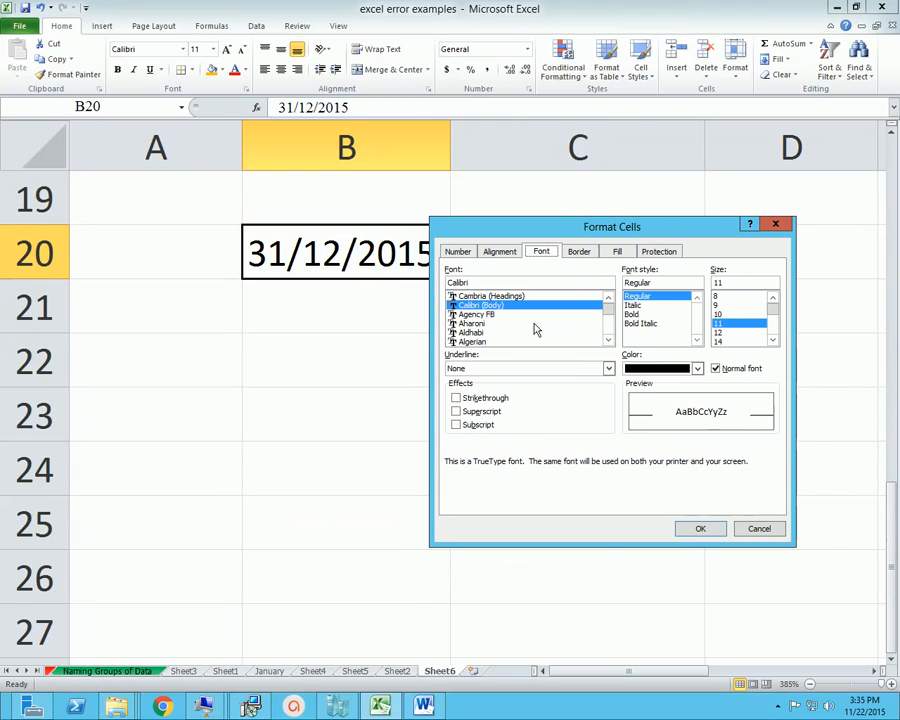
{"action": "left_click", "coordinate": [458, 252]}
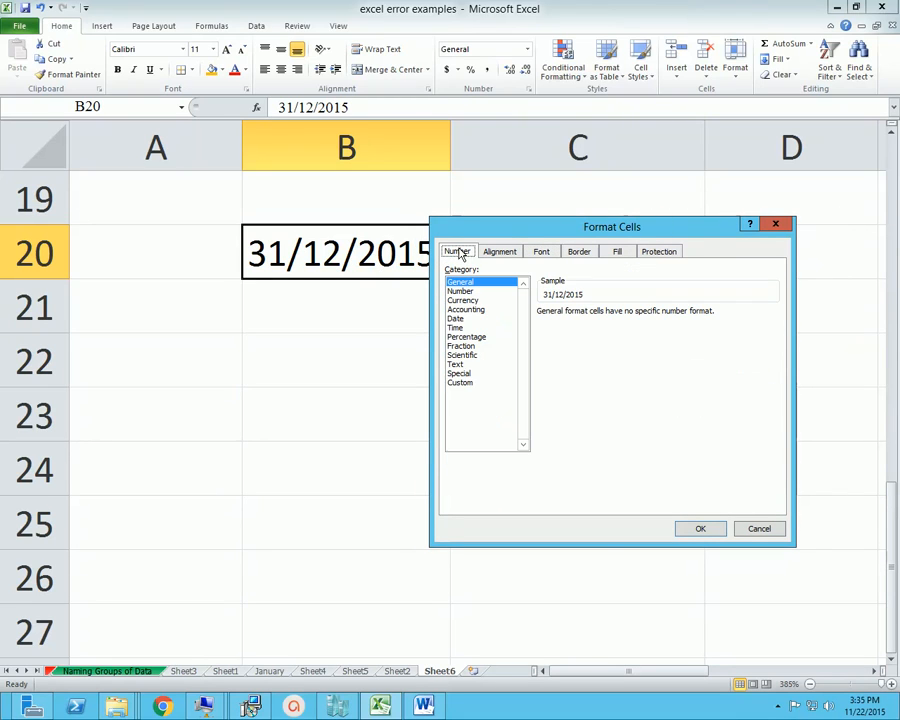
{"action": "left_click_drag", "start_coordinate": [502, 235], "coordinate": [555, 231]}
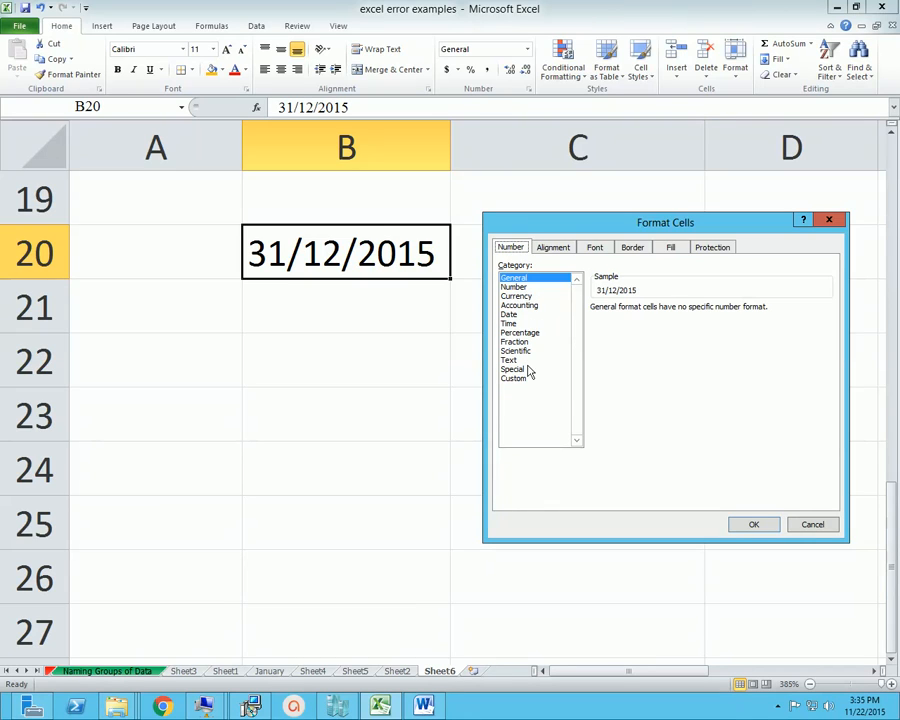
{"action": "left_click", "coordinate": [512, 316]}
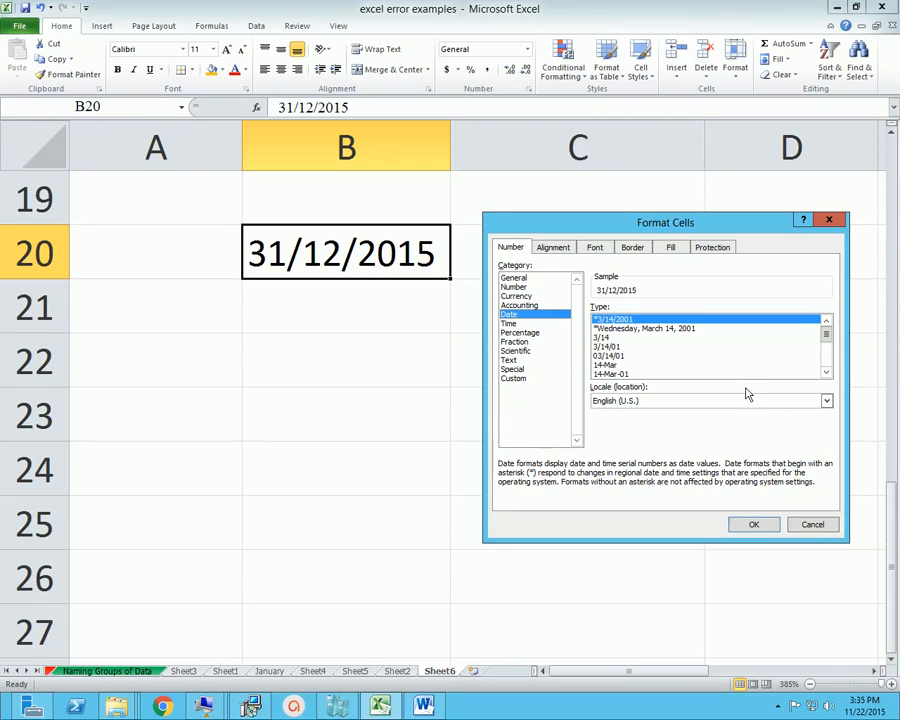
{"action": "left_click", "coordinate": [623, 374]}
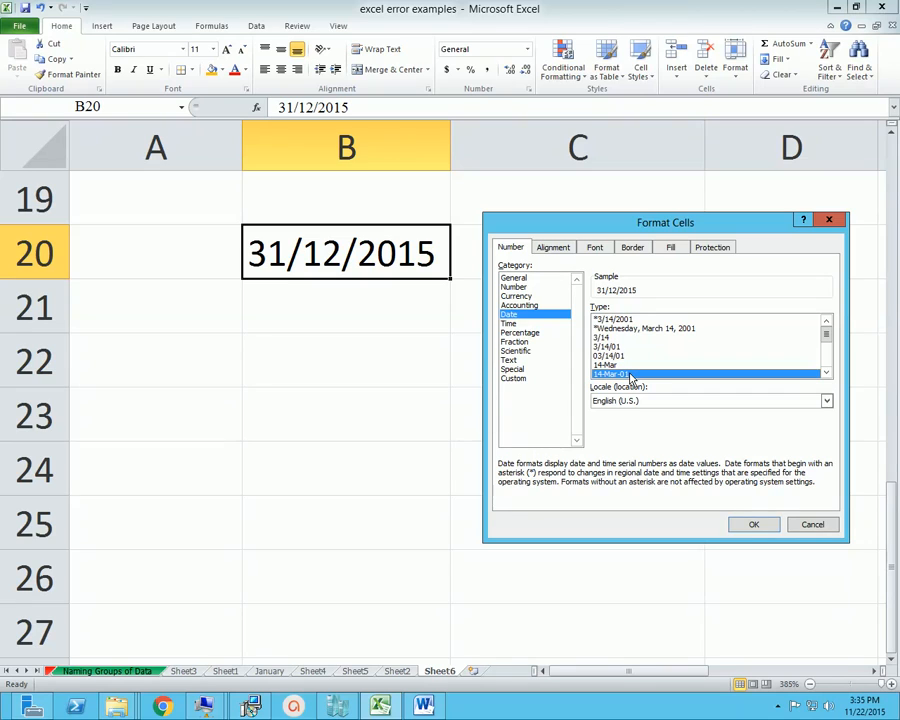
{"action": "left_click", "coordinate": [748, 522]}
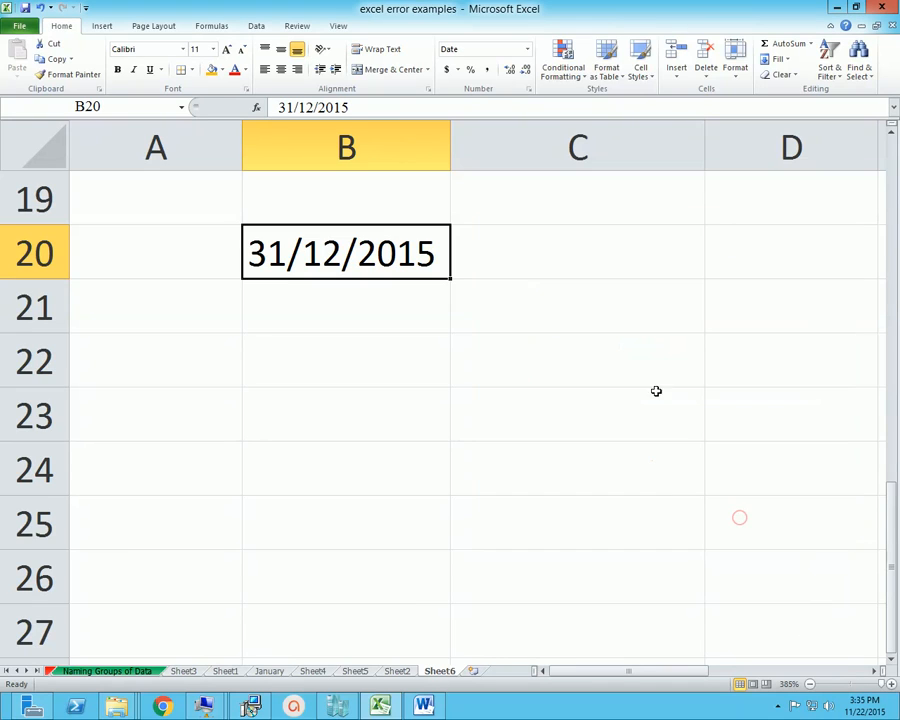
Clear B20, re-enter 31/12/2015 to test its date format, and clear the cell again
{"action": "left_click", "coordinate": [451, 390]}
{"action": "left_click", "coordinate": [357, 341]}
{"action": "left_click", "coordinate": [321, 253]}
{"action": "key", "text": "Delete"}
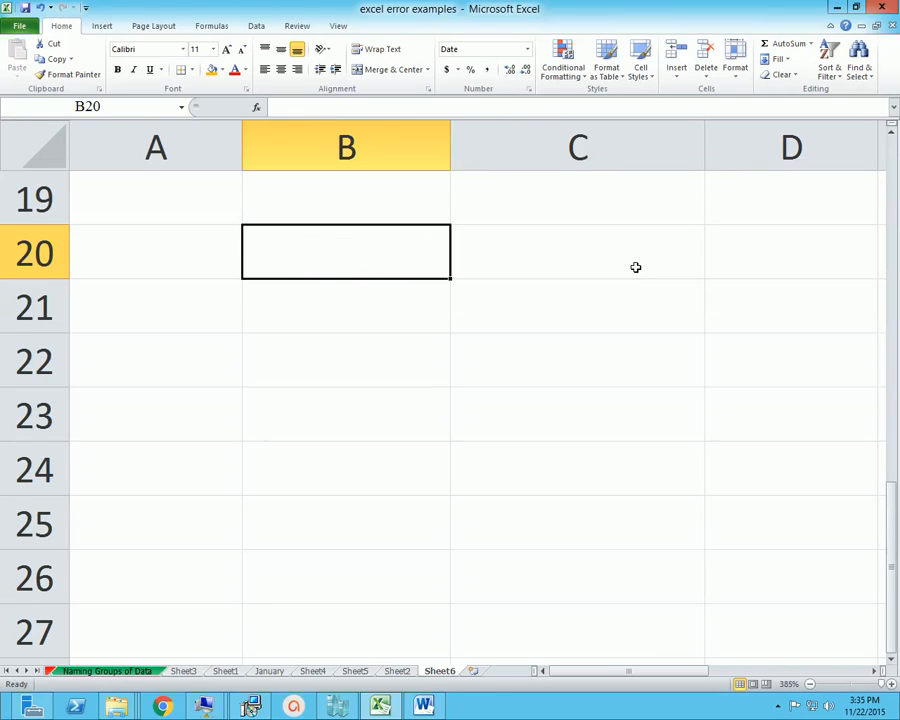
{"action": "type", "text": "31/"}
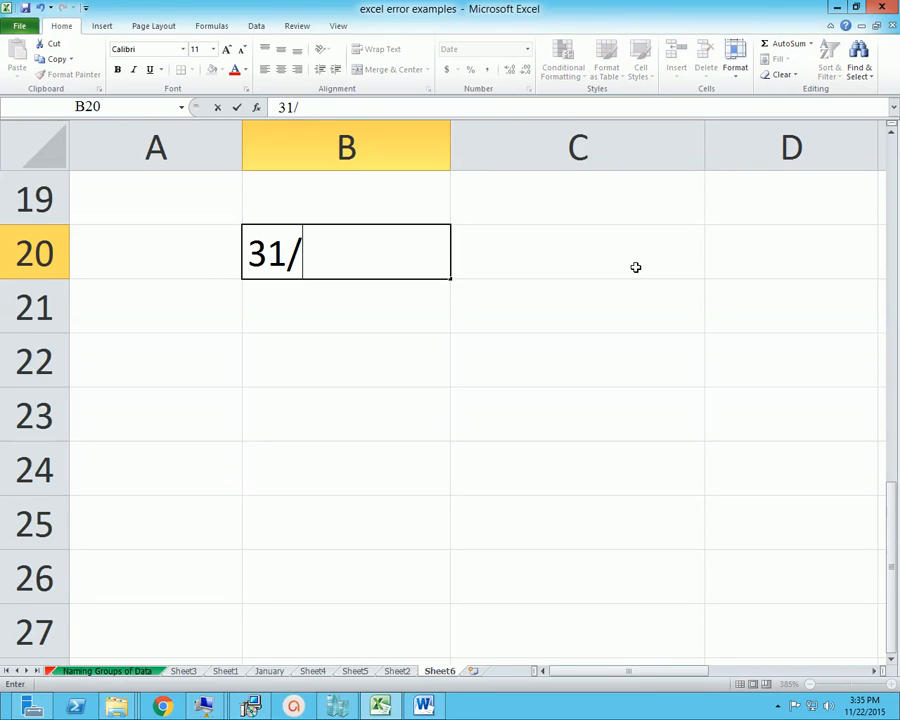
{"action": "type", "text": "12/2015"}
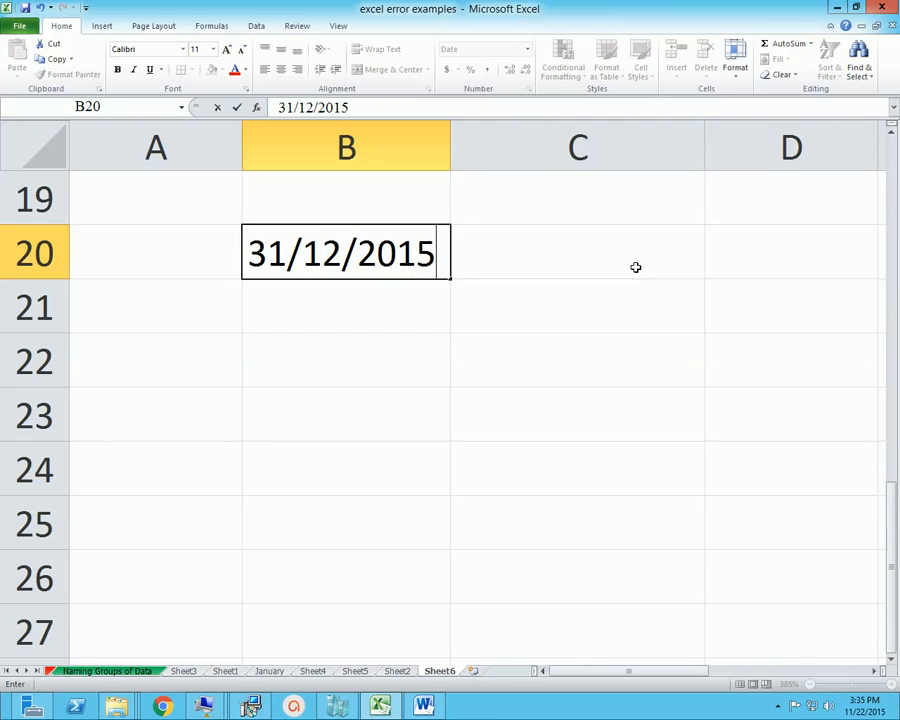
{"action": "key", "text": "Return"}
{"action": "key", "text": "Up"}
{"action": "key", "text": "Delete"}
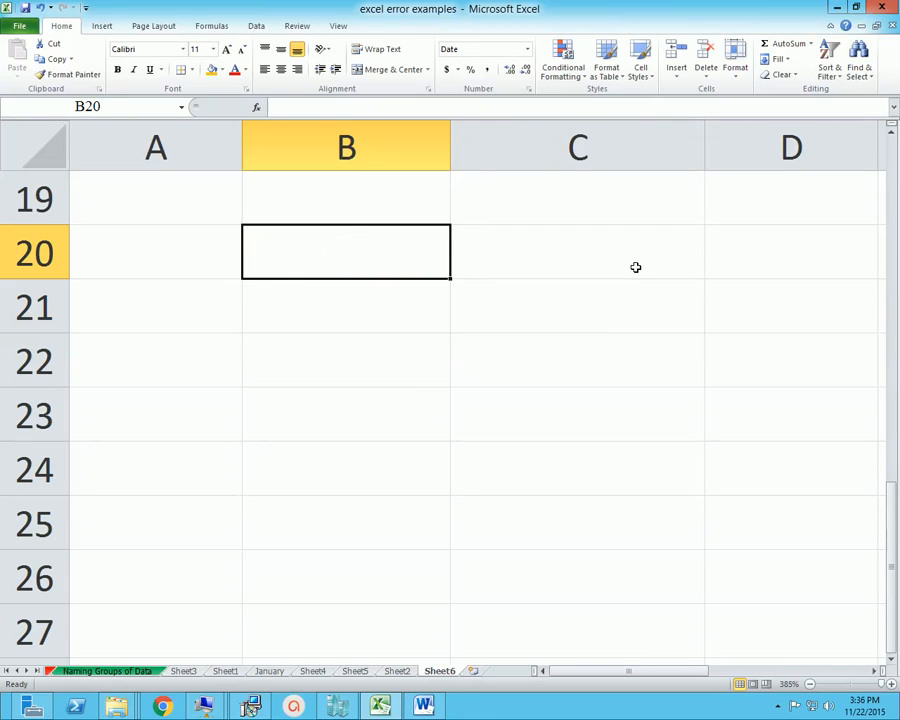
Format the empty cell C20 with the Date category, 14-Mar-01 type and English (U.S.) locale
{"action": "left_click", "coordinate": [635, 267]}
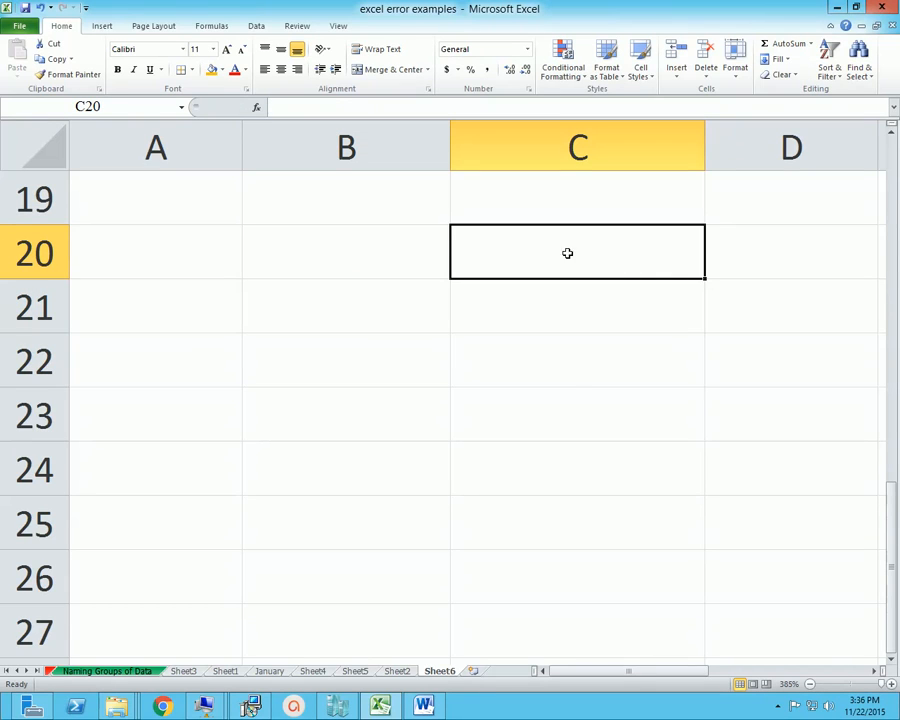
{"action": "right_click", "coordinate": [531, 254]}
{"action": "left_click", "coordinate": [586, 448]}
{"action": "left_click", "coordinate": [437, 373]}
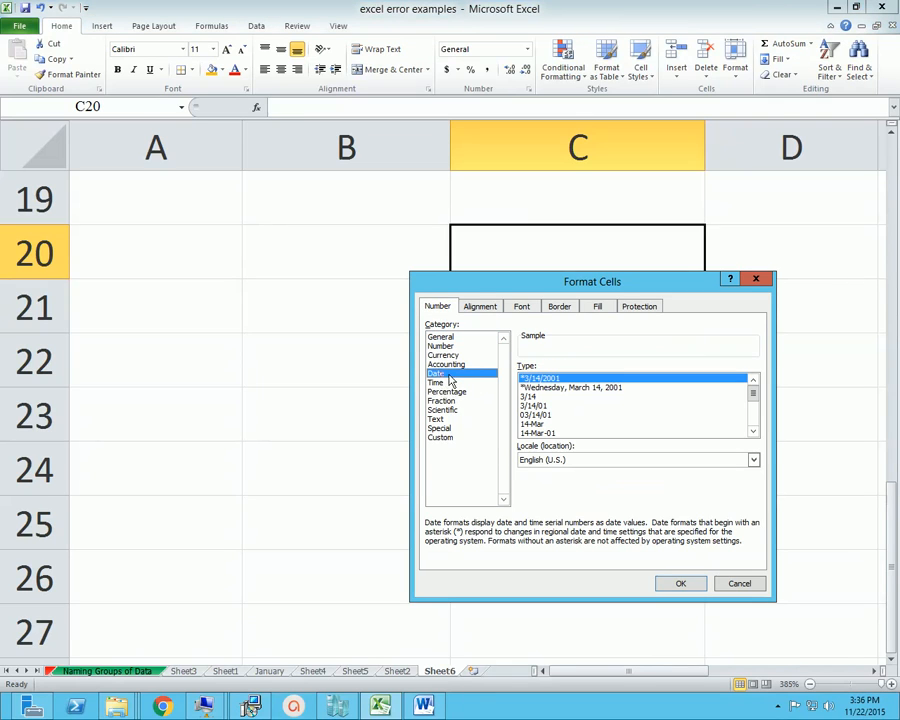
{"action": "left_click_drag", "start_coordinate": [574, 293], "coordinate": [395, 225]}
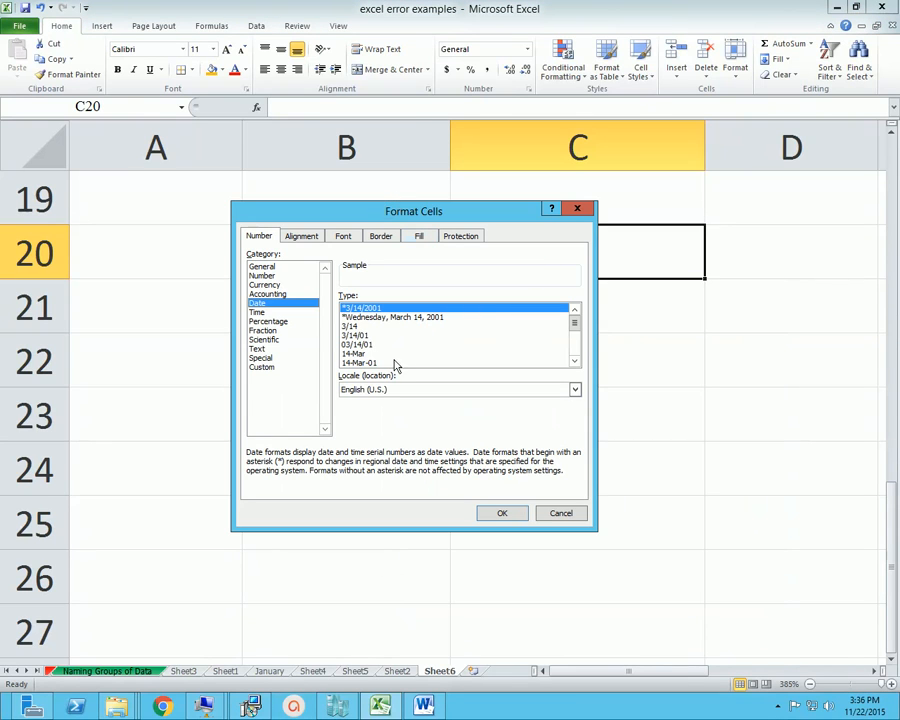
{"action": "left_click", "coordinate": [574, 360]}
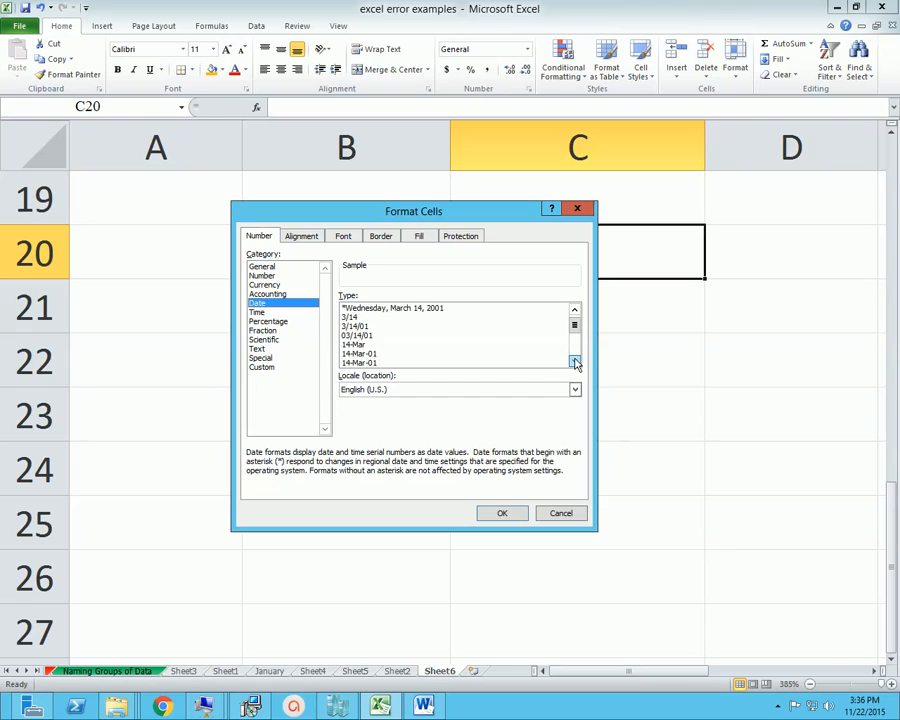
{"action": "left_click", "coordinate": [574, 360]}
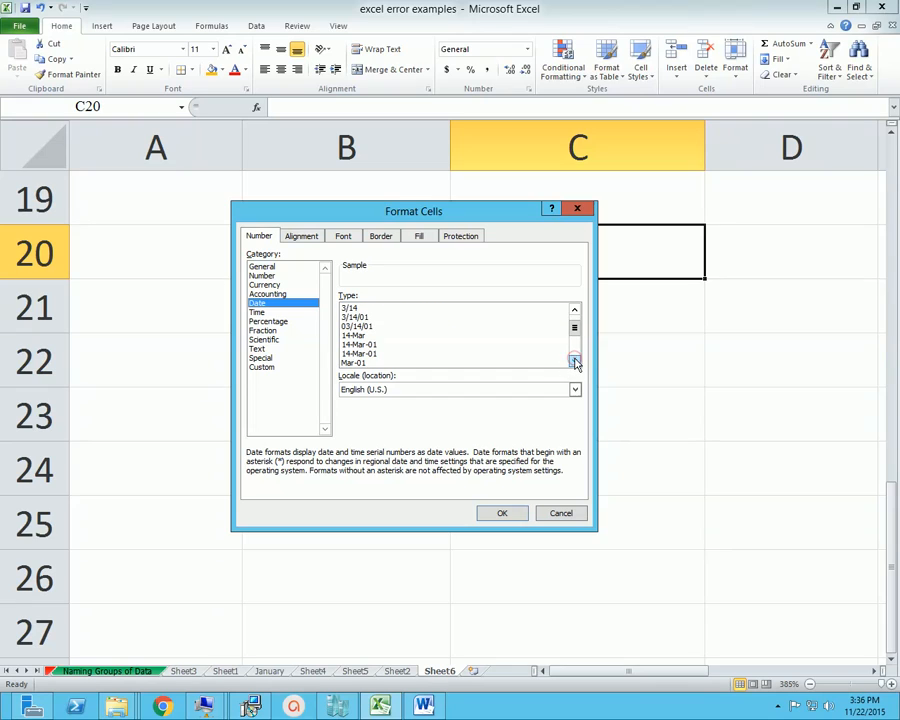
{"action": "left_click", "coordinate": [360, 344]}
{"action": "scroll", "coordinate": [575, 347], "scroll_direction": "down", "scroll_amount": 2}
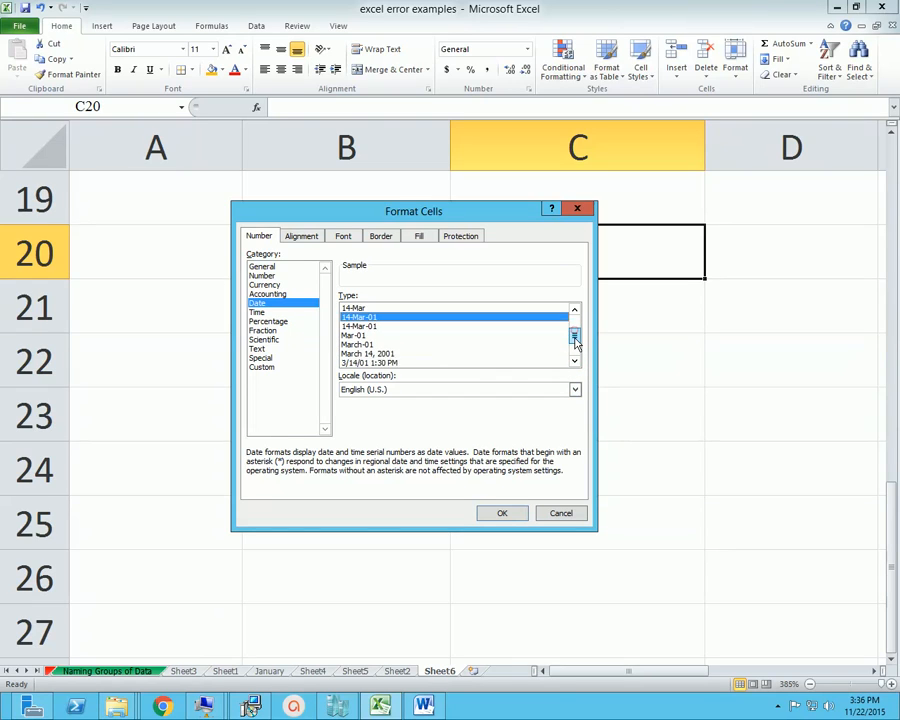
{"action": "left_click", "coordinate": [574, 360]}
{"action": "left_click", "coordinate": [574, 360]}
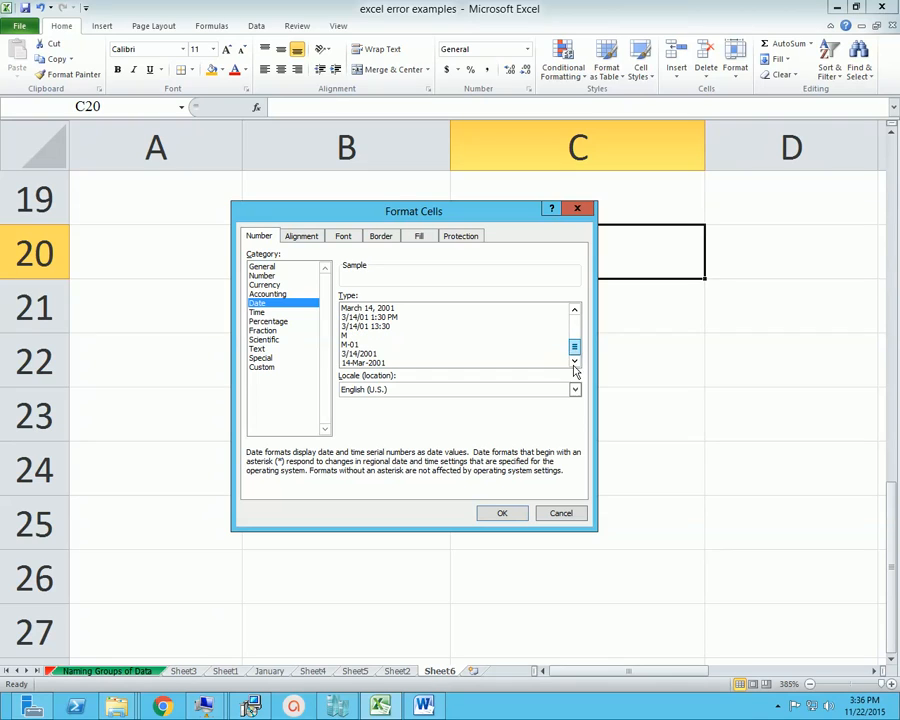
{"action": "left_click", "coordinate": [575, 389]}
{"action": "left_click", "coordinate": [419, 390]}
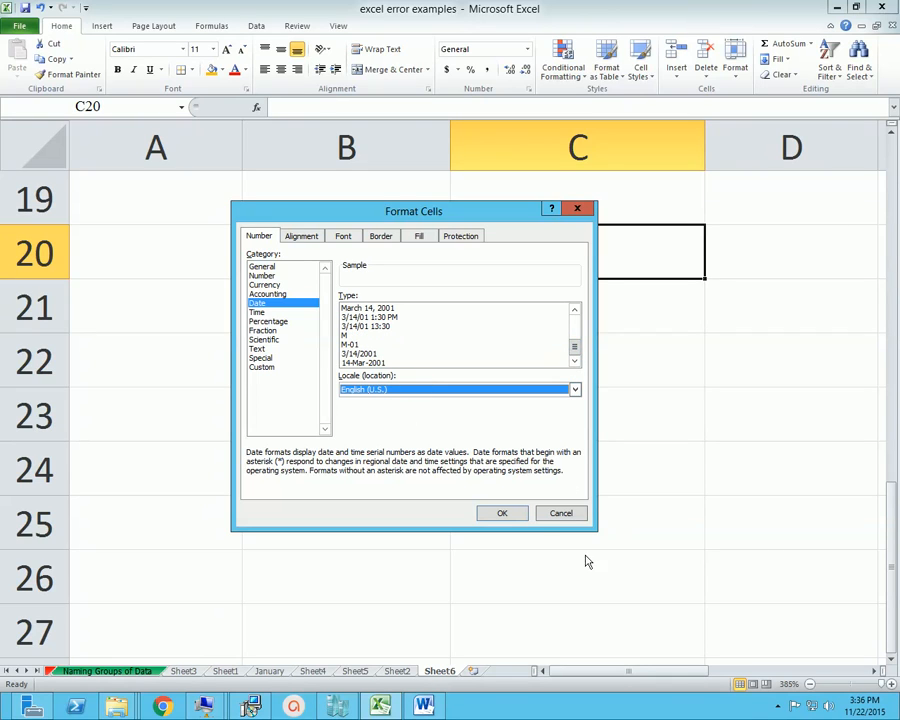
{"action": "left_click", "coordinate": [508, 513]}
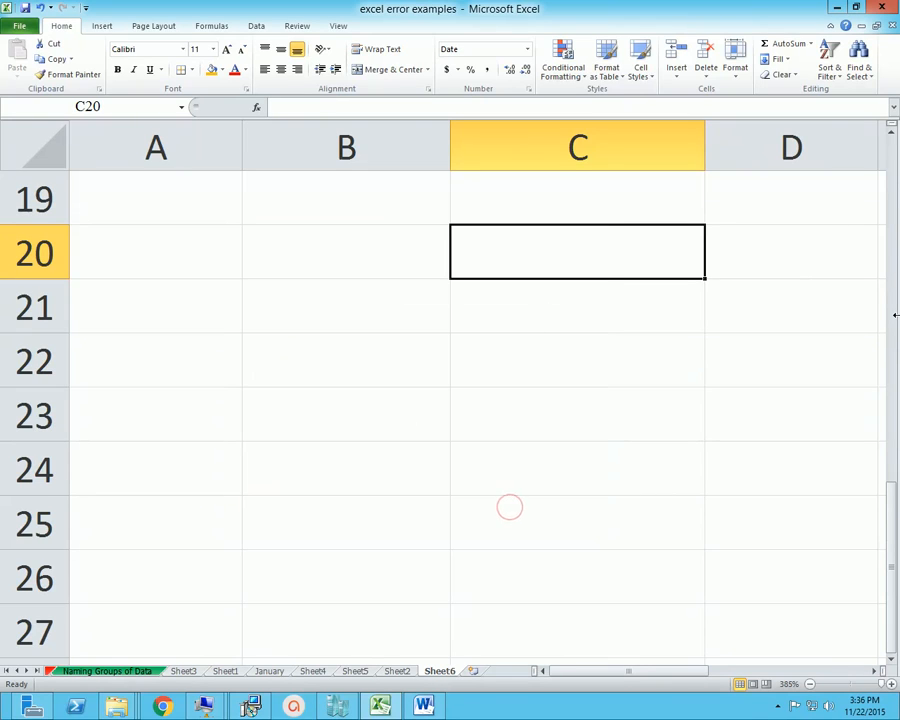
Enter 31/12/2015 in C20 to test the date format, and clear the cell
{"action": "type", "text": "31/12"}
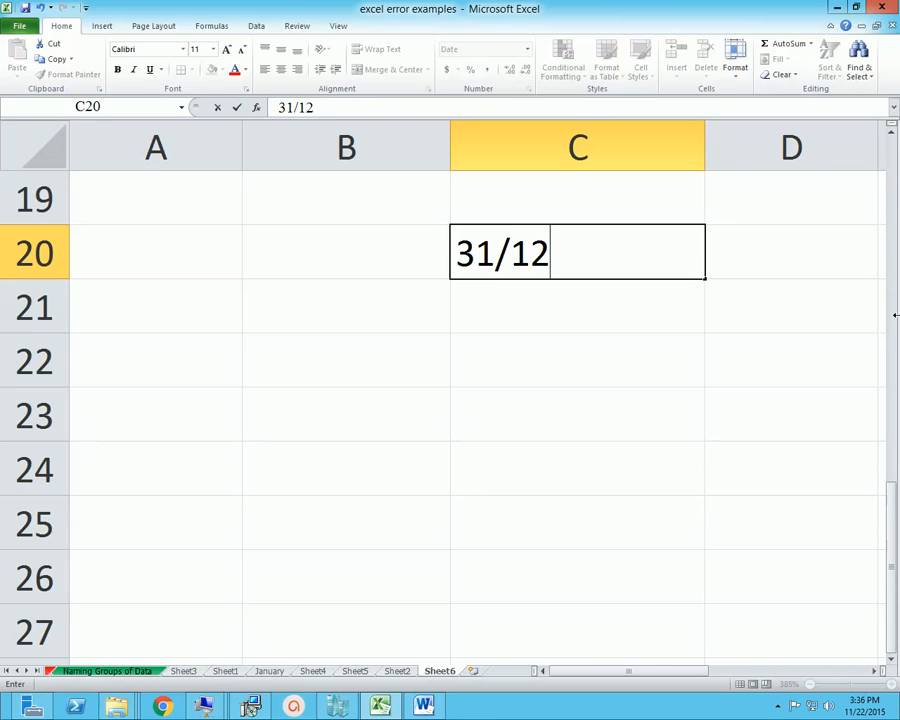
{"action": "type", "text": "/2015"}
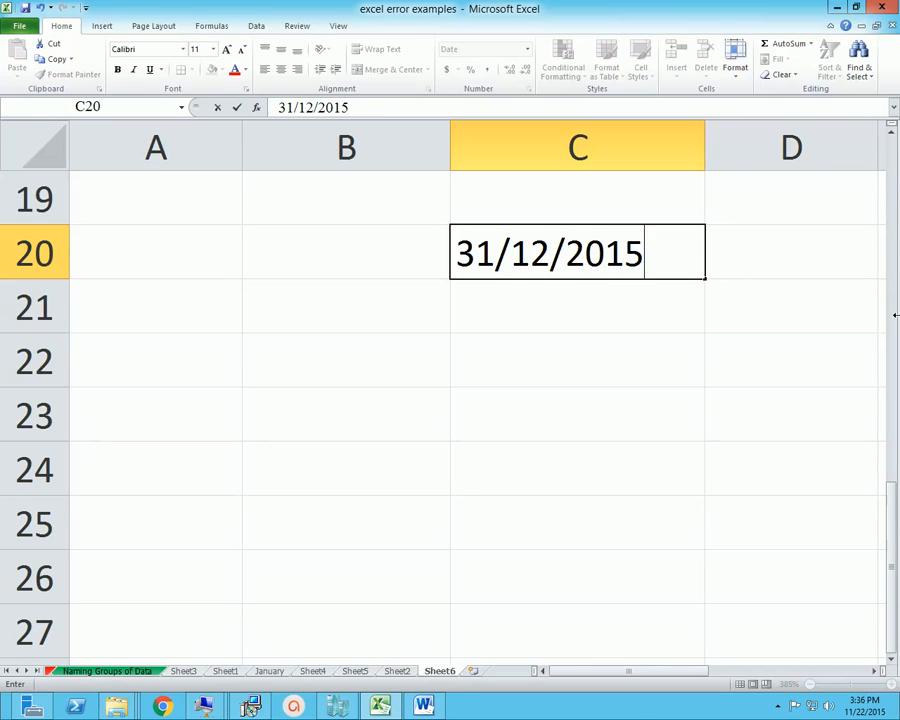
{"action": "key", "text": "Return"}
{"action": "key", "text": "Up"}
{"action": "key", "text": "Left"}
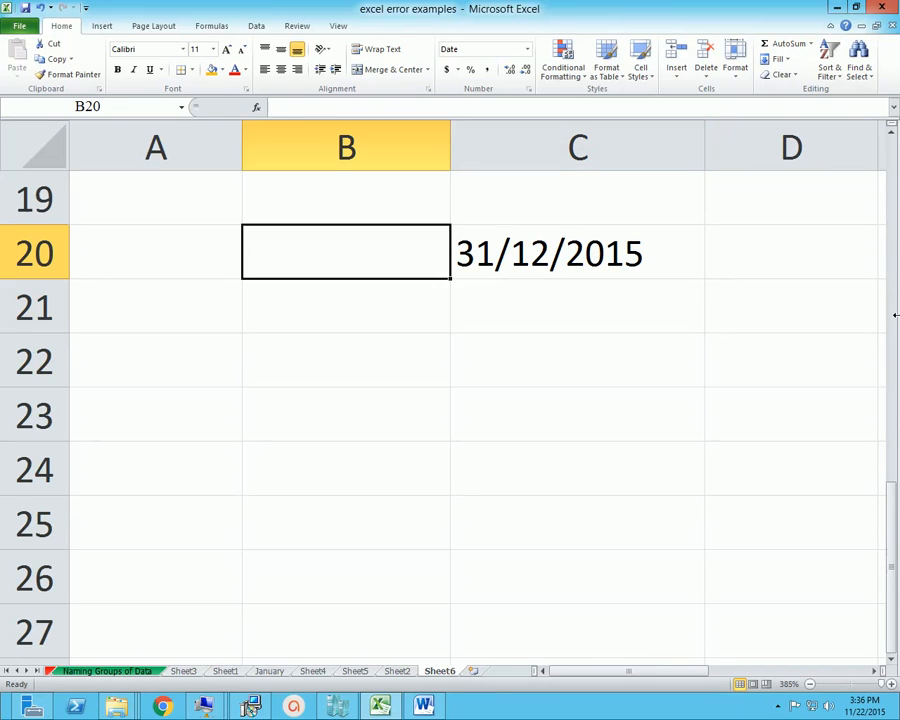
{"action": "key", "text": "Right"}
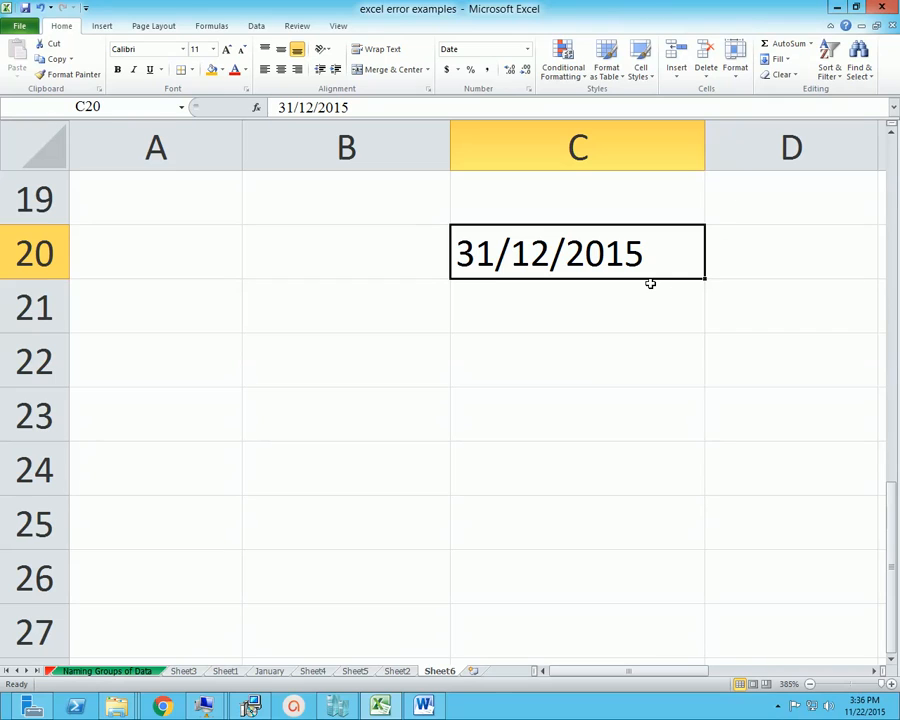
{"action": "key", "text": "Delete"}
{"action": "key", "text": "End"}
{"action": "left_click", "coordinate": [472, 329]}
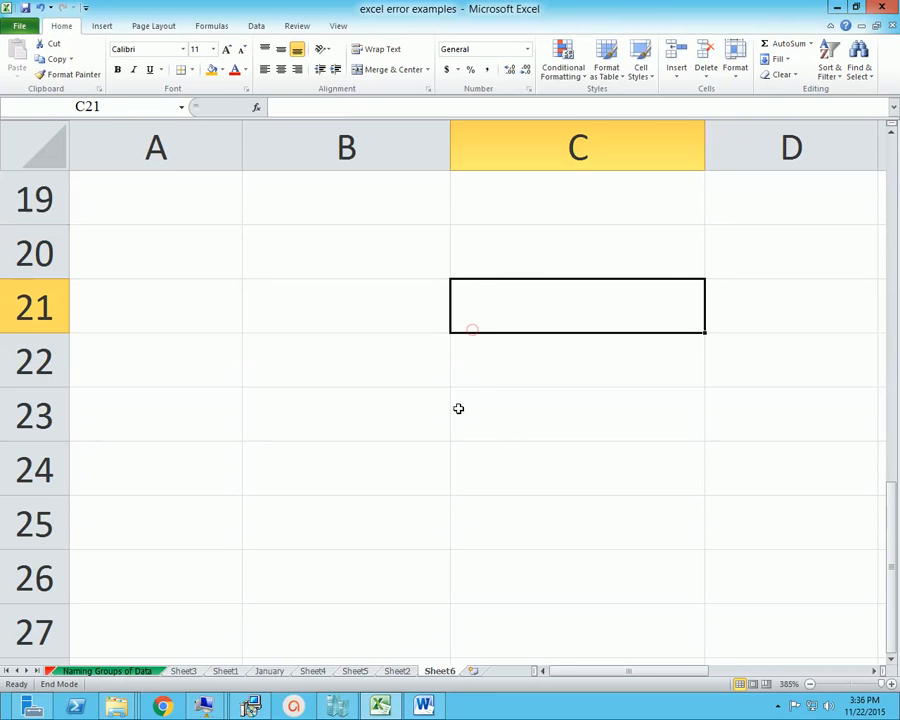
Close the excel error examples workbook without saving the changes
{"action": "left_click", "coordinate": [886, 7]}
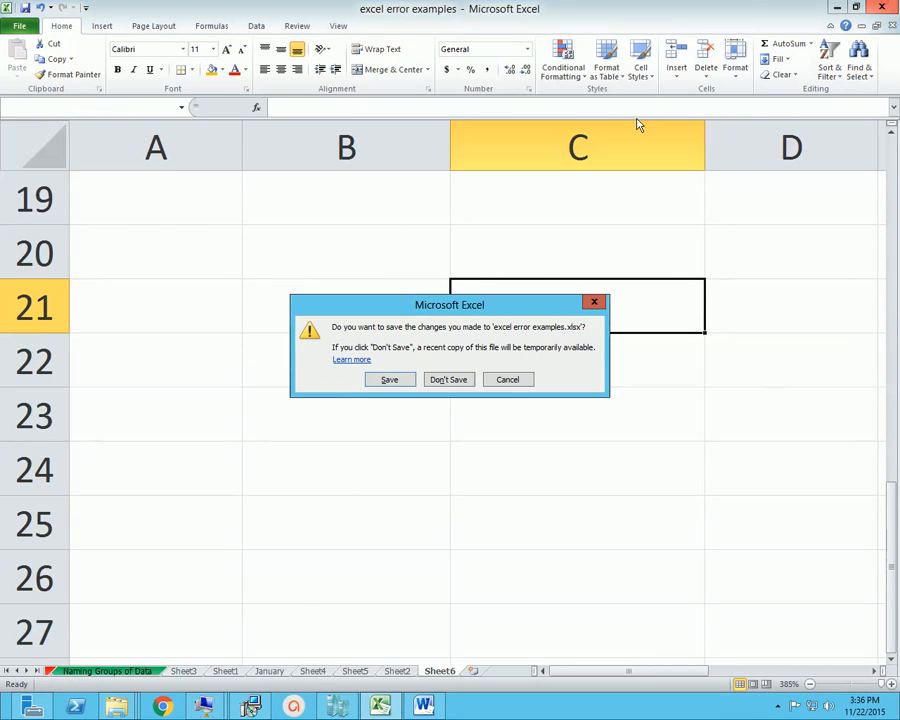
{"action": "left_click", "coordinate": [458, 380]}
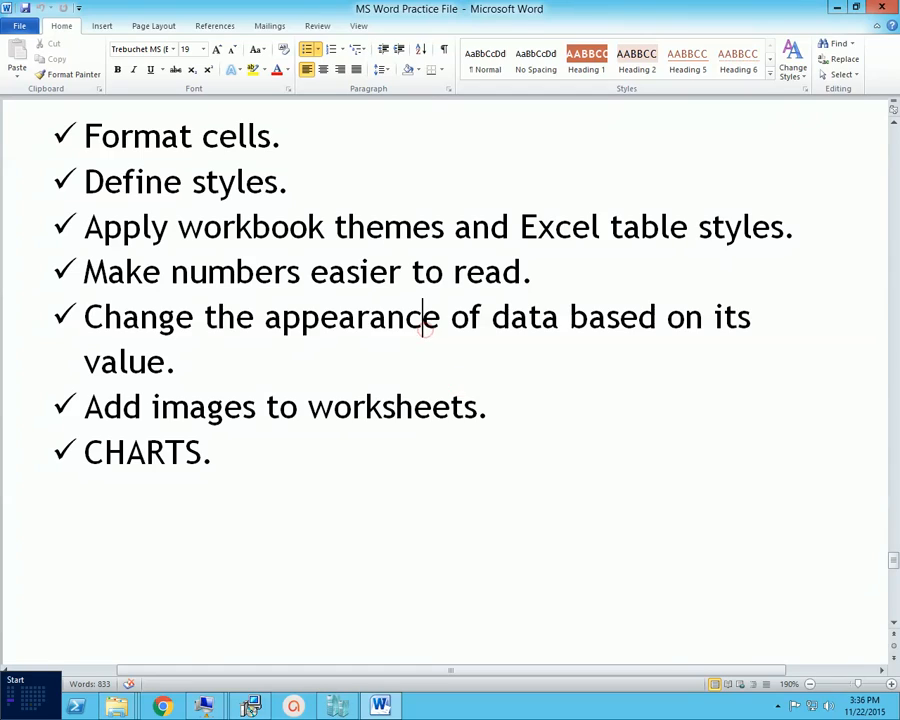
Switch to Excel and start with a new blank workbook
{"action": "left_click", "coordinate": [16, 702]}
{"action": "left_click", "coordinate": [351, 548]}
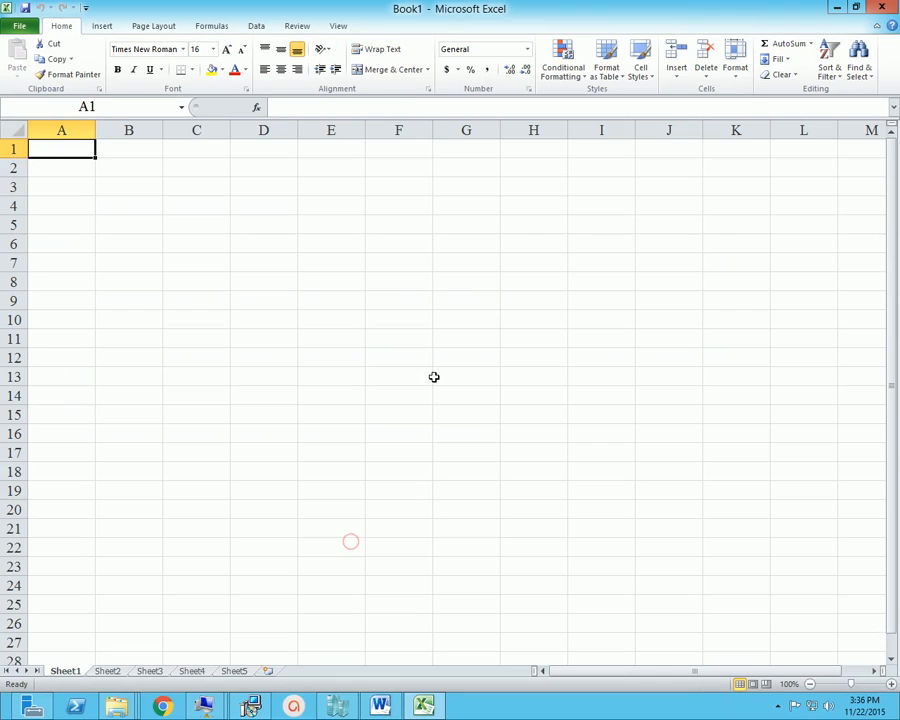
{"action": "left_click", "coordinate": [321, 361]}
{"action": "left_click", "coordinate": [338, 258]}
{"action": "scroll", "coordinate": [418, 404], "scroll_direction": "up", "scroll_amount": 3, "text": "ctrl"}
{"action": "scroll", "coordinate": [418, 404], "scroll_direction": "up", "scroll_amount": 1, "text": "ctrl"}
Format the selected cells C5 and E7 with the Date category and the March 14, 2001 type
{"action": "left_click", "coordinate": [306, 292], "text": "ctrl"}
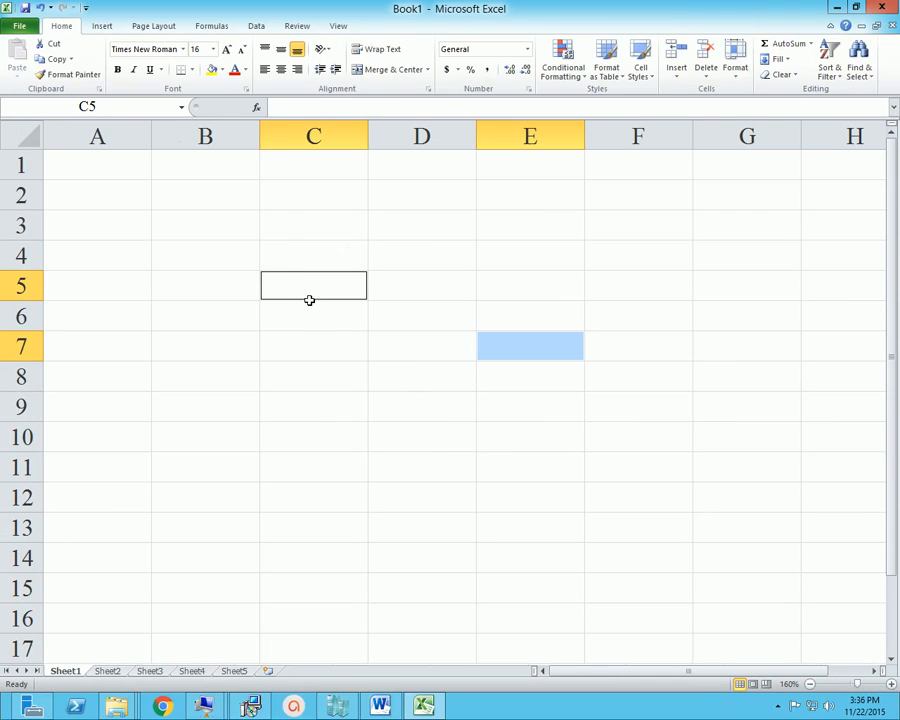
{"action": "right_click", "coordinate": [287, 284]}
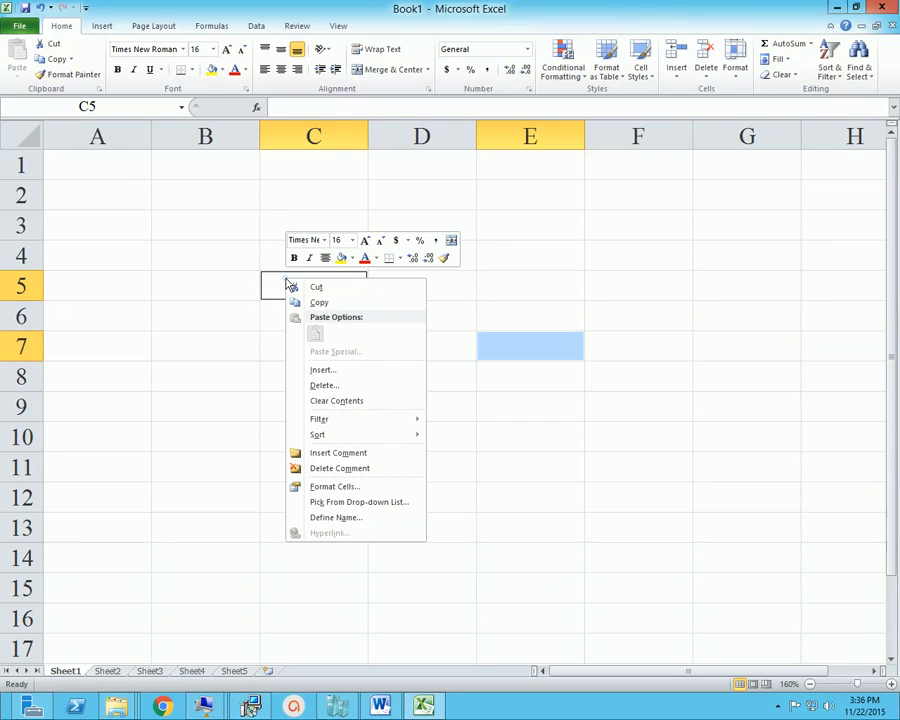
{"action": "left_click", "coordinate": [349, 487]}
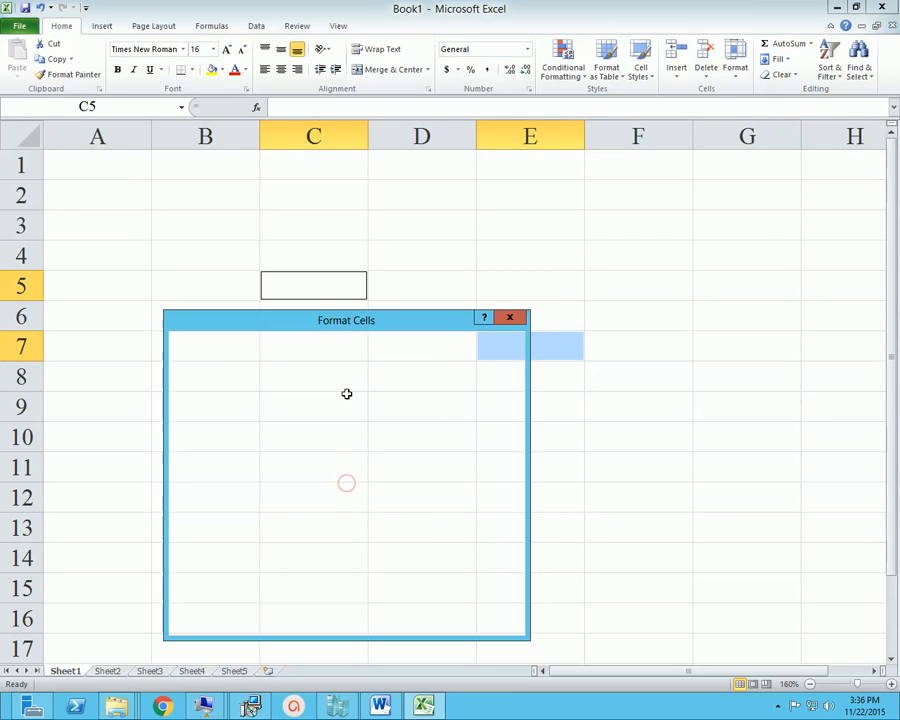
{"action": "left_click_drag", "start_coordinate": [382, 317], "coordinate": [552, 275]}
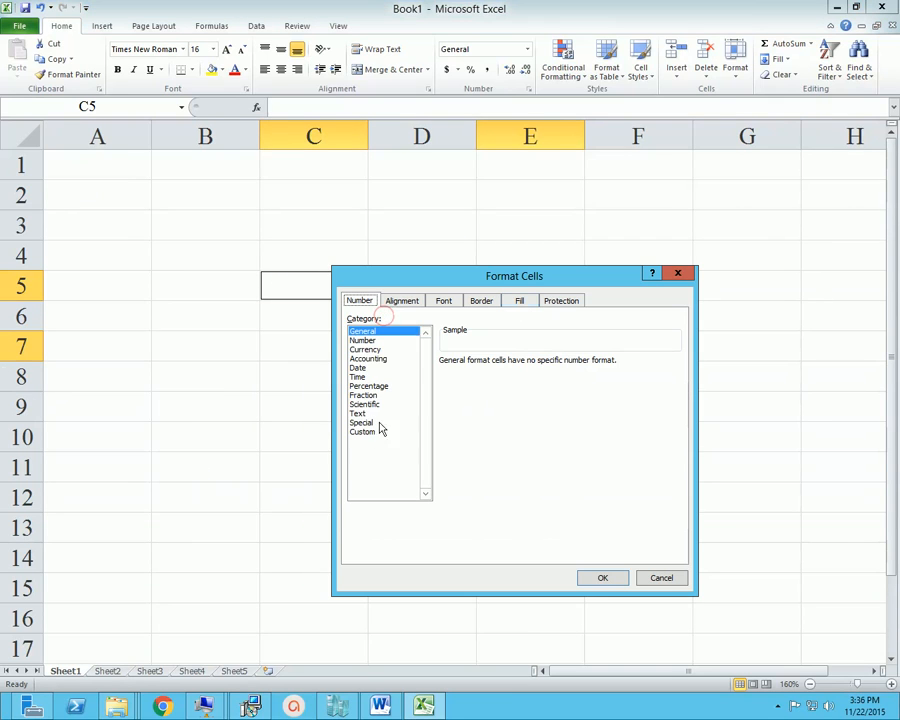
{"action": "left_click", "coordinate": [357, 368]}
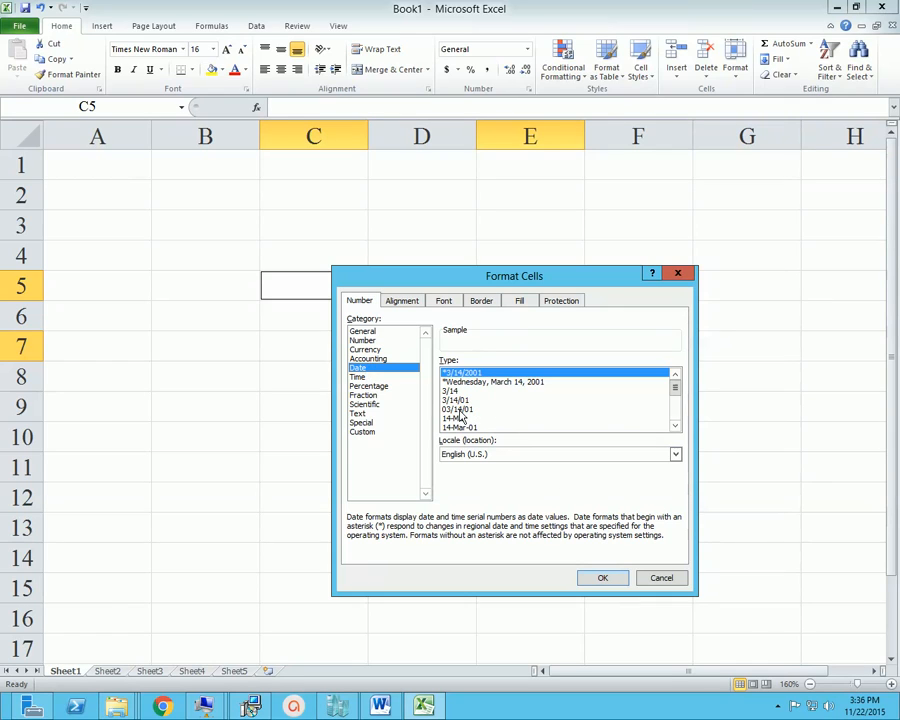
{"action": "left_click", "coordinate": [675, 427]}
{"action": "left_click", "coordinate": [675, 427]}
{"action": "left_click", "coordinate": [675, 427]}
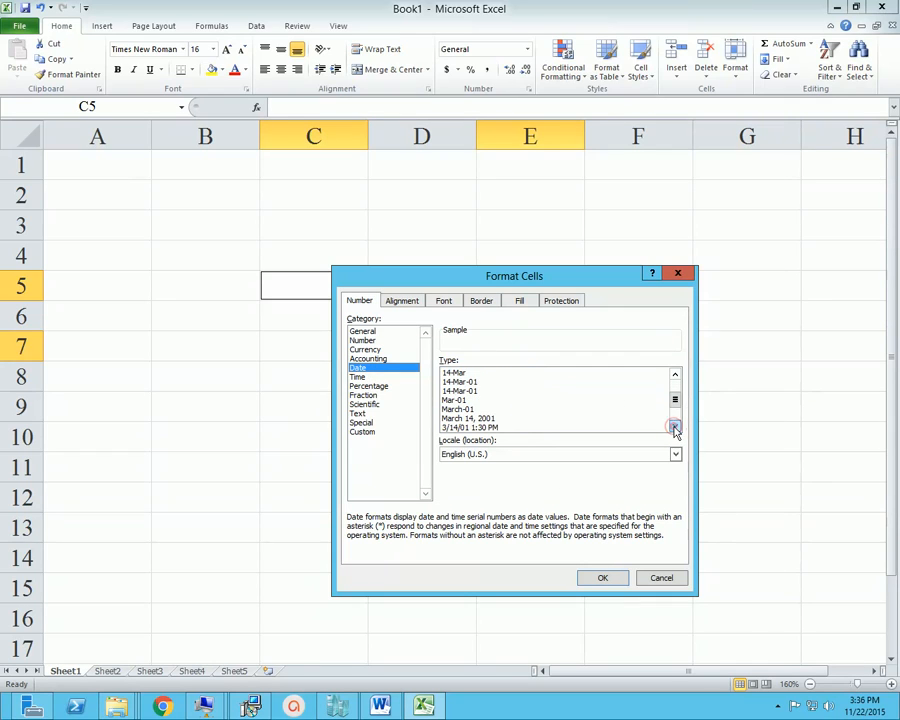
{"action": "left_click", "coordinate": [520, 418]}
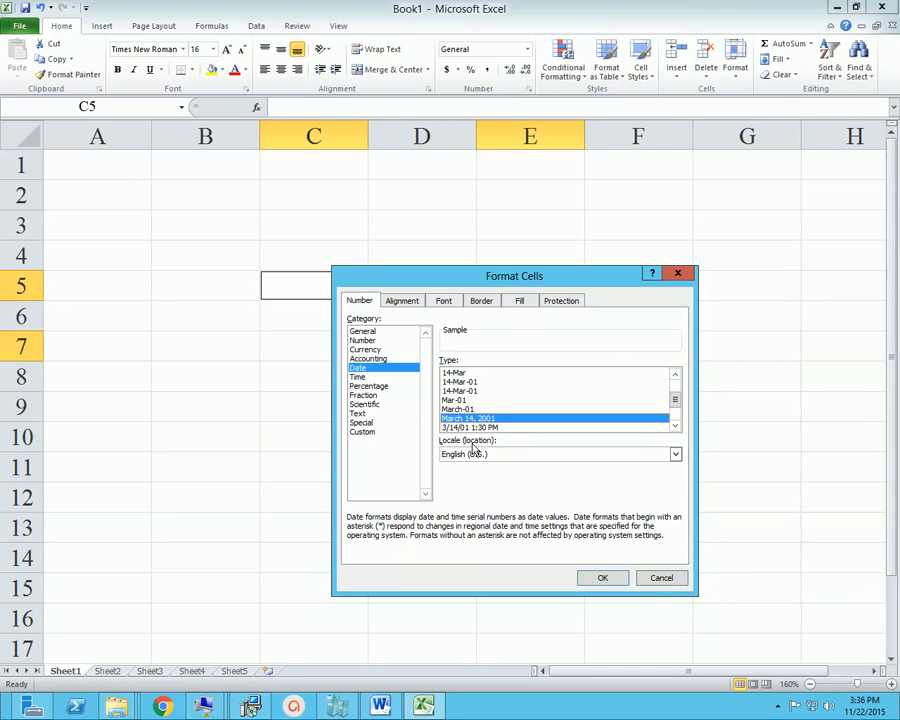
{"action": "left_click", "coordinate": [603, 578]}
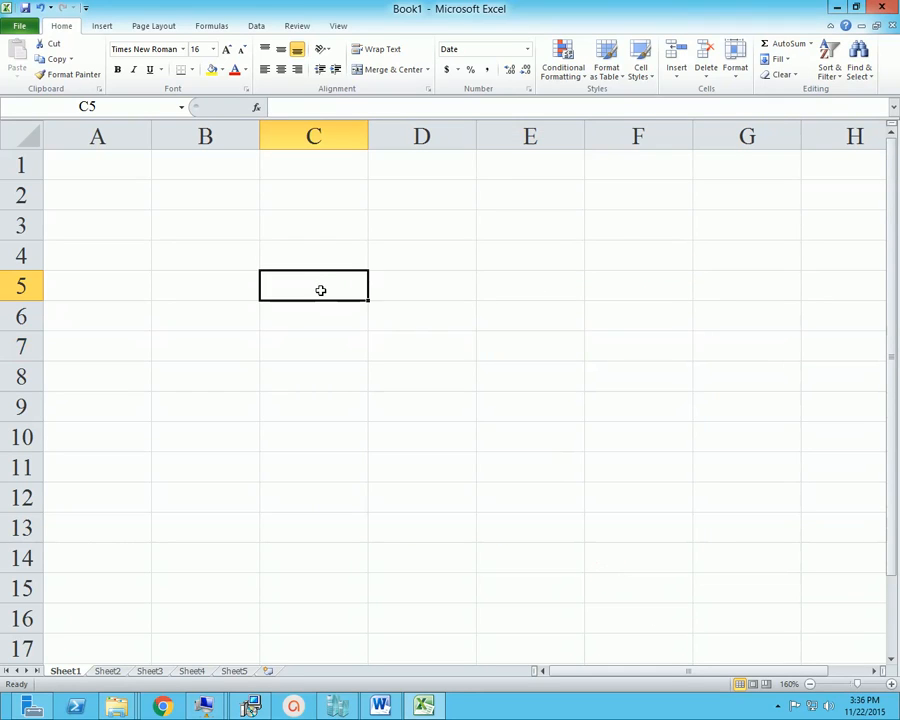
Enter 31/12/2015 in C5 to test the March 14, 2001 date format, and clear the cell
{"action": "type", "text": "3"}
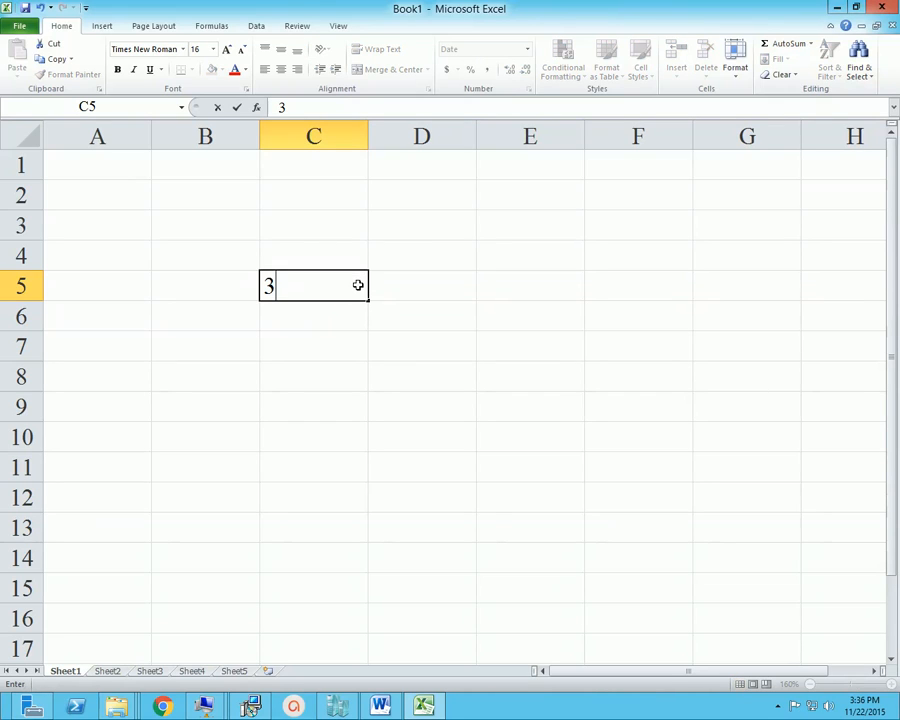
{"action": "type", "text": "1/12/2015"}
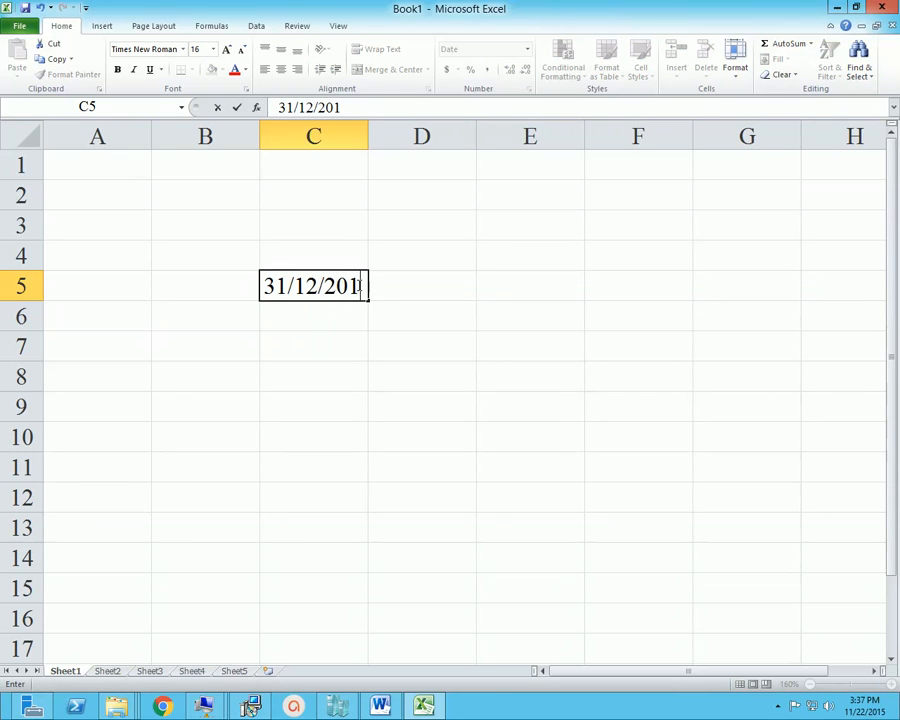
{"action": "key", "text": "Return"}
{"action": "key", "text": "Return"}
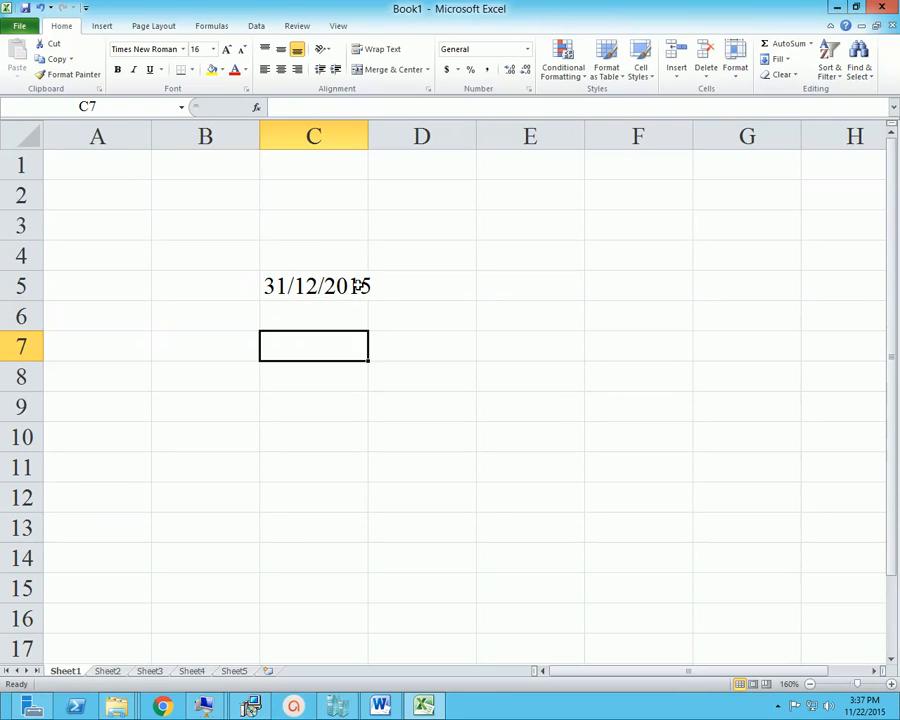
{"action": "key", "text": "Up"}
{"action": "key", "text": "Up"}
{"action": "key", "text": "Up"}
{"action": "key", "text": "Down"}
{"action": "key", "text": "Down"}
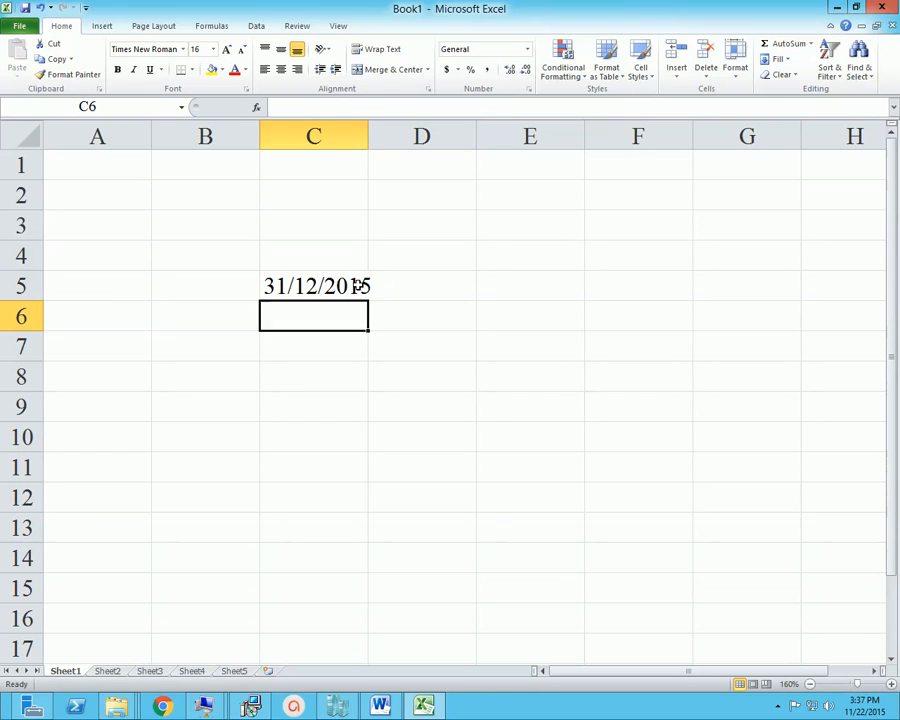
{"action": "left_click", "coordinate": [355, 292]}
{"action": "key", "text": "Delete"}
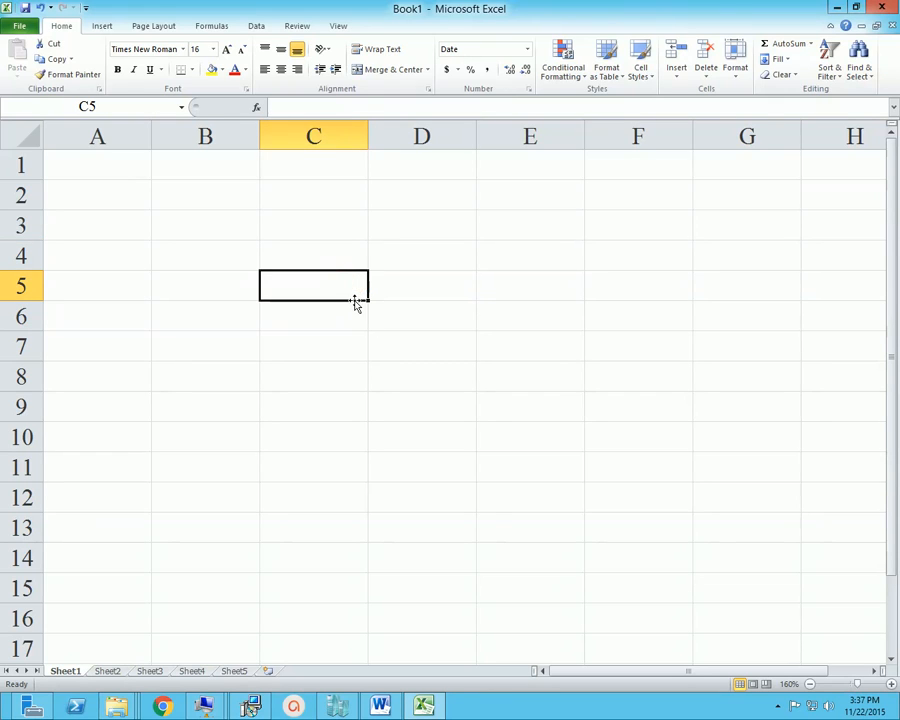
Change the date format of the empty cell C5 to the *Wednesday, March 14, 2001 type
{"action": "left_click", "coordinate": [402, 253]}
{"action": "left_click", "coordinate": [340, 322]}
{"action": "left_click", "coordinate": [310, 284]}
{"action": "right_click", "coordinate": [325, 287]}
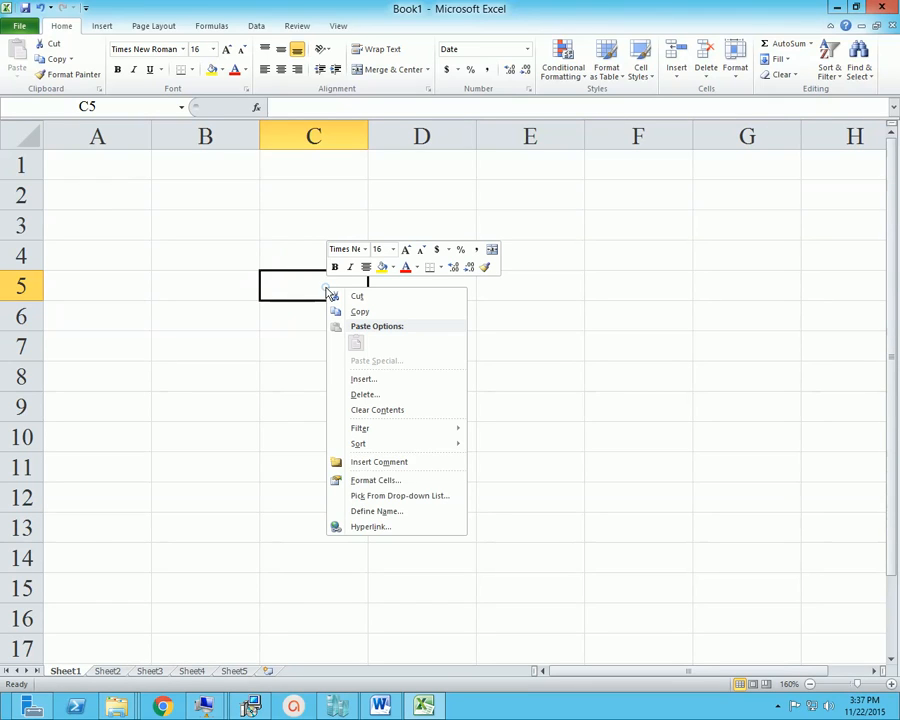
{"action": "left_click", "coordinate": [391, 482]}
{"action": "left_click_drag", "start_coordinate": [431, 309], "coordinate": [480, 302]}
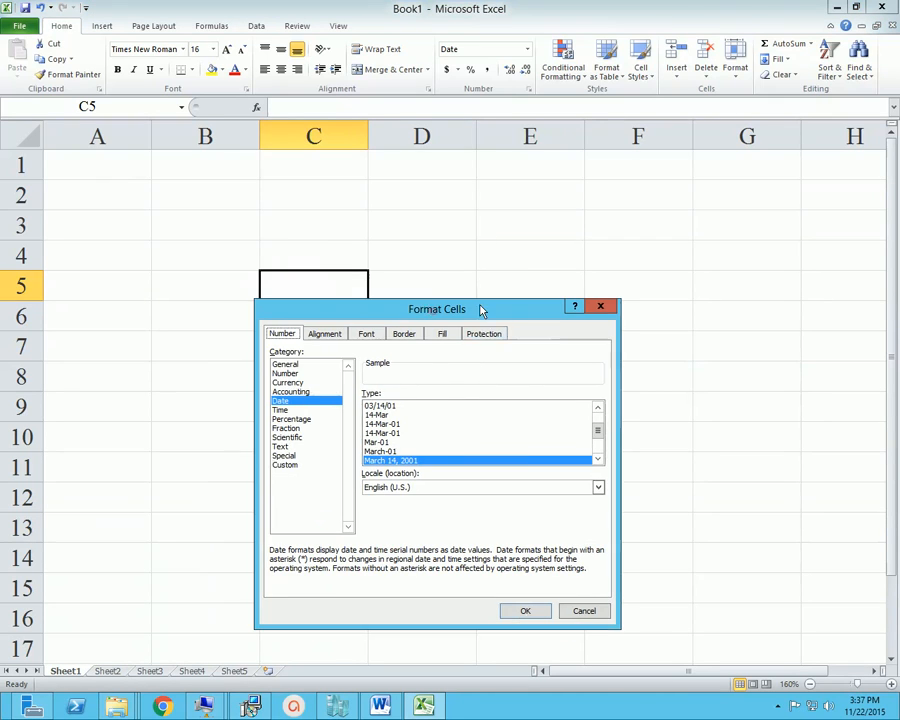
{"action": "mouse_move", "coordinate": [597, 432]}
{"action": "left_mouse_down"}
{"action": "mouse_move", "coordinate": [600, 448]}
{"action": "mouse_move", "coordinate": [602, 430]}
{"action": "left_mouse_up"}
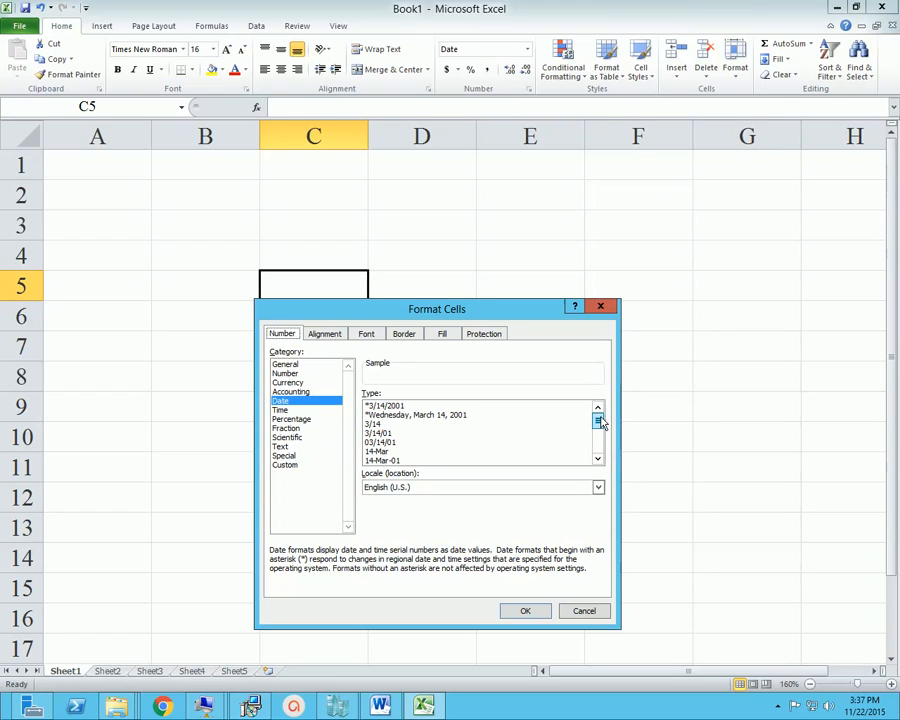
{"action": "left_click", "coordinate": [410, 442]}
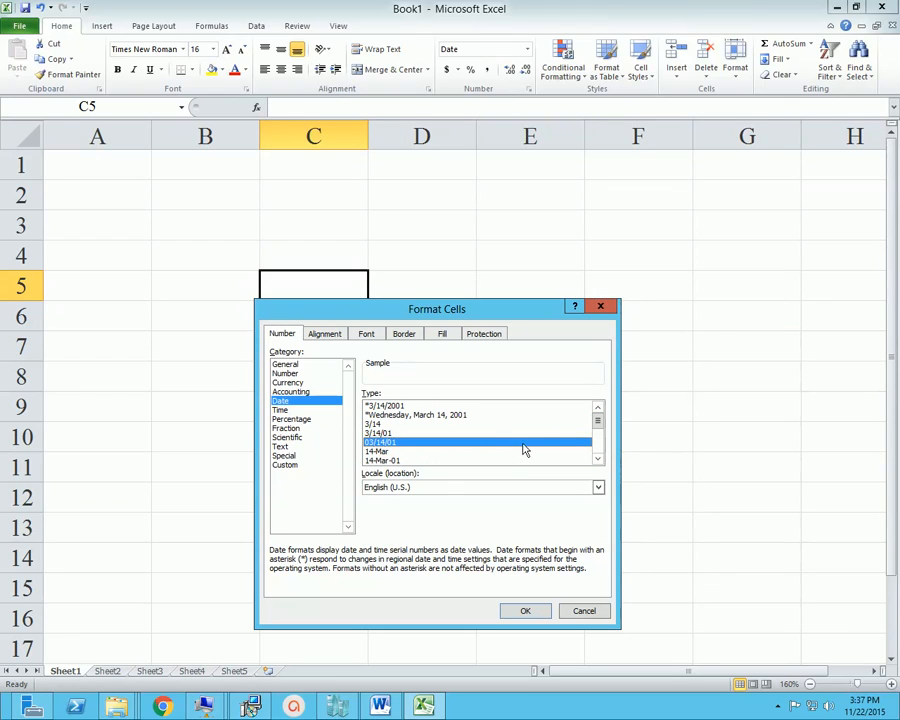
{"action": "left_click", "coordinate": [452, 415]}
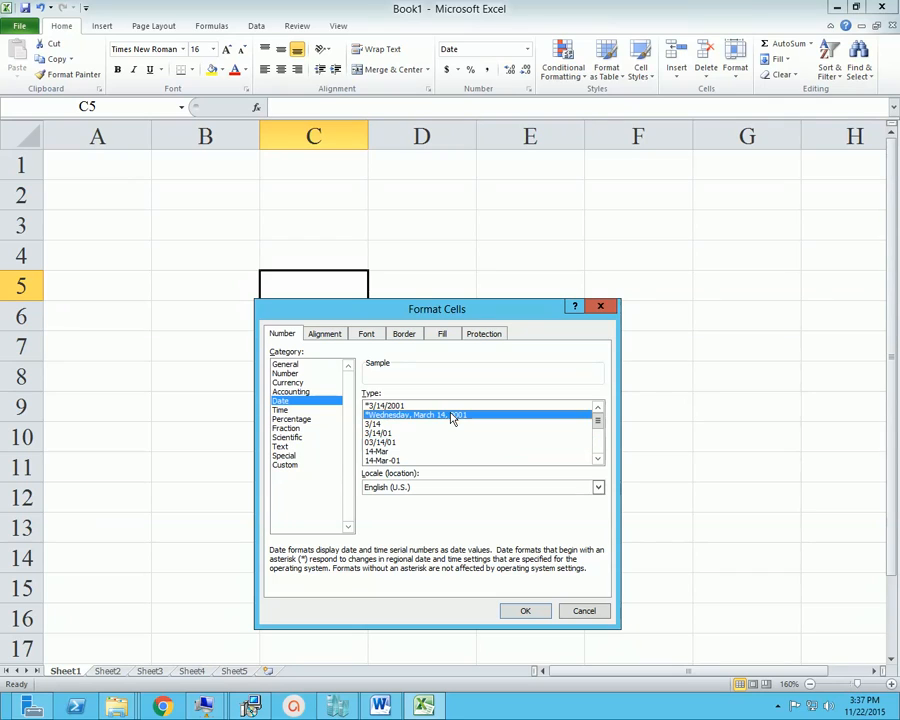
{"action": "left_click", "coordinate": [527, 611]}
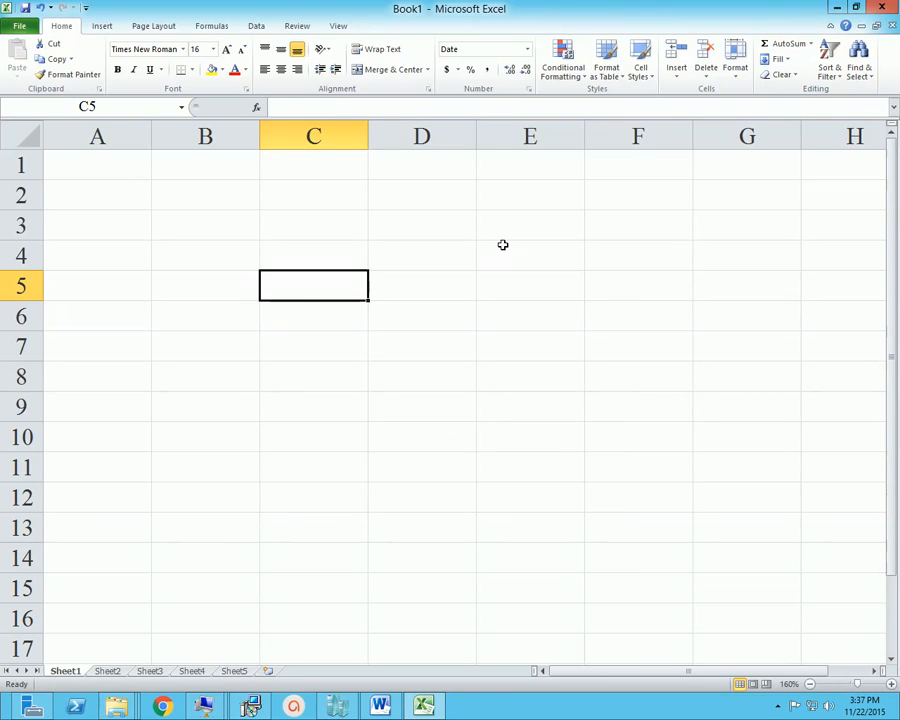
Enter 31/12/2015 in C5 to test the long weekday date format, and clear the cell
{"action": "type", "text": "31/8"}
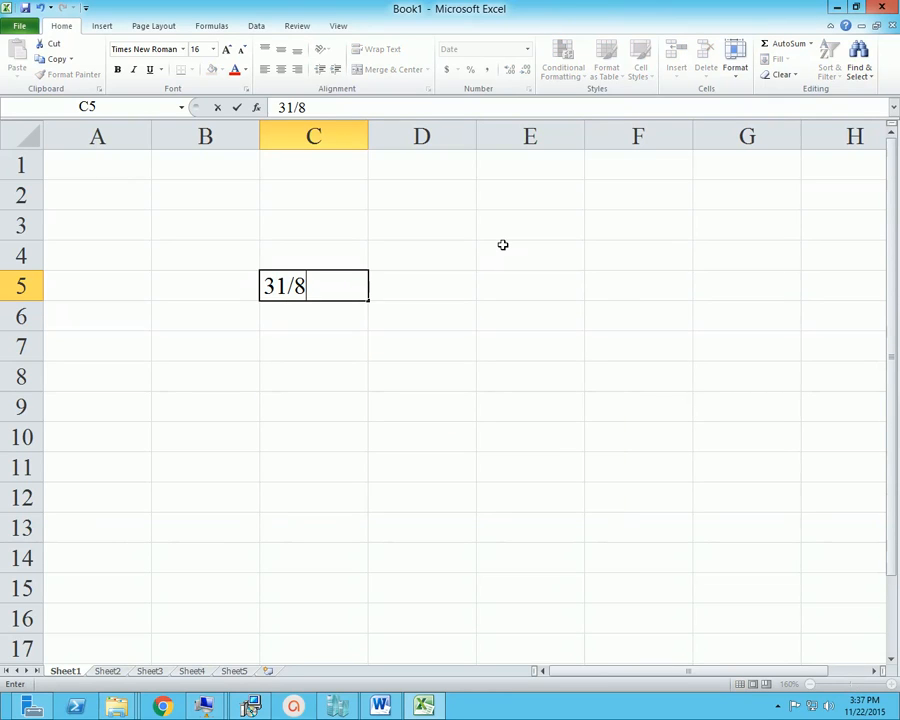
{"action": "key", "text": "BackSpace"}
{"action": "type", "text": "12/"}
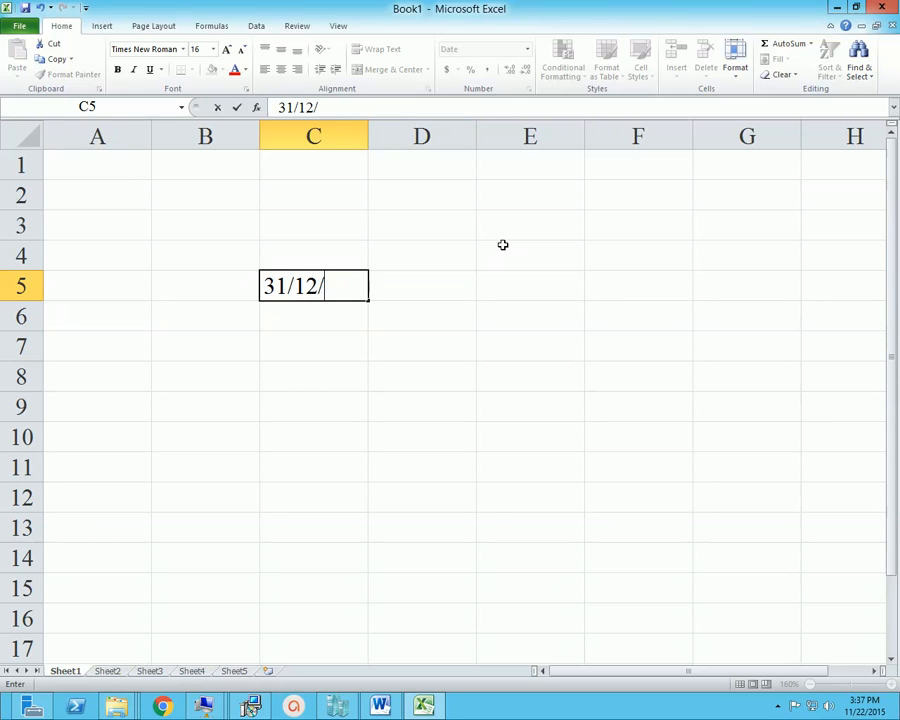
{"action": "type", "text": "2015"}
{"action": "key", "text": "Return"}
{"action": "key", "text": "Right"}
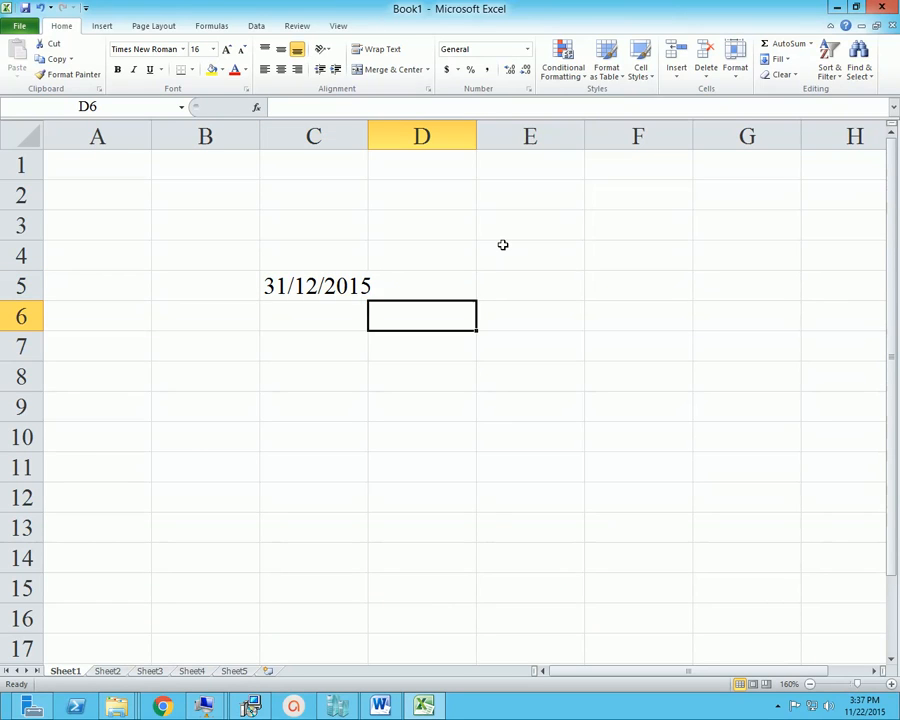
{"action": "key", "text": "Up"}
{"action": "key", "text": "Left"}
{"action": "key", "text": "Delete"}
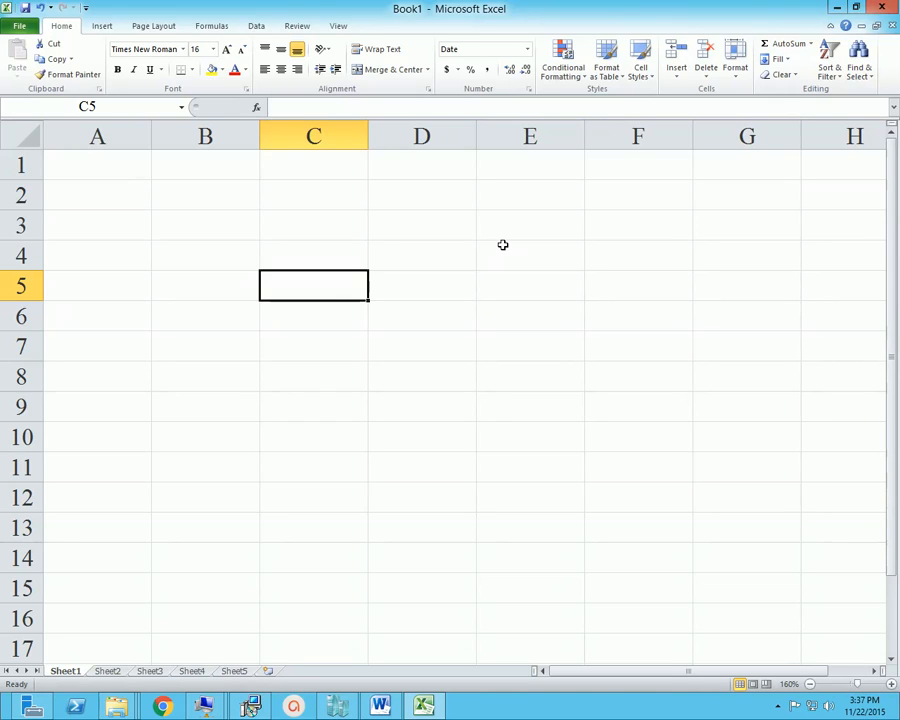
{"action": "left_click", "coordinate": [372, 291]}
{"action": "left_click", "coordinate": [480, 328]}
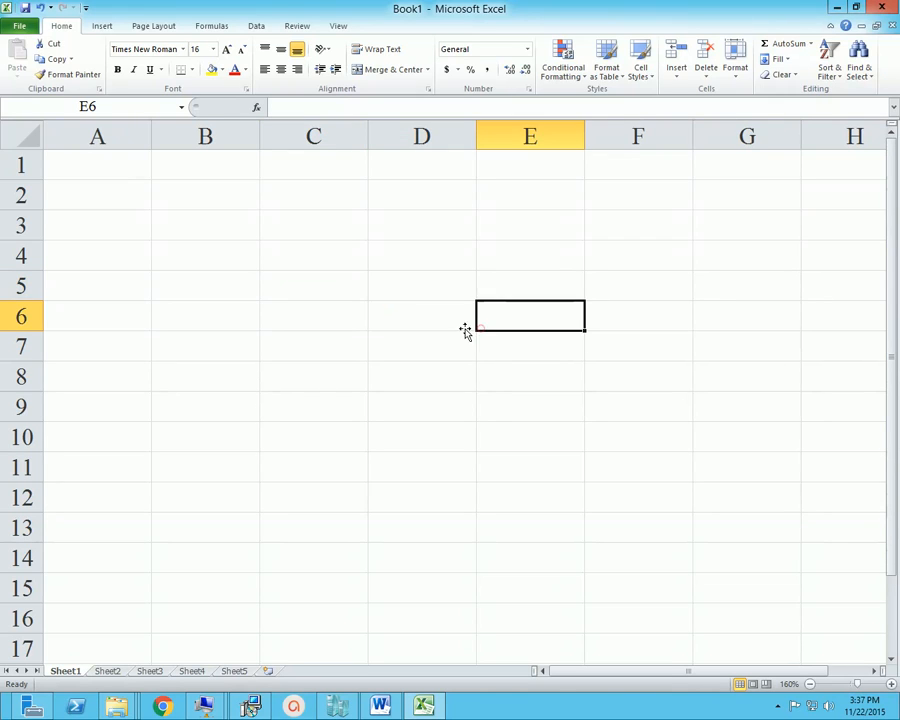
{"action": "left_click", "coordinate": [386, 312]}
{"action": "left_click", "coordinate": [295, 293]}
{"action": "left_click", "coordinate": [295, 228]}
{"action": "left_click", "coordinate": [56, 285]}
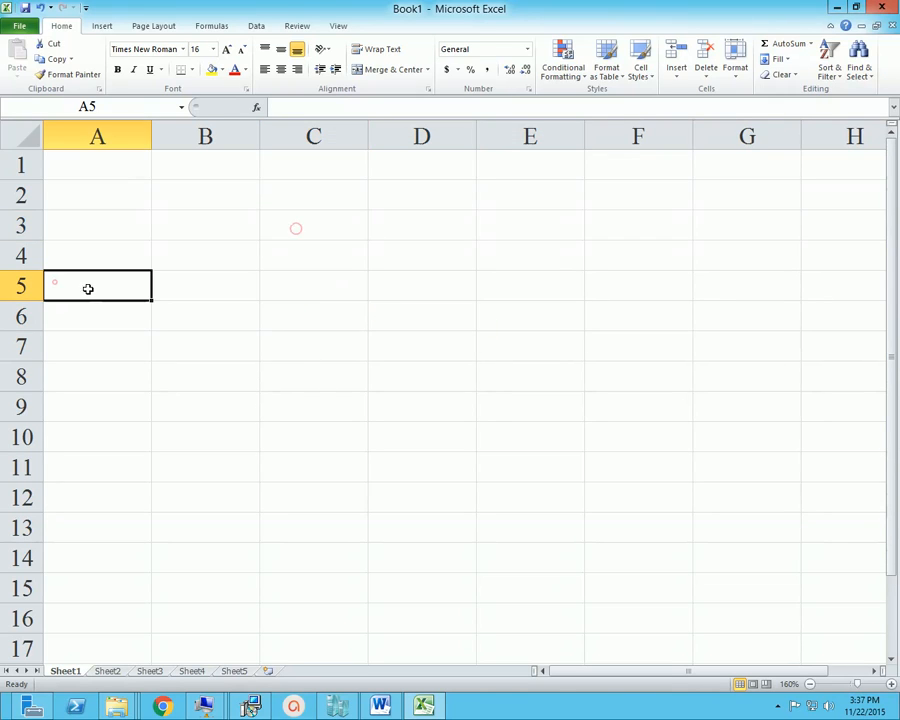
{"action": "left_click", "coordinate": [315, 266]}
{"action": "right_click", "coordinate": [291, 263]}
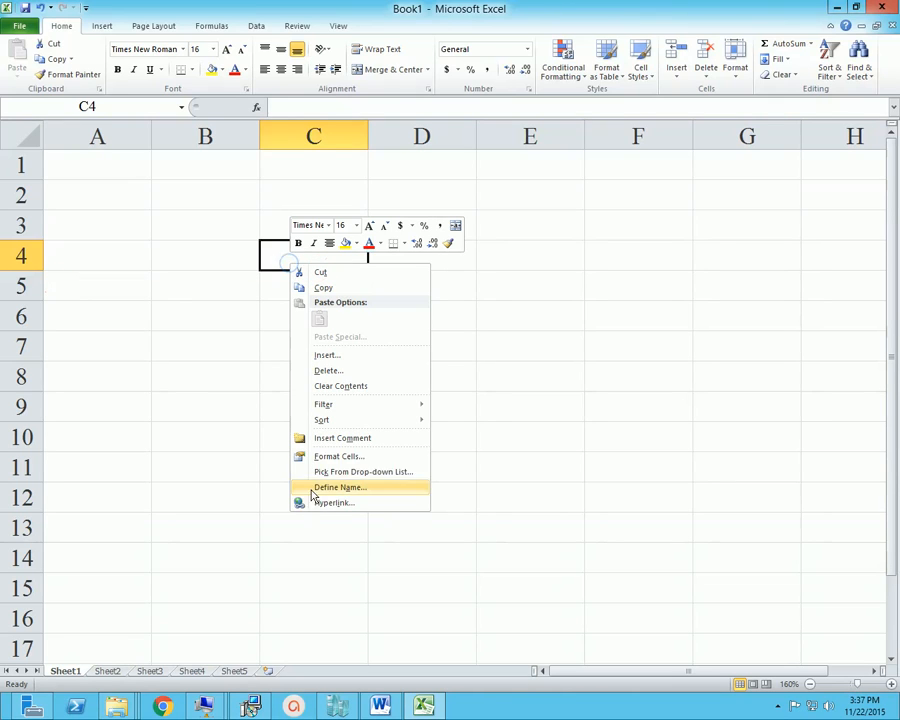
{"action": "left_click", "coordinate": [340, 456]}
{"action": "left_click_drag", "start_coordinate": [410, 303], "coordinate": [551, 288]}
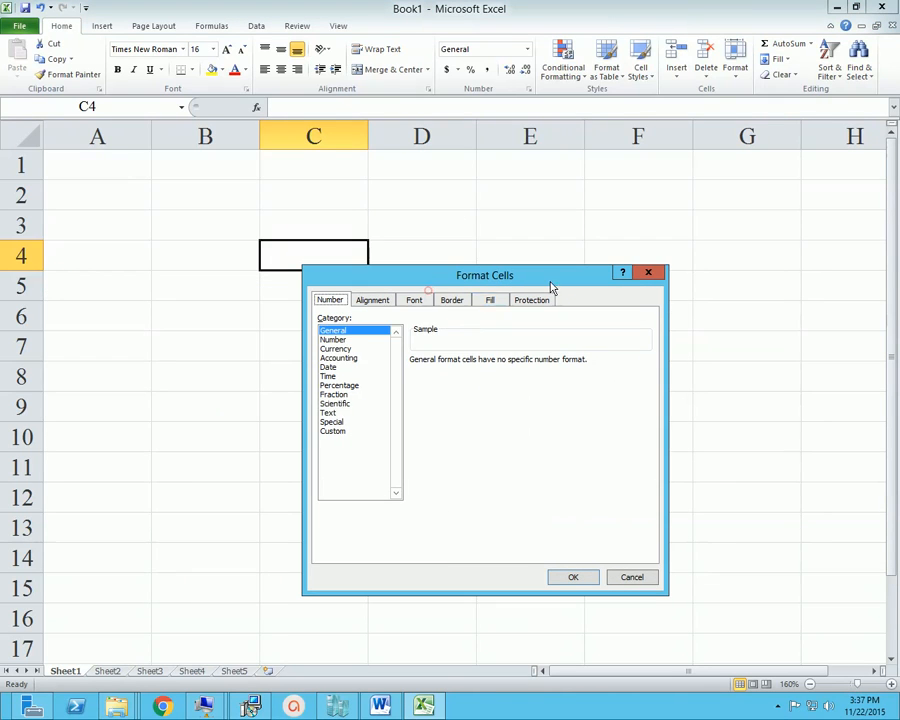
{"action": "left_click", "coordinate": [345, 358]}
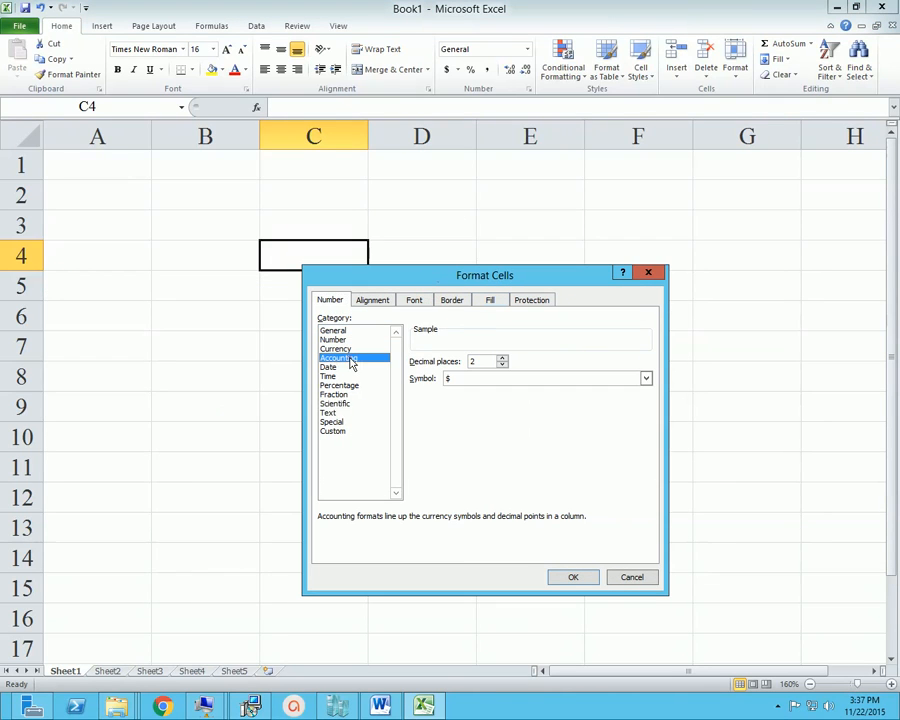
{"action": "left_click", "coordinate": [628, 579]}
{"action": "left_click", "coordinate": [356, 347]}
Enter 01 in cell D5 to test how a leading zero is handled
{"action": "left_click", "coordinate": [421, 272]}
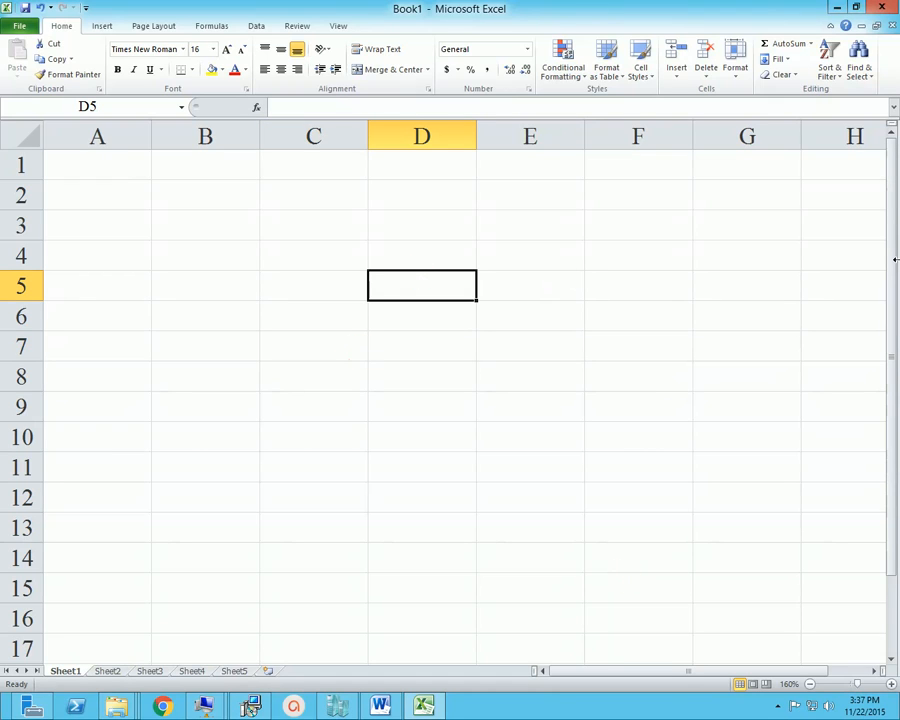
{"action": "type", "text": "01"}
{"action": "key", "text": "Return"}
Enter a phone number with a leading zero in A4 and widen column A well beyond the number
{"action": "key", "text": "Left"}
{"action": "key", "text": "Left"}
{"action": "key", "text": "Left"}
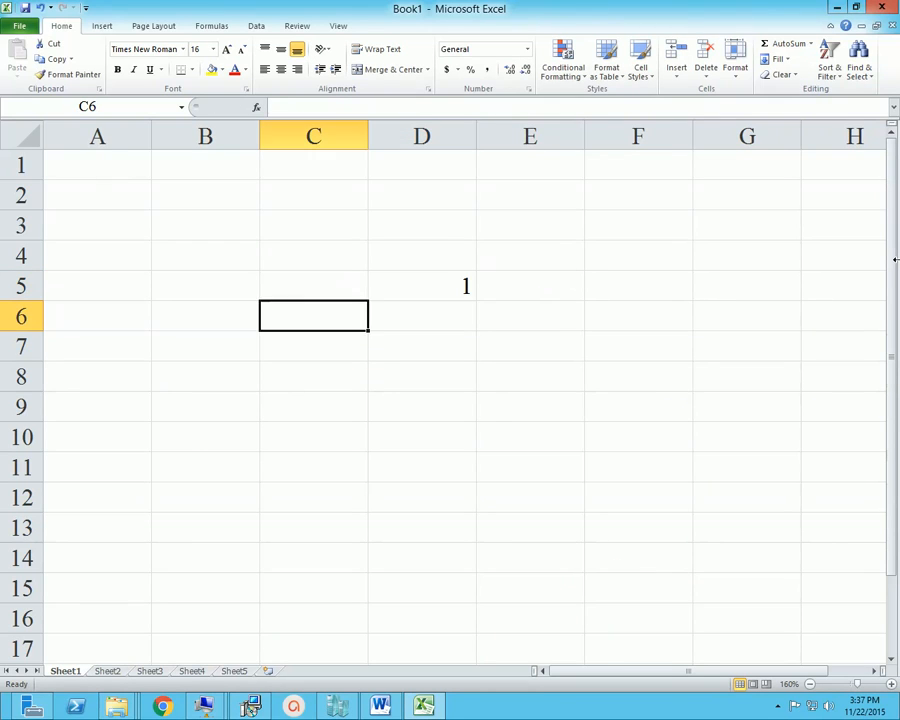
{"action": "key", "text": "Up"}
{"action": "key", "text": "Up"}
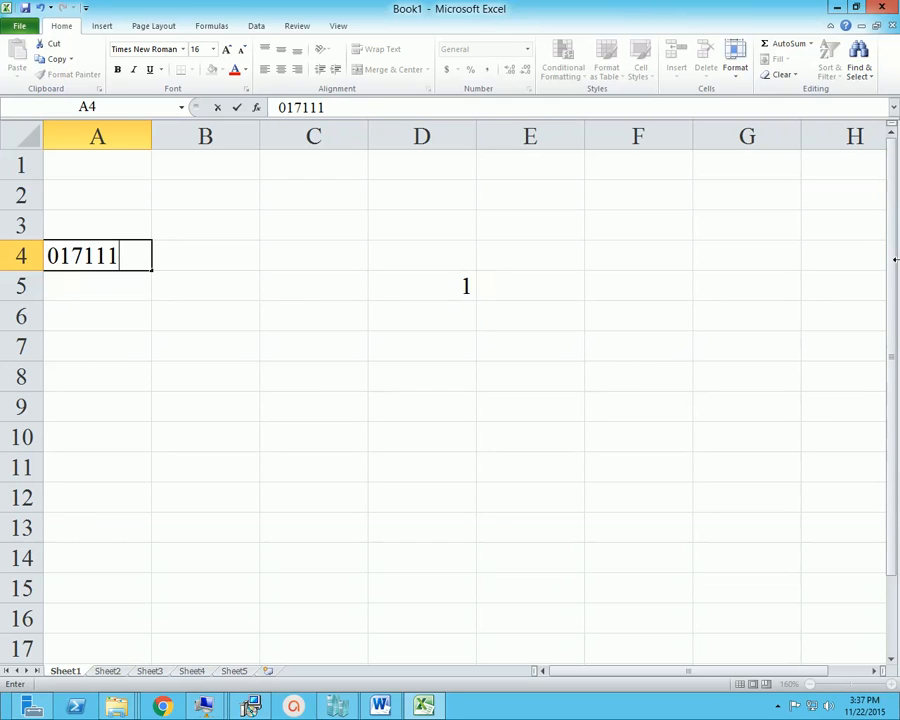
{"action": "key", "text": "Right"}
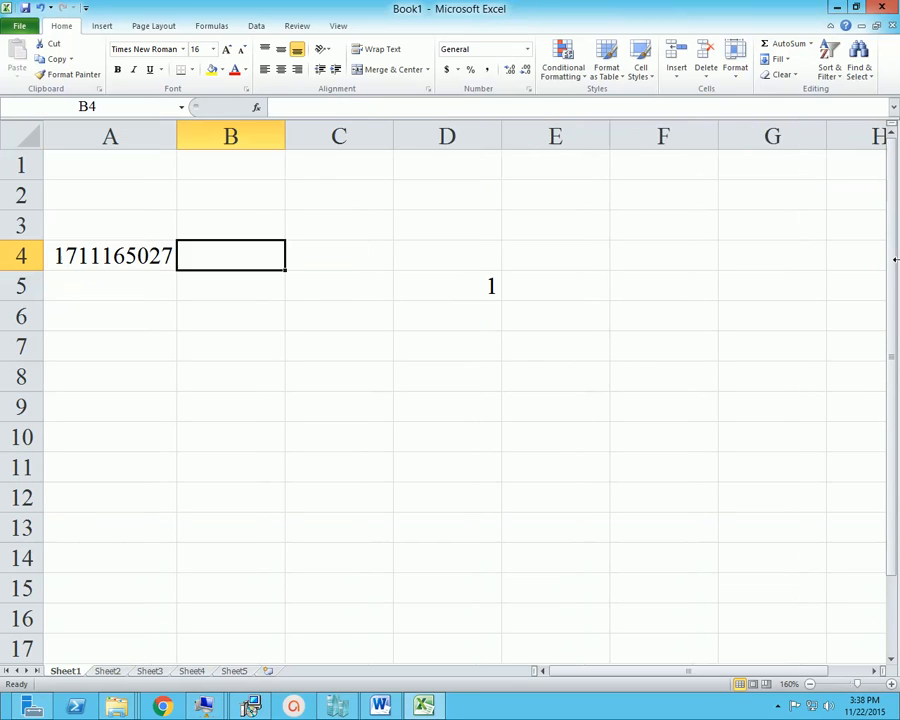
{"action": "key", "text": "Left"}
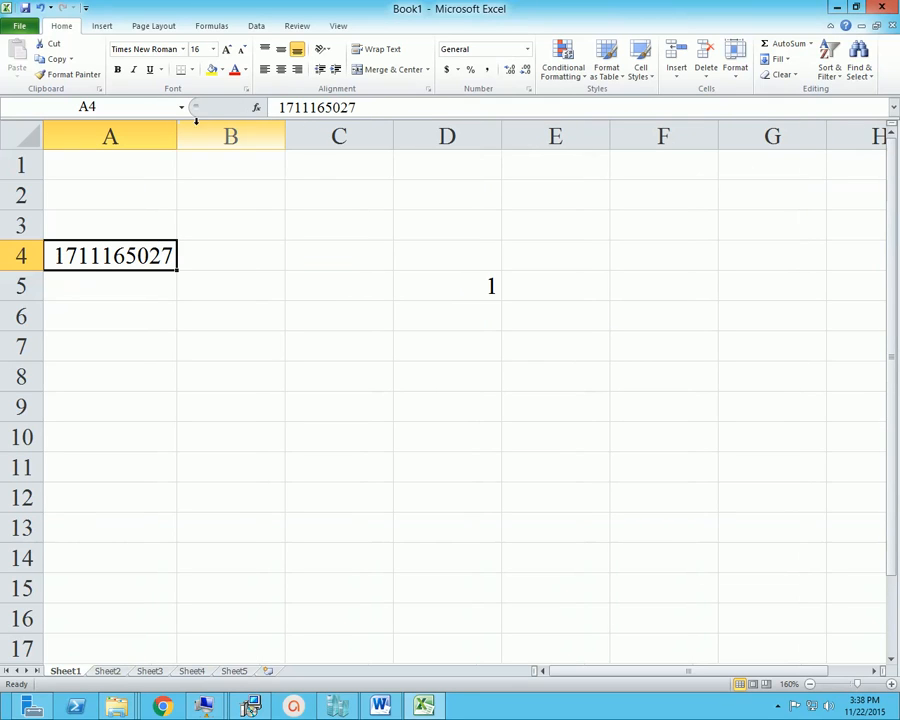
{"action": "left_click_drag", "start_coordinate": [176, 136], "coordinate": [343, 165]}
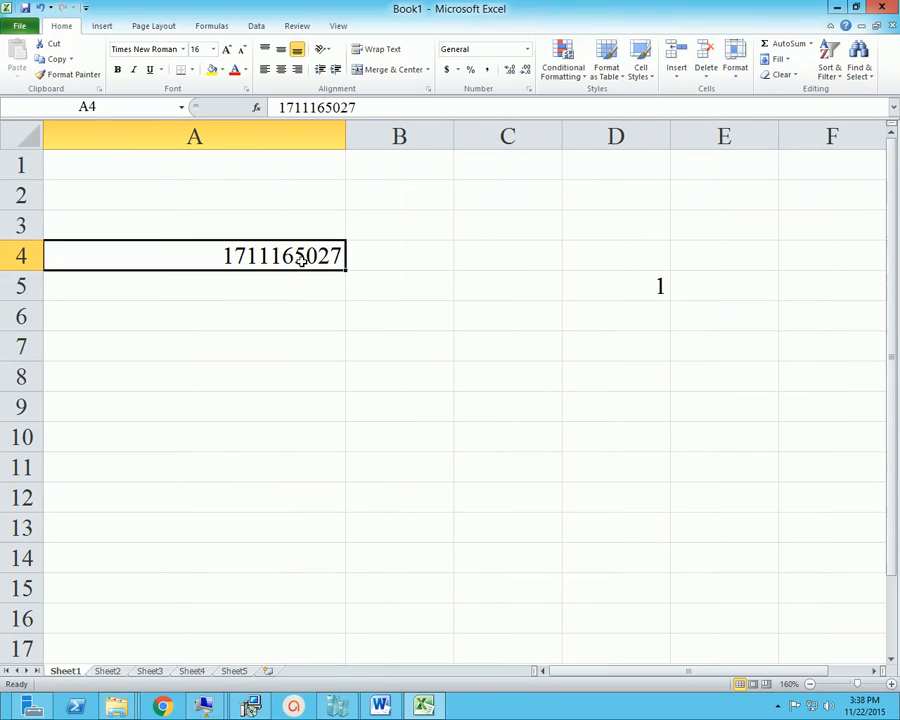
Open the cell formatting options for the phone number in A4 and bring up the custom number formats
{"action": "left_click", "coordinate": [294, 315]}
{"action": "left_click", "coordinate": [300, 258]}
{"action": "right_click", "coordinate": [307, 252]}
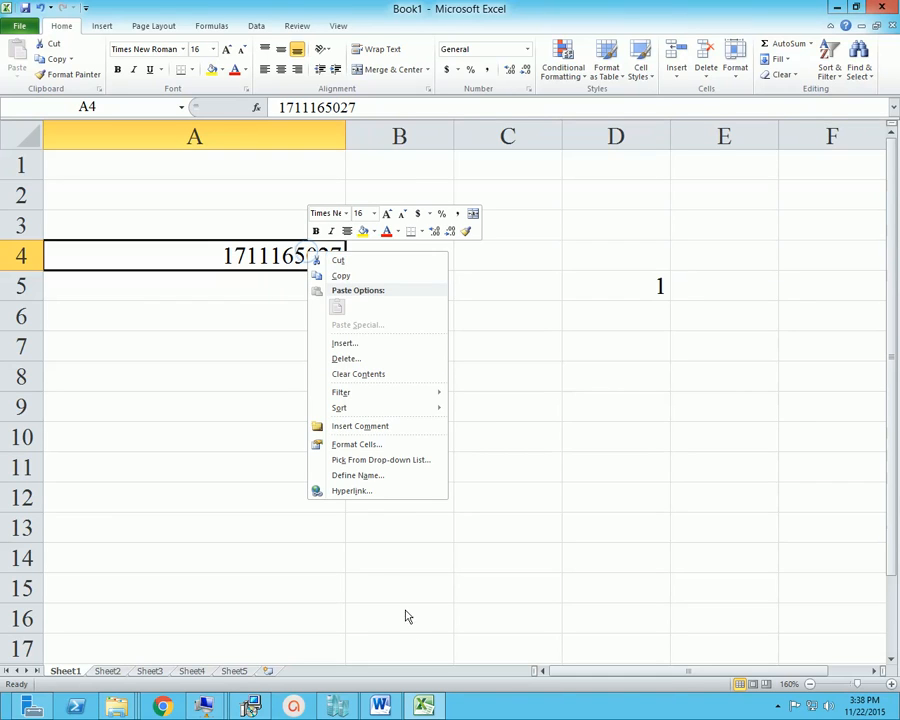
{"action": "left_click", "coordinate": [385, 444]}
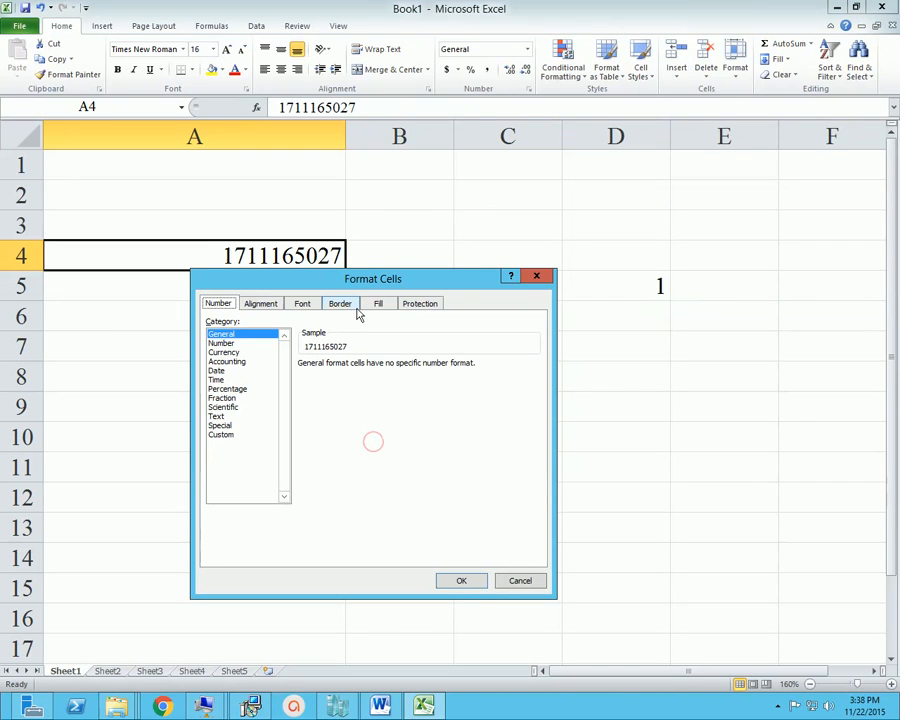
{"action": "left_click_drag", "start_coordinate": [332, 279], "coordinate": [430, 278]}
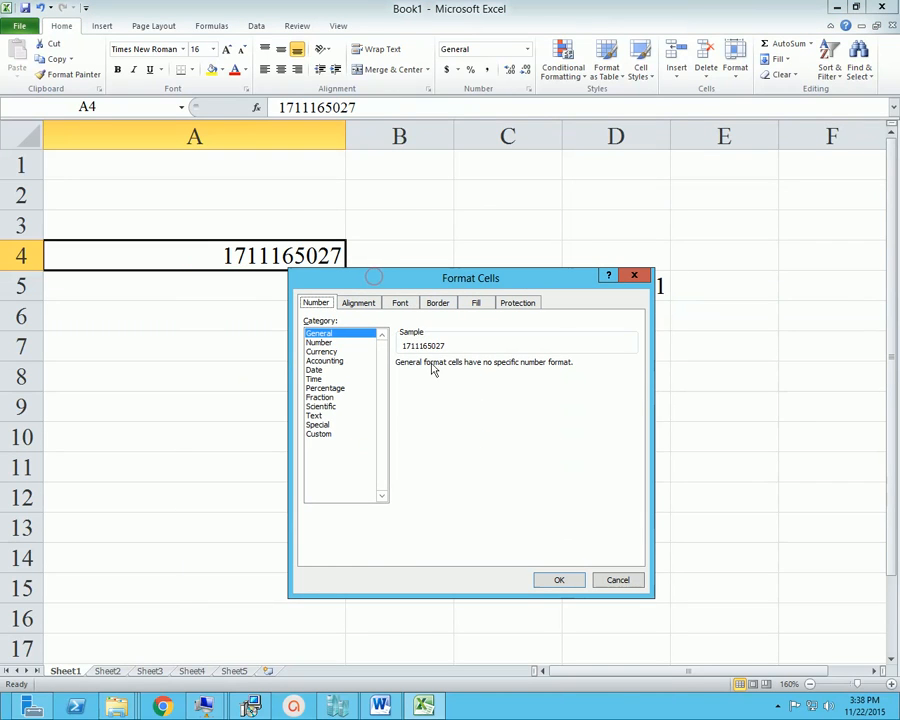
{"action": "left_click", "coordinate": [327, 344]}
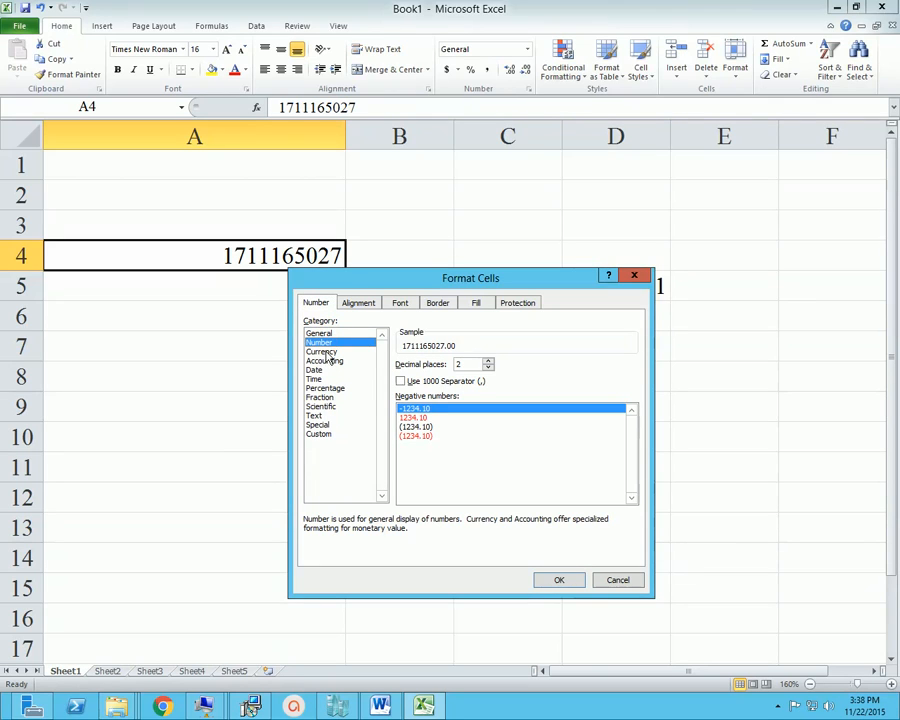
{"action": "left_click", "coordinate": [328, 355]}
{"action": "left_click", "coordinate": [319, 434]}
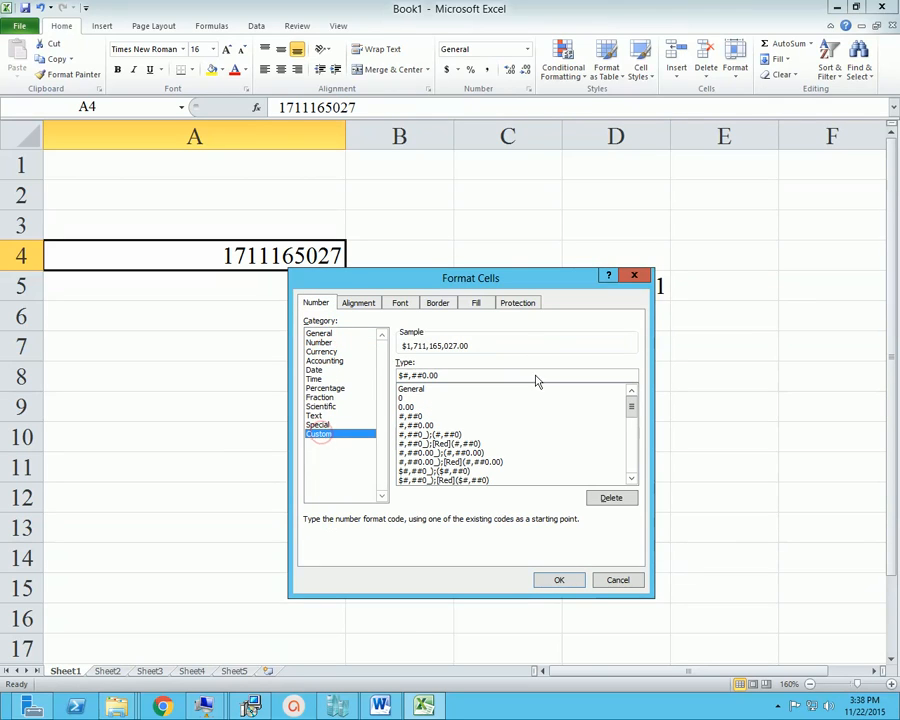
{"action": "left_click_drag", "start_coordinate": [504, 279], "coordinate": [618, 211]}
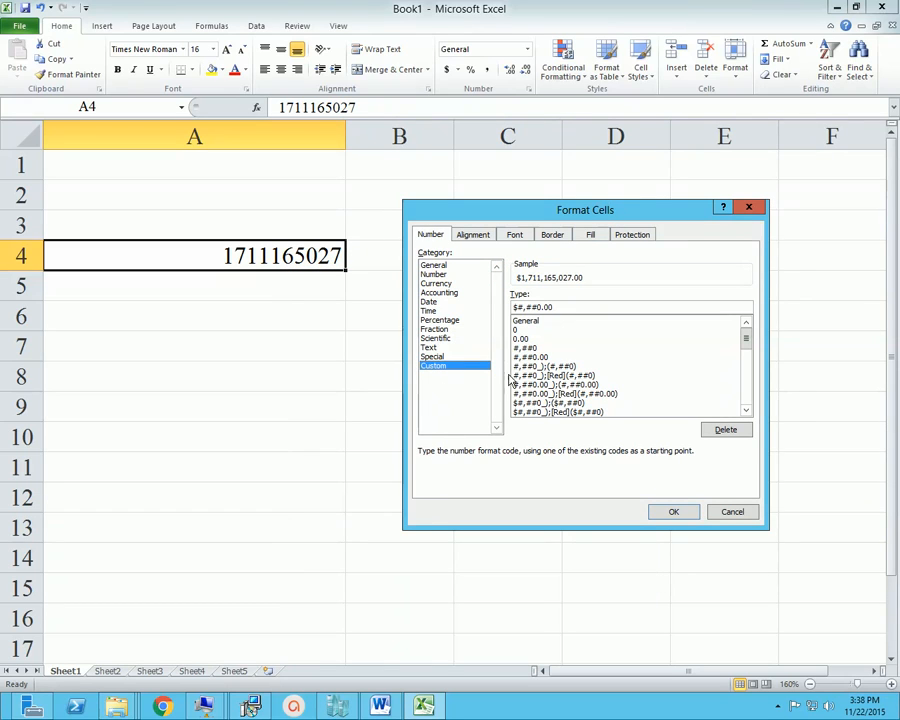
{"action": "left_click", "coordinate": [530, 324]}
{"action": "left_click", "coordinate": [522, 330]}
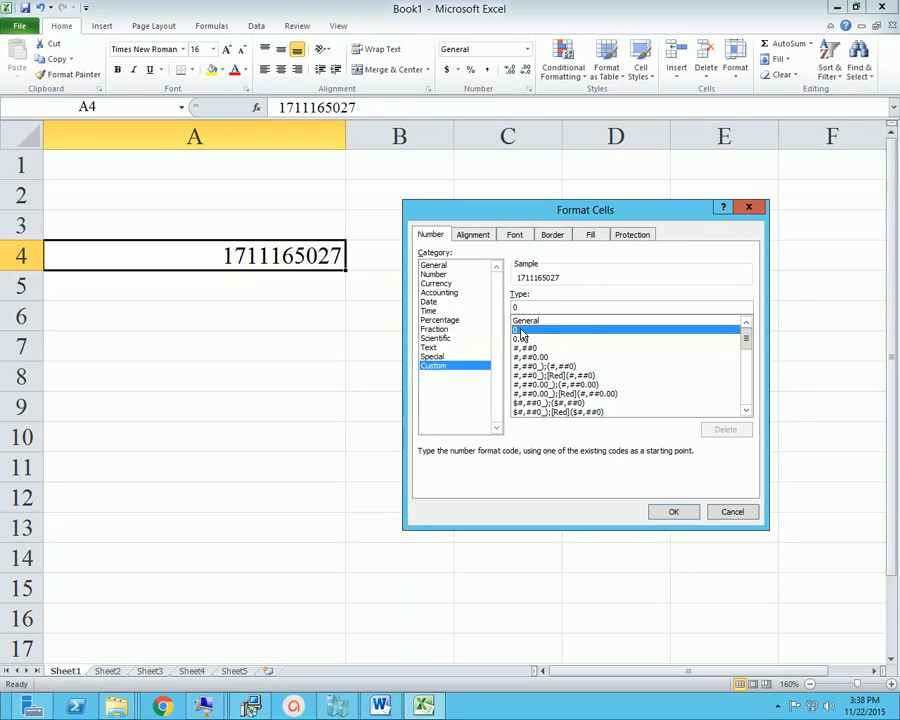
{"action": "left_click", "coordinate": [520, 321]}
{"action": "left_click", "coordinate": [521, 331]}
{"action": "double_click", "coordinate": [537, 304]}
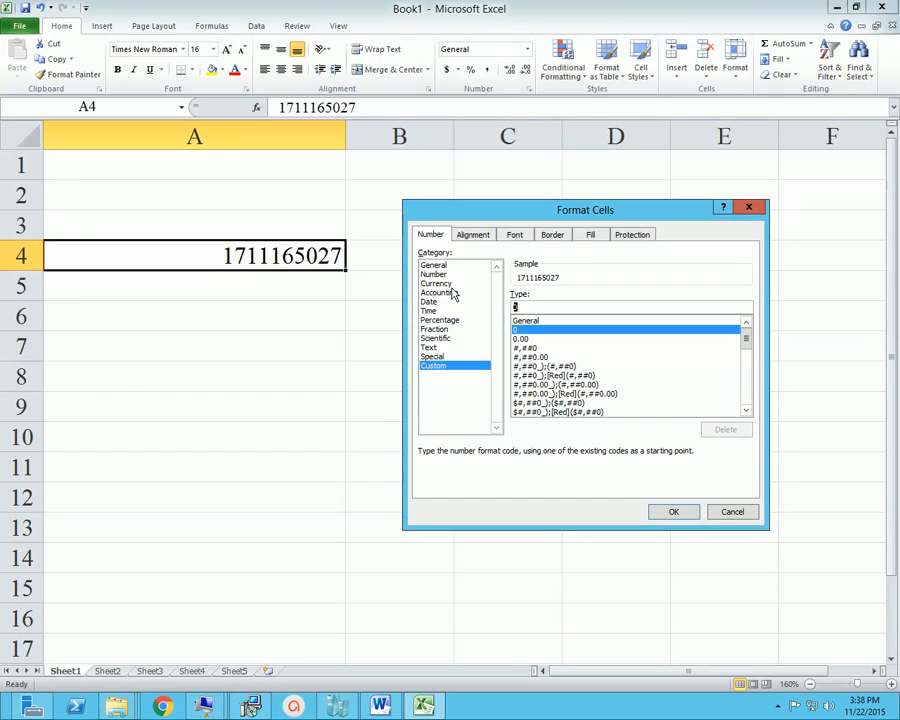
{"action": "type", "text": "10"}
{"action": "key", "text": "BackSpace"}
{"action": "key", "text": "BackSpace"}
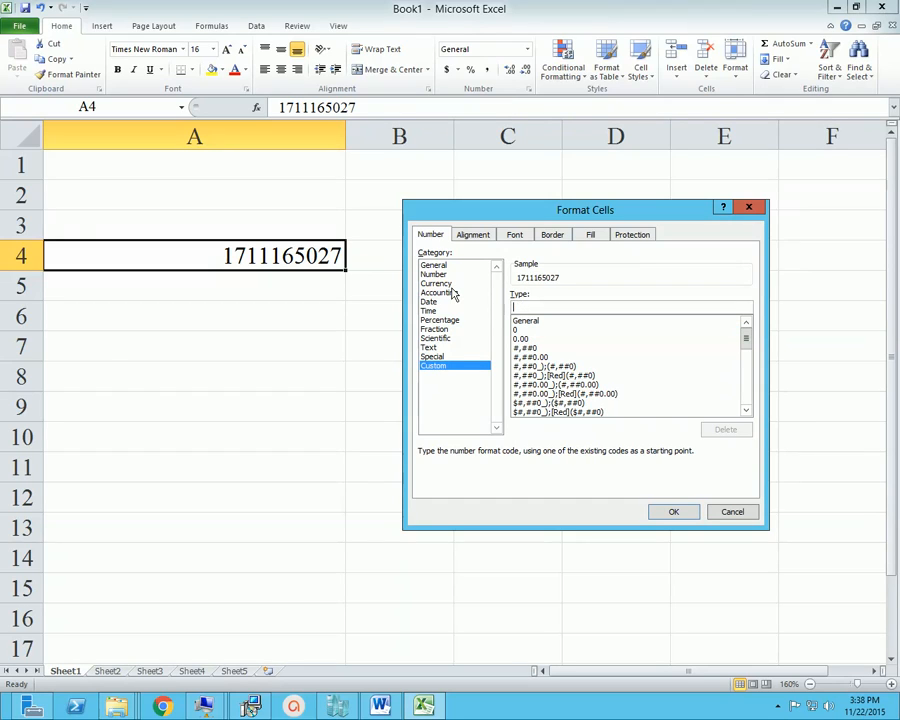
{"action": "type", "text": "0000"}
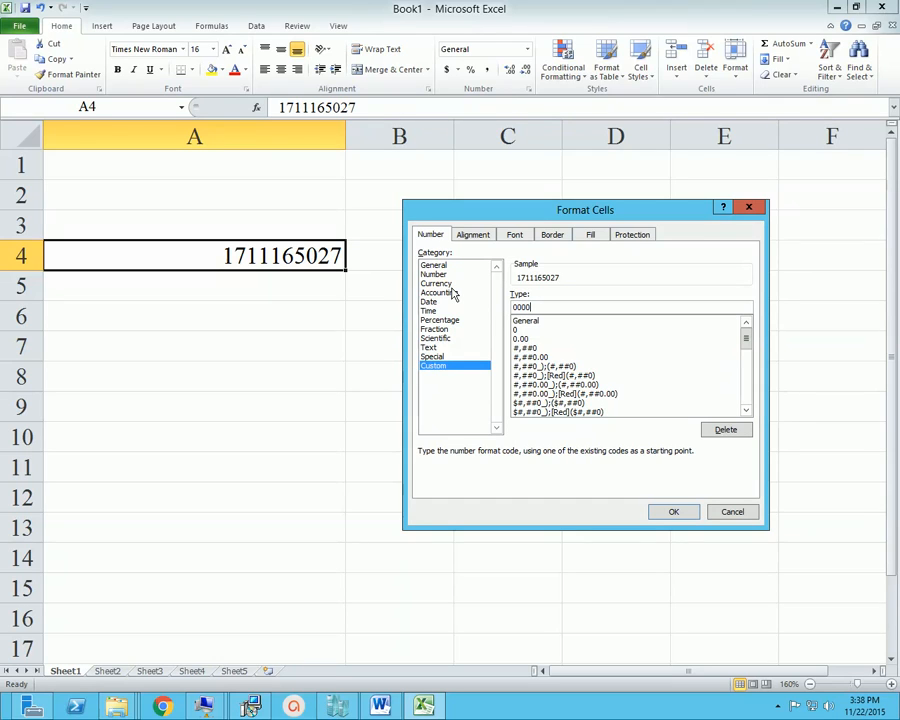
{"action": "type", "text": "0000000"}
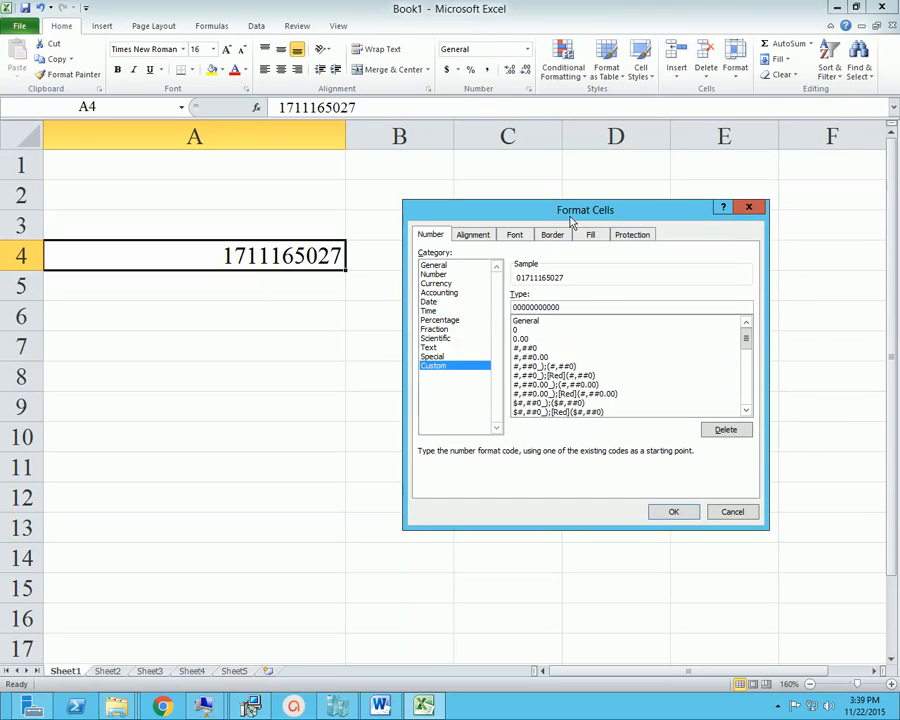
{"action": "left_click_drag", "start_coordinate": [570, 219], "coordinate": [583, 195]}
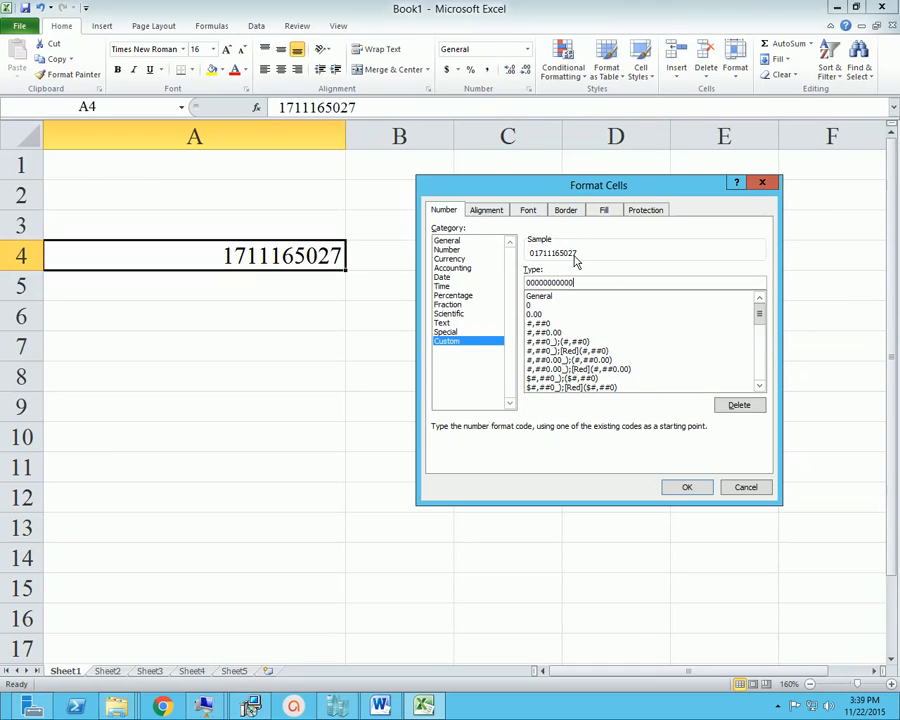
{"action": "left_click", "coordinate": [687, 487]}
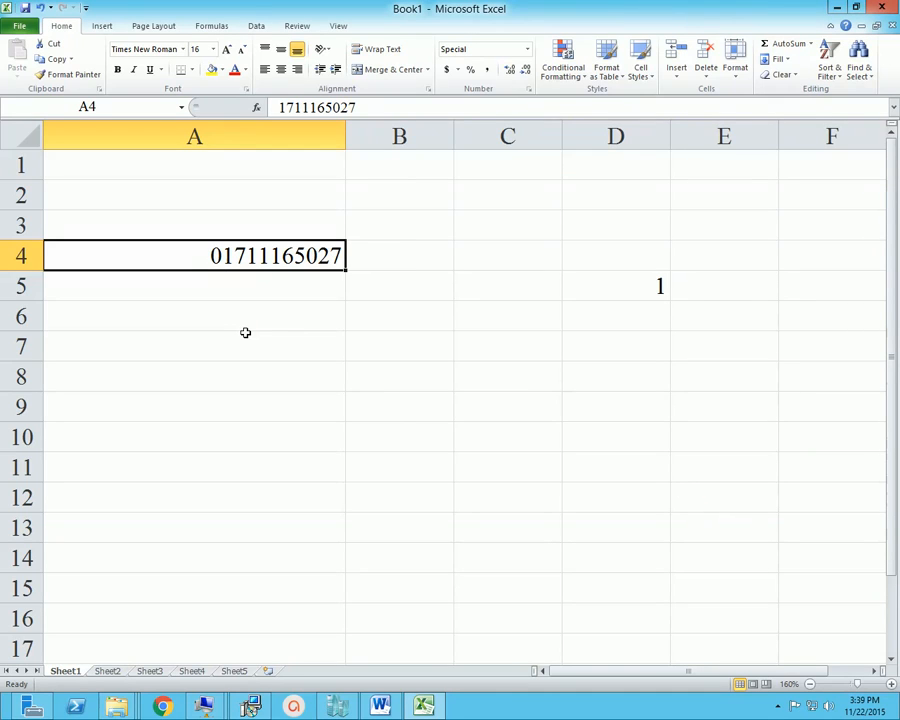
Compare how A4 displays the phone number on the sheet with the value stored in the cell
{"action": "left_click", "coordinate": [438, 261]}
{"action": "left_click", "coordinate": [410, 323]}
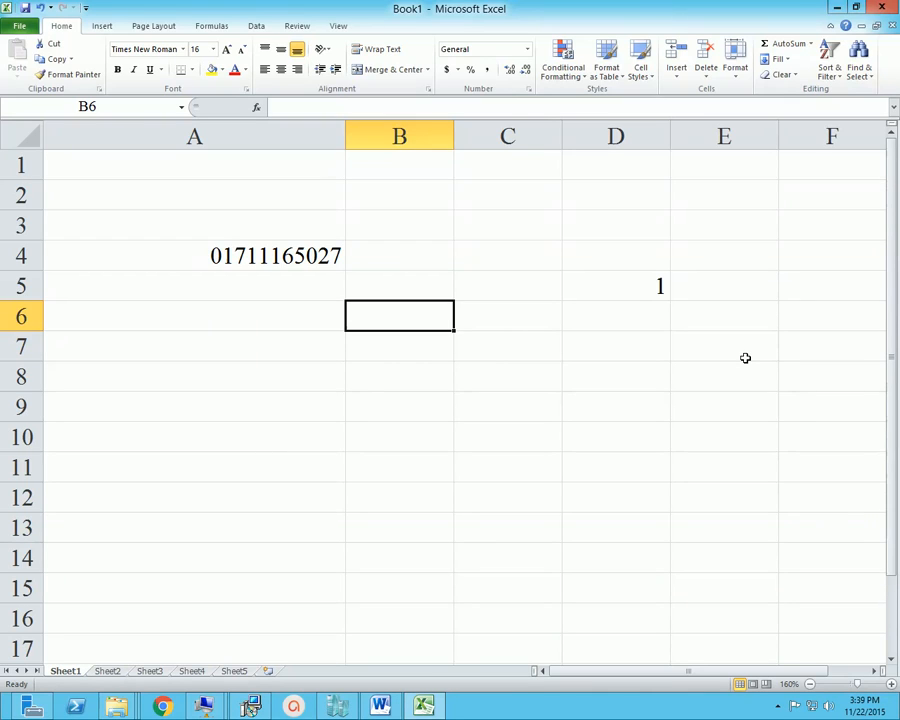
{"action": "key", "text": "Up"}
{"action": "key", "text": "Up"}
{"action": "key", "text": "Up"}
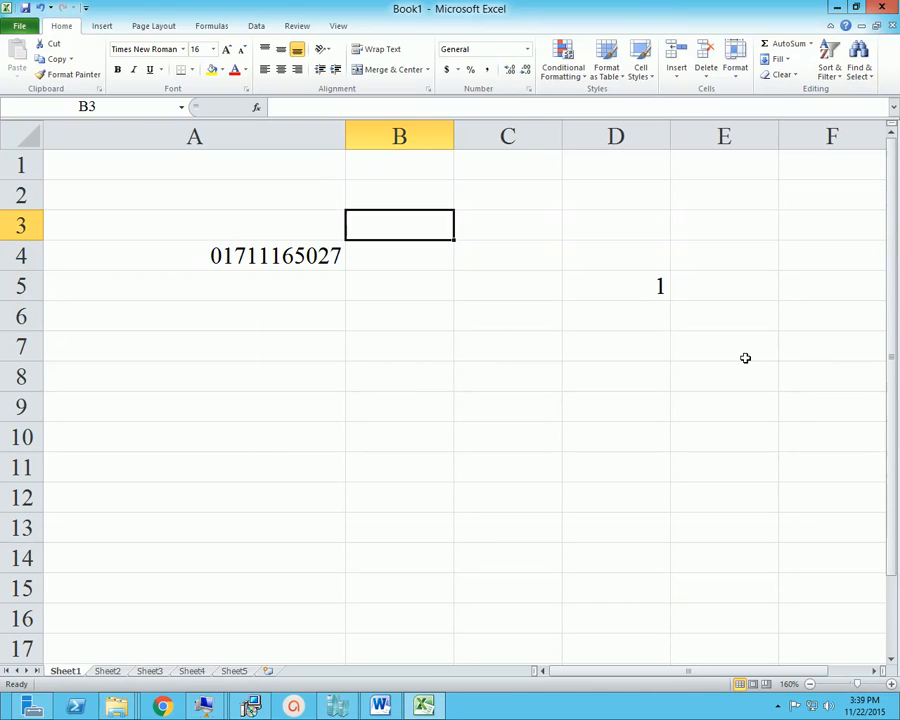
{"action": "key", "text": "Left"}
{"action": "key", "text": "Down"}
{"action": "key", "text": "Down"}
{"action": "key", "text": "Up"}
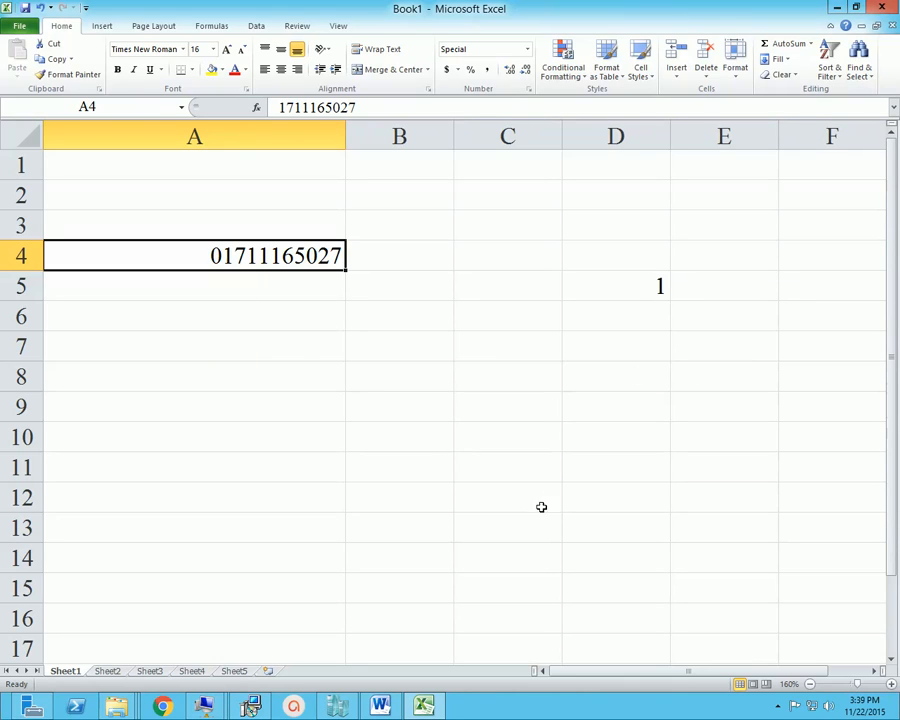
{"action": "left_click", "coordinate": [568, 527]}
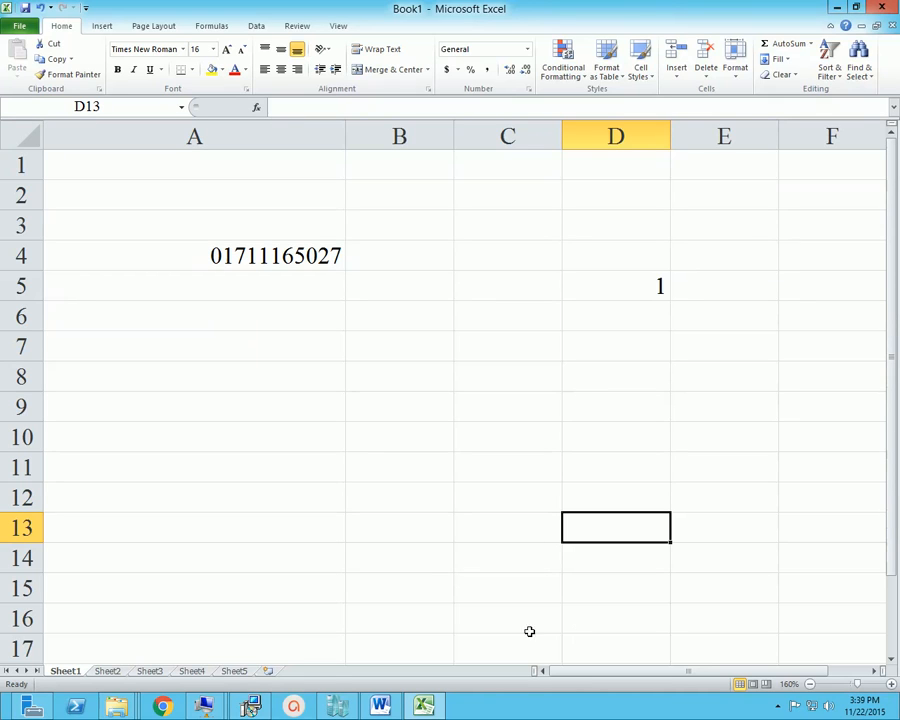
{"action": "left_click", "coordinate": [241, 255]}
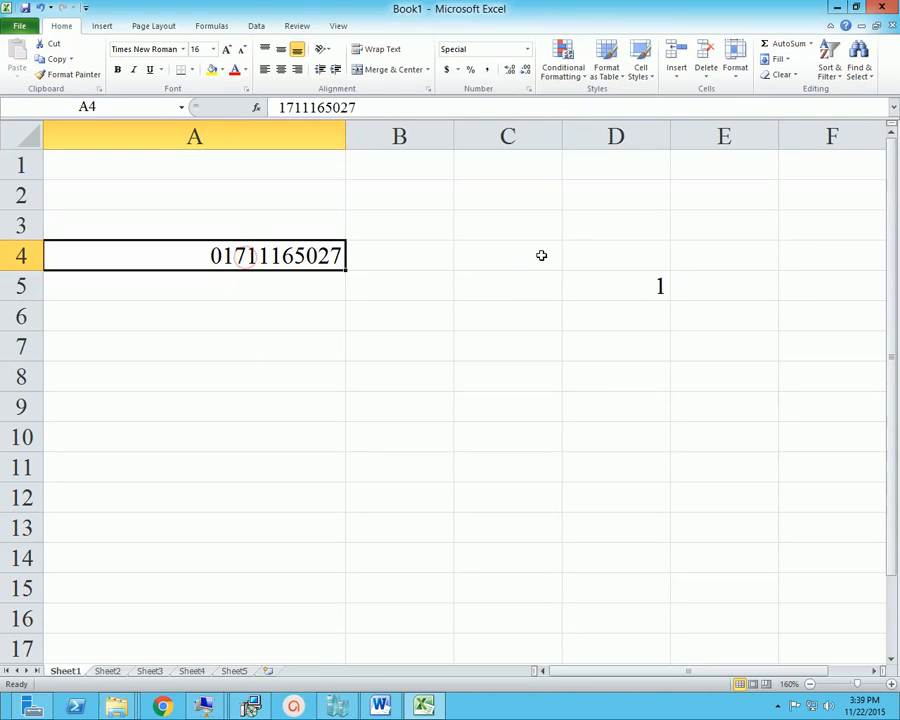
Enter the heading DHAKA in cell A2 of Sheet2
{"action": "left_click", "coordinate": [110, 672]}
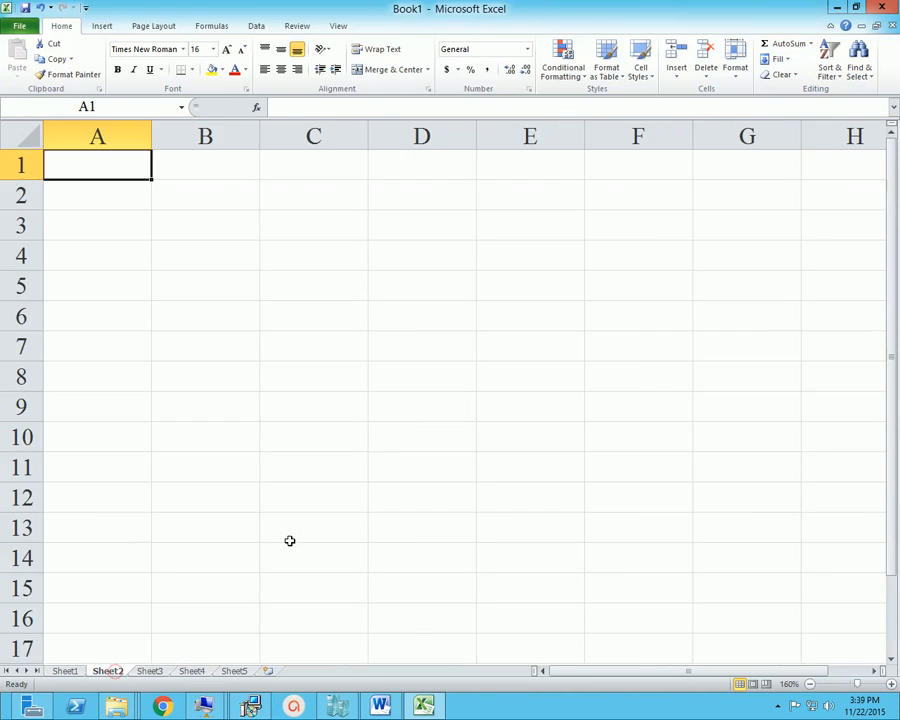
{"action": "scroll", "coordinate": [213, 379], "scroll_direction": "up", "scroll_amount": 4, "text": "ctrl"}
{"action": "scroll", "coordinate": [213, 379], "scroll_direction": "up", "scroll_amount": 2, "text": "ctrl"}
{"action": "left_click", "coordinate": [188, 240]}
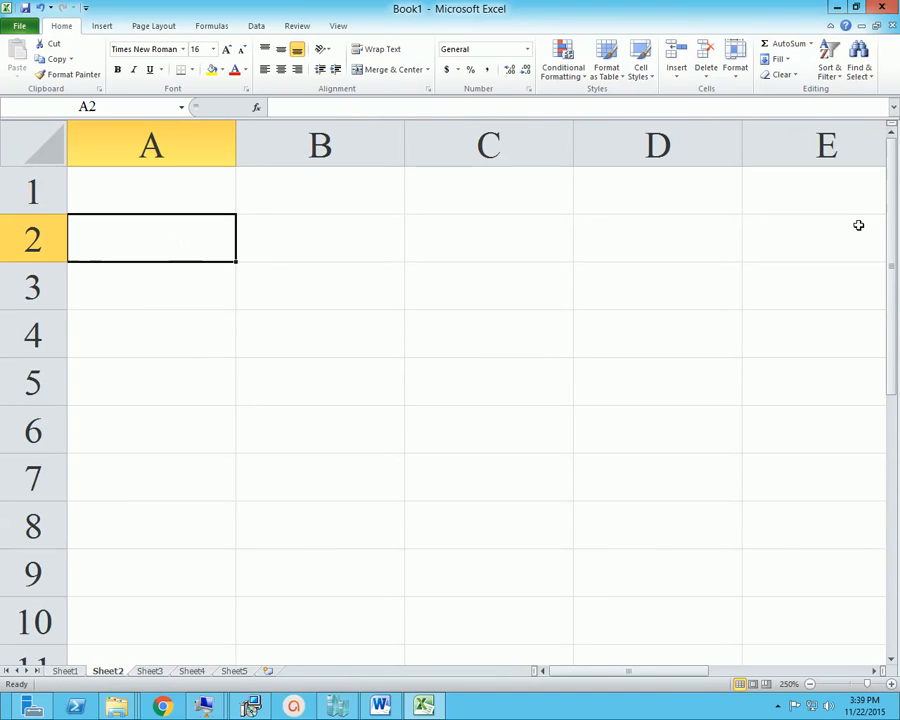
{"action": "type", "text": "dHA"}
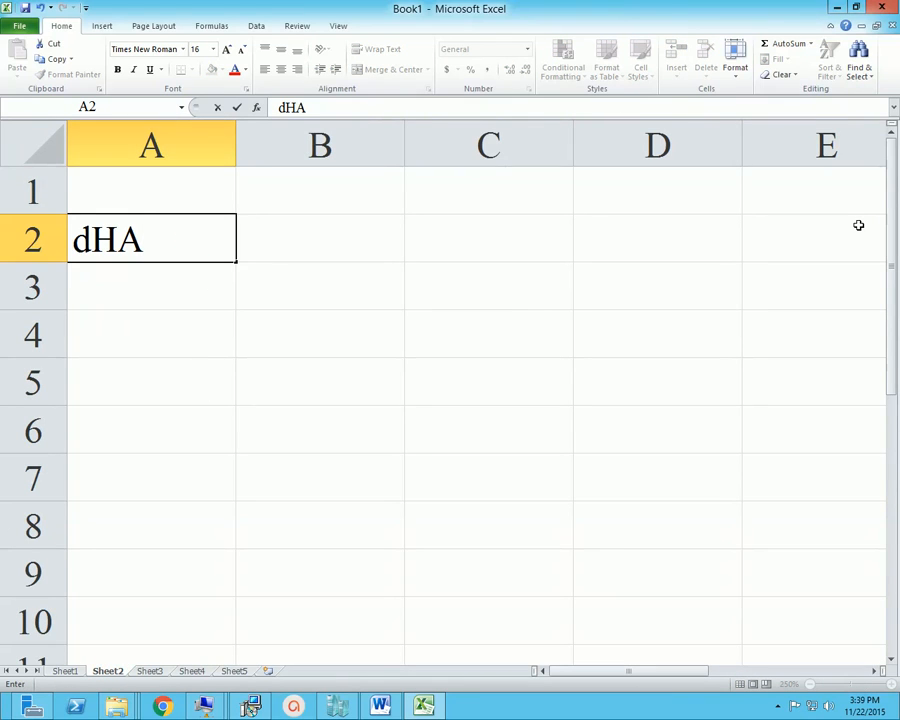
{"action": "key", "text": "BackSpace"}
{"action": "key", "text": "BackSpace"}
{"action": "key", "text": "BackSpace"}
{"action": "type", "text": "DHAKA"}
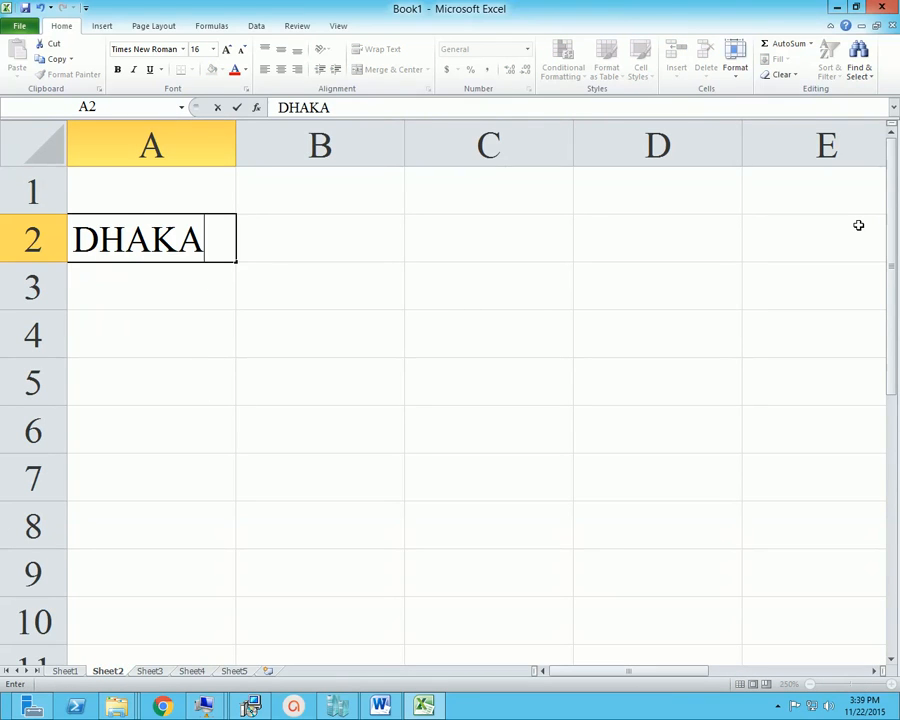
Enter the headings CTG in B2 and SYLHET in C2
{"action": "key", "text": "Tab"}
{"action": "type", "text": "CTG"}
{"action": "key", "text": "Tab"}
{"action": "type", "text": "S"}
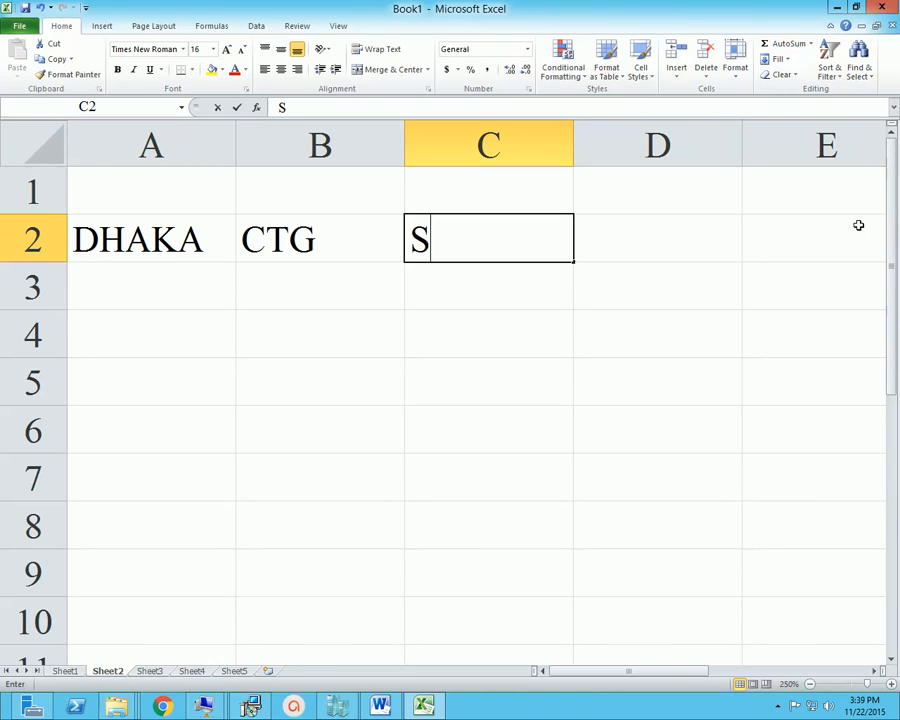
{"action": "type", "text": "YLHET"}
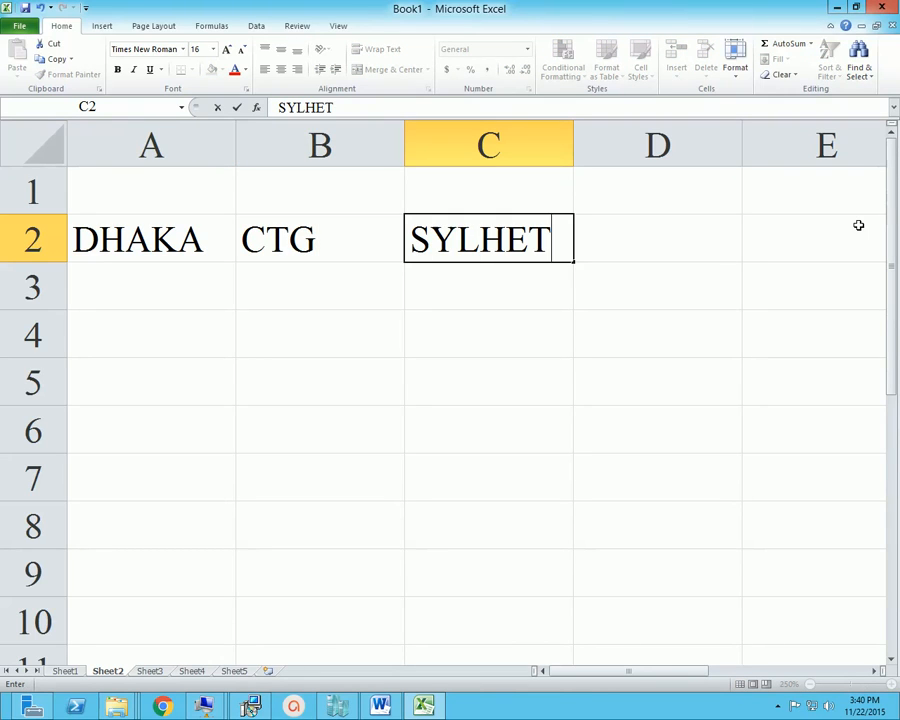
{"action": "key", "text": "Return"}
Enter 500, 700 and 800 in A4:C4 under the three city headings
{"action": "key", "text": "Down"}
{"action": "key", "text": "Left"}
{"action": "key", "text": "Left"}
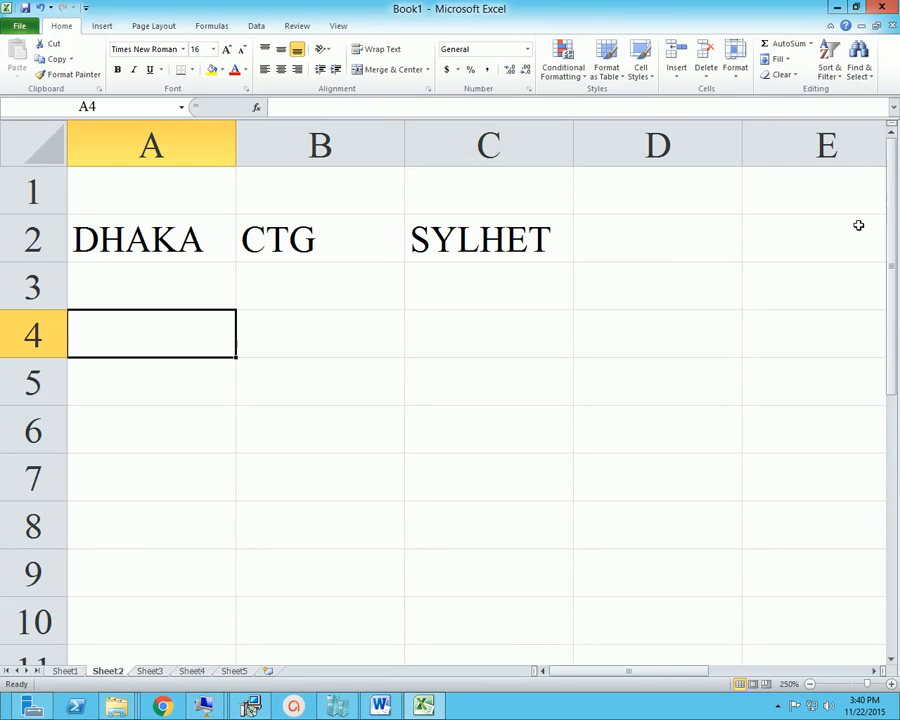
{"action": "type", "text": "500"}
{"action": "key", "text": "Return"}
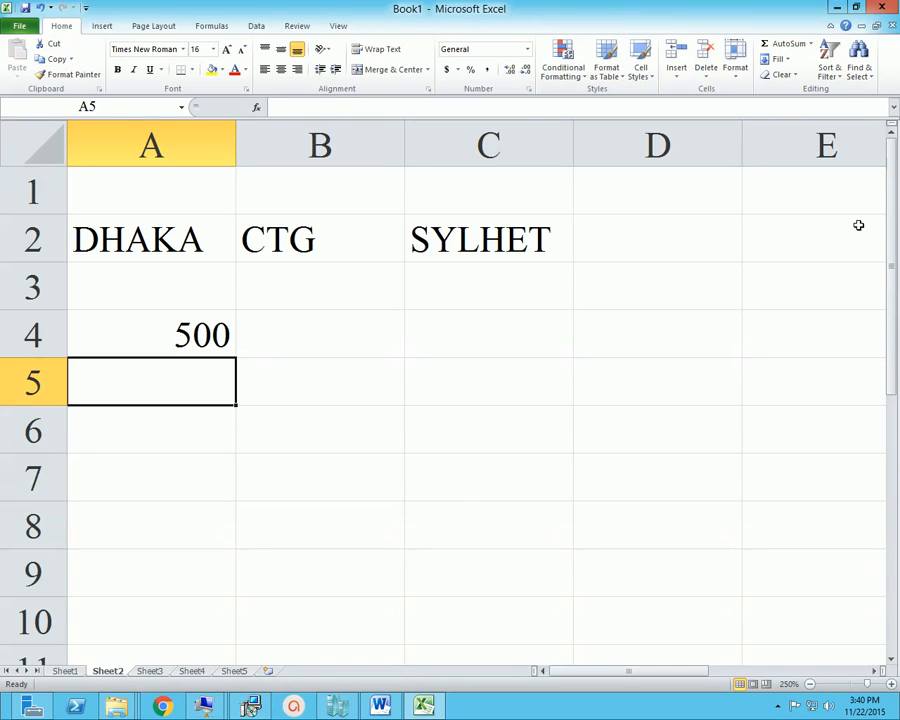
{"action": "key", "text": "Up"}
{"action": "key", "text": "Right"}
{"action": "type", "text": "700"}
{"action": "key", "text": "Right"}
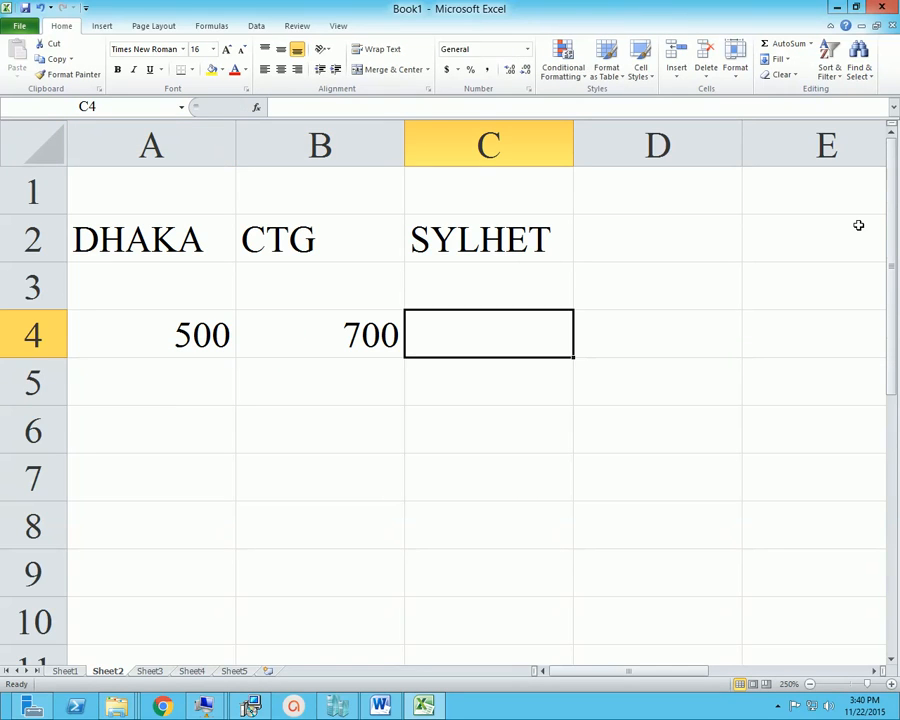
{"action": "type", "text": "800"}
{"action": "key", "text": "Return"}
Enter 700, 200 and 700 in A5:C5 as the second row of figures
{"action": "key", "text": "Left"}
{"action": "key", "text": "Left"}
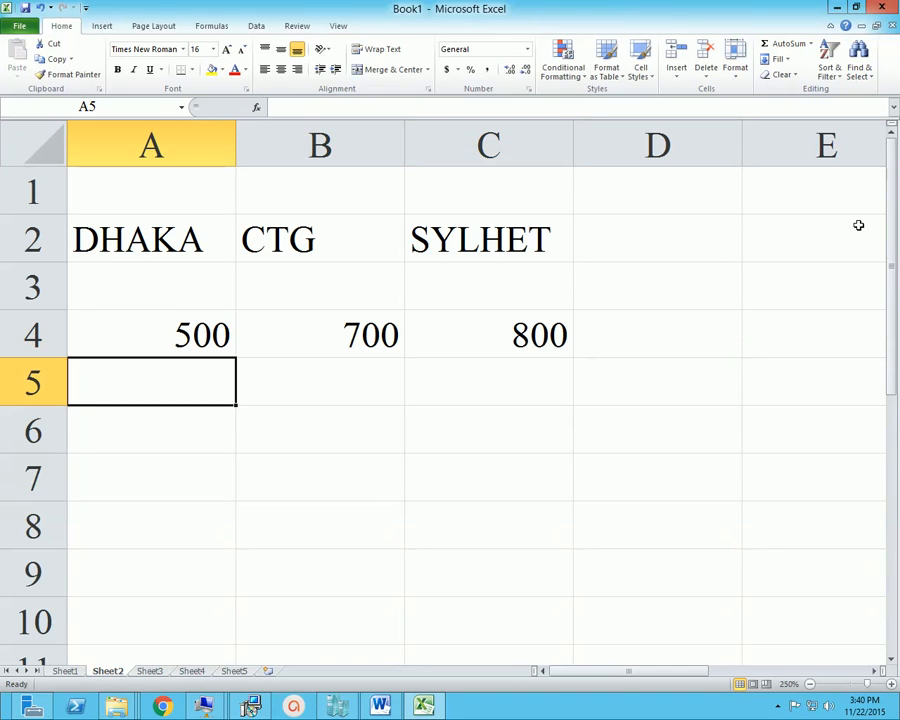
{"action": "type", "text": "700"}
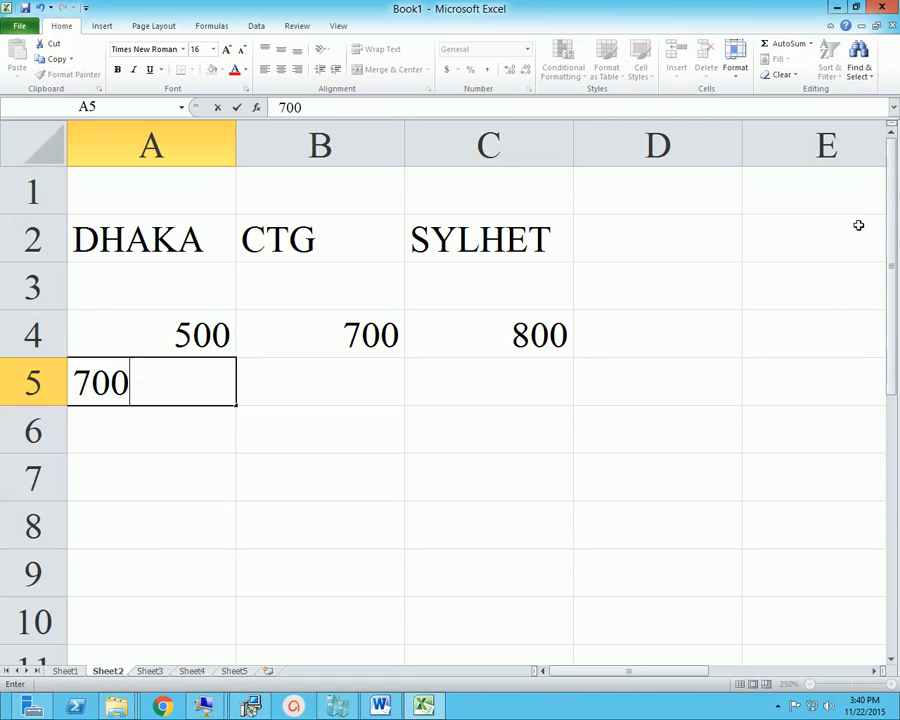
{"action": "key", "text": "Right"}
{"action": "type", "text": "200"}
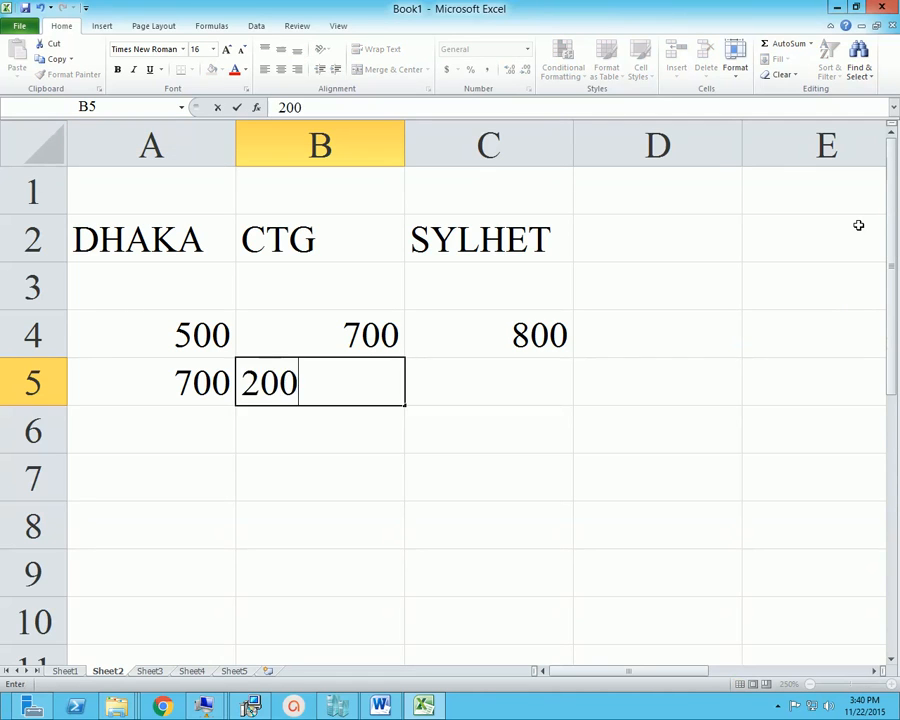
{"action": "key", "text": "Right"}
{"action": "type", "text": "700"}
{"action": "key", "text": "Right"}
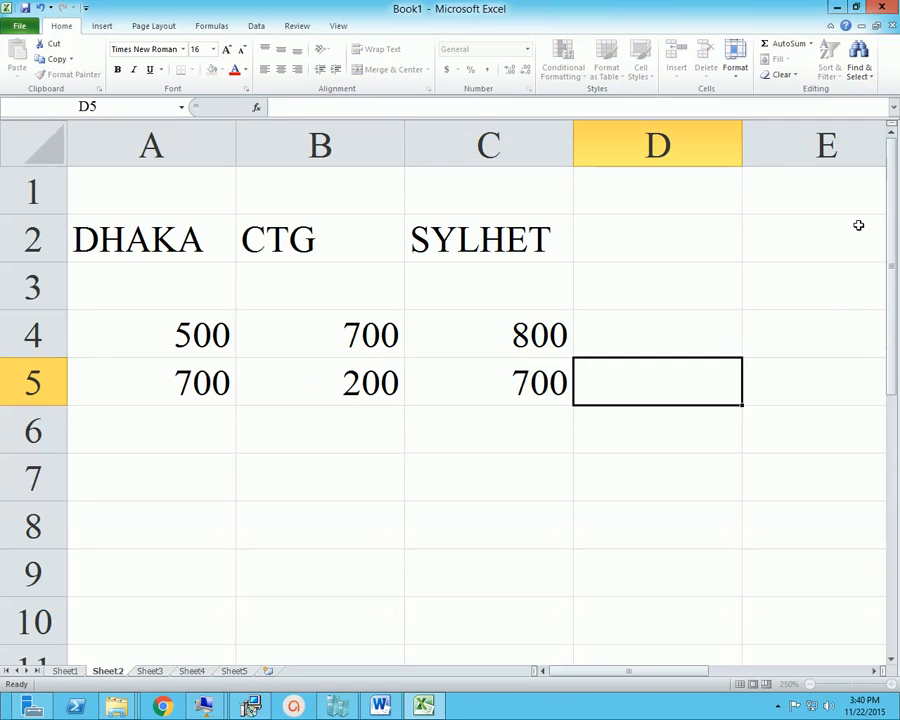
Format the range A2:C5 as a table with the dark blue style, leaving the headers option off
{"action": "key", "text": "Left"}
{"action": "key", "text": "Left"}
{"action": "key", "text": "Left"}
{"action": "key", "text": "Up"}
{"action": "key", "text": "Up"}
{"action": "key", "text": "Up"}
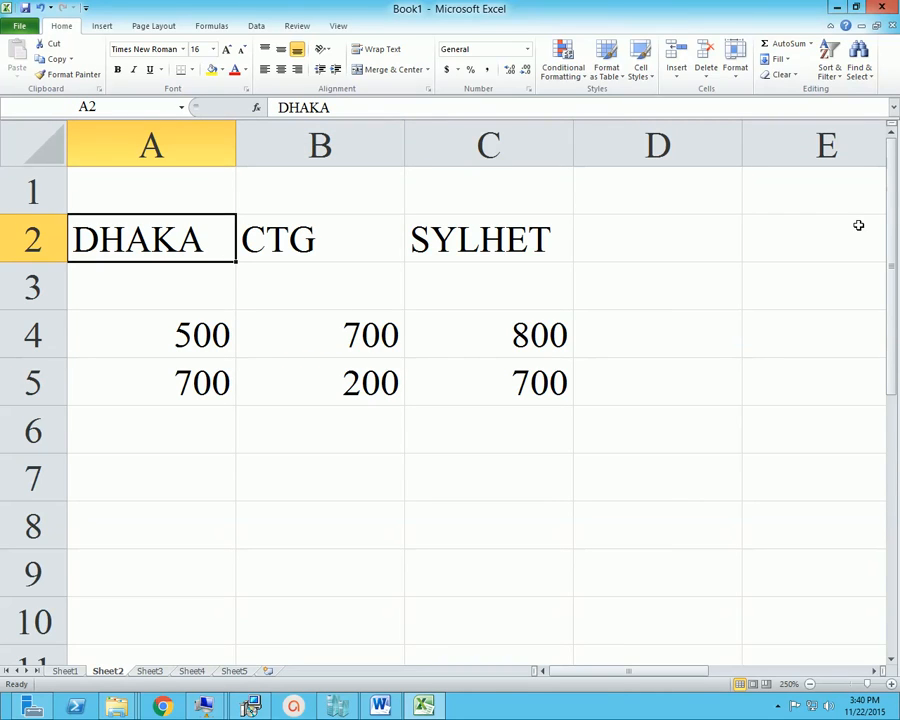
{"action": "key", "text": "shift+Right"}
{"action": "key", "text": "shift+Right"}
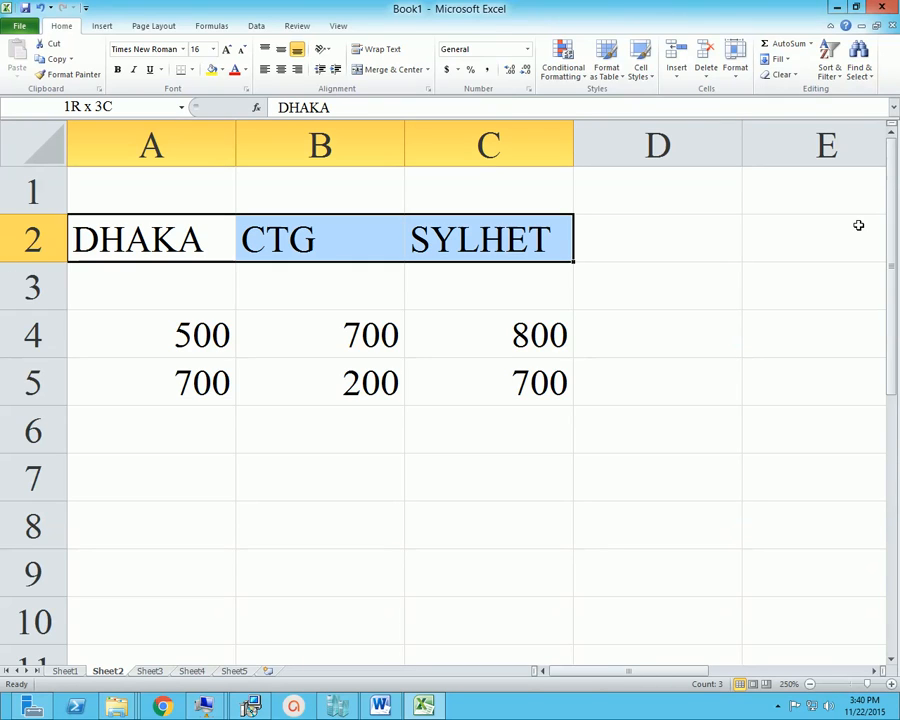
{"action": "key", "text": "shift+Down"}
{"action": "key", "text": "shift+Down"}
{"action": "key", "text": "shift+Down"}
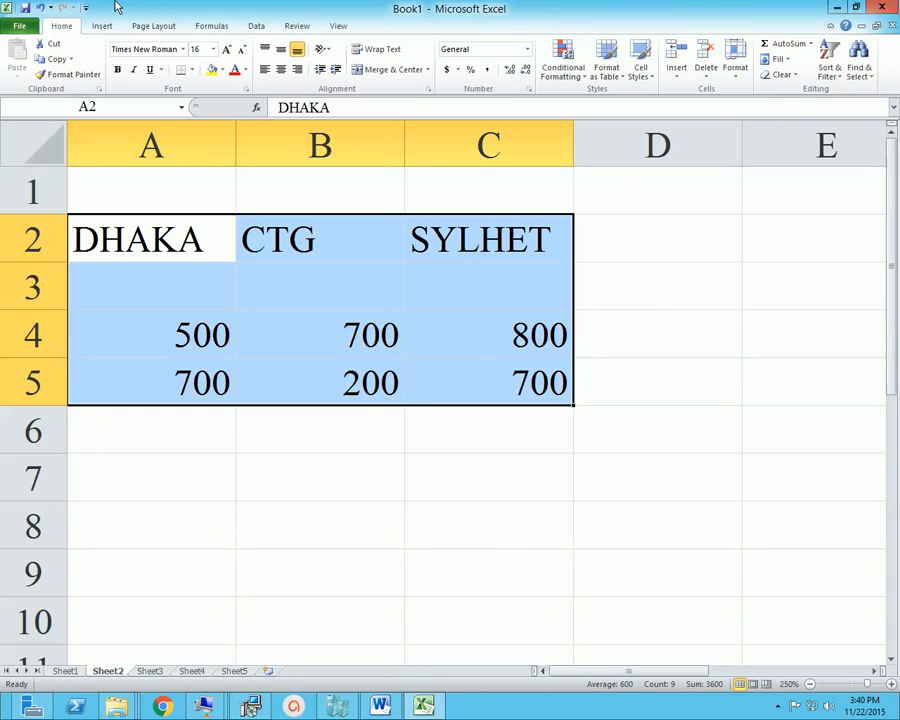
{"action": "left_click", "coordinate": [621, 84]}
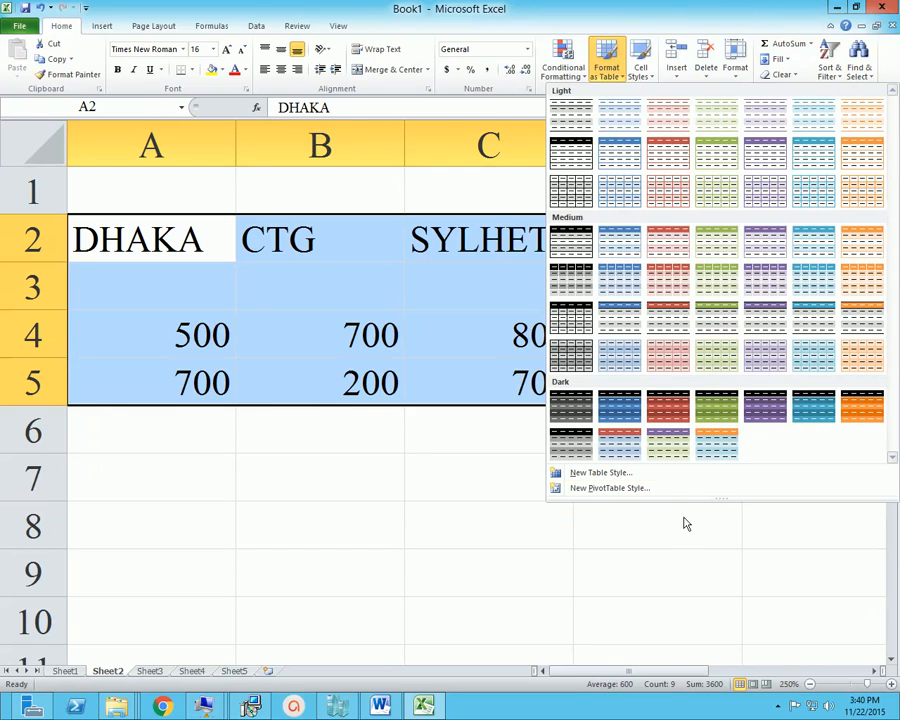
{"action": "left_click", "coordinate": [627, 413]}
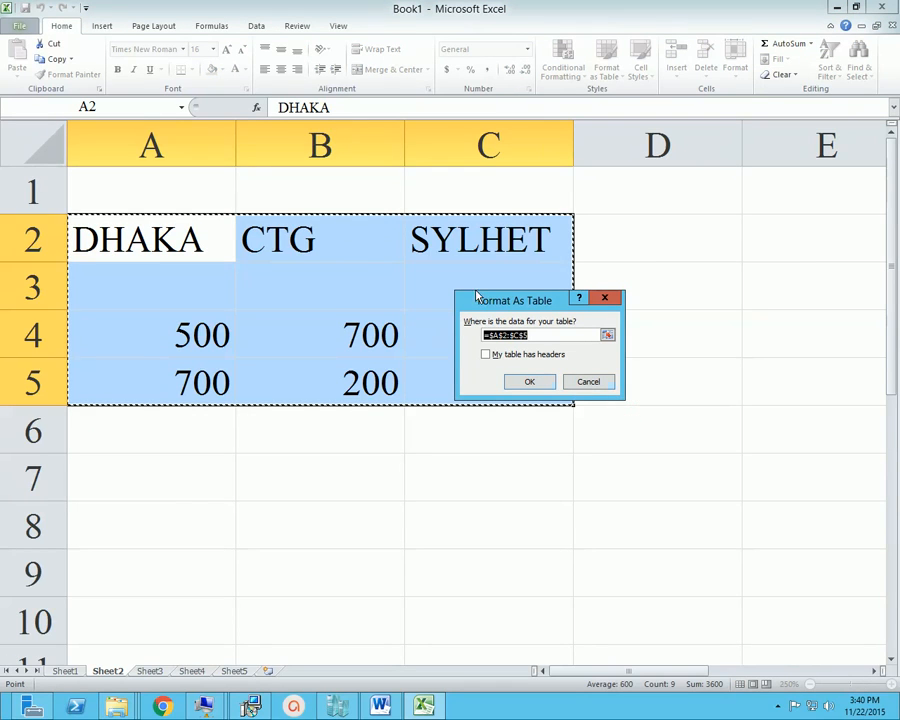
{"action": "left_click_drag", "start_coordinate": [518, 300], "coordinate": [548, 302]}
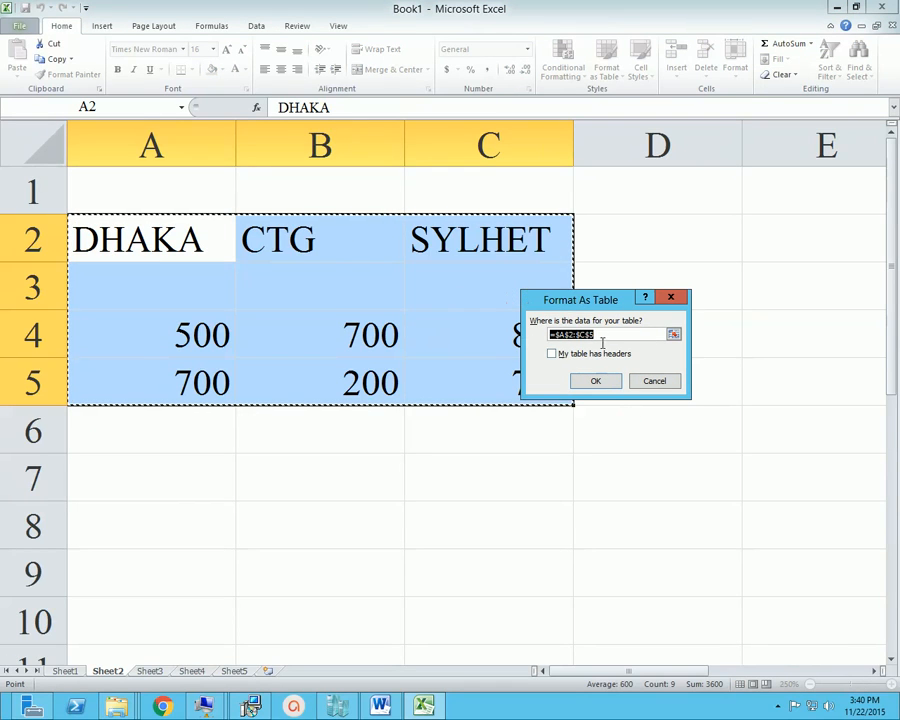
{"action": "left_click", "coordinate": [595, 381]}
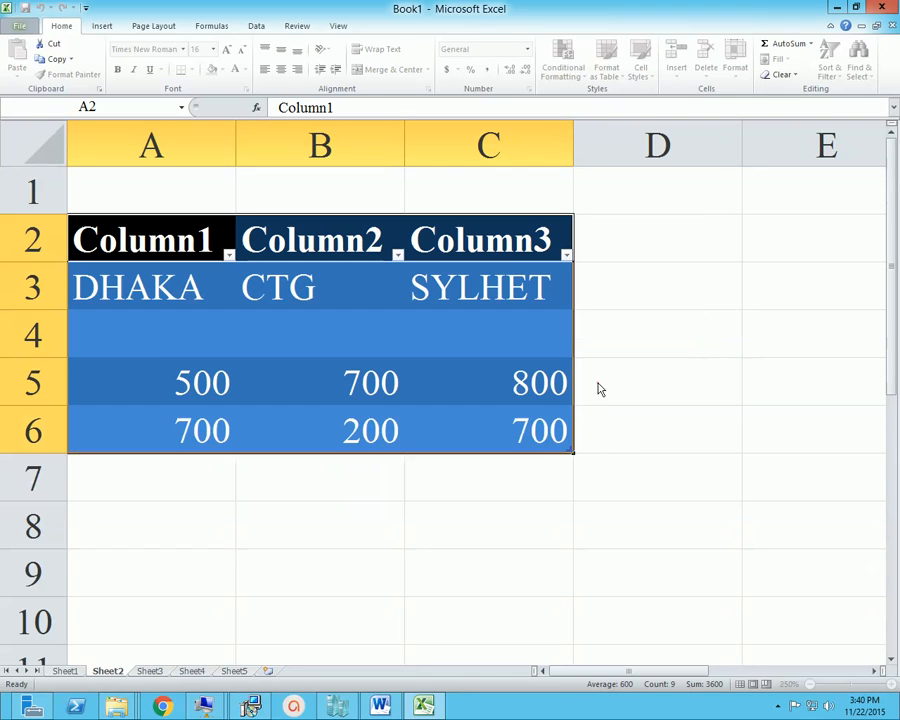
{"action": "left_click", "coordinate": [446, 410]}
{"action": "left_click", "coordinate": [463, 396]}
{"action": "left_click", "coordinate": [297, 297]}
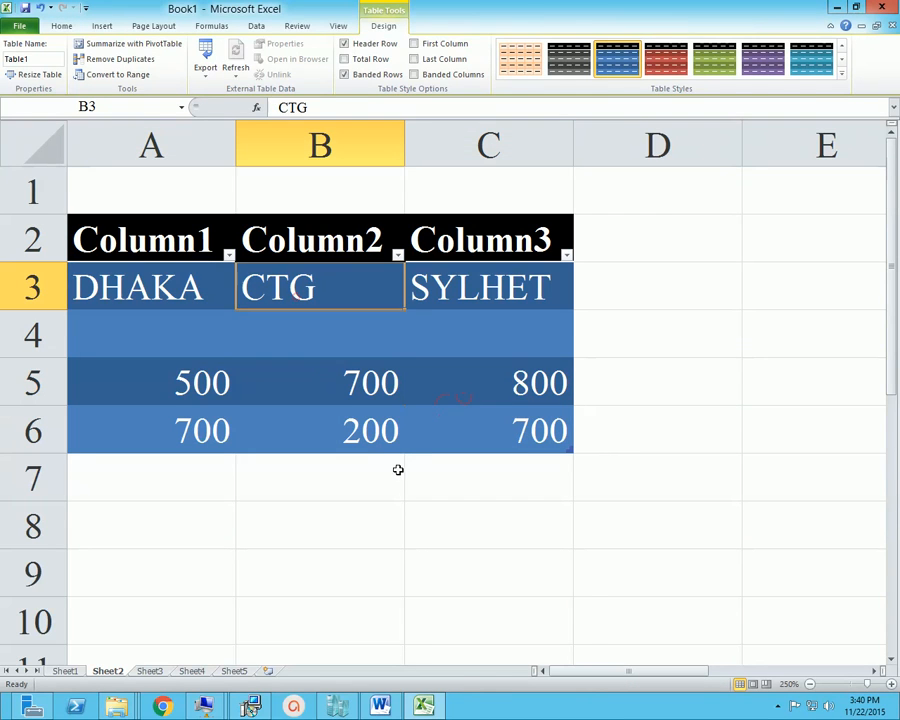
Add 500, 200 and 100 in A7:C7 directly below the table's last row
{"action": "left_click", "coordinate": [399, 470]}
{"action": "scroll", "coordinate": [526, 510], "scroll_direction": "down", "scroll_amount": 1}
{"action": "scroll", "coordinate": [513, 499], "scroll_direction": "up", "scroll_amount": 1}
{"action": "left_click", "coordinate": [216, 489]}
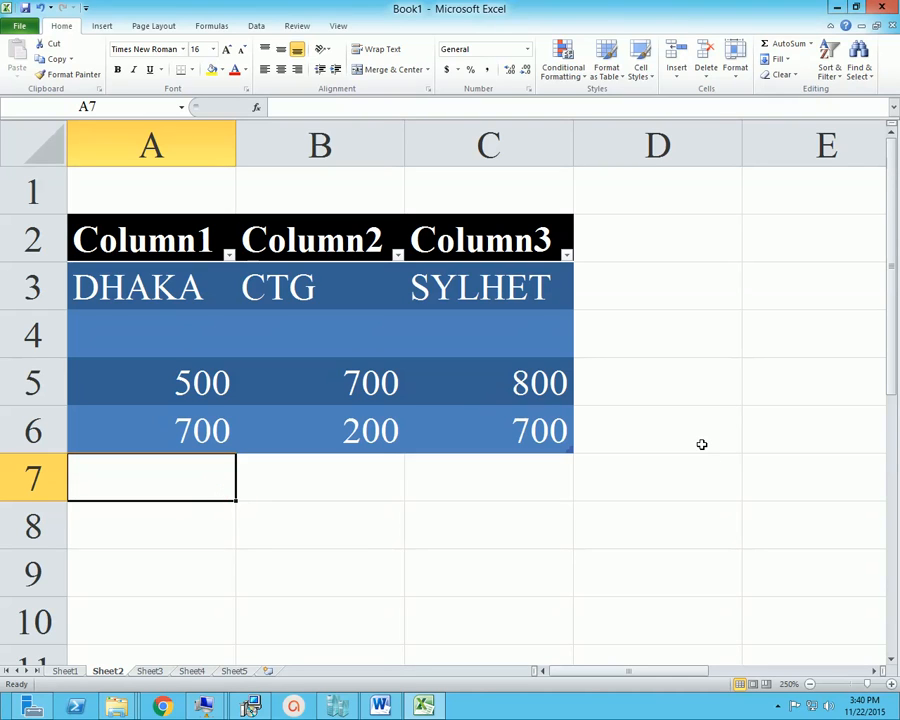
{"action": "type", "text": "500"}
{"action": "key", "text": "Tab"}
{"action": "type", "text": "2"}
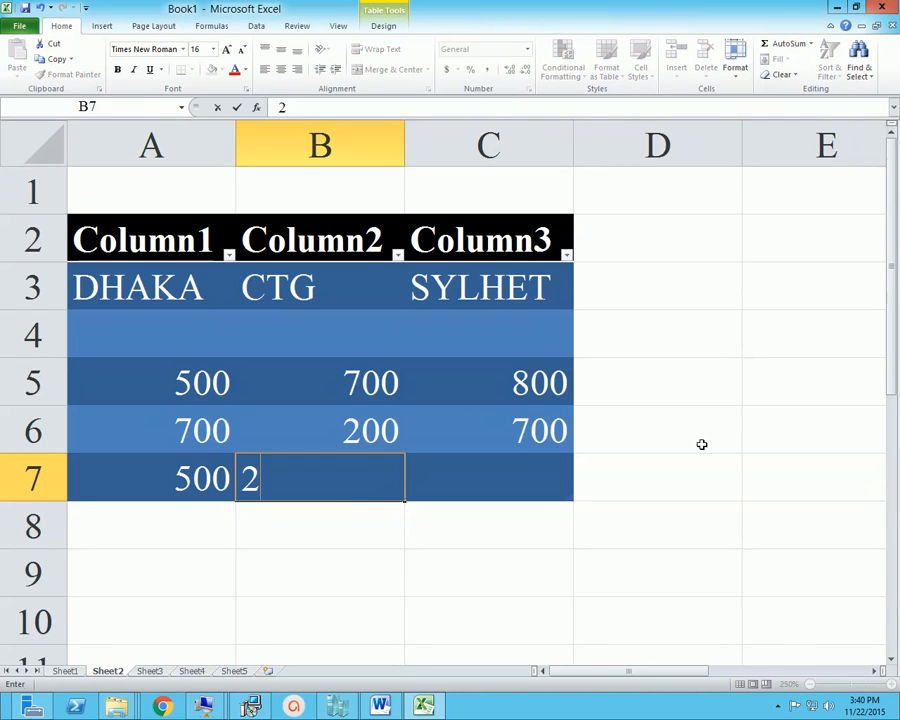
{"action": "type", "text": "00"}
{"action": "key", "text": "Tab"}
{"action": "type", "text": "100"}
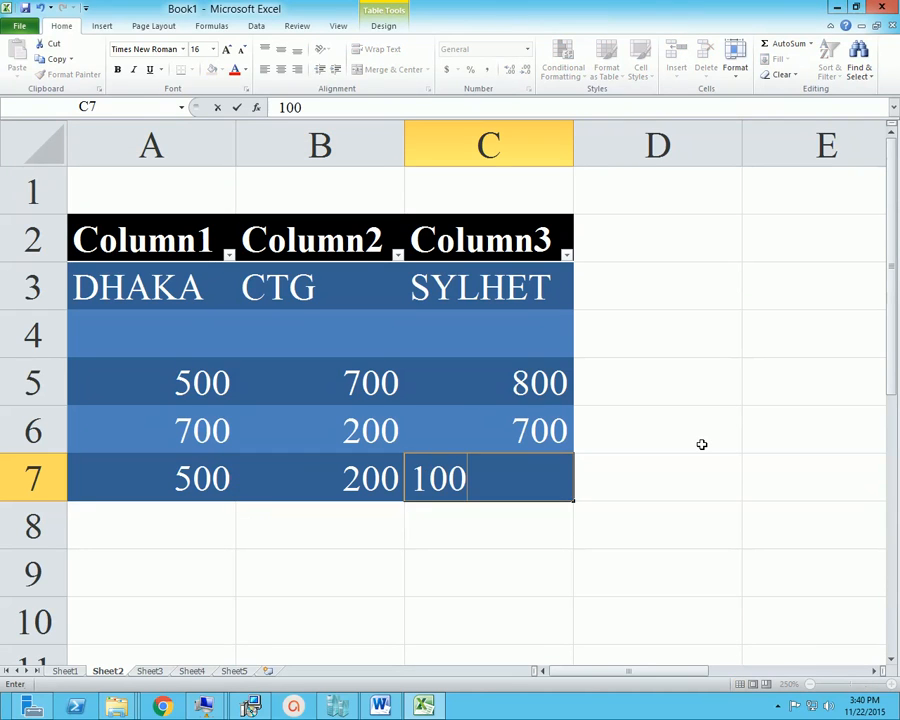
{"action": "key", "text": "Return"}
Add 700, 800 and 900 in A8:C8 as a further table row
{"action": "type", "text": "700"}
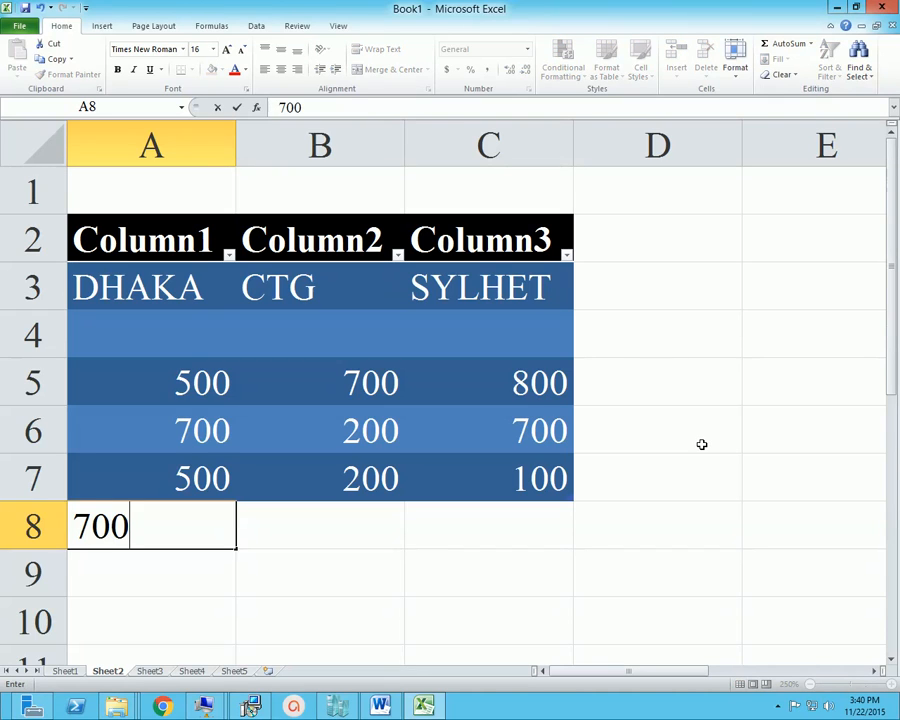
{"action": "key", "text": "Tab"}
{"action": "type", "text": "800"}
{"action": "key", "text": "Tab"}
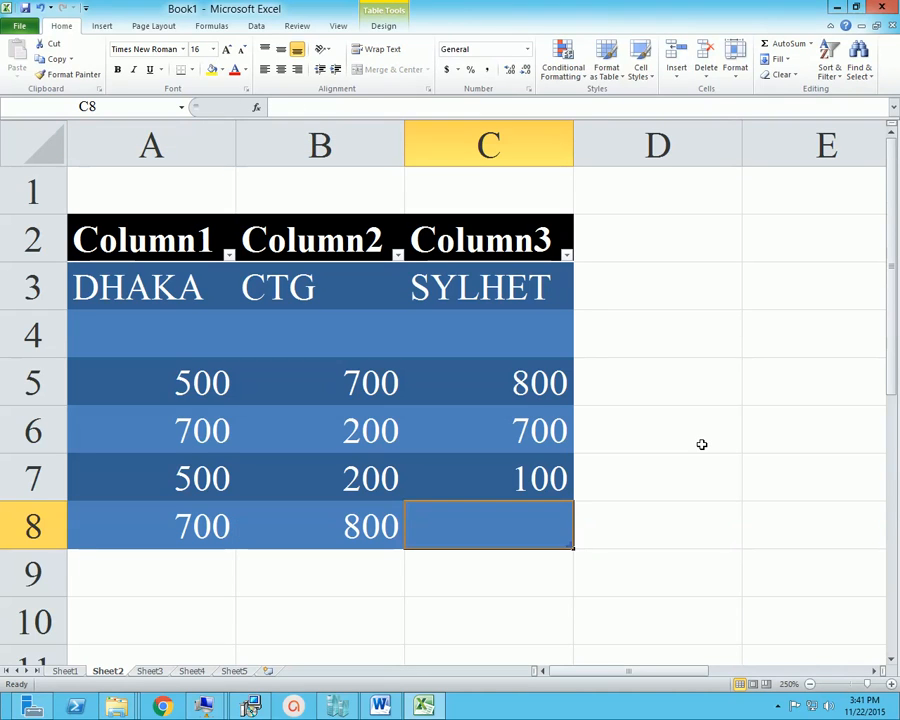
{"action": "type", "text": "900"}
{"action": "key", "text": "Tab"}
{"action": "key", "text": "Down"}
{"action": "key", "text": "Left"}
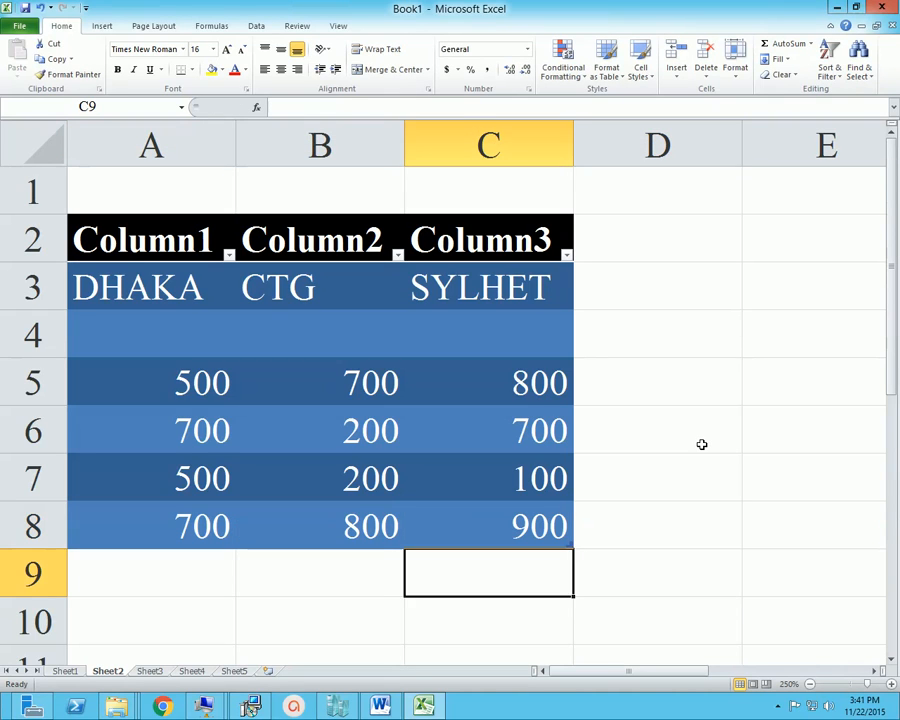
Examine the header row and banded data rows of the formatted table
{"action": "key", "text": "Left"}
{"action": "key", "text": "Left"}
{"action": "key", "text": "Up"}
{"action": "key", "text": "Up"}
{"action": "key", "text": "Up"}
{"action": "key", "text": "Up"}
{"action": "key", "text": "Up"}
{"action": "key", "text": "Up"}
{"action": "key", "text": "Up"}
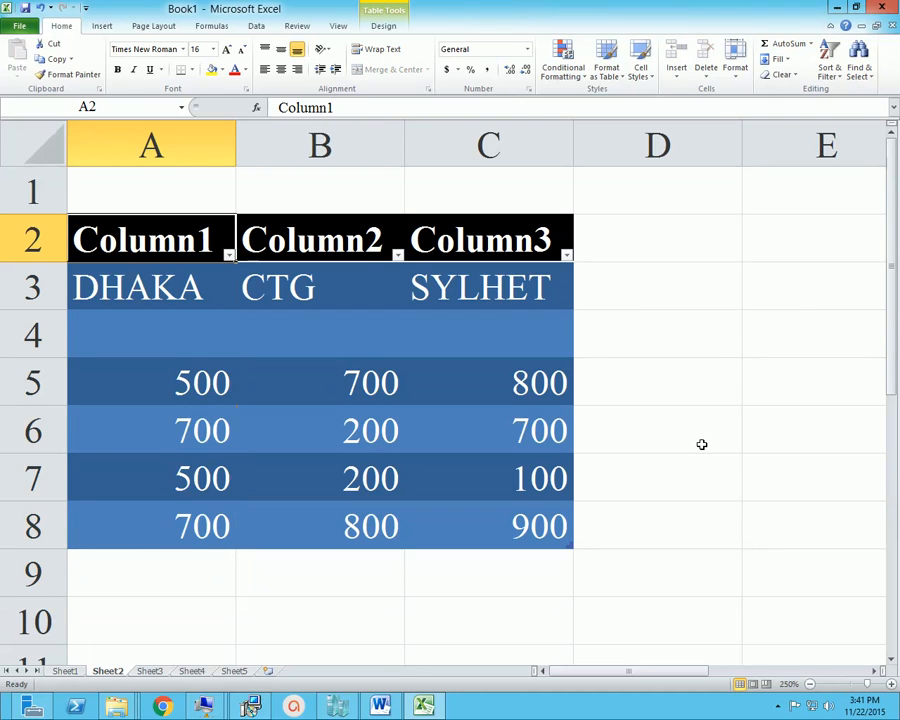
{"action": "key", "text": "Right"}
{"action": "key", "text": "Right"}
{"action": "key", "text": "Right"}
{"action": "key", "text": "Left"}
{"action": "key", "text": "Left"}
{"action": "key", "text": "Down"}
{"action": "key", "text": "Left"}
{"action": "key", "text": "Down"}
{"action": "key", "text": "Down"}
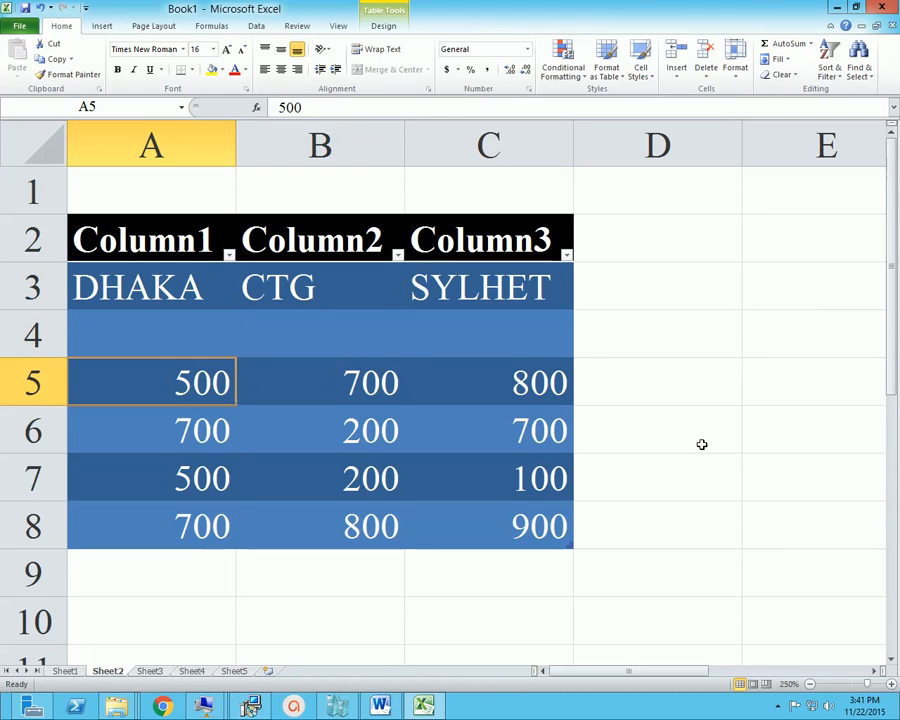
{"action": "key", "text": "Down"}
{"action": "key", "text": "Right"}
{"action": "key", "text": "Right"}
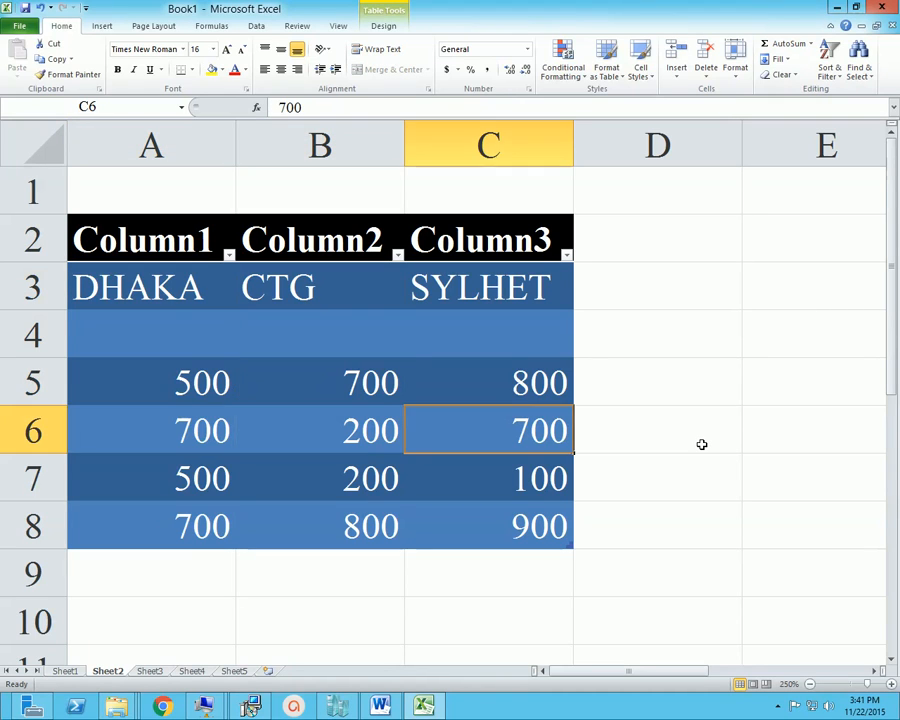
{"action": "key", "text": "Down"}
{"action": "key", "text": "Left"}
{"action": "key", "text": "Right"}
{"action": "key", "text": "Right"}
Undo the added table rows, the table formatting and the figure entered in C5
{"action": "key", "text": "ctrl+z"}
{"action": "key", "text": "ctrl+z"}
{"action": "key", "text": "ctrl+z"}
{"action": "key", "text": "ctrl+z"}
{"action": "key", "text": "ctrl+z"}
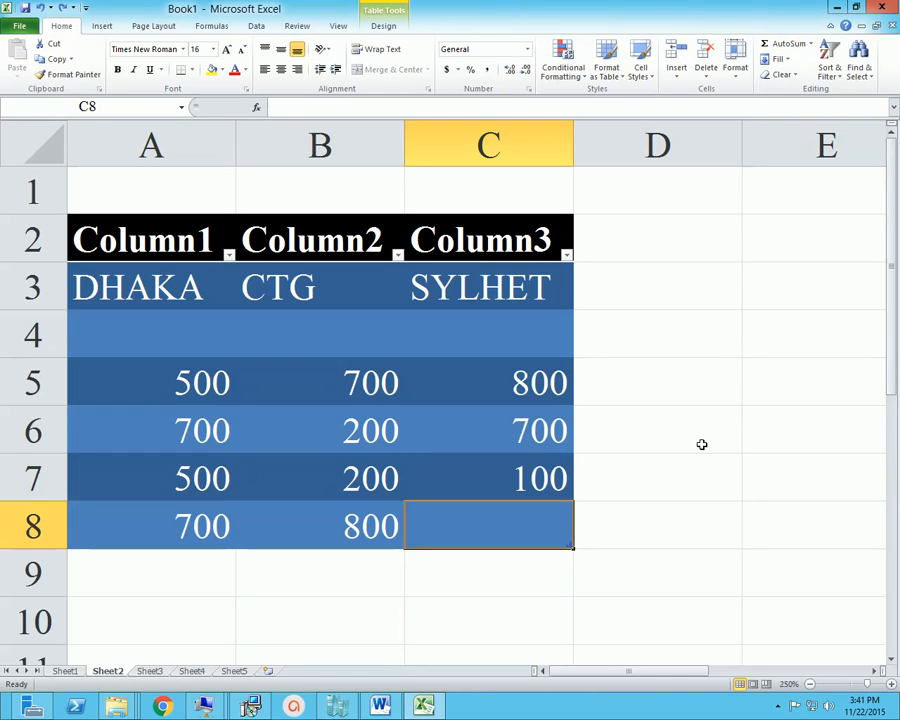
{"action": "key", "text": "ctrl+z"}
{"action": "key", "text": "ctrl+z"}
{"action": "key", "text": "ctrl+z"}
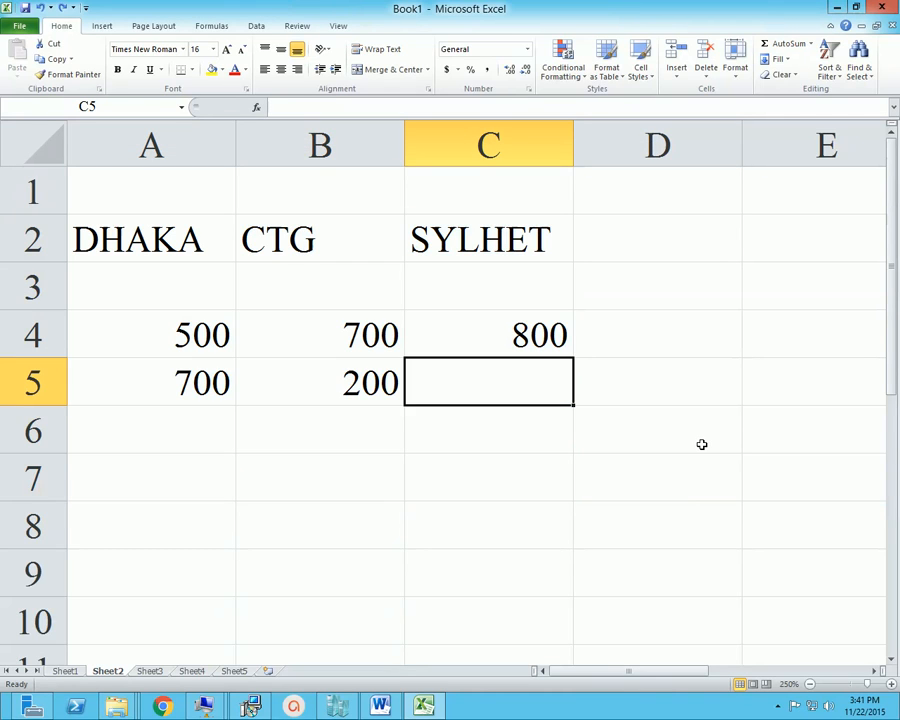
Enter 700 again in cell C5
{"action": "key", "text": "Left"}
{"action": "key", "text": "Right"}
{"action": "type", "text": "700"}
{"action": "key", "text": "ctrl+Return"}
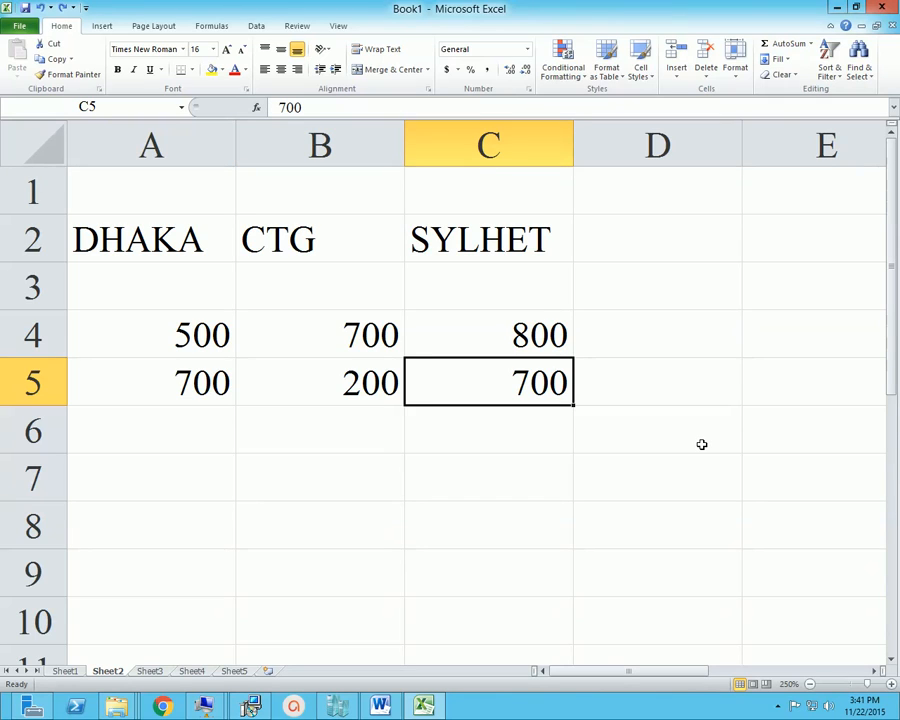
With the headings A2:C2 selected, start a new table style named R28 TABLE STYLE
{"action": "left_click_drag", "start_coordinate": [185, 245], "coordinate": [450, 240]}
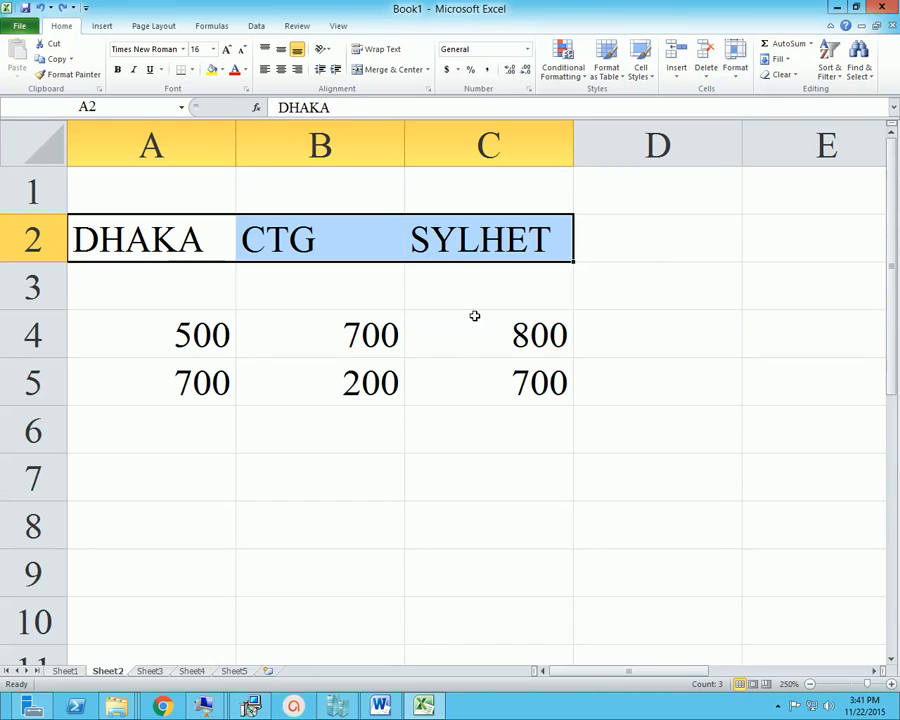
{"action": "left_click", "coordinate": [622, 85]}
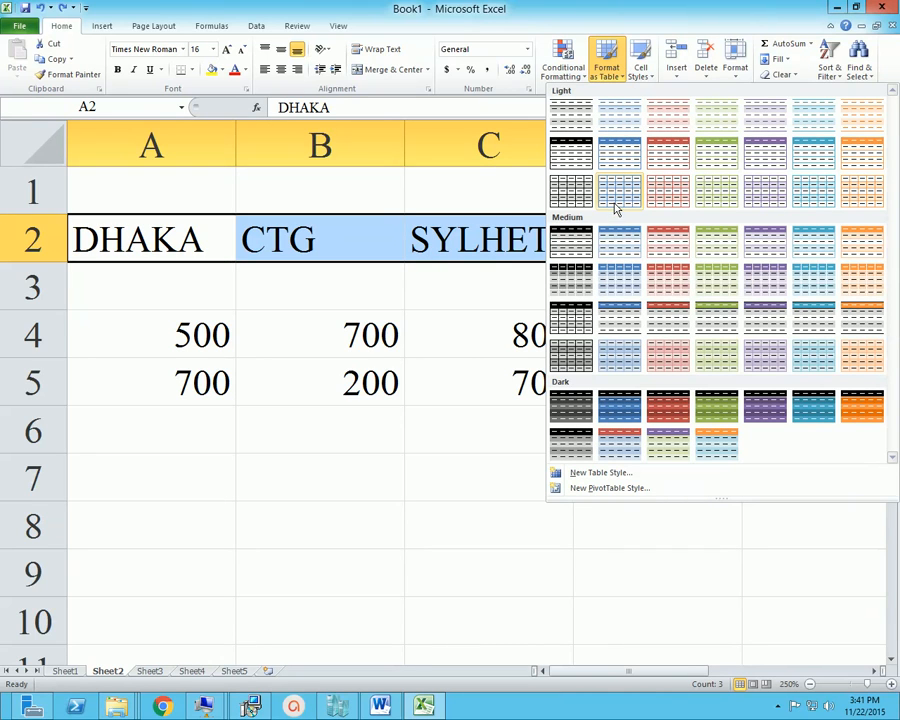
{"action": "left_click", "coordinate": [613, 476]}
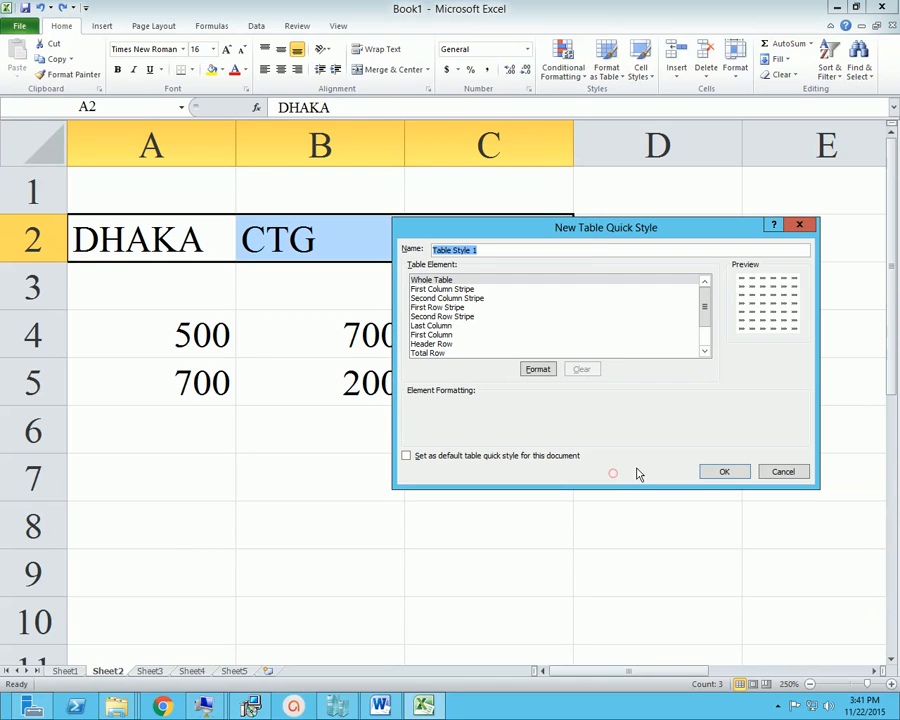
{"action": "left_click_drag", "start_coordinate": [577, 231], "coordinate": [526, 237]}
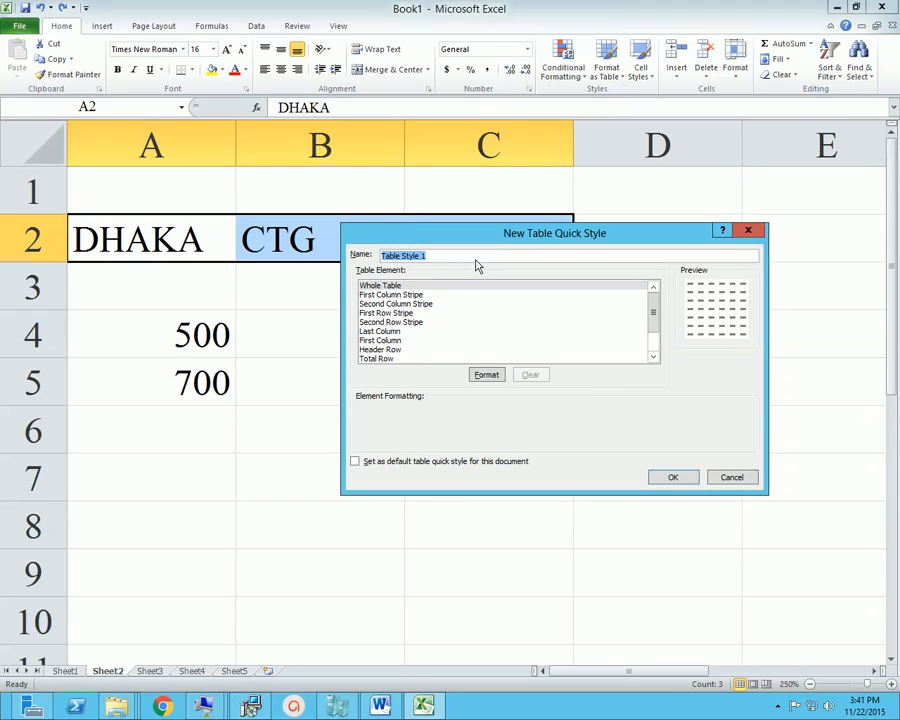
{"action": "type", "text": "r28 TABLE STYLE"}
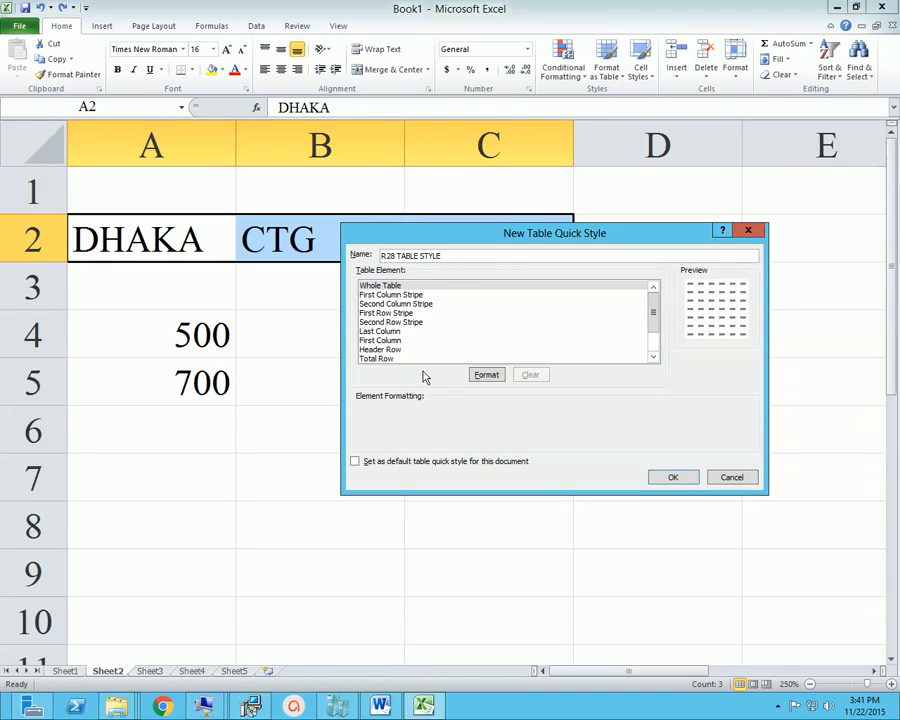
Give the style's Header Row element a thick dashed red border on all four outer sides
{"action": "left_click", "coordinate": [393, 350]}
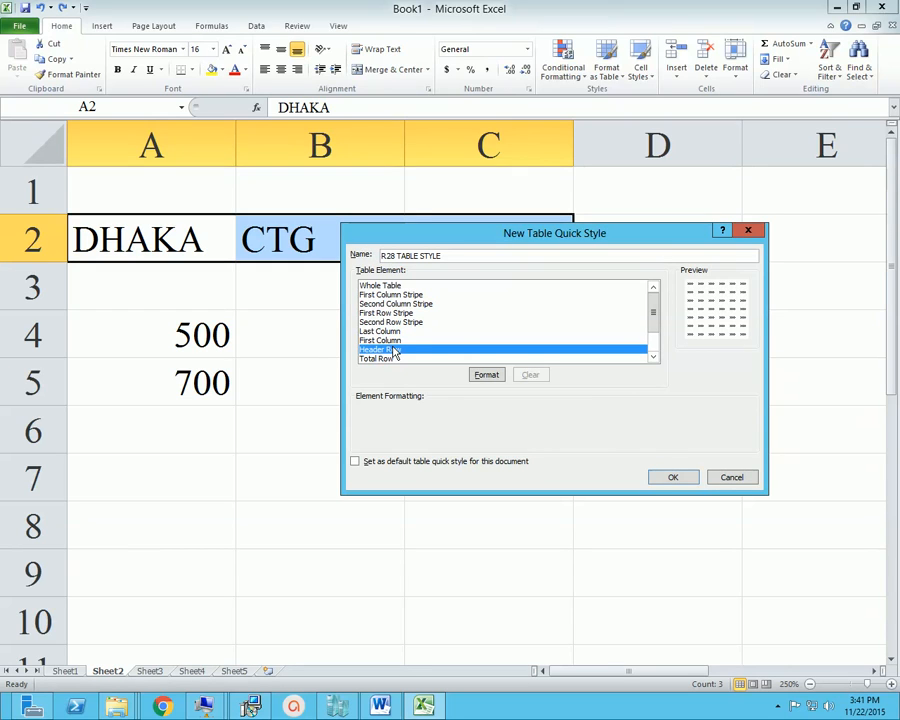
{"action": "left_click", "coordinate": [486, 374]}
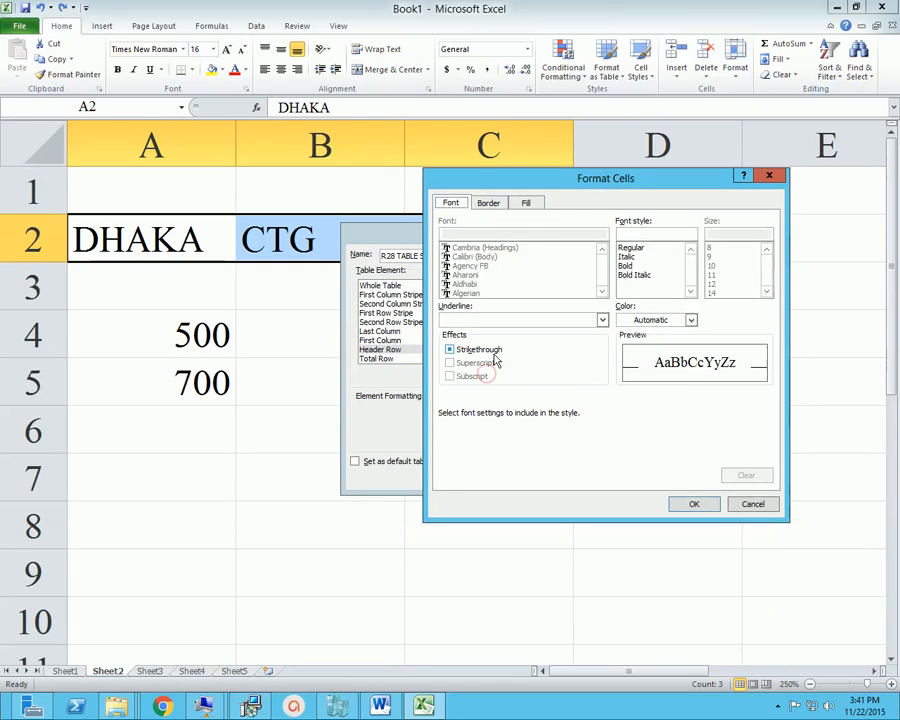
{"action": "left_click_drag", "start_coordinate": [528, 190], "coordinate": [538, 215]}
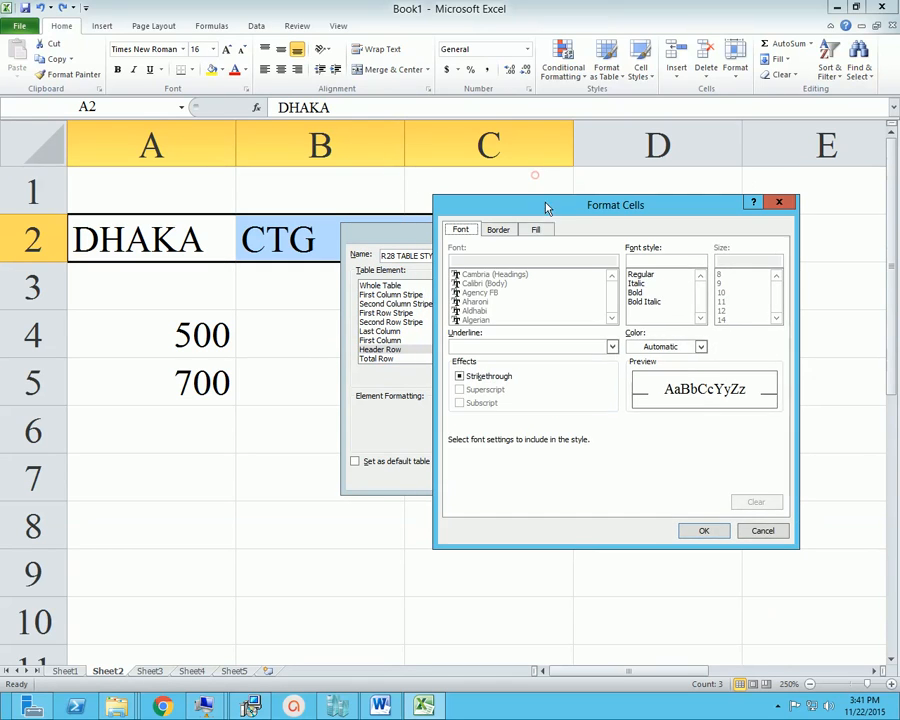
{"action": "left_click", "coordinate": [497, 230]}
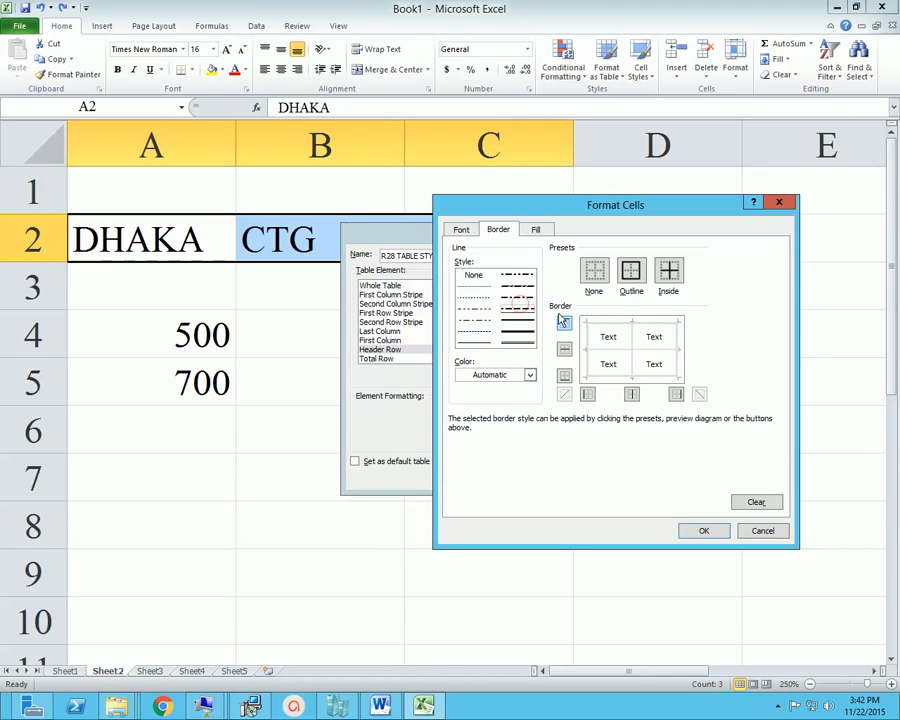
{"action": "left_click", "coordinate": [528, 375]}
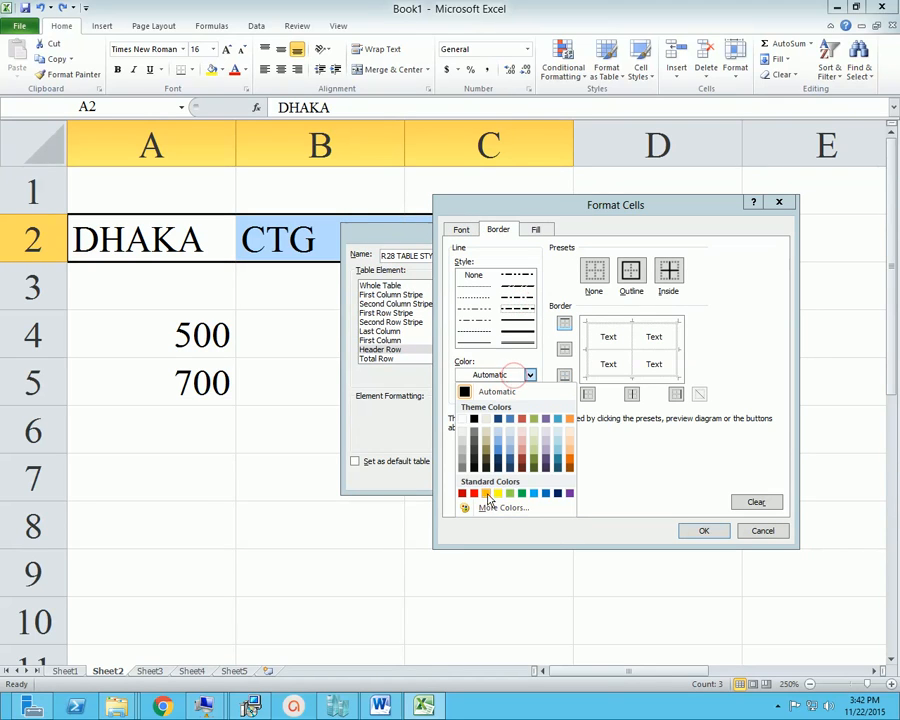
{"action": "left_click", "coordinate": [474, 493]}
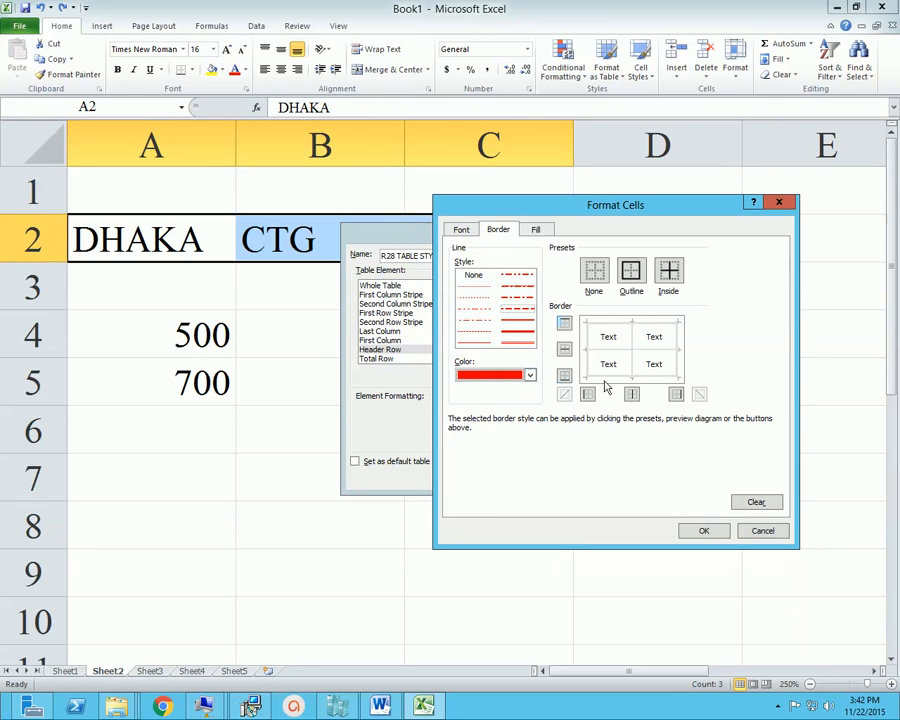
{"action": "left_click", "coordinate": [590, 341]}
{"action": "left_click", "coordinate": [628, 324]}
{"action": "left_click", "coordinate": [677, 350]}
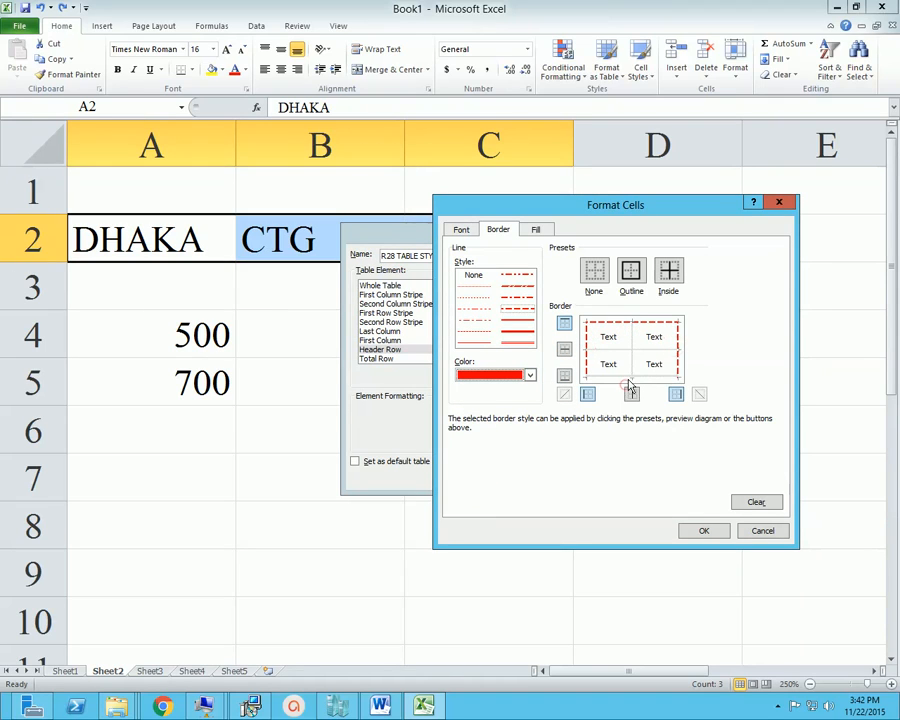
{"action": "left_click", "coordinate": [629, 375]}
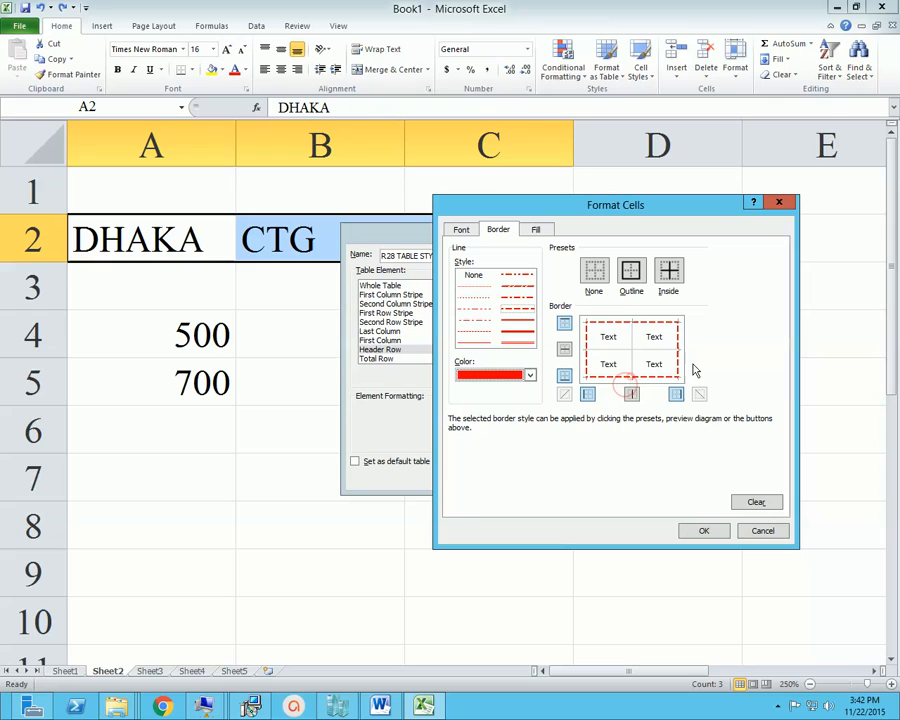
Give the Header Row element a light olive green fill and bold italic text, and confirm its formatting
{"action": "left_click", "coordinate": [536, 229]}
{"action": "left_click", "coordinate": [537, 325]}
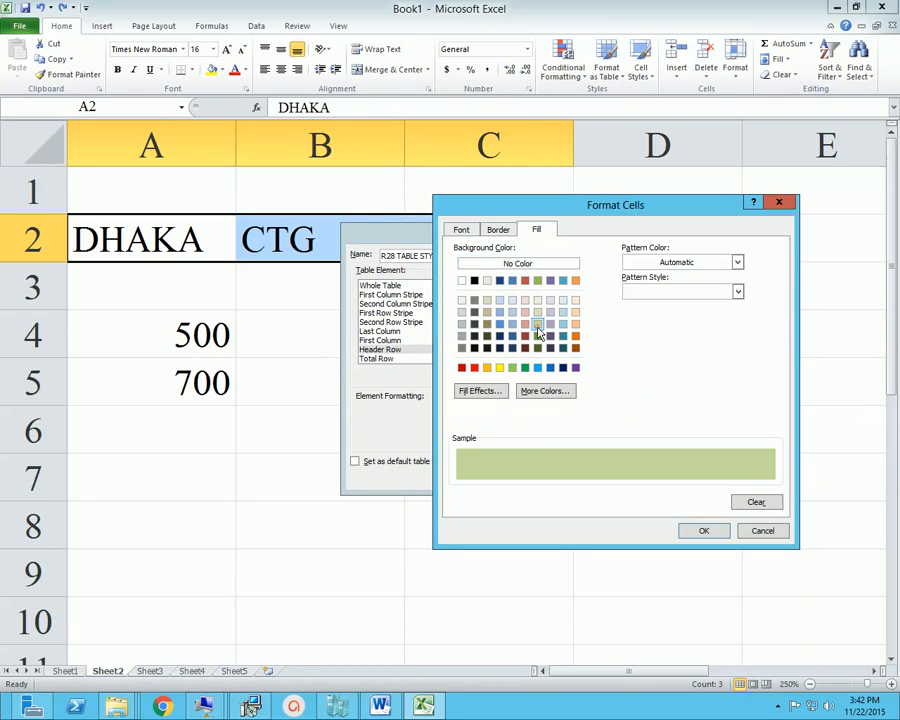
{"action": "left_click", "coordinate": [460, 229]}
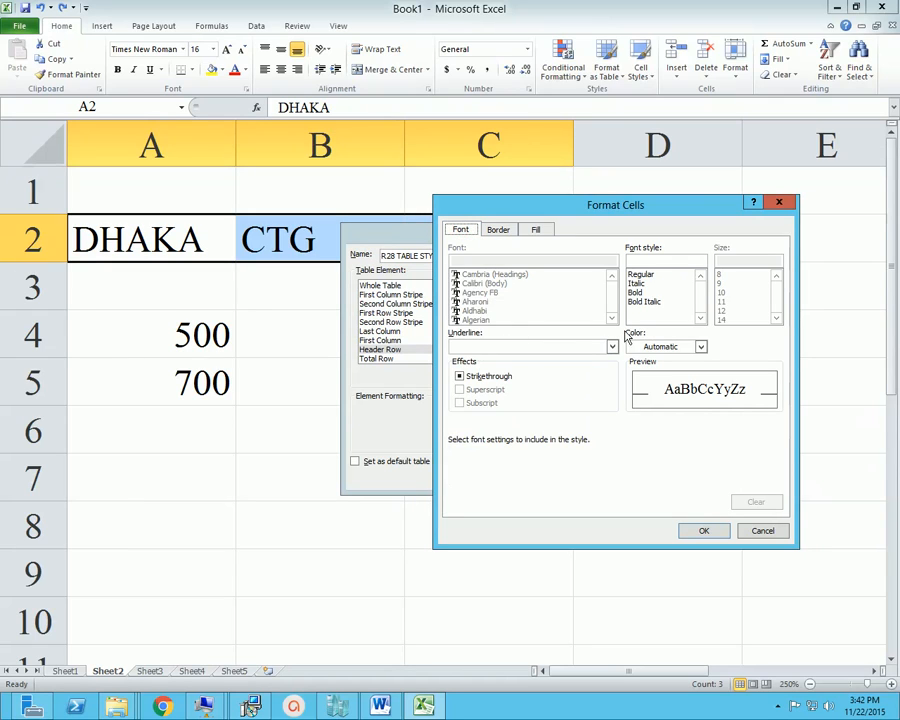
{"action": "left_click", "coordinate": [648, 301]}
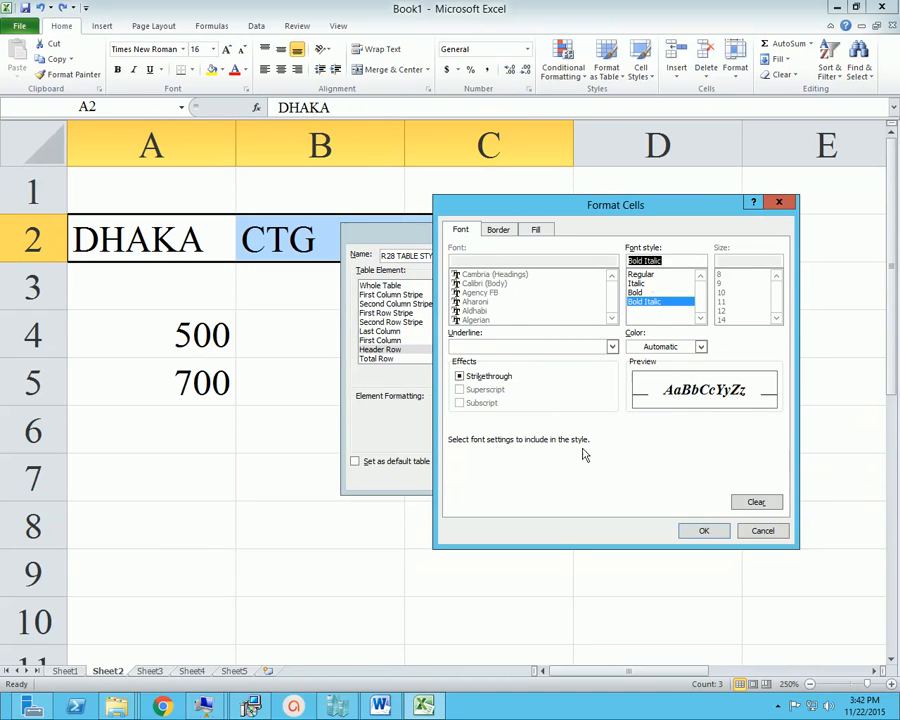
{"action": "left_click", "coordinate": [705, 532]}
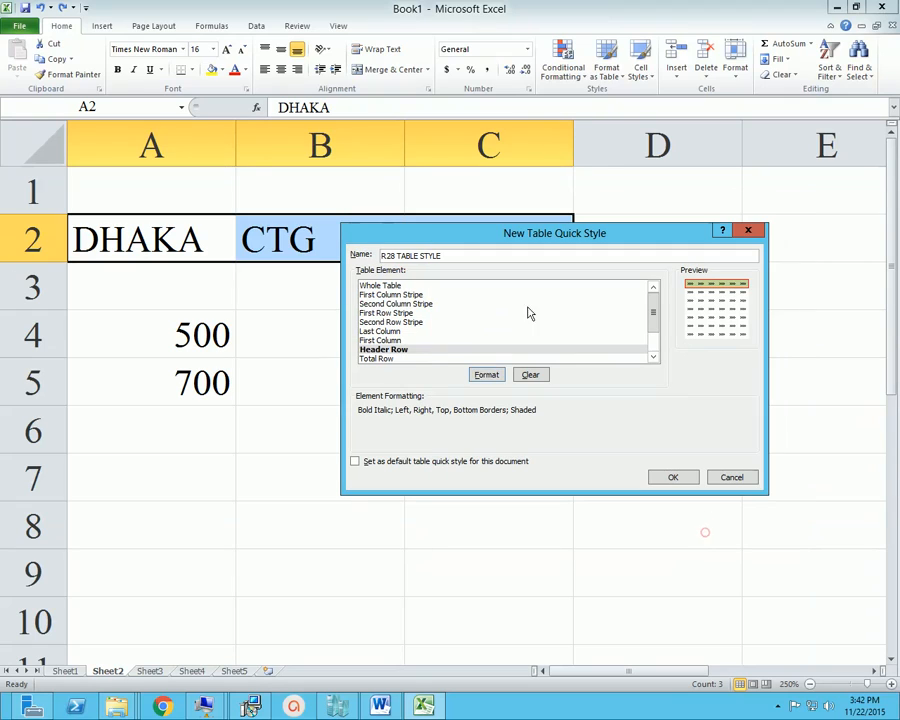
Format the First Row Stripe element with bold text and a dark red fill, and finish creating the table style
{"action": "left_click", "coordinate": [398, 313]}
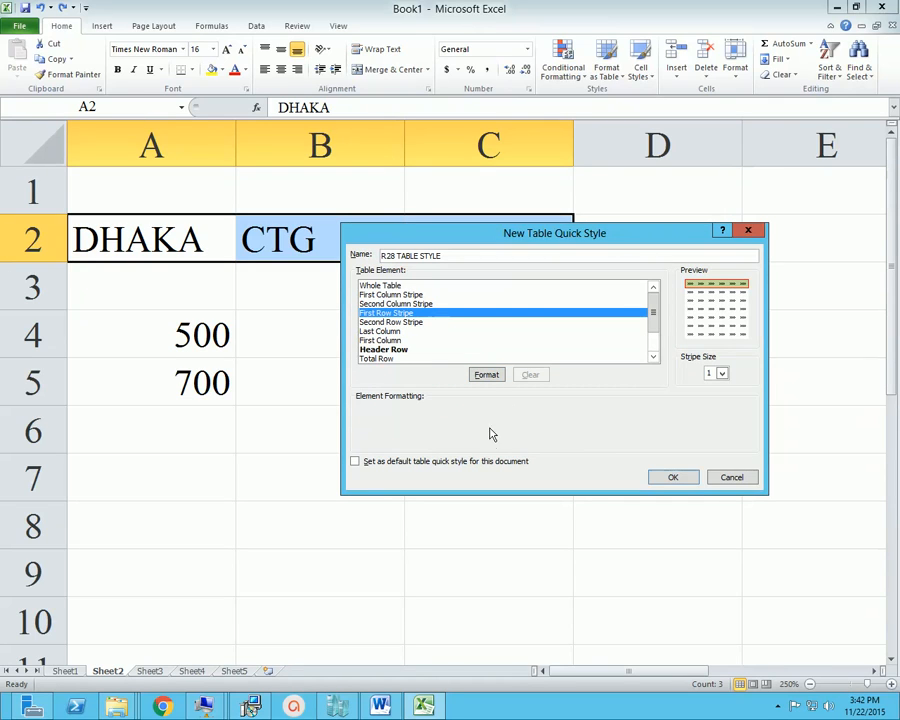
{"action": "left_click", "coordinate": [486, 375]}
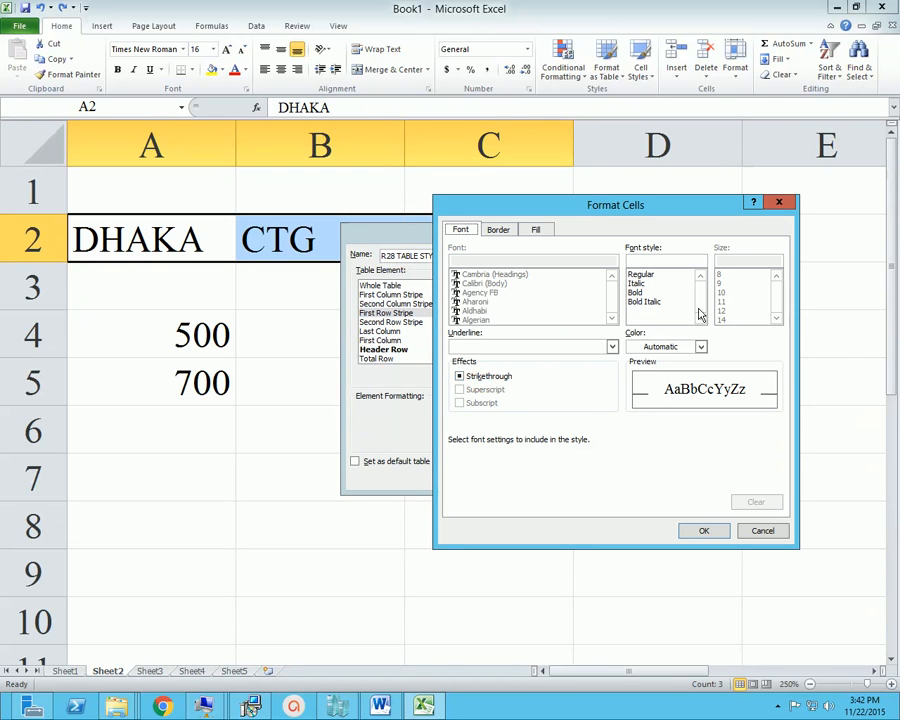
{"action": "left_click", "coordinate": [640, 293]}
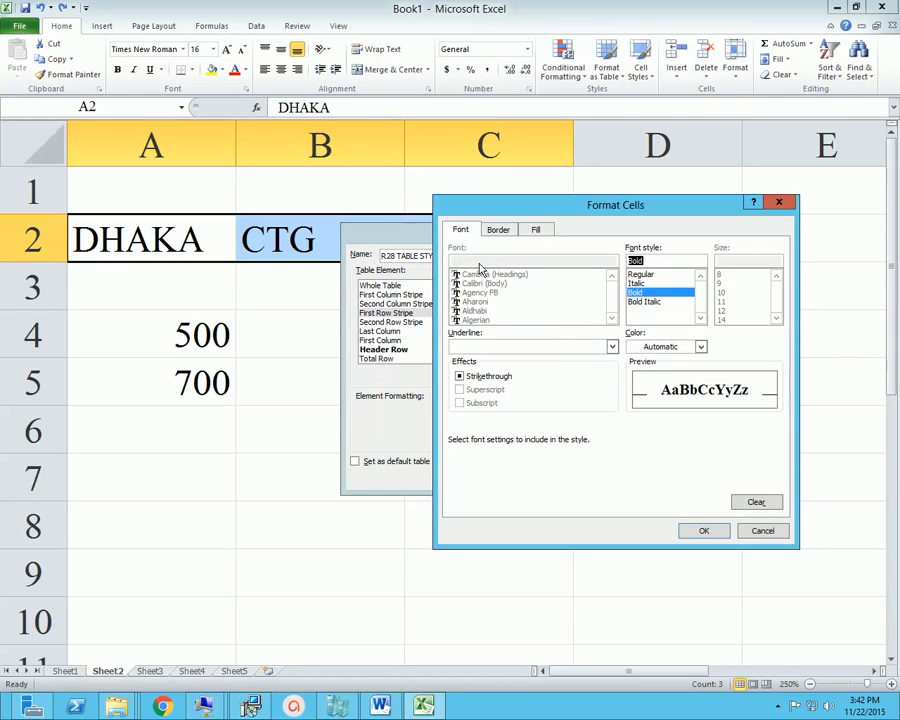
{"action": "left_click", "coordinate": [498, 229]}
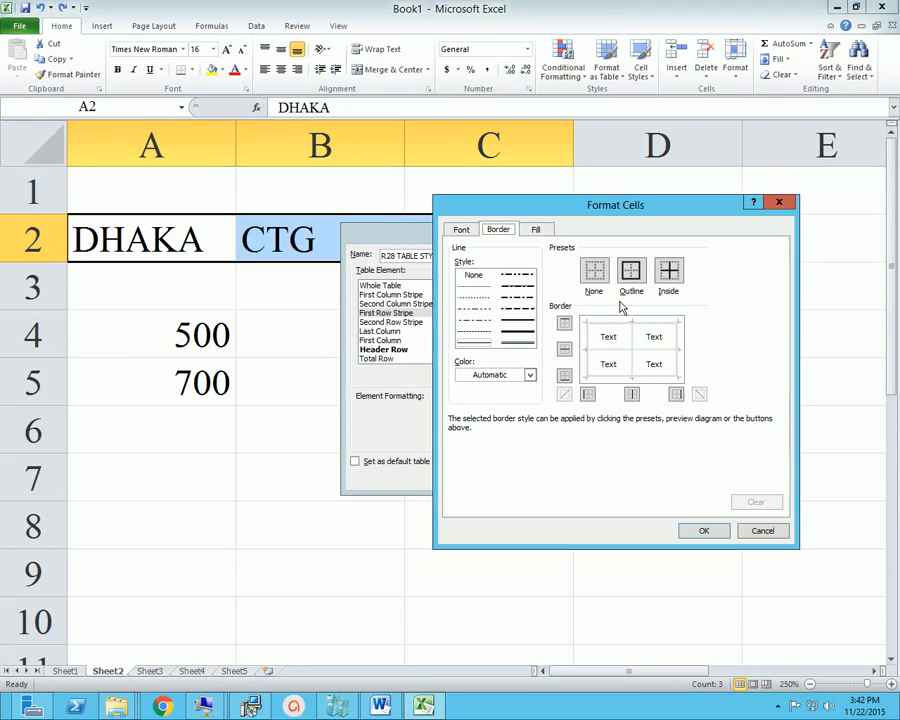
{"action": "left_click", "coordinate": [536, 229]}
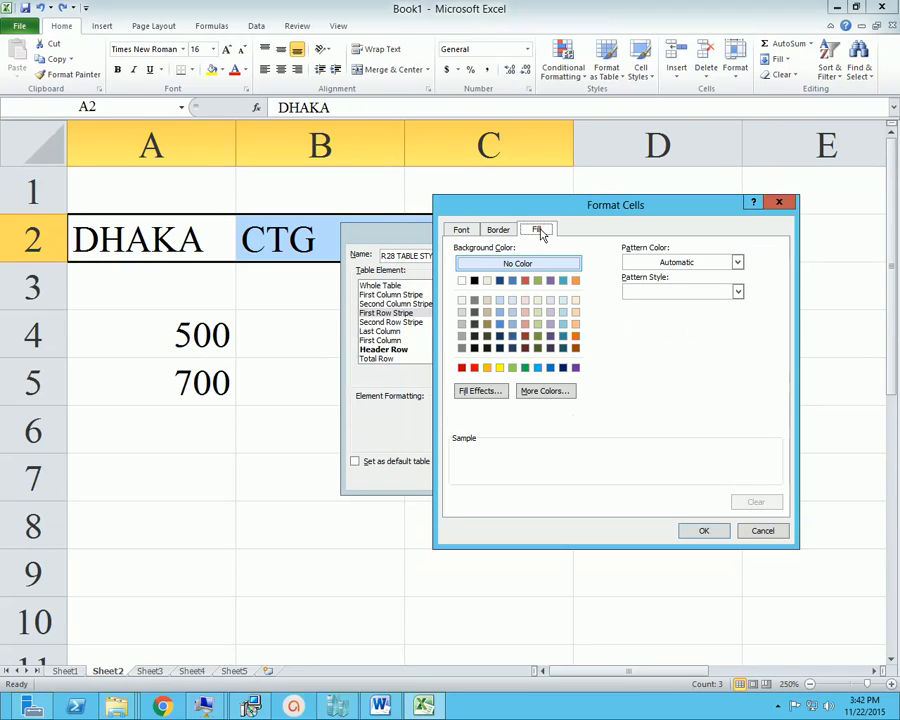
{"action": "left_click", "coordinate": [525, 337]}
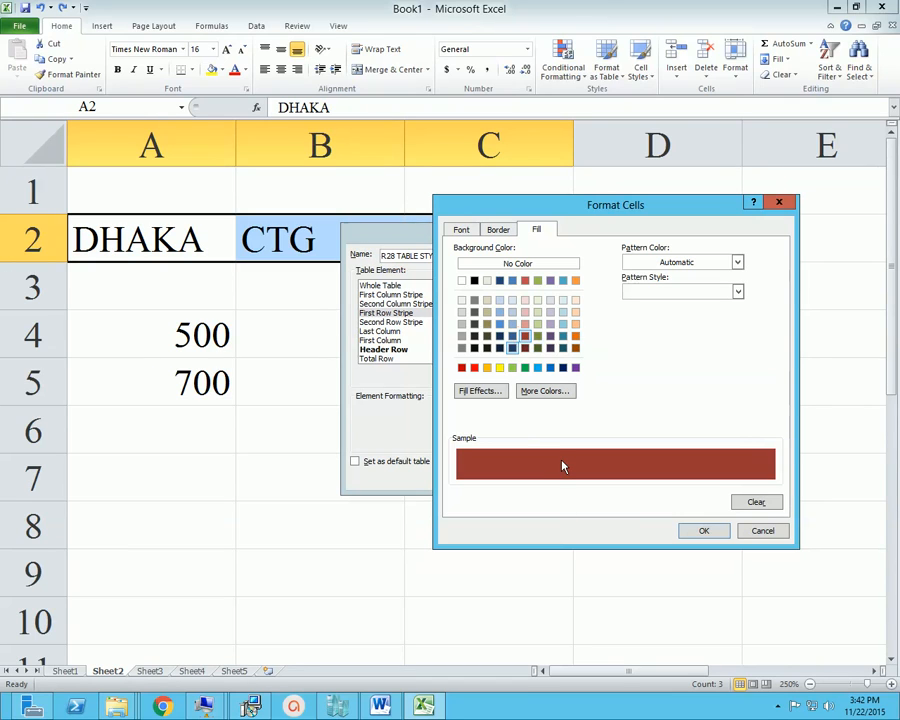
{"action": "left_click", "coordinate": [713, 537]}
{"action": "left_click", "coordinate": [668, 474]}
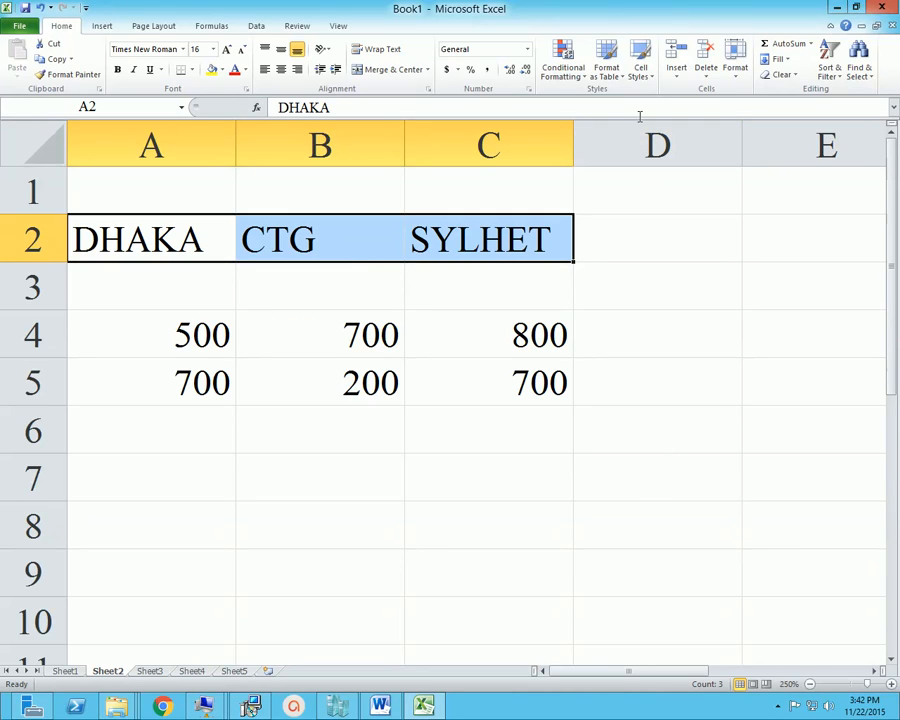
Format A2:C2 as a table with the new custom style, without treating the range as having headers
{"action": "left_click", "coordinate": [622, 80]}
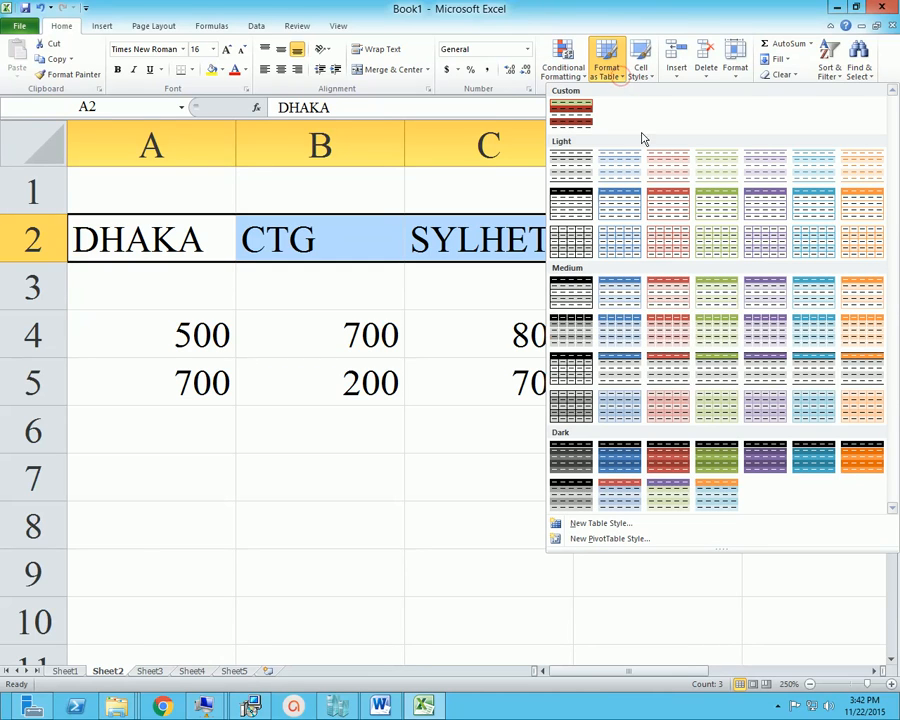
{"action": "left_click", "coordinate": [574, 117]}
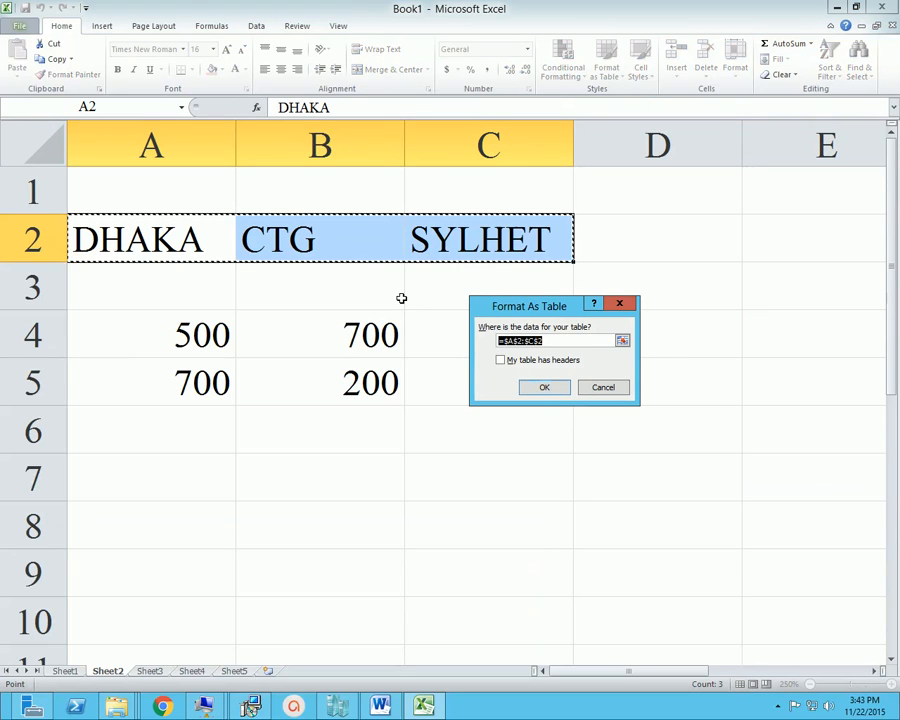
{"action": "left_click", "coordinate": [541, 388]}
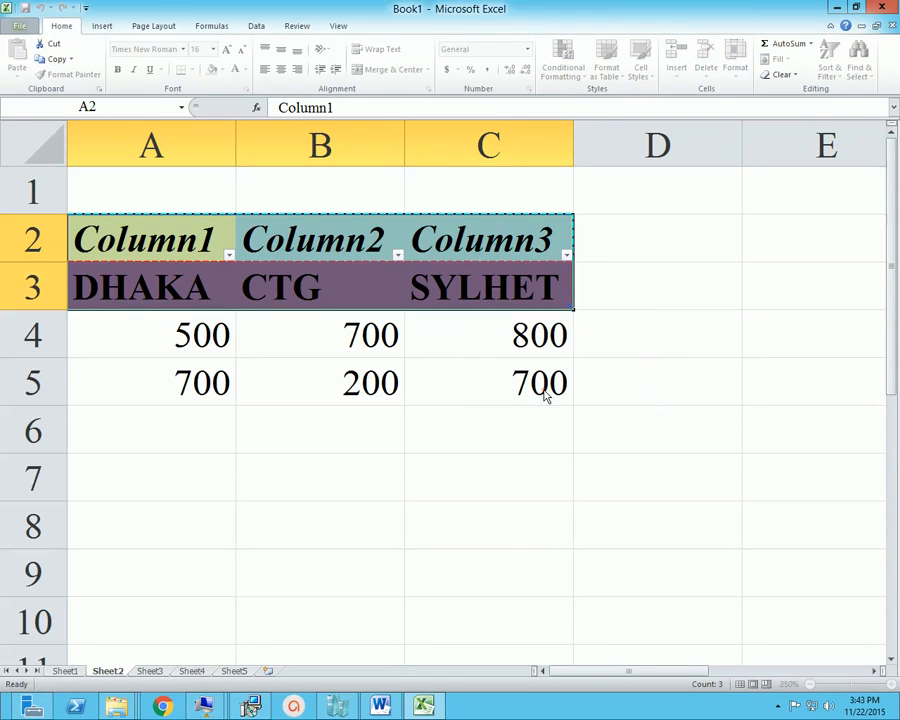
Enter 800, 500 and 700 in cells A6 to C6
{"action": "left_click", "coordinate": [394, 336]}
{"action": "left_click", "coordinate": [182, 326]}
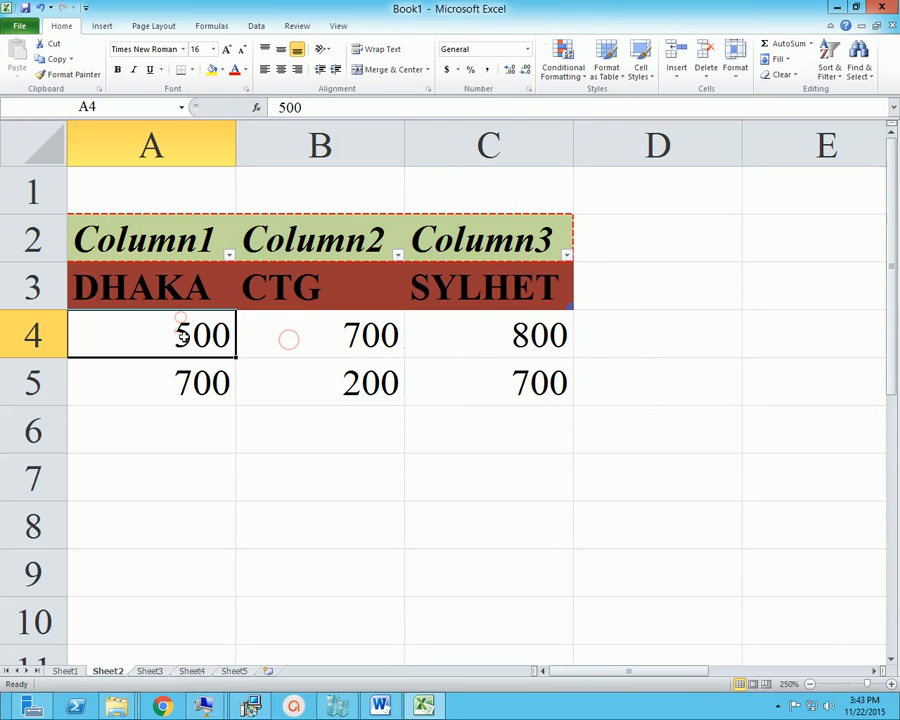
{"action": "key", "text": "Down"}
{"action": "key", "text": "Down"}
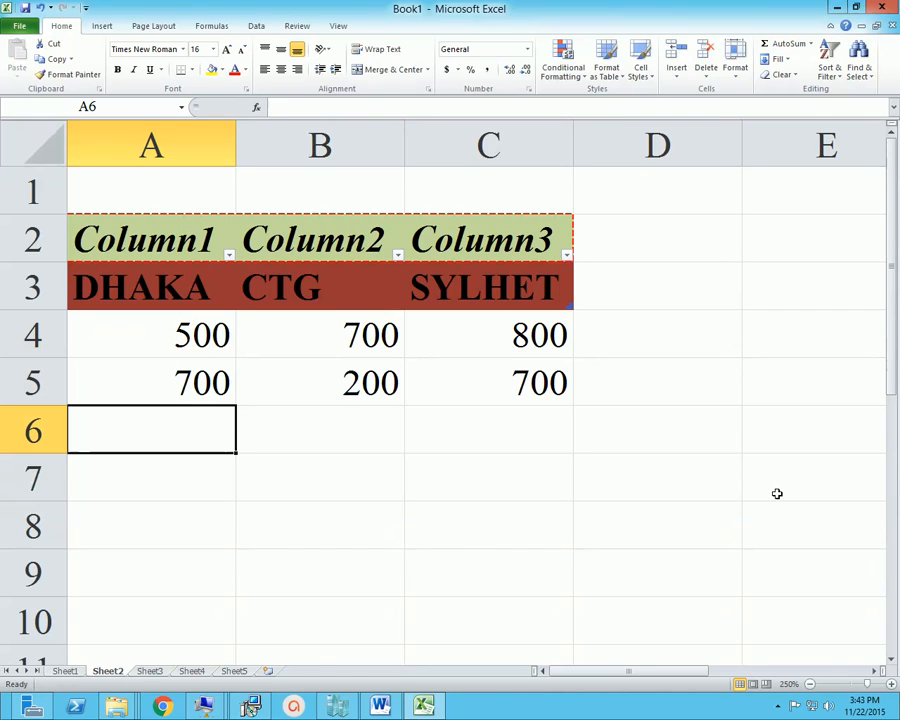
{"action": "type", "text": "800"}
{"action": "key", "text": "Tab"}
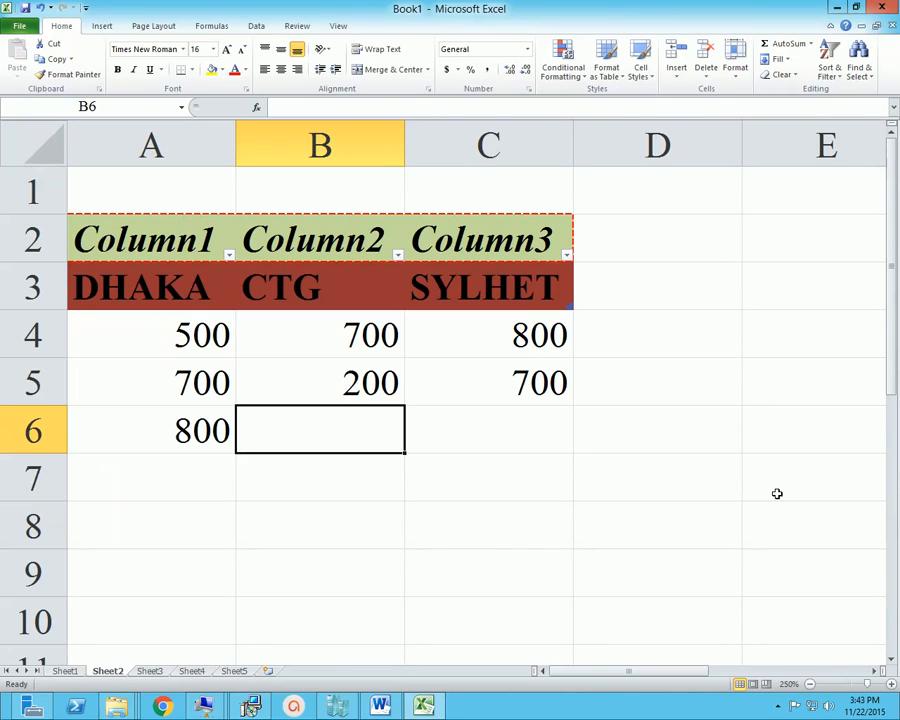
{"action": "type", "text": "500"}
{"action": "key", "text": "Tab"}
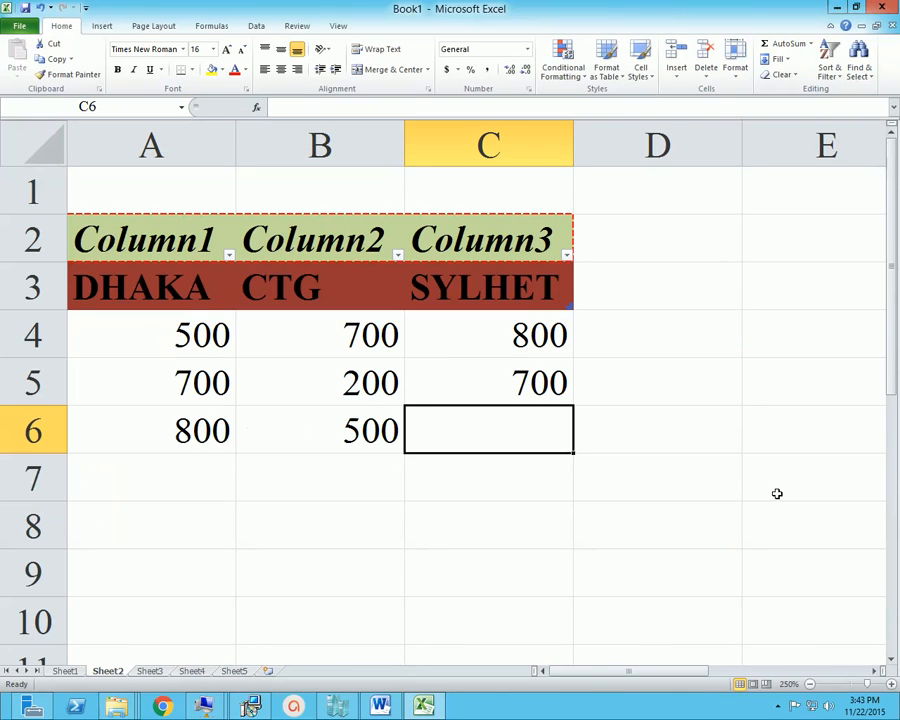
{"action": "type", "text": "700"}
{"action": "key", "text": "Left"}
{"action": "key", "text": "Left"}
{"action": "key", "text": "Up"}
{"action": "key", "text": "Up"}
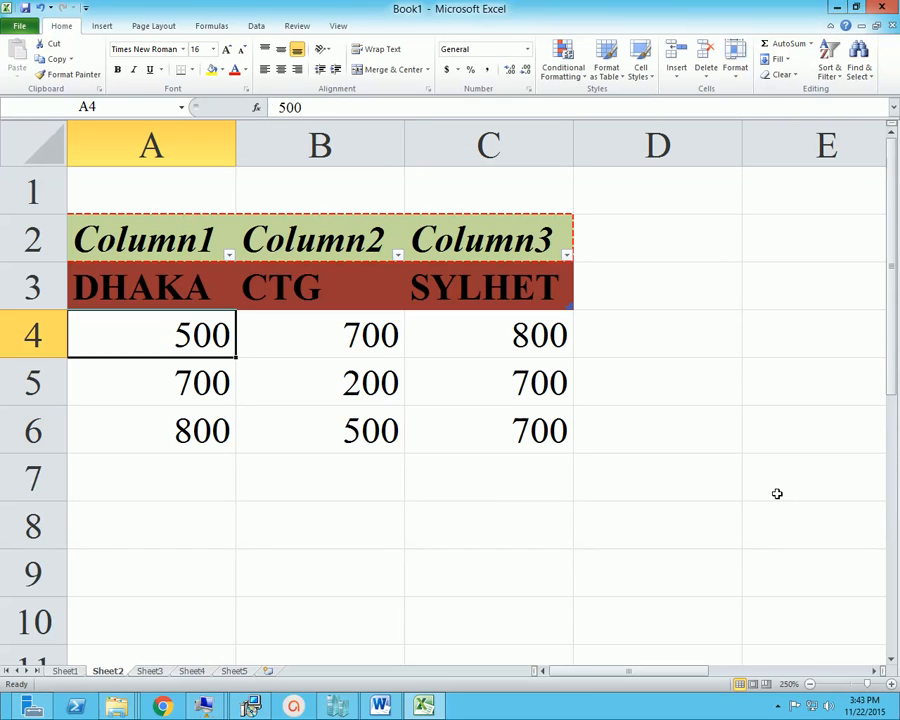
{"action": "key", "text": "Up"}
{"action": "key", "text": "Right"}
{"action": "key", "text": "Right"}
{"action": "key", "text": "Left"}
{"action": "key", "text": "shift+Down"}
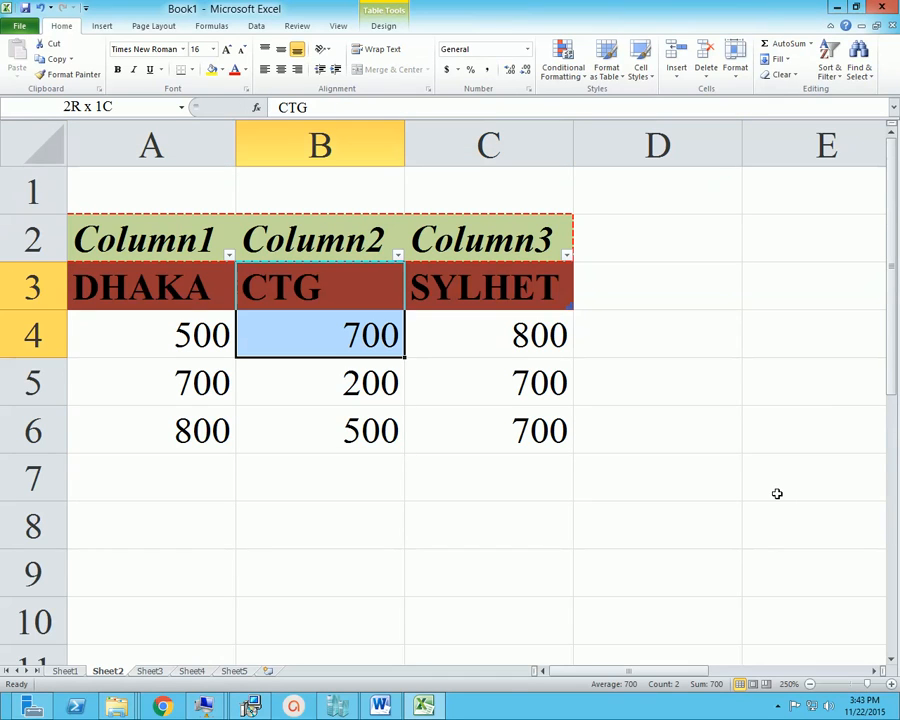
{"action": "key", "text": "Down"}
{"action": "key", "text": "Down"}
{"action": "key", "text": "Down"}
{"action": "key", "text": "Down"}
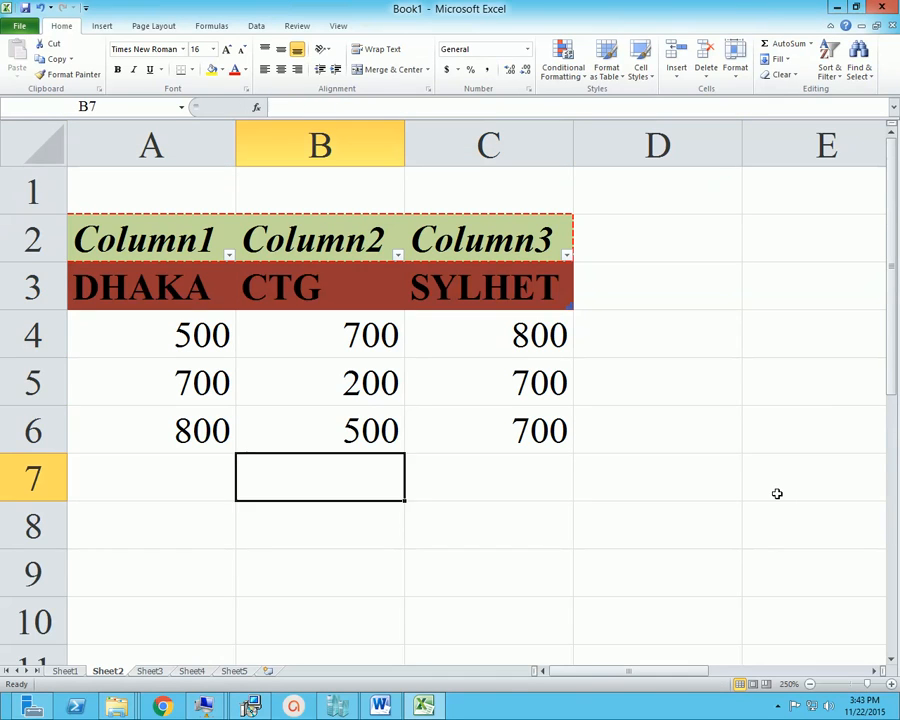
{"action": "key", "text": "Left"}
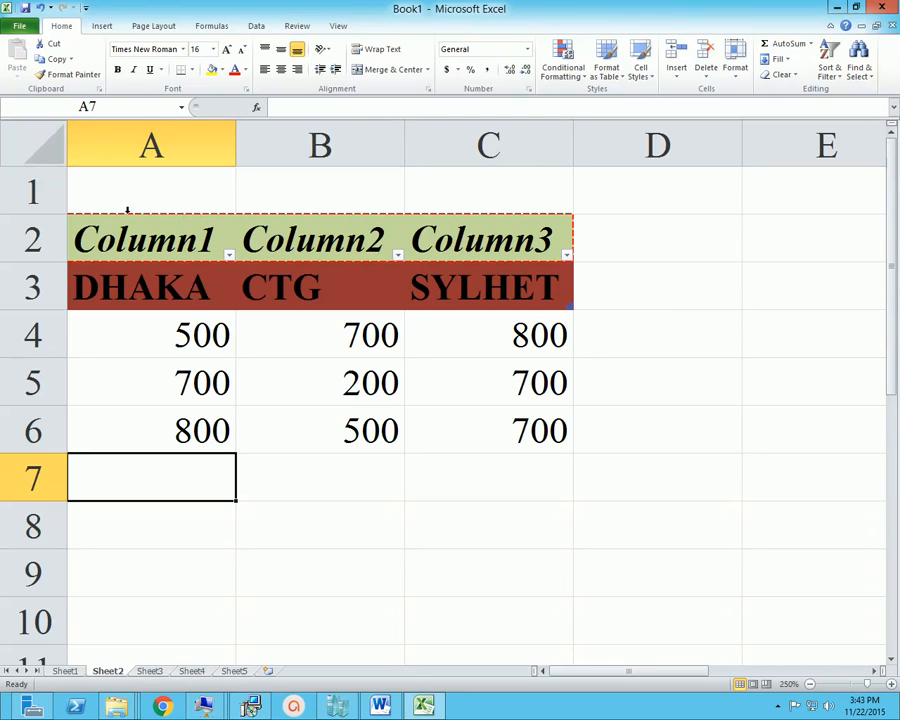
{"action": "key", "text": "ctrl+s"}
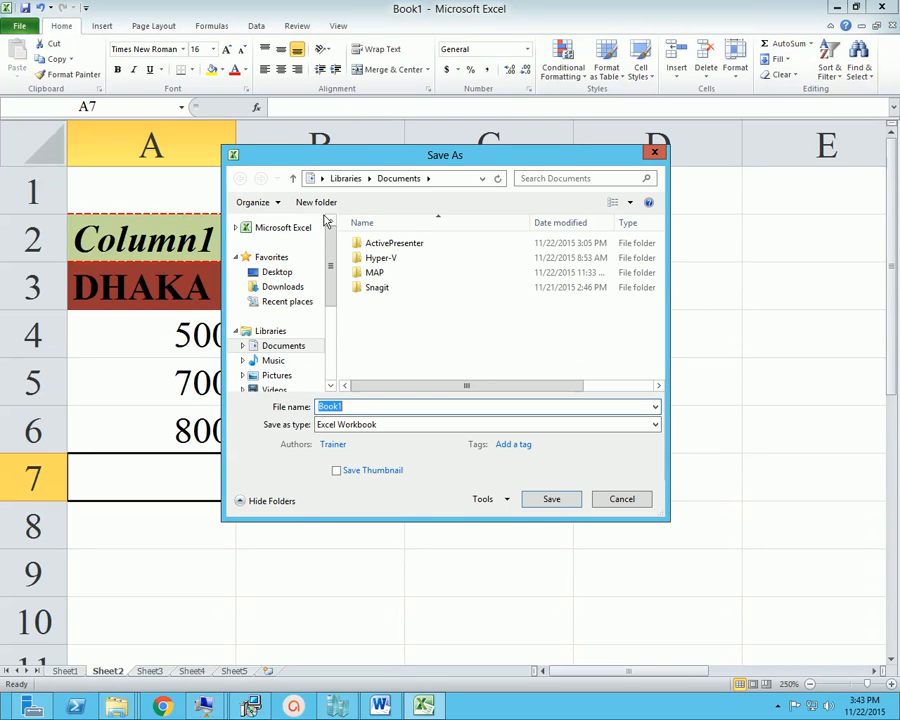
{"action": "left_click", "coordinate": [642, 498]}
{"action": "left_click", "coordinate": [374, 412]}
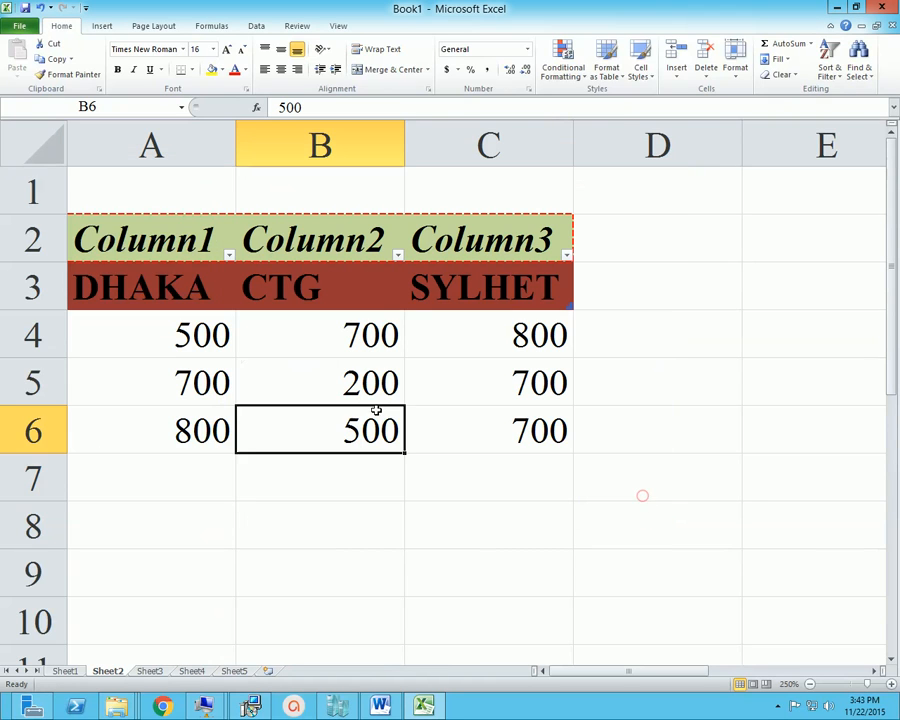
Save the workbook to the Desktop under the file name R28
{"action": "left_click", "coordinate": [20, 25]}
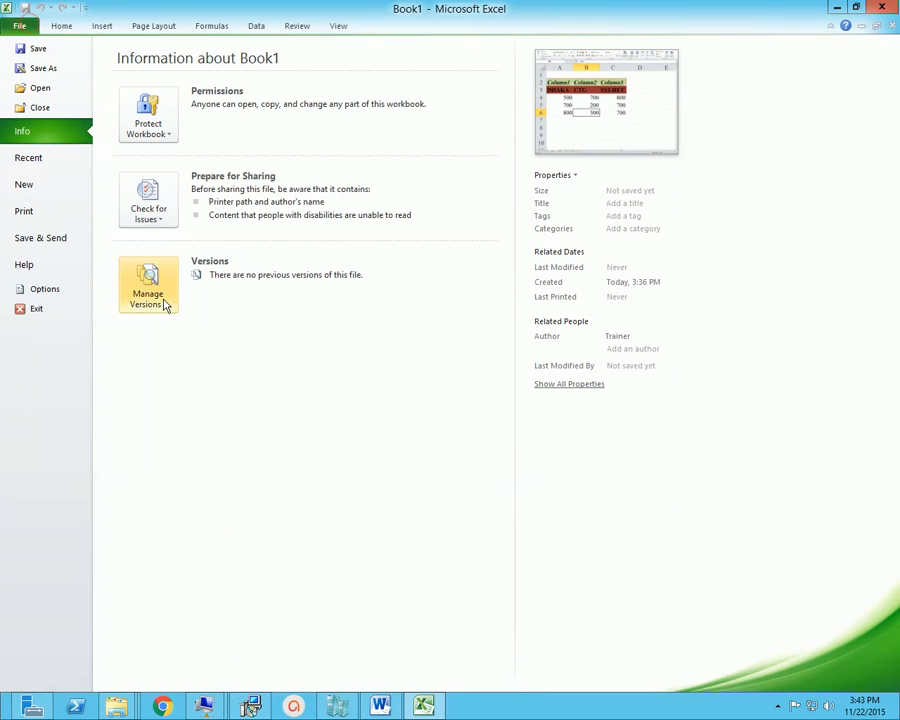
{"action": "left_click", "coordinate": [38, 48]}
{"action": "left_click_drag", "start_coordinate": [481, 155], "coordinate": [432, 146]}
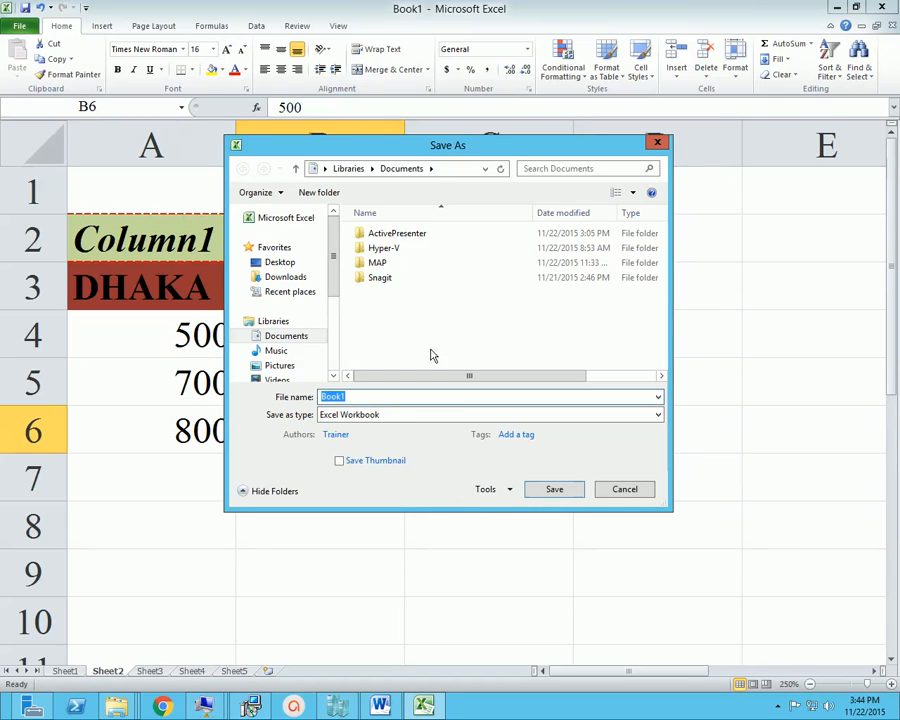
{"action": "scroll", "coordinate": [332, 280], "scroll_direction": "down", "scroll_amount": 2}
{"action": "scroll", "coordinate": [297, 262], "scroll_direction": "up", "scroll_amount": 2}
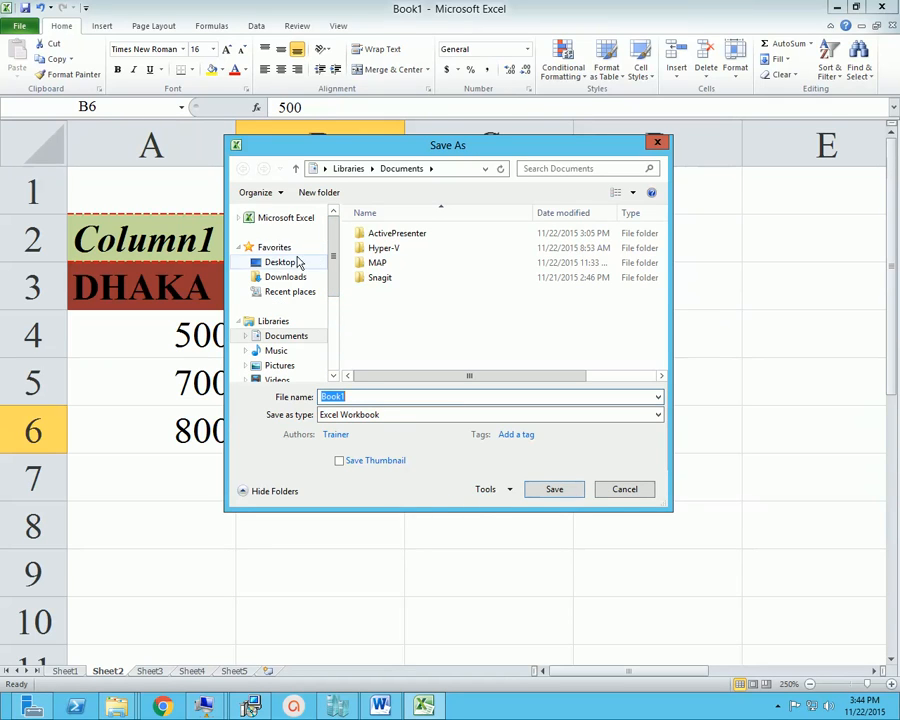
{"action": "left_click", "coordinate": [296, 261]}
{"action": "left_click", "coordinate": [410, 400]}
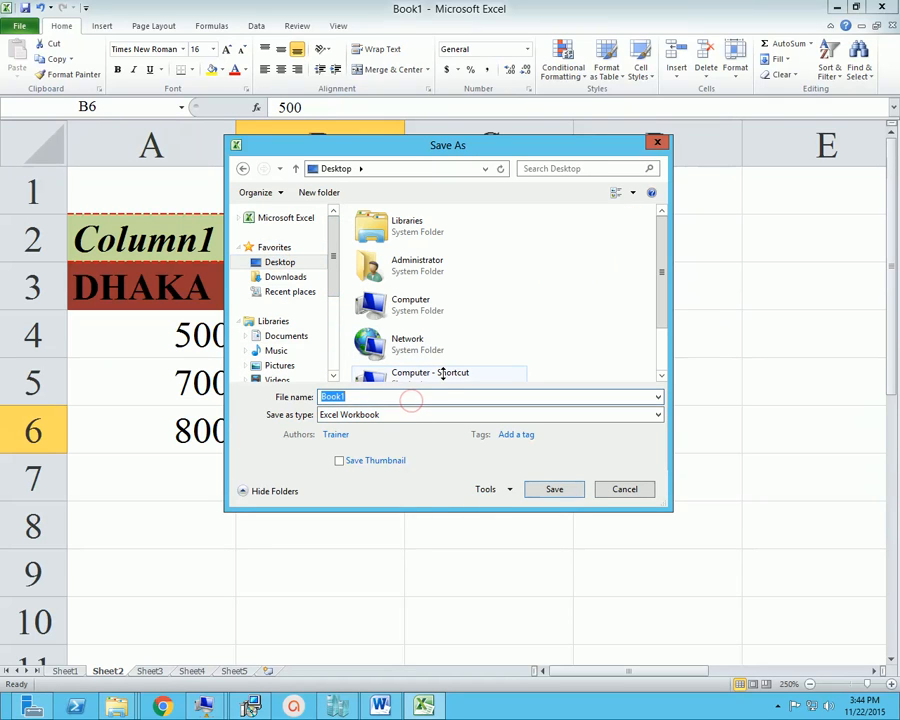
{"action": "type", "text": "R28"}
{"action": "key", "text": "Return"}
Close Excel and minimize the Word document and the file window to reveal the desktop
{"action": "left_click", "coordinate": [893, 7]}
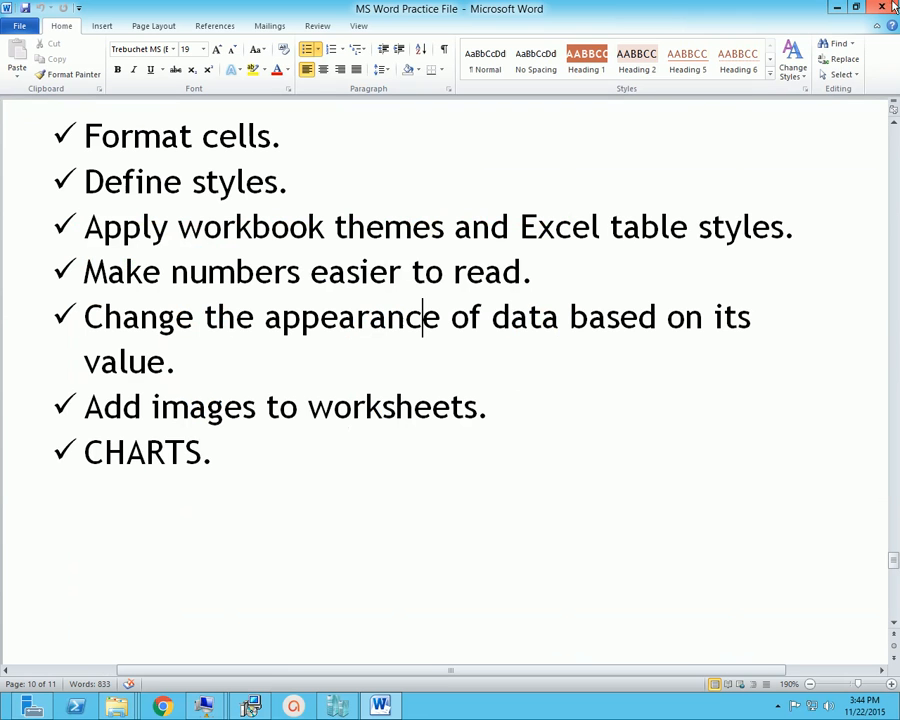
{"action": "left_click", "coordinate": [832, 9]}
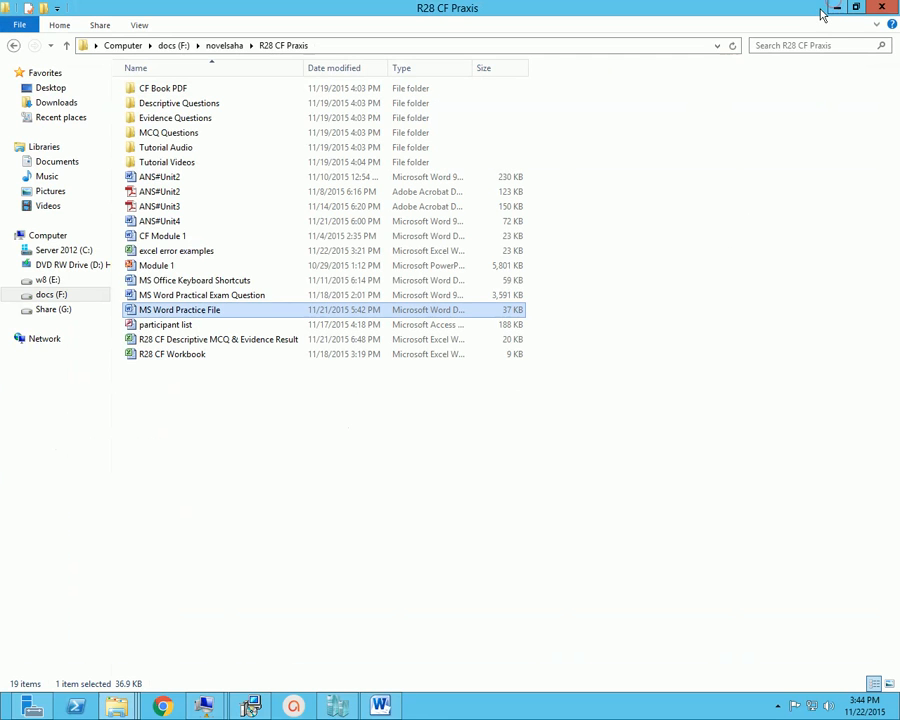
{"action": "left_click", "coordinate": [837, 8]}
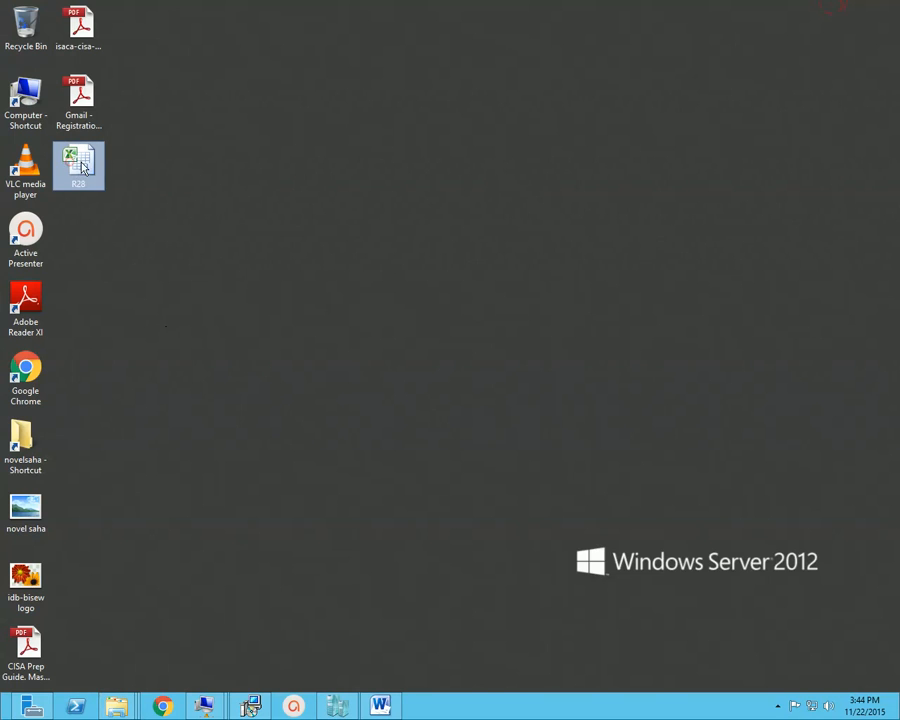
View the properties of the R28 workbook file on the desktop, close them and reopen the workbook in Excel
{"action": "right_click", "coordinate": [84, 168]}
{"action": "left_click", "coordinate": [161, 373]}
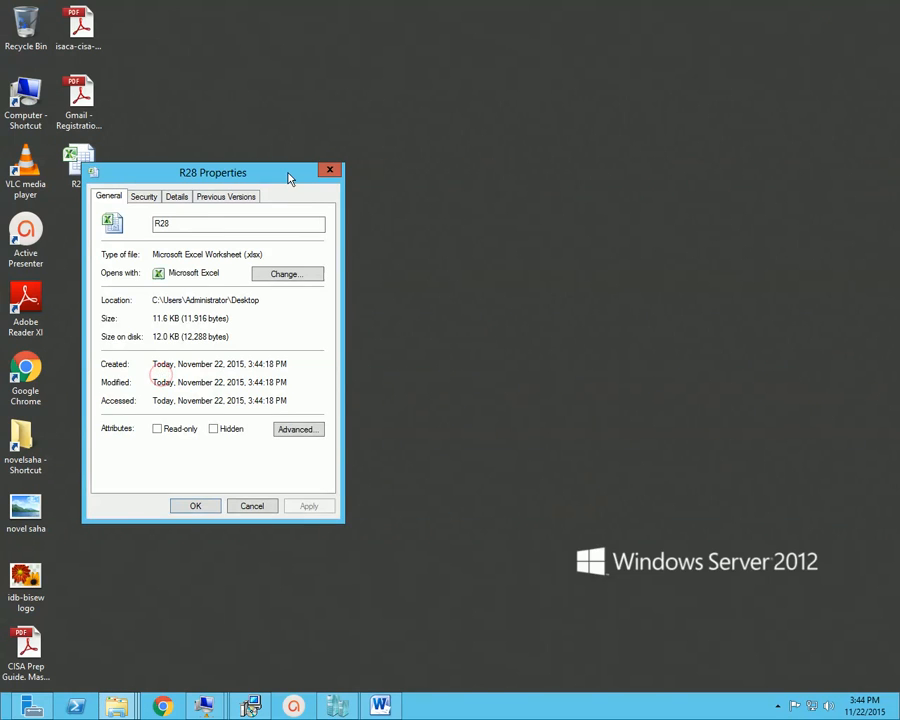
{"action": "left_click_drag", "start_coordinate": [289, 178], "coordinate": [532, 175]}
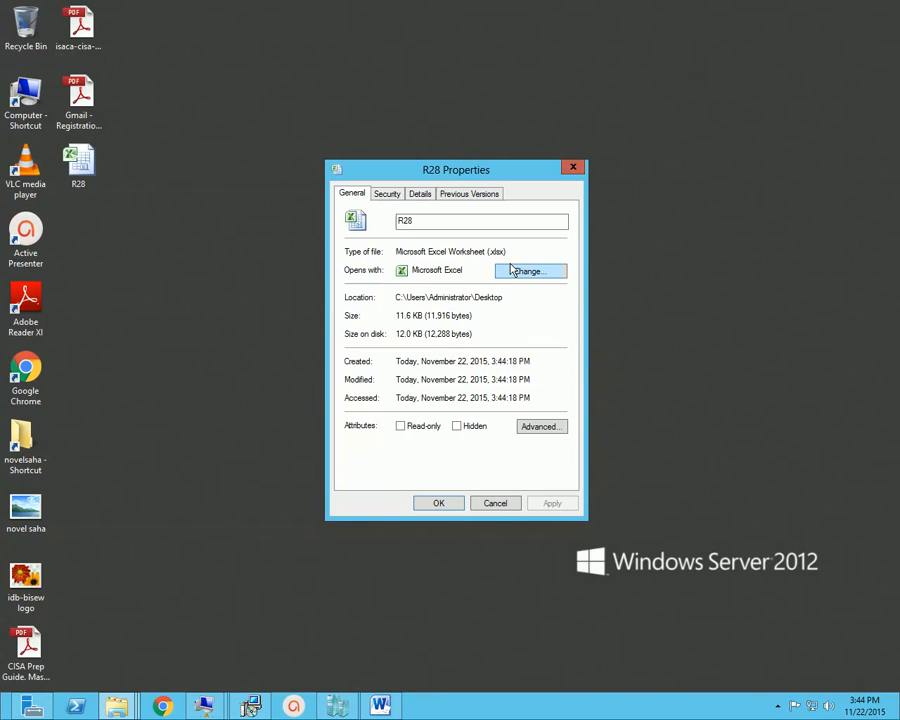
{"action": "left_click", "coordinate": [573, 168]}
{"action": "mouse_move", "coordinate": [100, 167]}
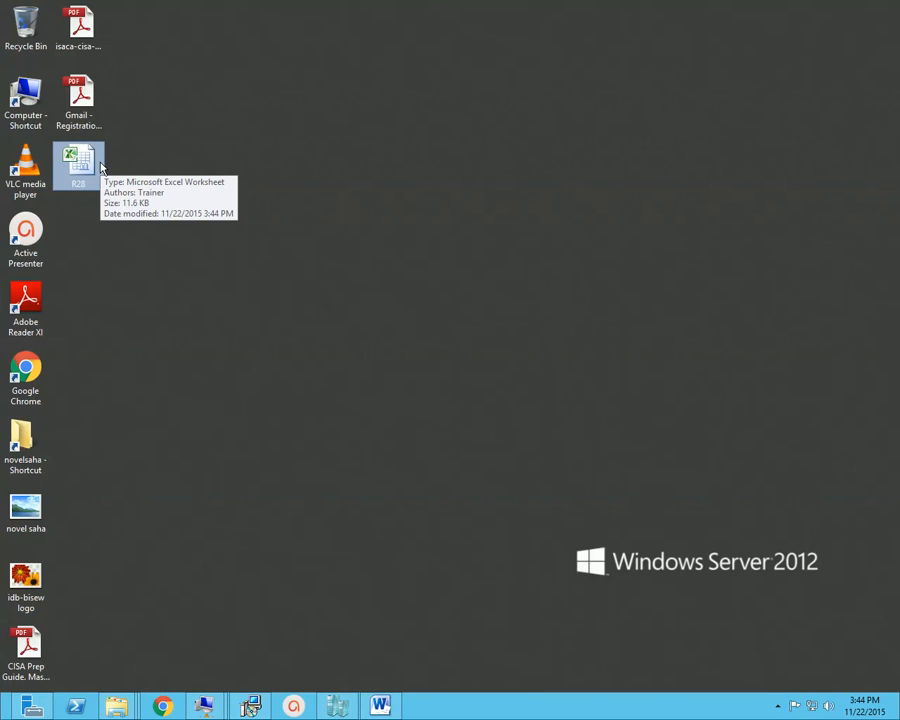
{"action": "double_click", "coordinate": [98, 166]}
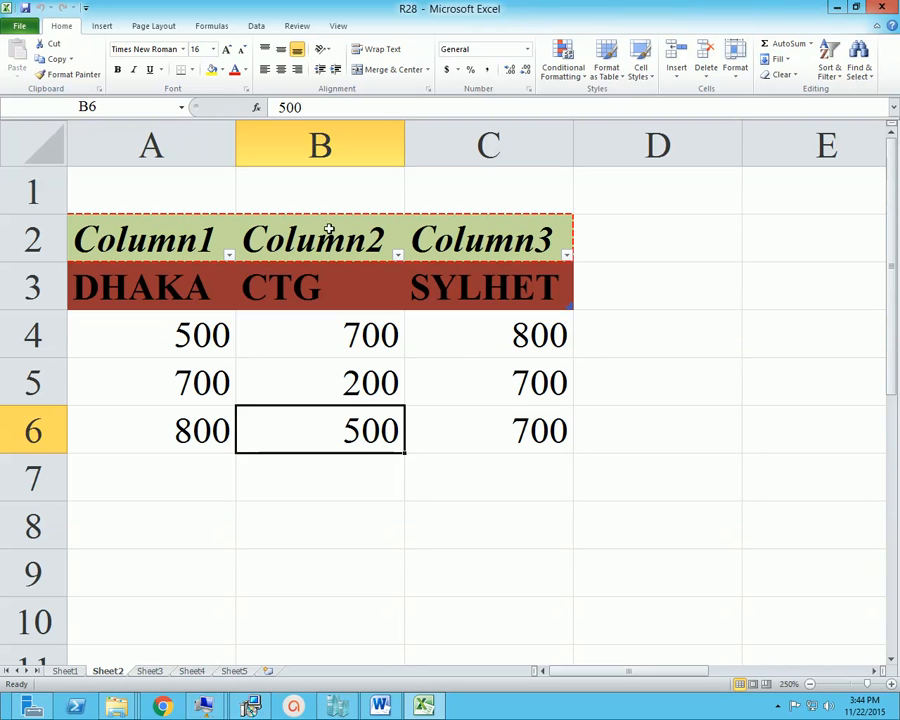
Save a copy of the workbook to the Desktop as an Excel Template with the file name R28
{"action": "left_click", "coordinate": [24, 30]}
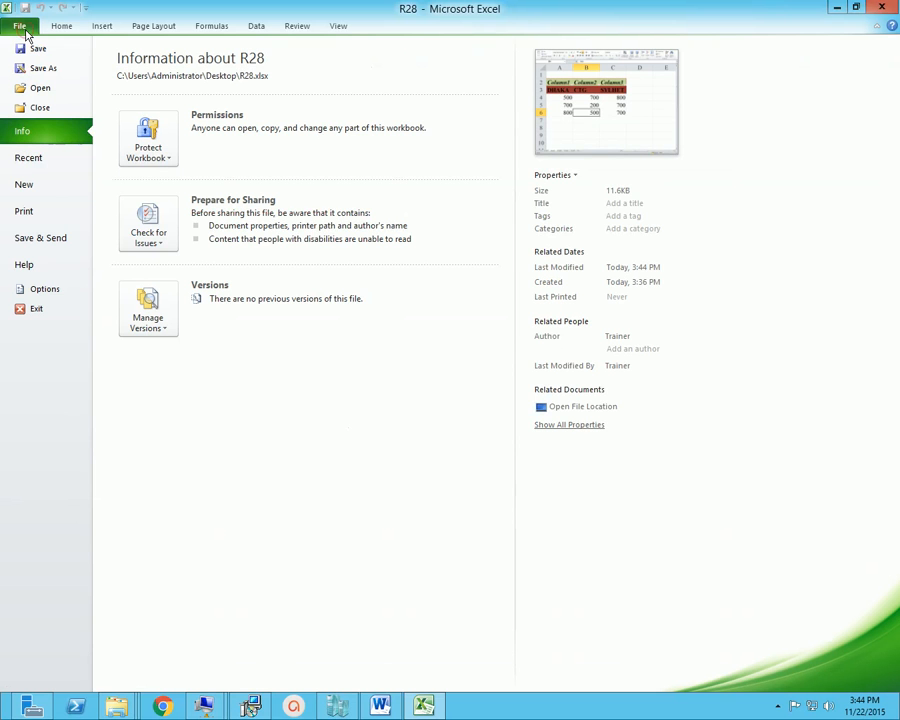
{"action": "left_click", "coordinate": [44, 70]}
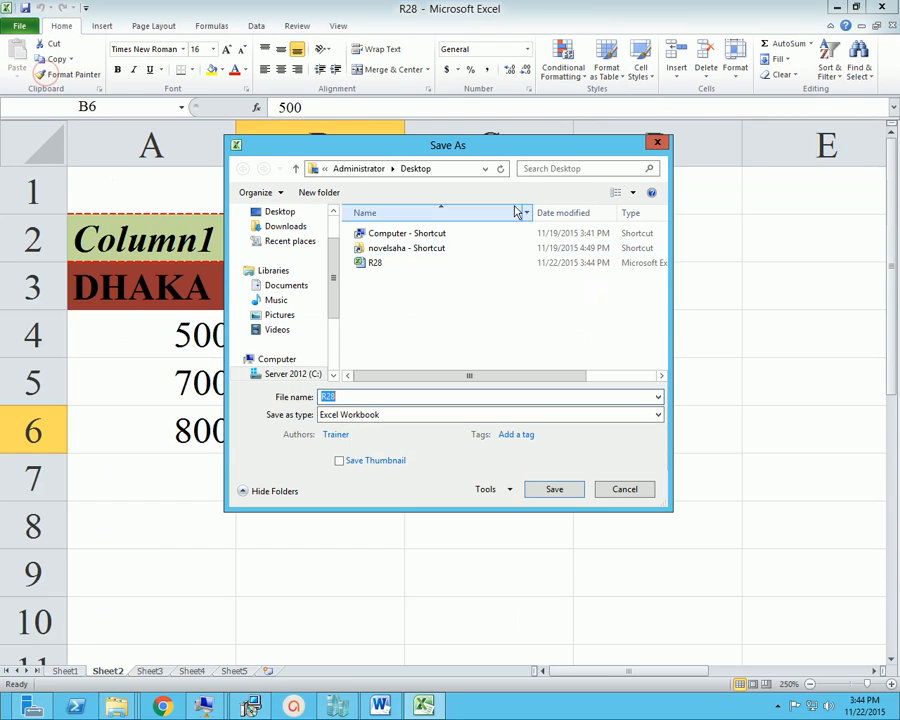
{"action": "left_click_drag", "start_coordinate": [496, 152], "coordinate": [527, 141]}
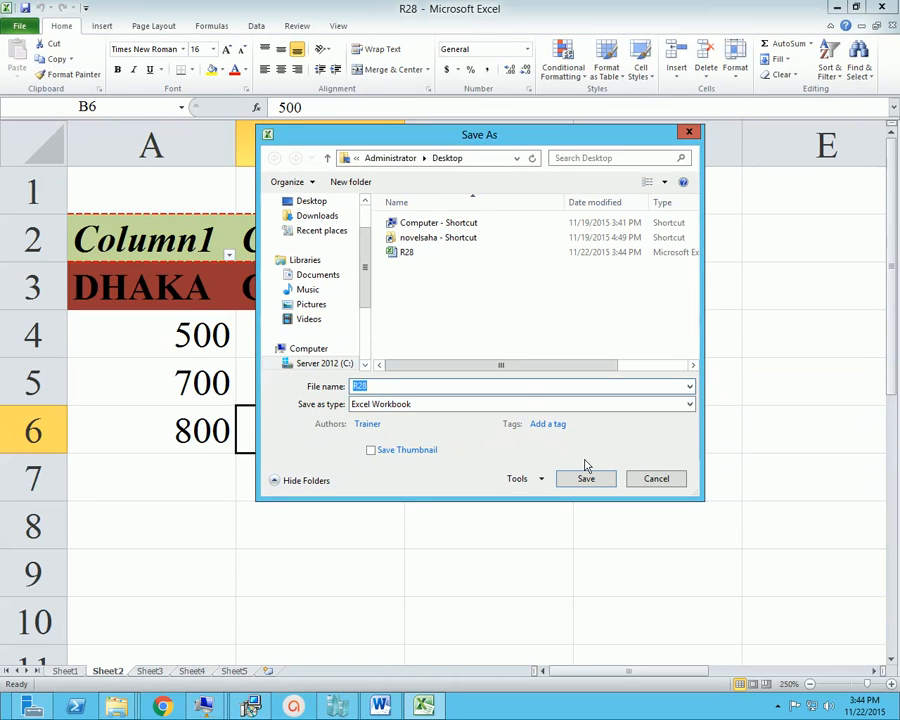
{"action": "left_click", "coordinate": [688, 404]}
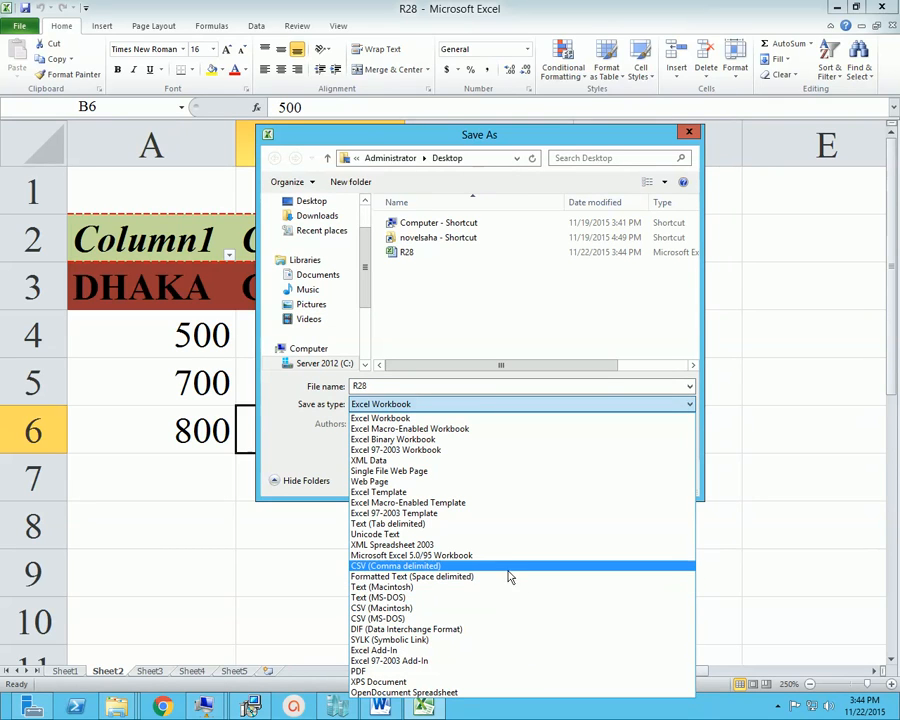
{"action": "left_click", "coordinate": [413, 493]}
{"action": "left_click", "coordinate": [437, 387]}
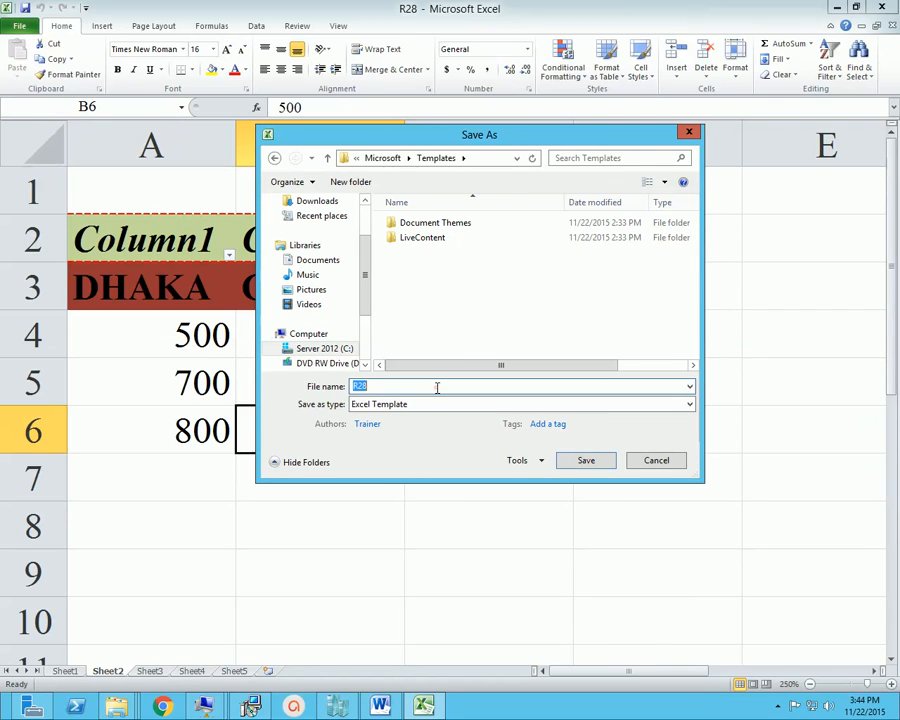
{"action": "scroll", "coordinate": [345, 217], "scroll_direction": "up", "scroll_amount": 3}
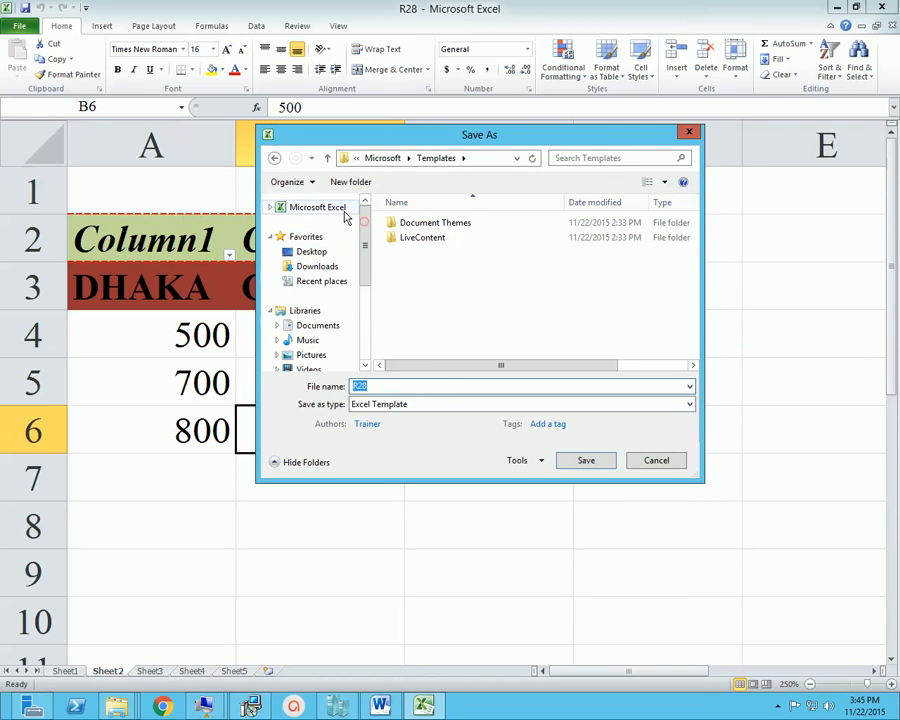
{"action": "left_click", "coordinate": [325, 254]}
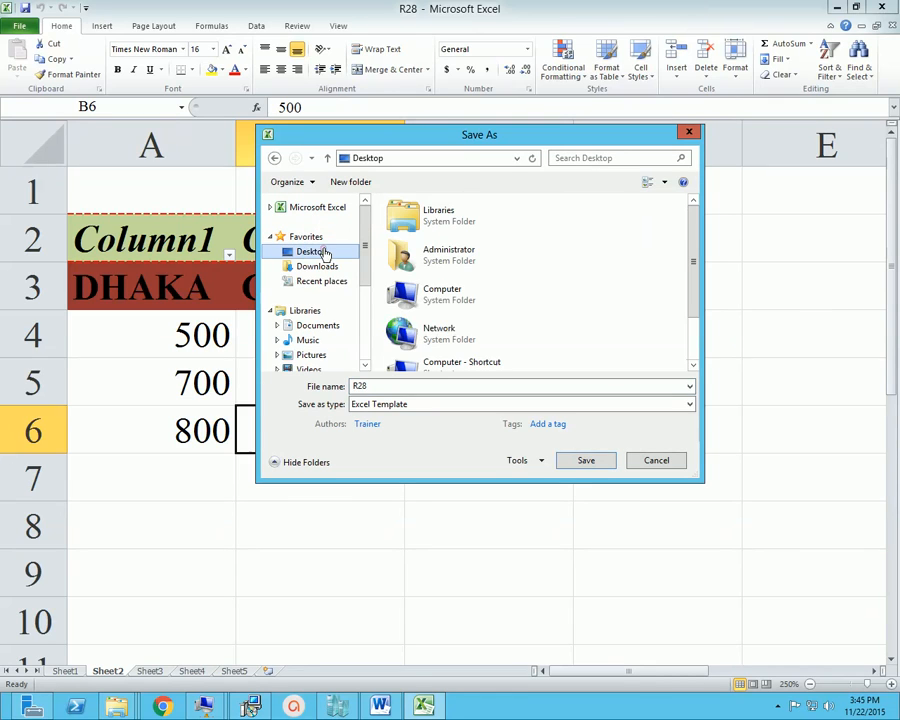
{"action": "left_click_drag", "start_coordinate": [690, 240], "coordinate": [694, 297]}
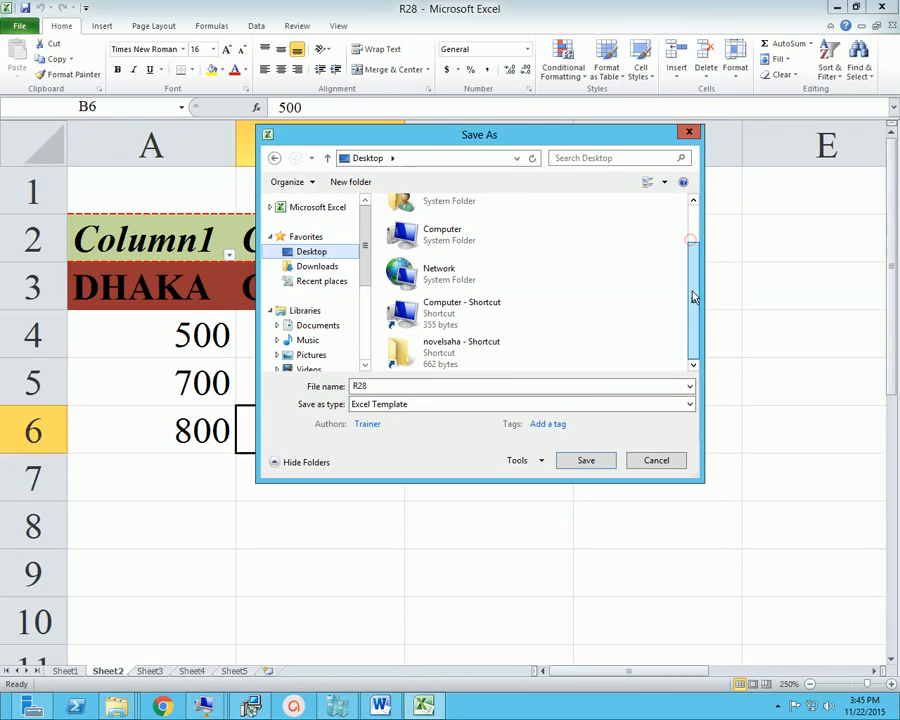
{"action": "double_click", "coordinate": [428, 386]}
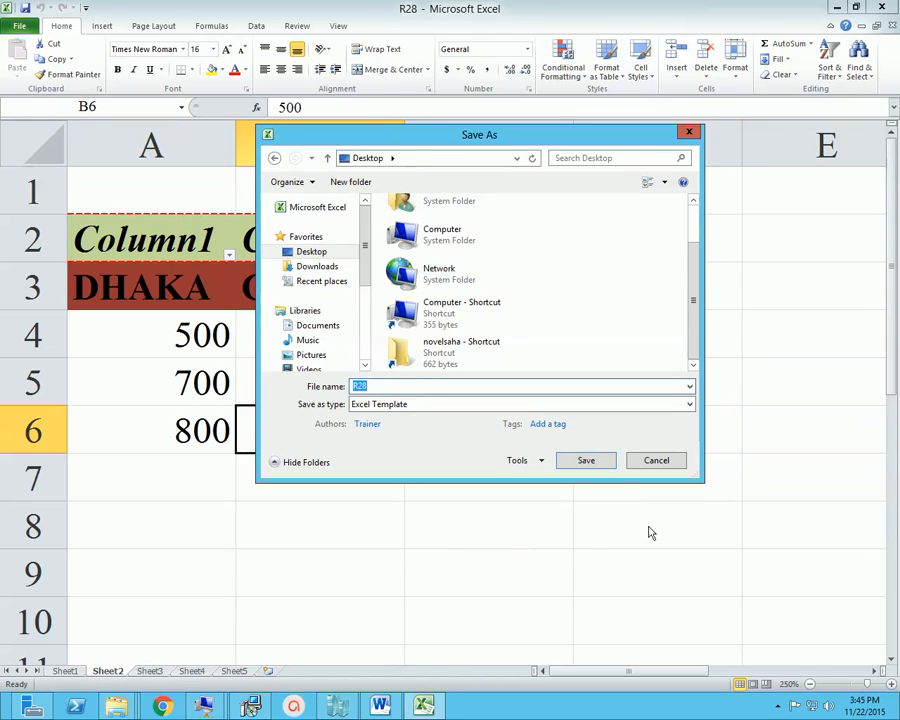
{"action": "left_click", "coordinate": [586, 460]}
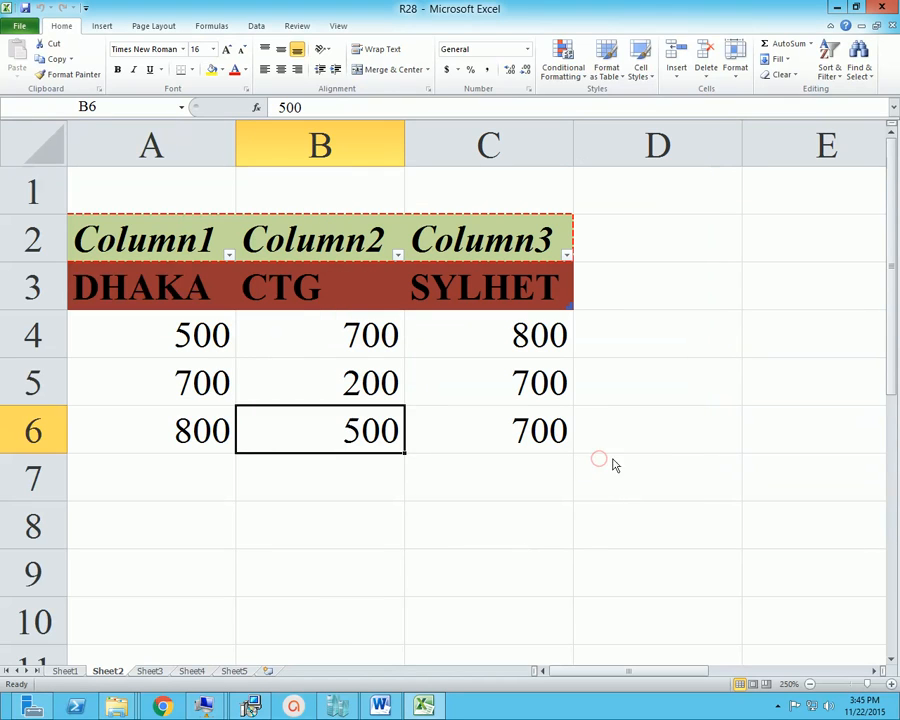
Minimize Excel and compare the R28 workbook and R28 template file icons on the desktop
{"action": "left_click", "coordinate": [837, 10]}
{"action": "left_click", "coordinate": [89, 178]}
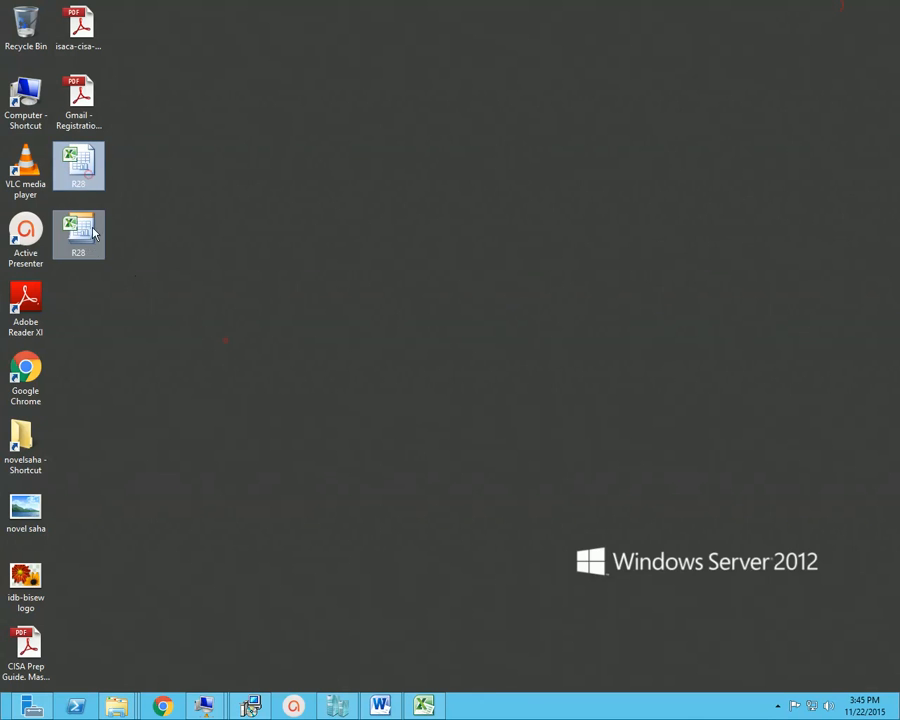
{"action": "left_click", "coordinate": [93, 240]}
{"action": "left_click", "coordinate": [96, 168]}
{"action": "left_click", "coordinate": [96, 248]}
{"action": "left_click", "coordinate": [93, 178]}
{"action": "left_click", "coordinate": [91, 234]}
{"action": "left_click", "coordinate": [88, 168]}
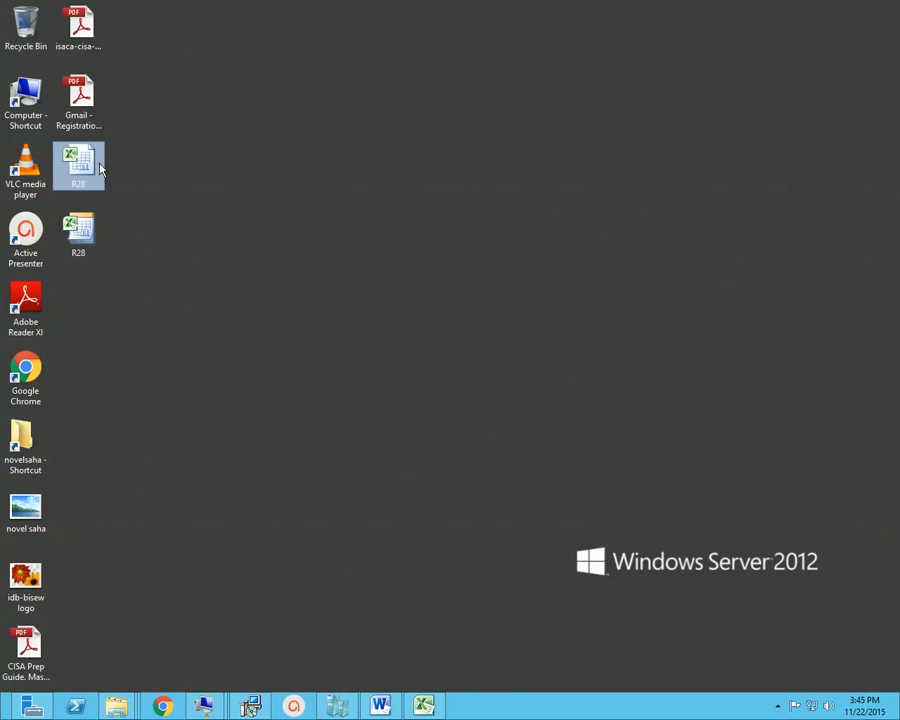
{"action": "left_click", "coordinate": [94, 234]}
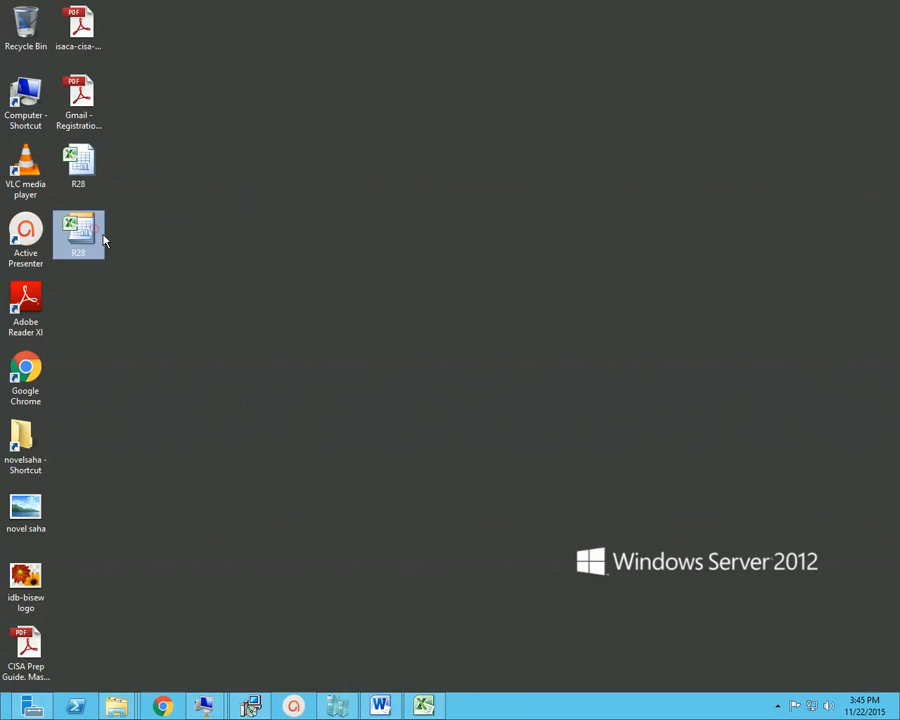
View the properties of the R28 template file on the desktop, check its file type and close them
{"action": "right_click", "coordinate": [96, 234]}
{"action": "left_click", "coordinate": [168, 441]}
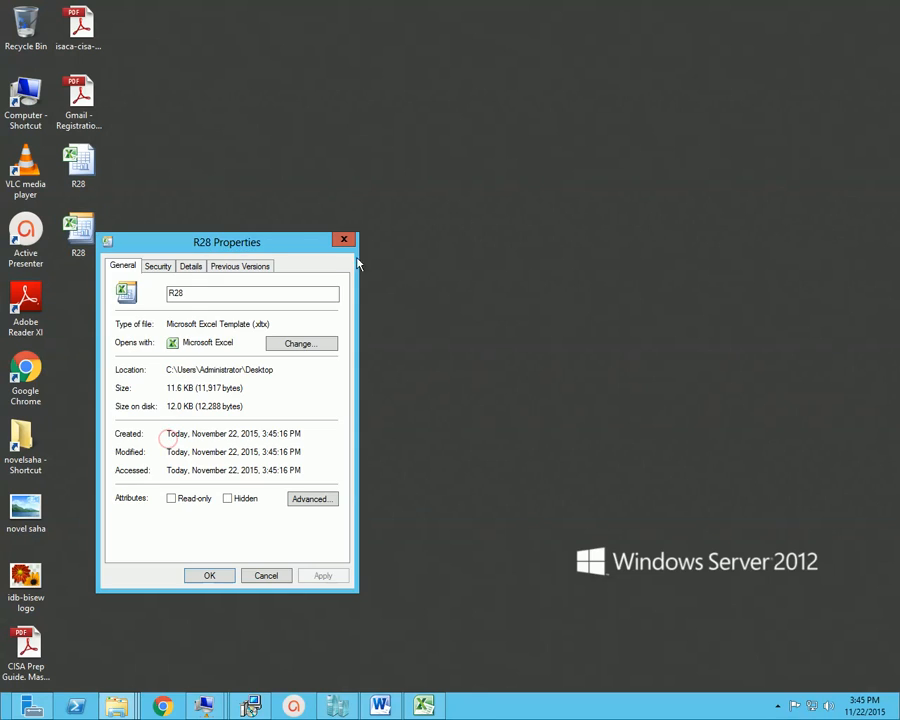
{"action": "left_click_drag", "start_coordinate": [283, 248], "coordinate": [612, 199]}
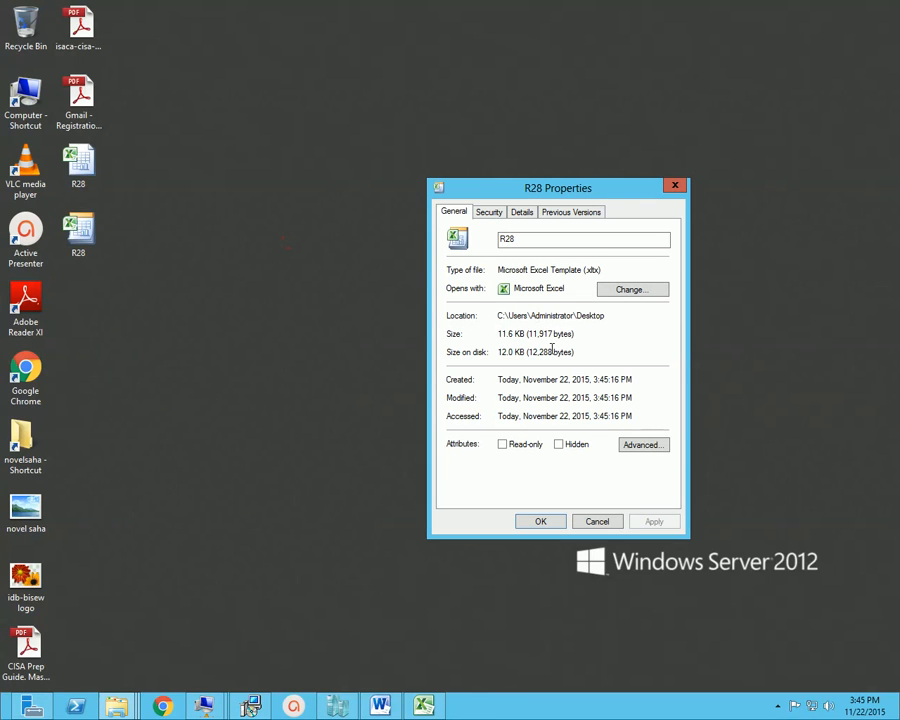
{"action": "left_click_drag", "start_coordinate": [588, 276], "coordinate": [621, 278]}
{"action": "left_click", "coordinate": [540, 520]}
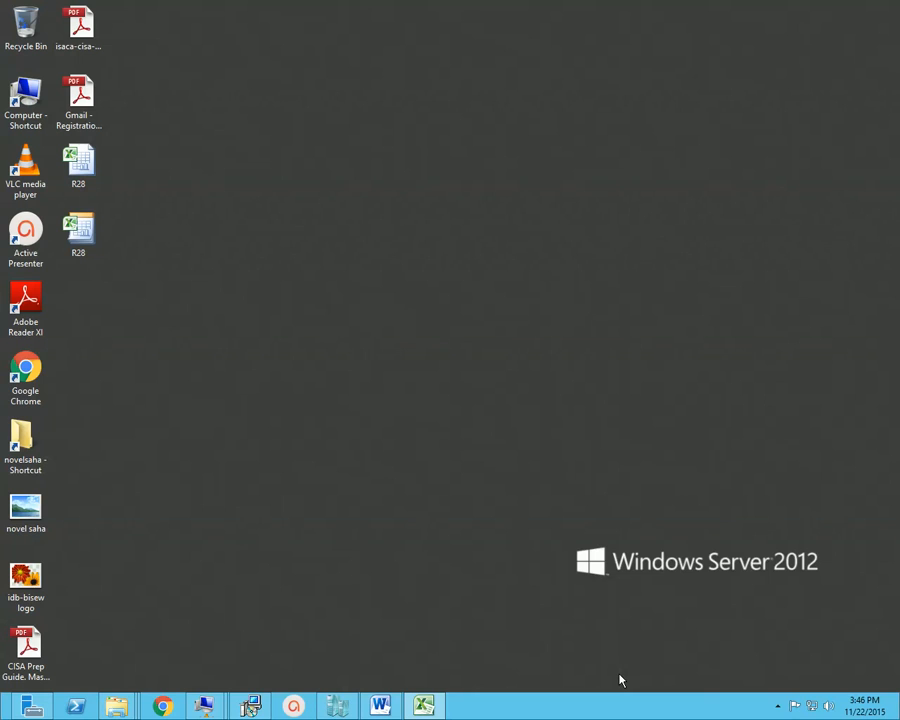
{"action": "mouse_move", "coordinate": [887, 714]}
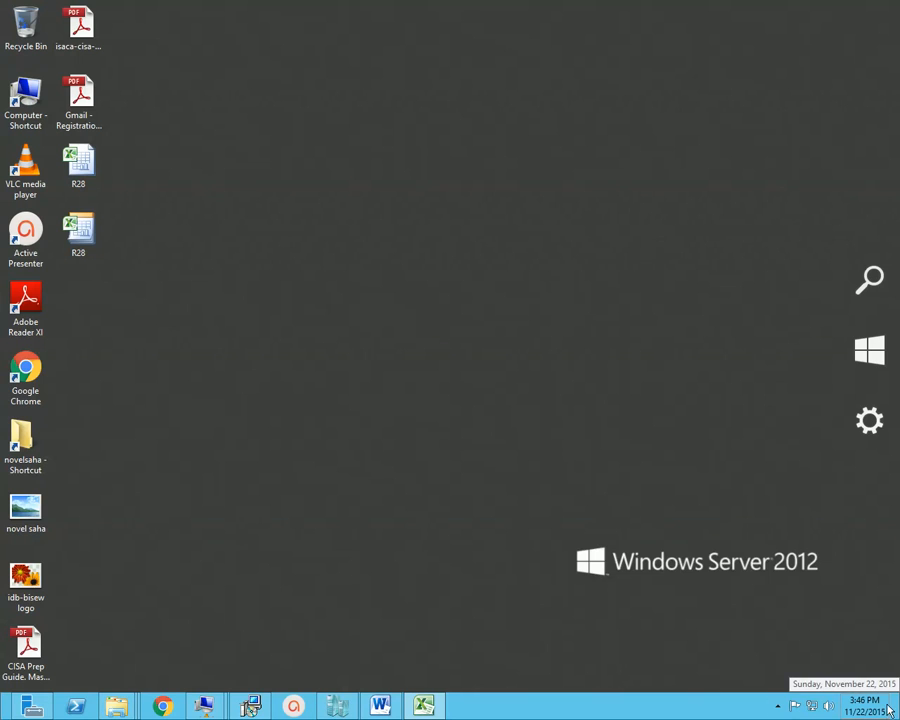
{"action": "mouse_move", "coordinate": [885, 582]}
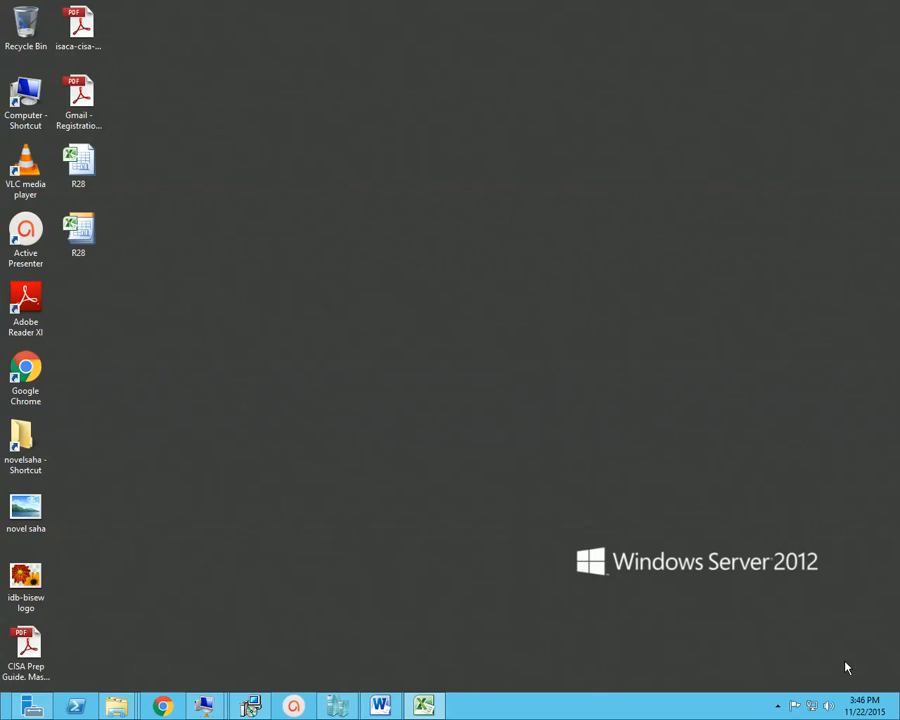
{"action": "left_click", "coordinate": [777, 706]}
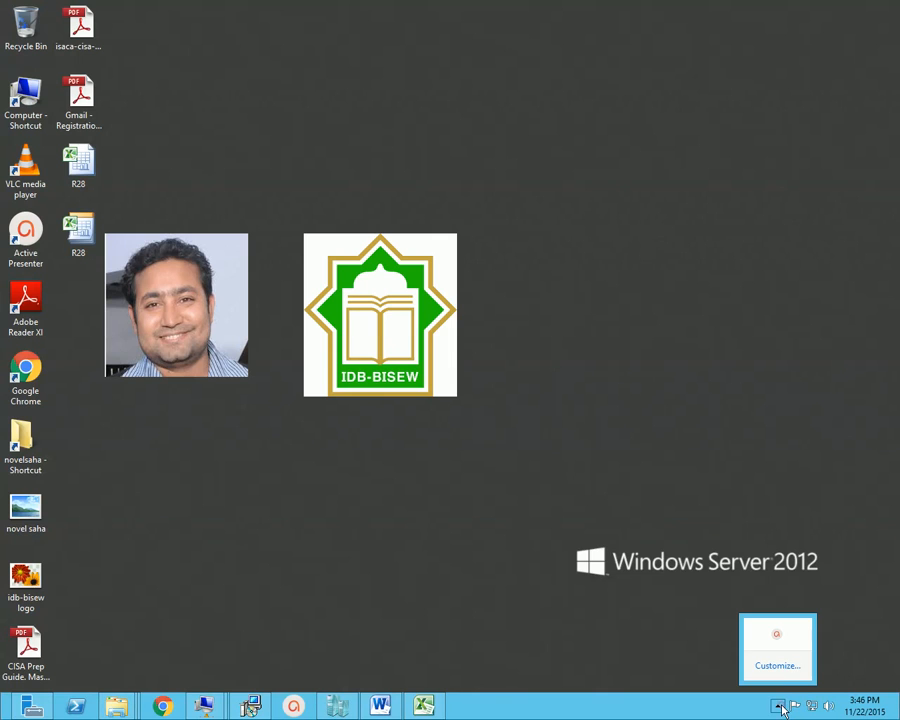